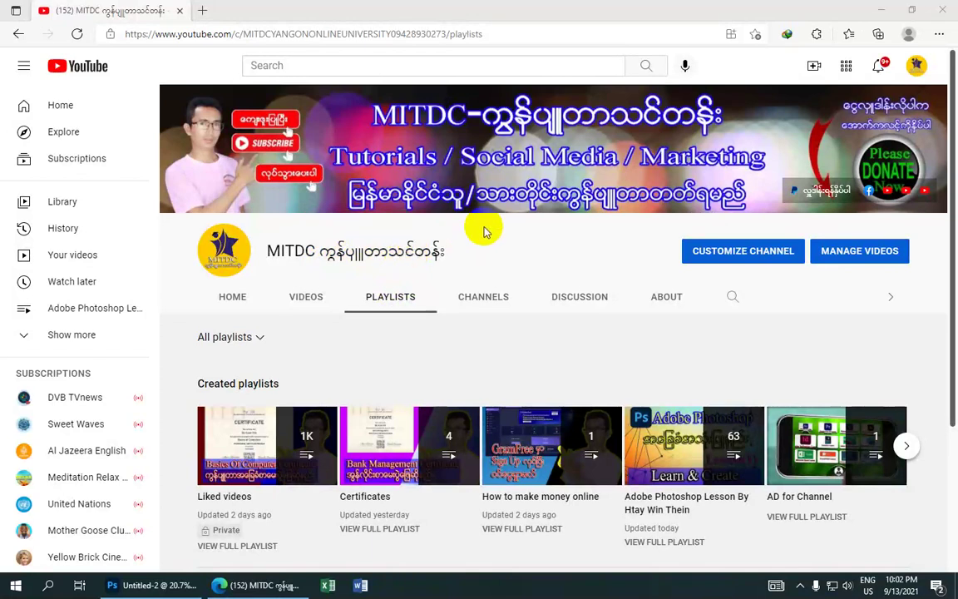
# Bring Photoshop forward and fit the Untitled-2 blue-stage composite on screen.
pyautogui.click(880, 10)
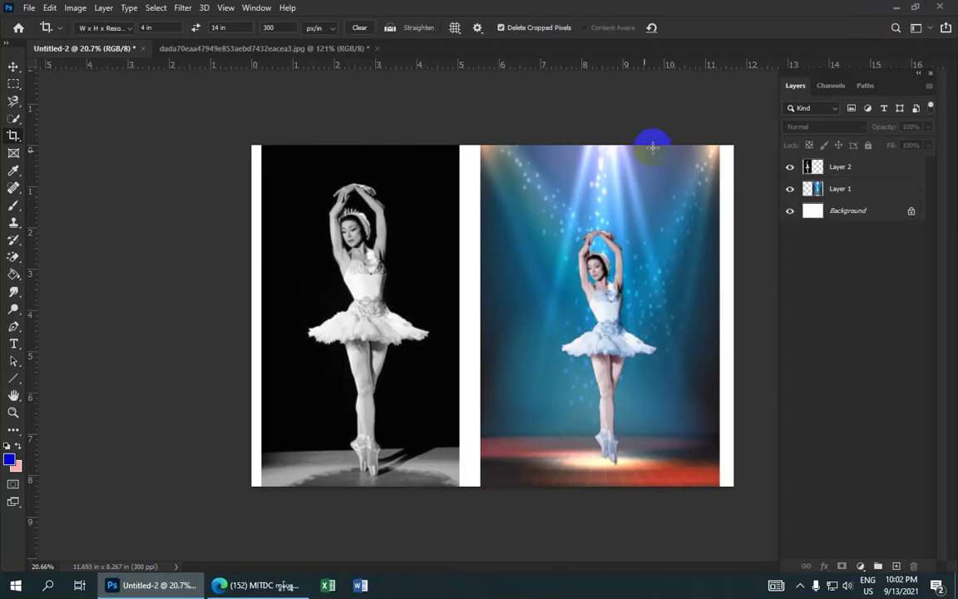
pyautogui.hotkey('ctrl', '+')
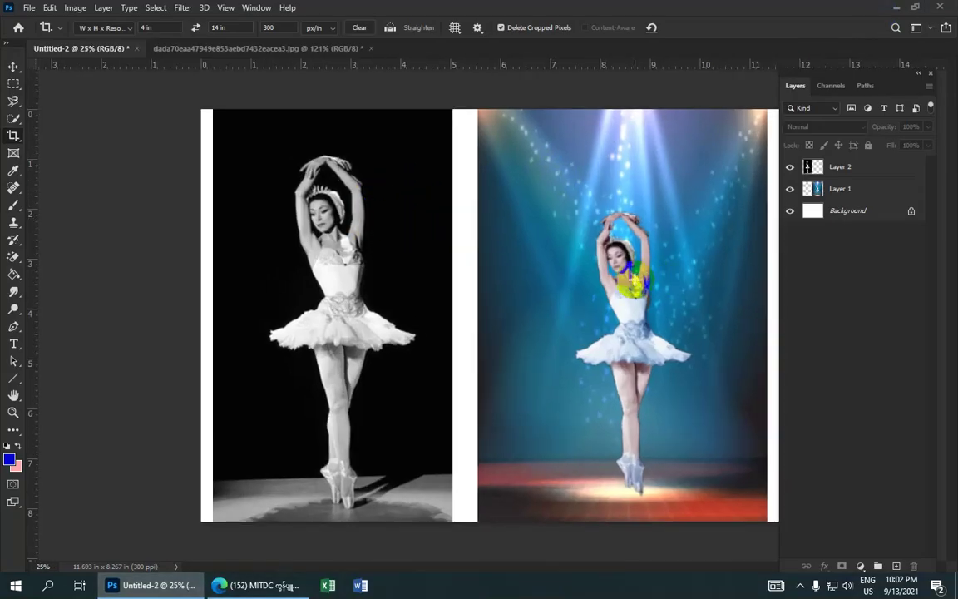
pyautogui.hotkey('ctrl', '0')
# On the ballerina photo, set the W x H x Resolution crop to 8 in × 14 in at 300 px/in.
pyautogui.click(257, 49)
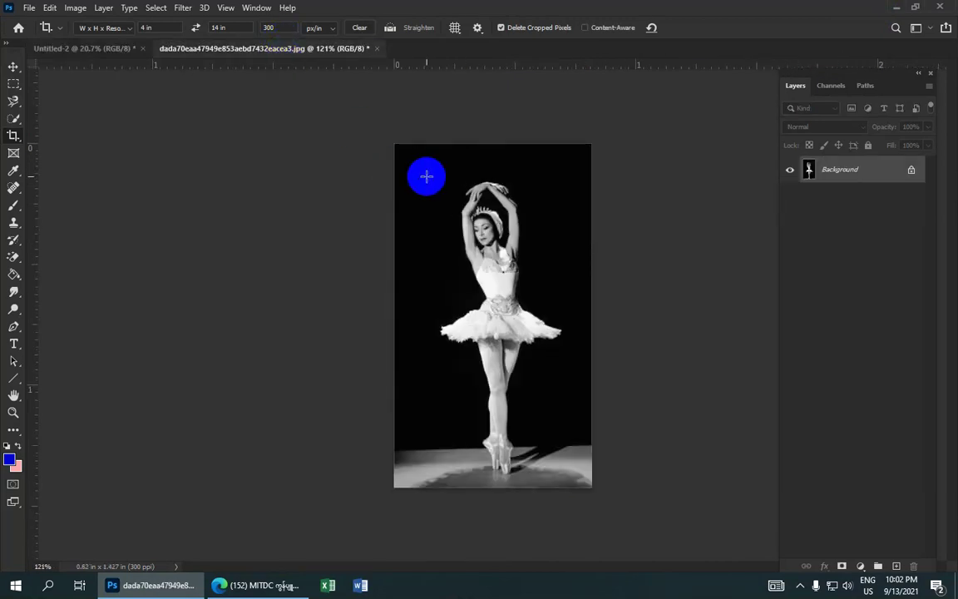
pyautogui.rightClick(16, 136)
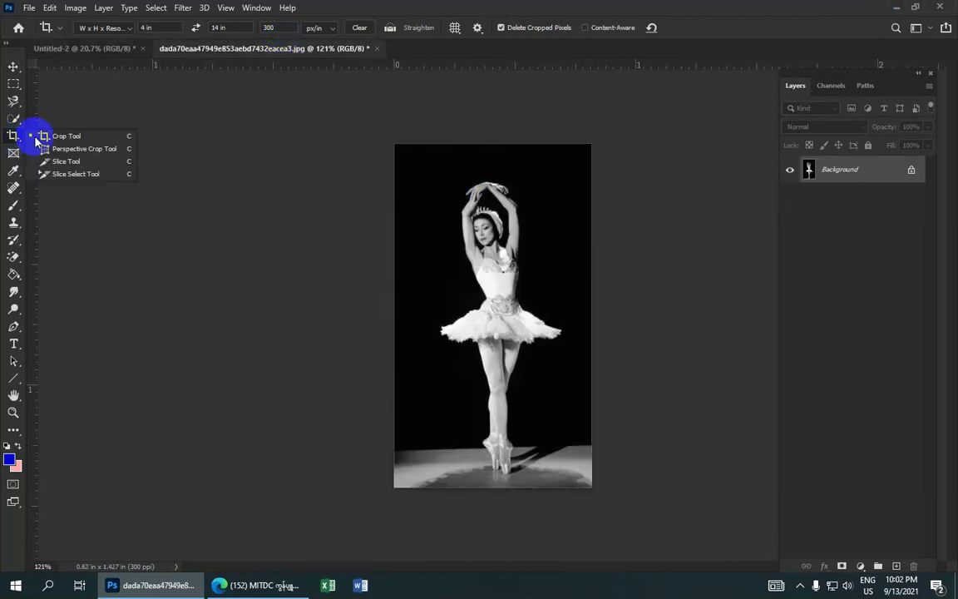
pyautogui.click(70, 138)
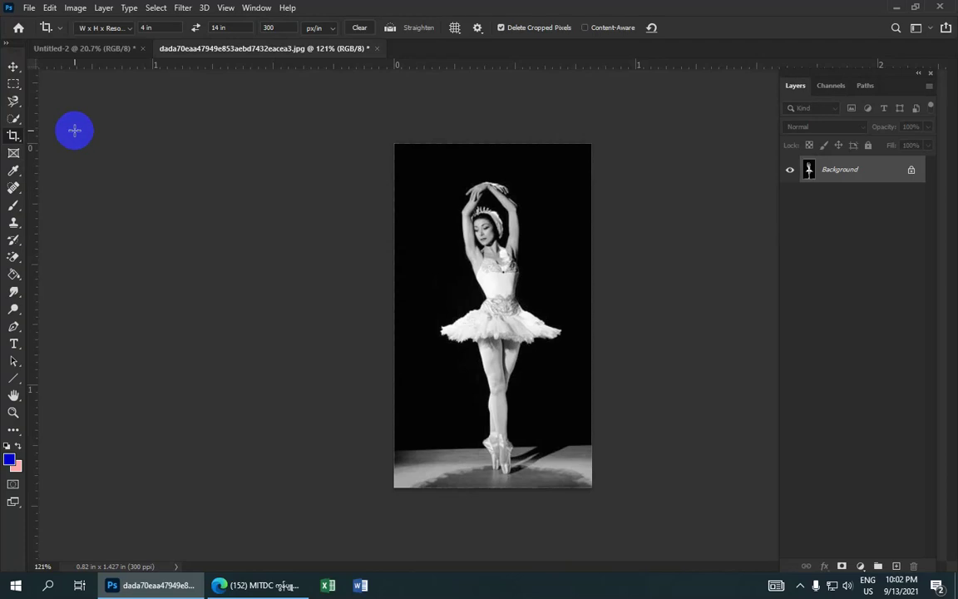
pyautogui.click(125, 29)
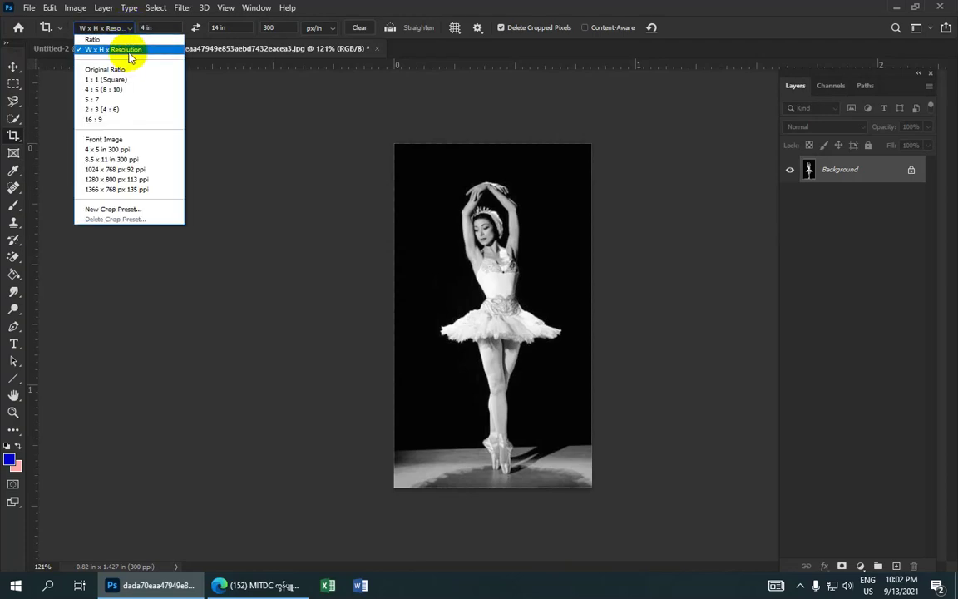
pyautogui.click(131, 52)
pyautogui.click(143, 29)
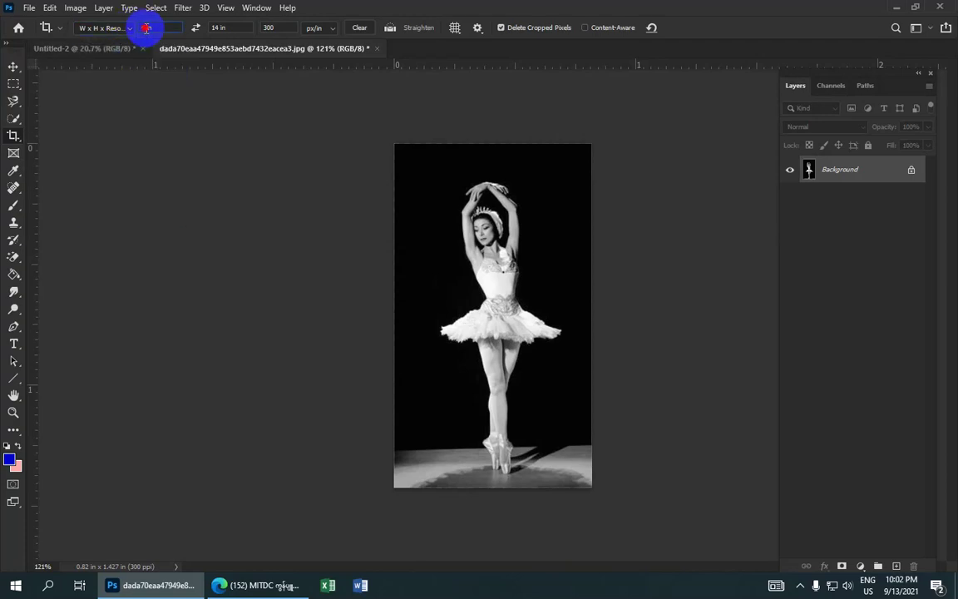
pyautogui.moveTo(145, 28); pyautogui.dragTo(128, 33)
pyautogui.write('8')
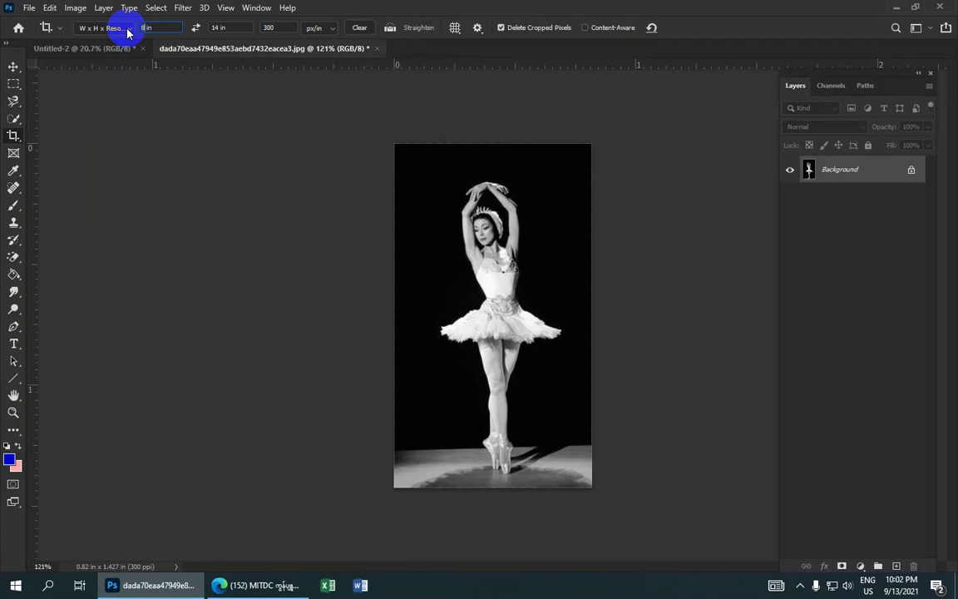
pyautogui.moveTo(220, 28); pyautogui.dragTo(204, 30)
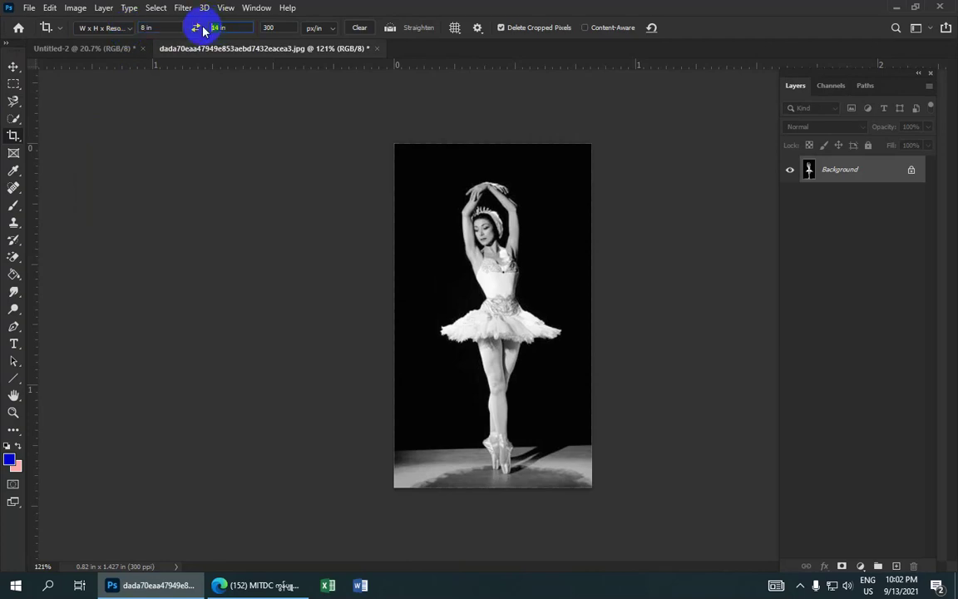
pyautogui.press('Tab')
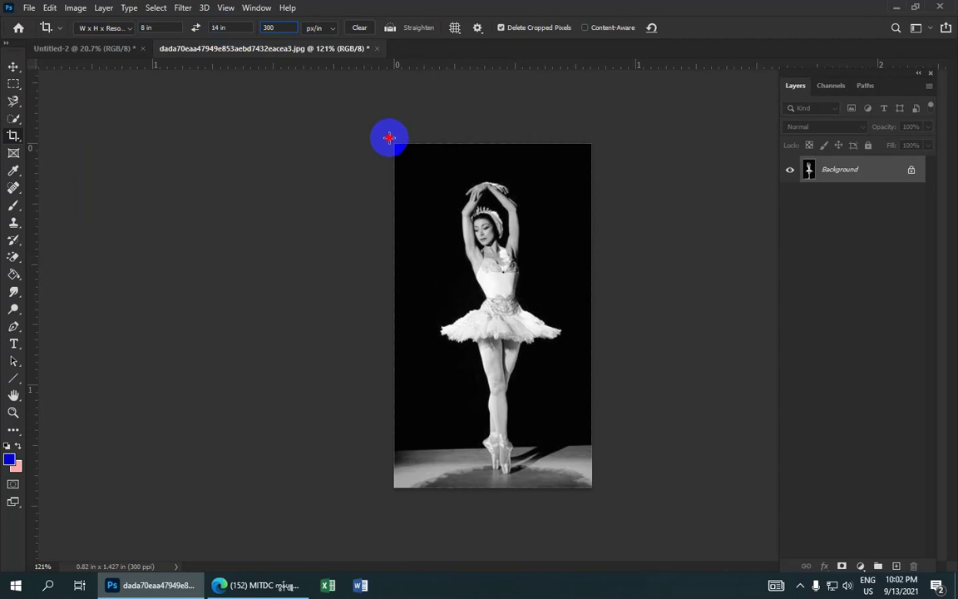
# Draw the crop frame over the whole ballerina photo and nudge it into place.
pyautogui.moveTo(391, 142)
pyautogui.mouseDown()
pyautogui.moveTo(467, 234)
pyautogui.moveTo(611, 502)
pyautogui.mouseUp()
pyautogui.click(513, 413)
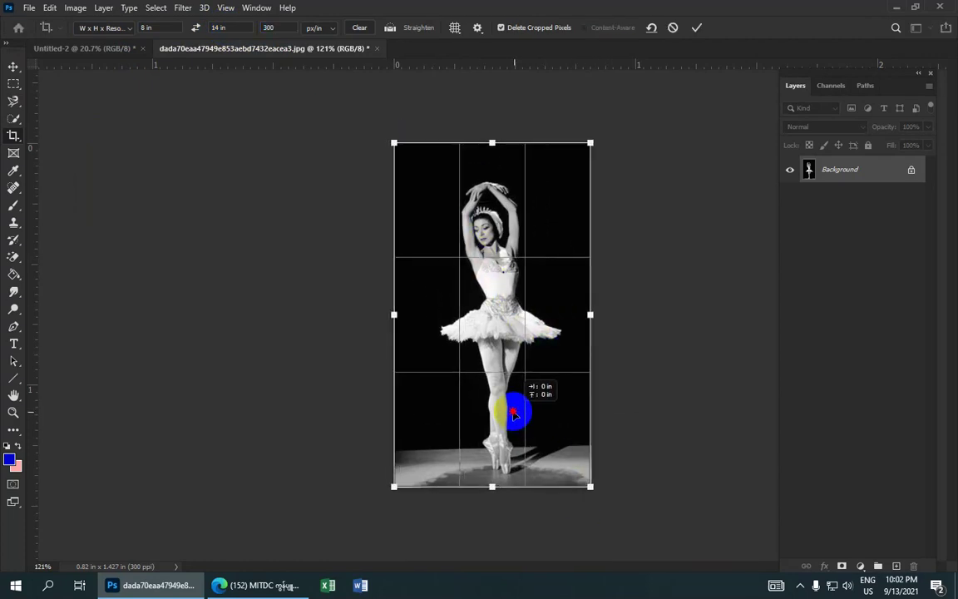
pyautogui.moveTo(513, 413); pyautogui.dragTo(514, 413)
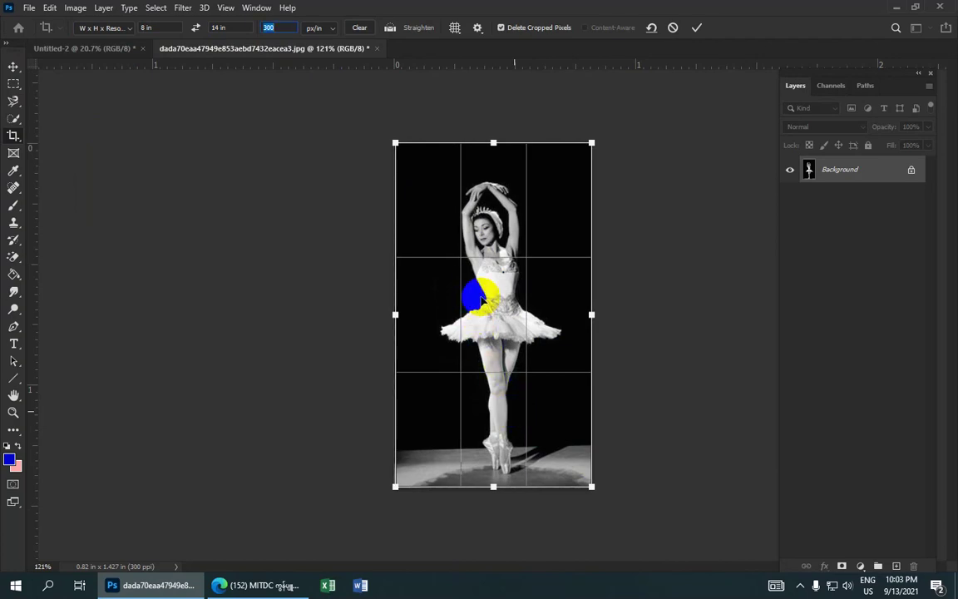
# Commit the 8 × 14 in crop and reposition the view on the dancer.
pyautogui.click(696, 31)
pyautogui.scroll(-2, 507, 200)
pyautogui.scroll(-2, 507, 200)
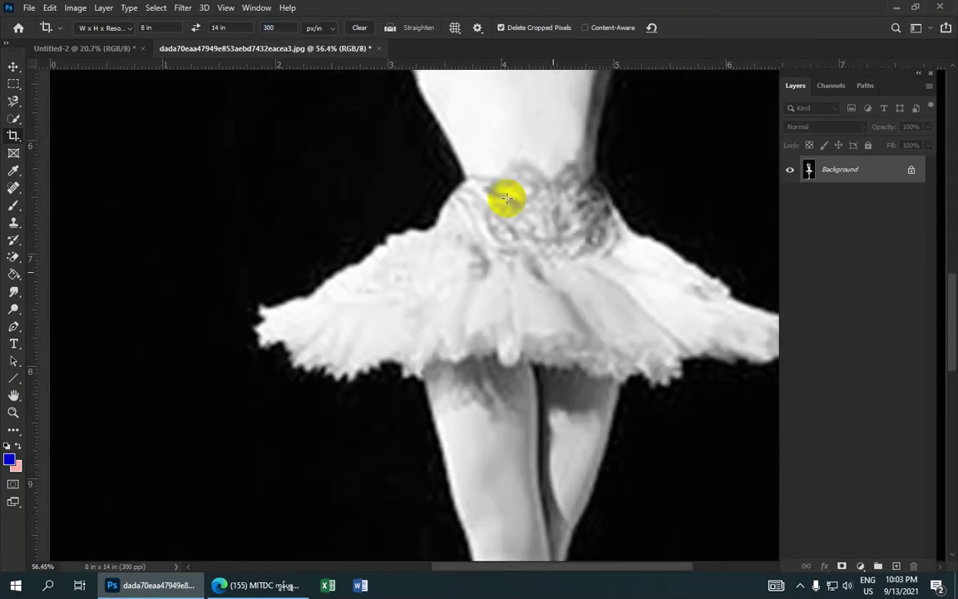
pyautogui.scroll(-2, 507, 200)
pyautogui.scroll(-2, 507, 199)
pyautogui.scroll(1, 508, 199)
pyautogui.scroll(1, 508, 200)
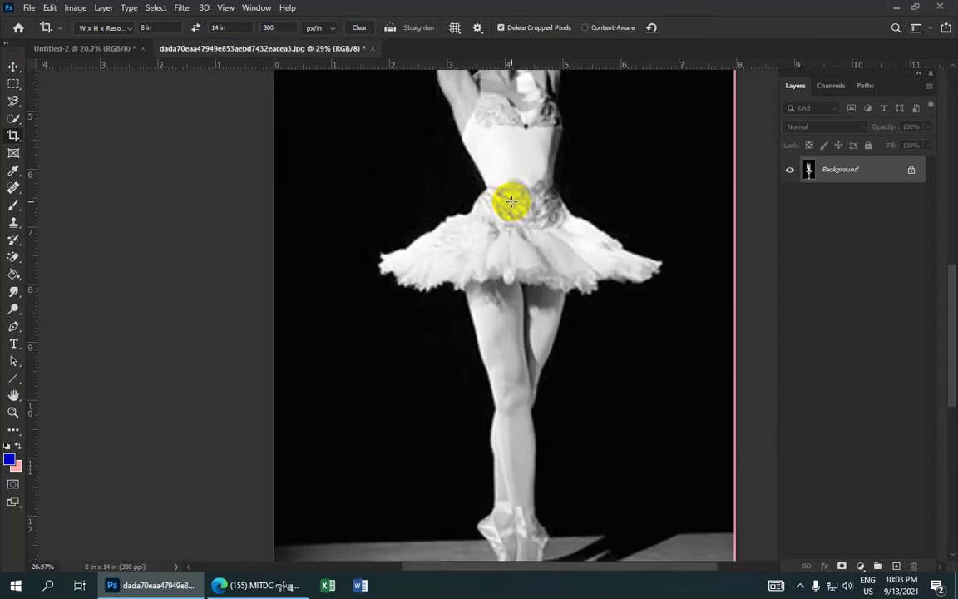
pyautogui.scroll(-3, 511, 202)
pyautogui.scroll(3, 511, 202)
pyautogui.hscroll(3, 510, 202)
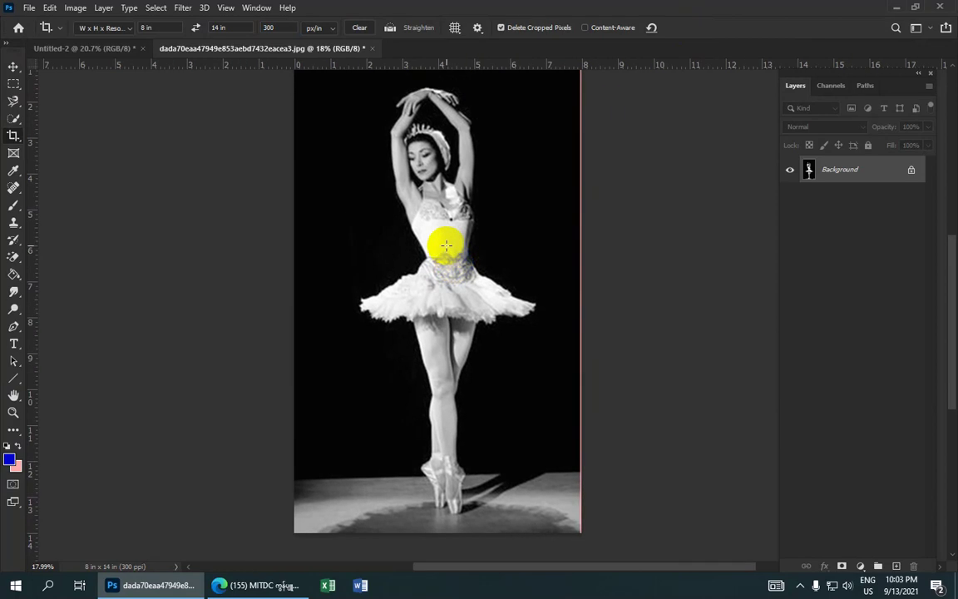
pyautogui.moveTo(441, 210); pyautogui.dragTo(440, 228)
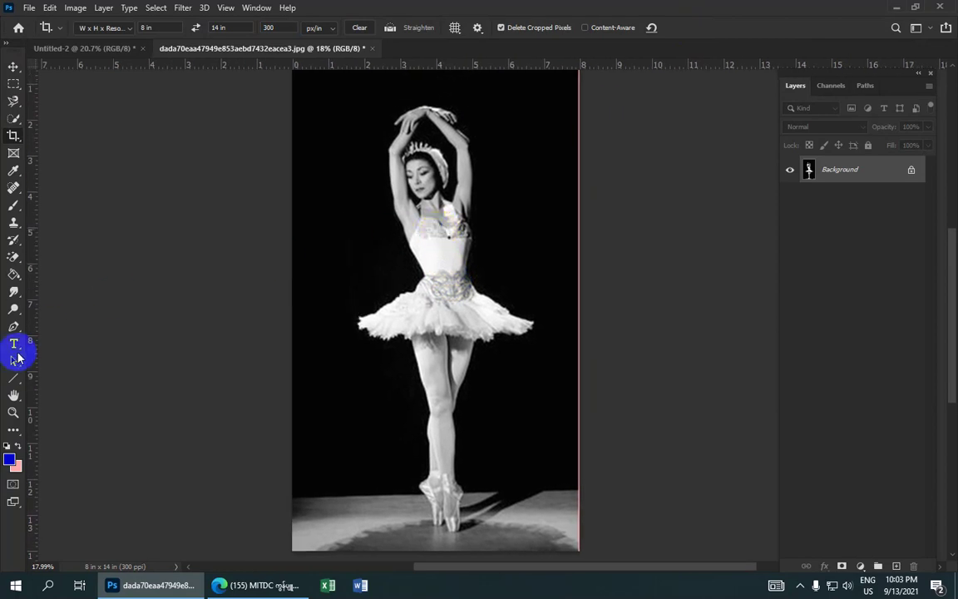
# Select the Pen Tool and zoom in closely on the pointe shoe.
pyautogui.click(15, 327)
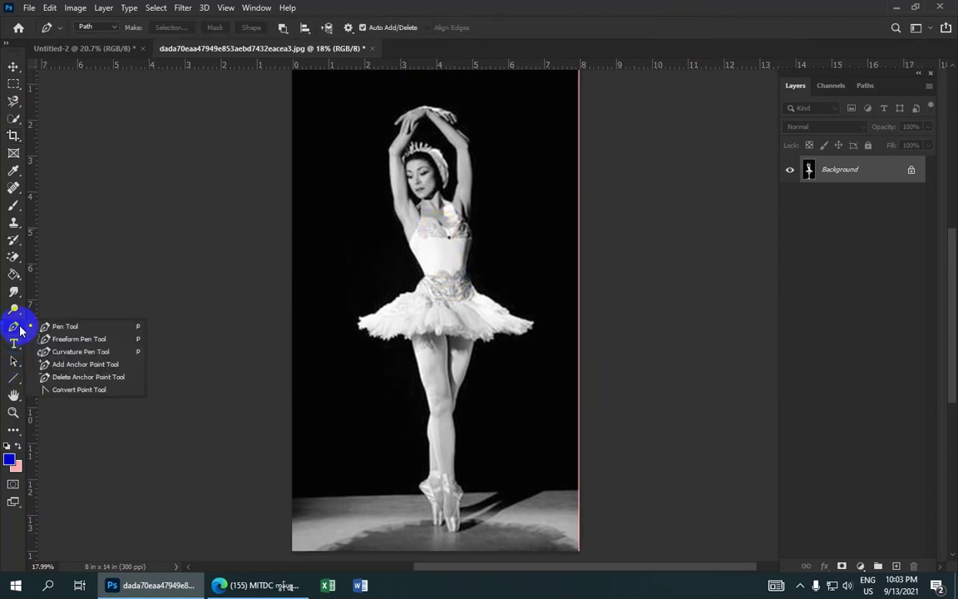
pyautogui.click(85, 325)
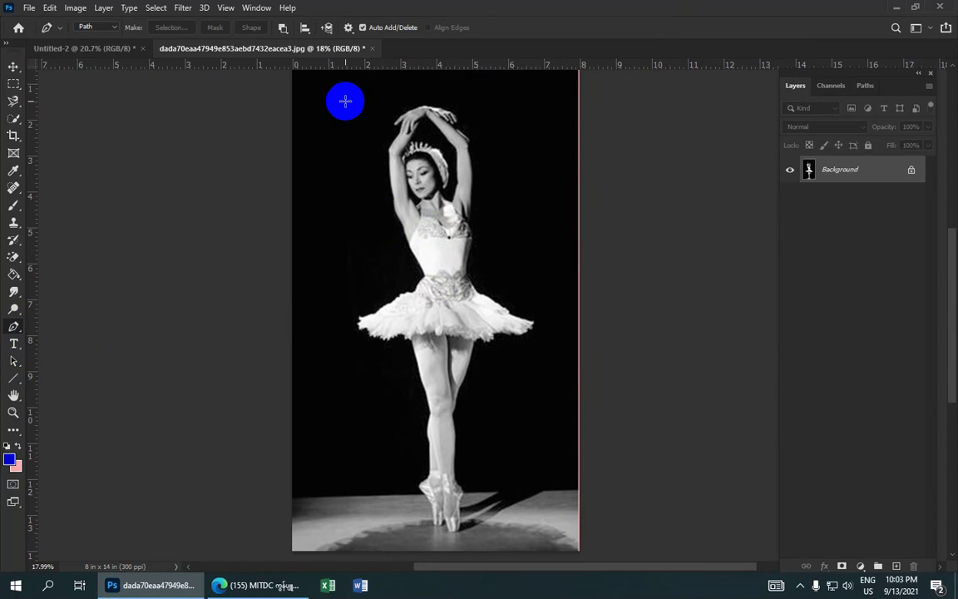
pyautogui.click(433, 278)
pyautogui.scroll(1, 433, 279)
pyautogui.scroll(-2, 429, 249)
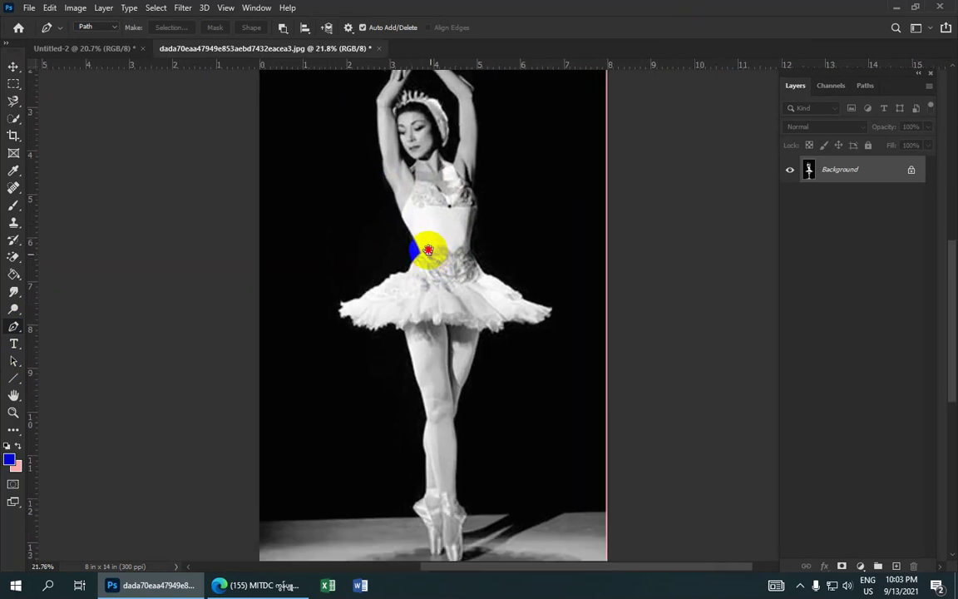
pyautogui.scroll(-3, 441, 261)
pyautogui.scroll(-2, 430, 279)
pyautogui.scroll(-2, 427, 283)
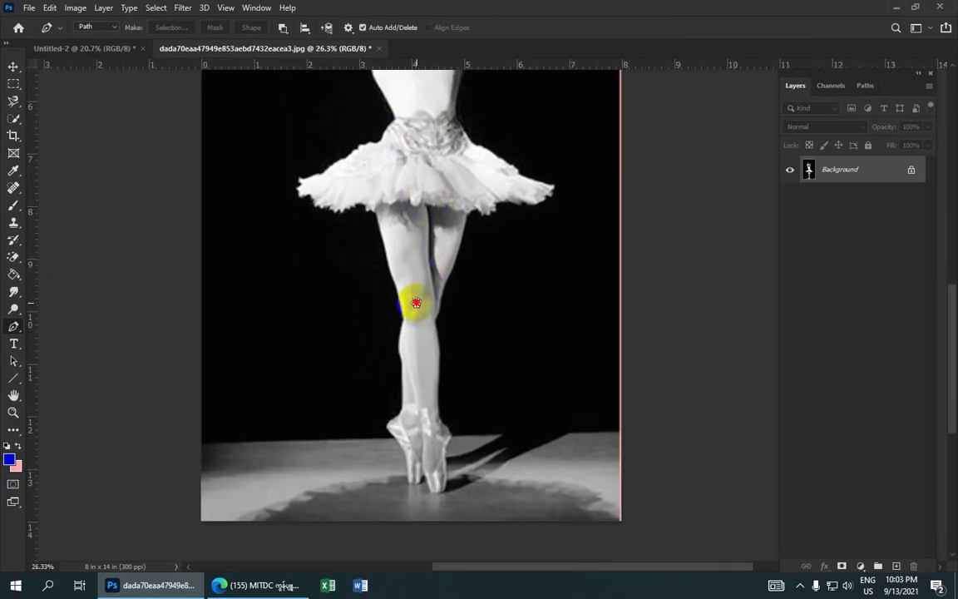
pyautogui.scroll(1, 412, 291)
pyautogui.scroll(1, 413, 291)
pyautogui.scroll(-1, 413, 292)
pyautogui.click(414, 282)
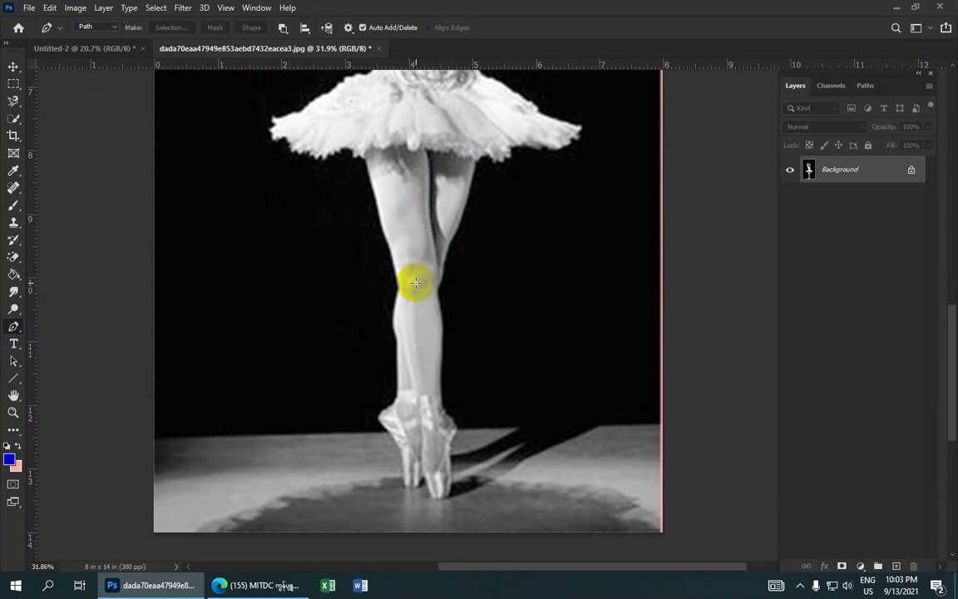
pyautogui.scroll(1, 415, 283)
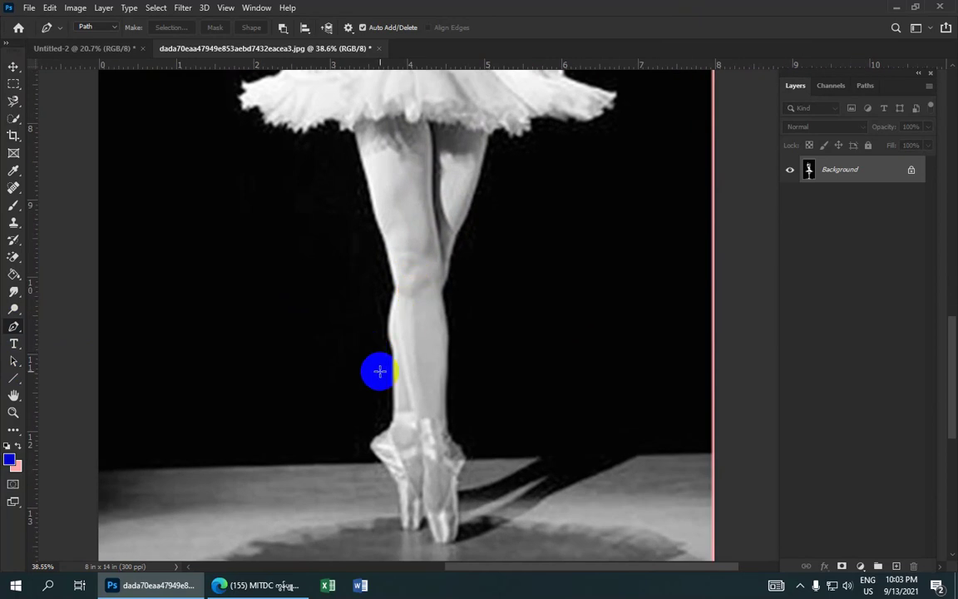
# Trace anchors from above the pointe shoe up the back edge of the shin and calf.
pyautogui.click(368, 443)
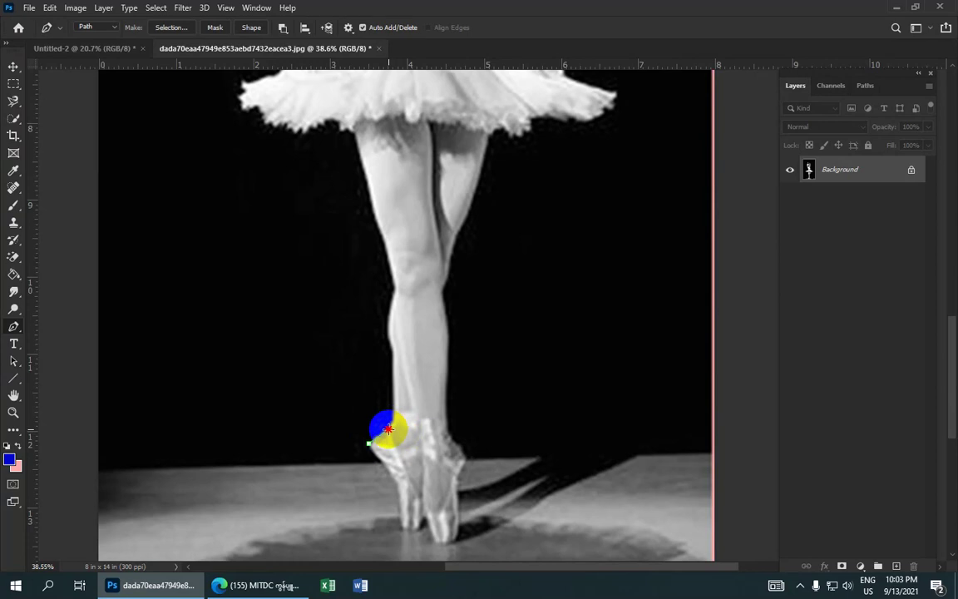
pyautogui.moveTo(388, 428)
pyautogui.mouseDown()
pyautogui.moveTo(400, 432)
pyautogui.moveTo(390, 428)
pyautogui.mouseUp()
pyautogui.scroll(3, 388, 428)
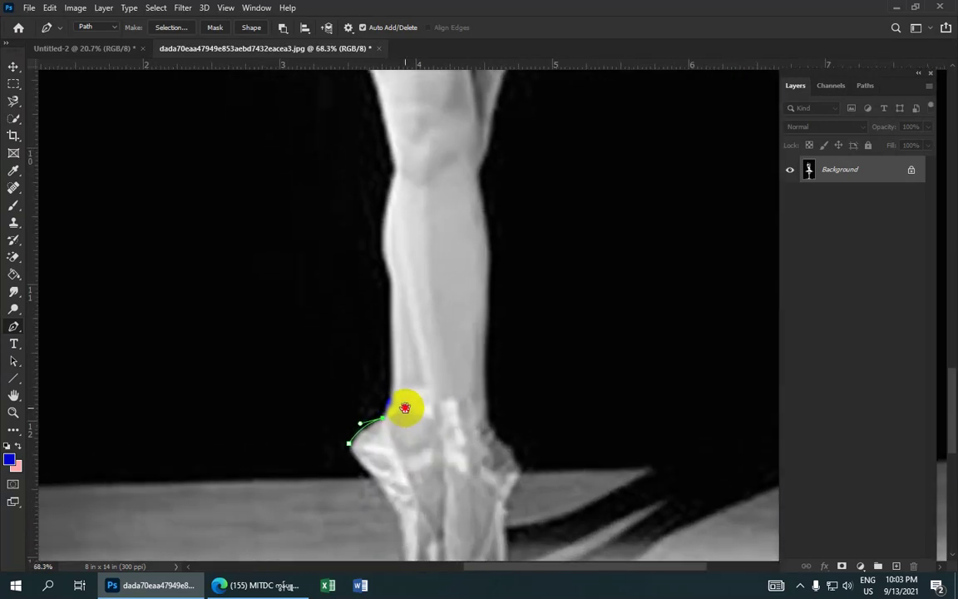
pyautogui.moveTo(388, 402); pyautogui.dragTo(390, 402)
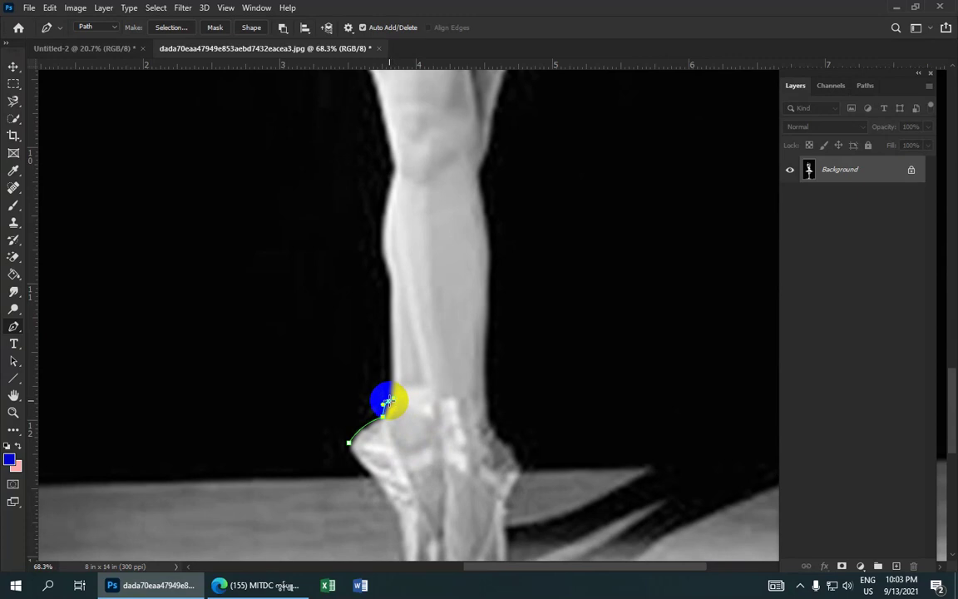
pyautogui.moveTo(390, 340); pyautogui.dragTo(390, 330)
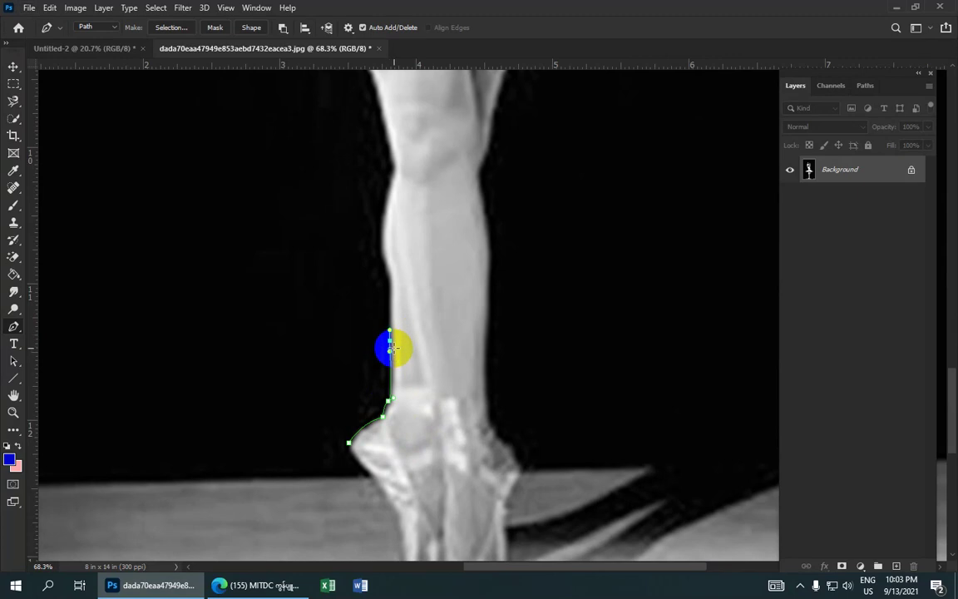
pyautogui.keyDown('alt'); pyautogui.click(390, 340); pyautogui.keyUp('alt')
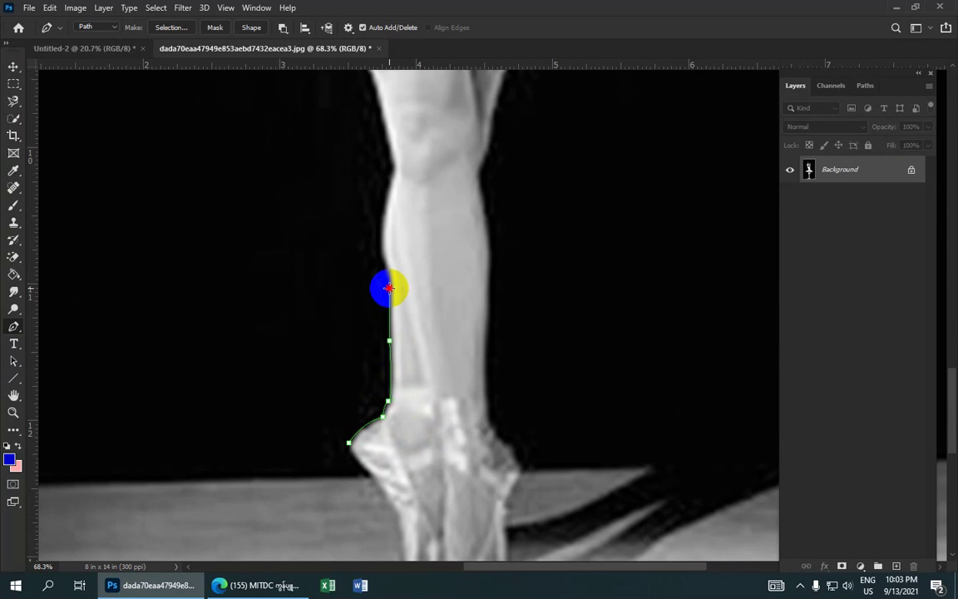
pyautogui.moveTo(389, 290); pyautogui.dragTo(389, 285)
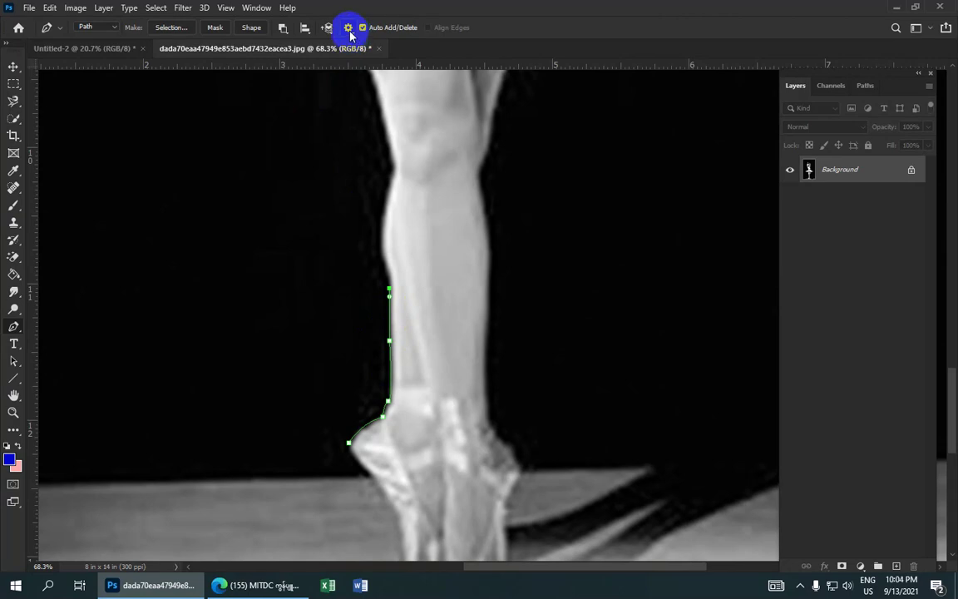
# Set the pen path outline to Yellow at 1 px thickness in Path Options.
pyautogui.click(349, 31)
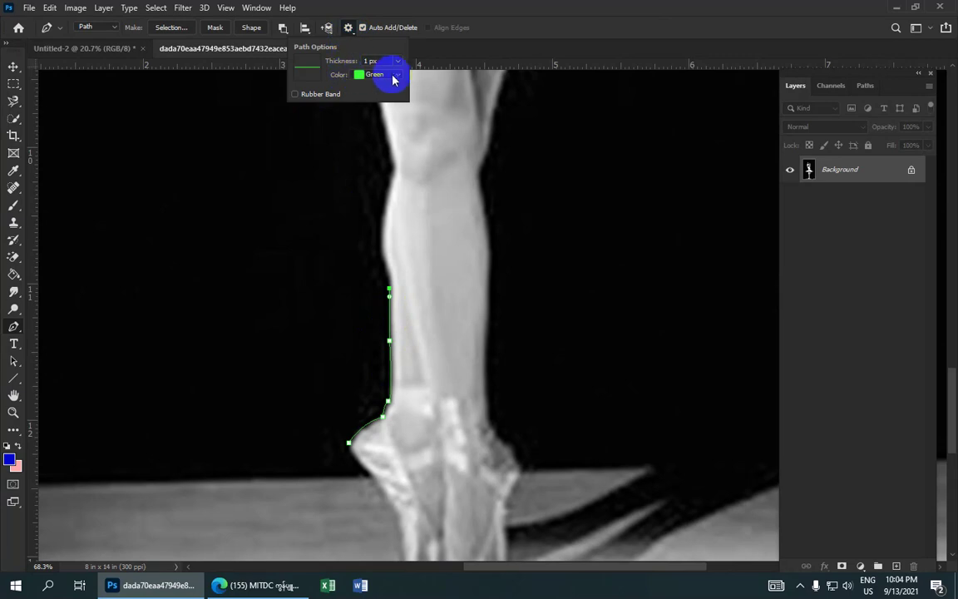
pyautogui.click(398, 74)
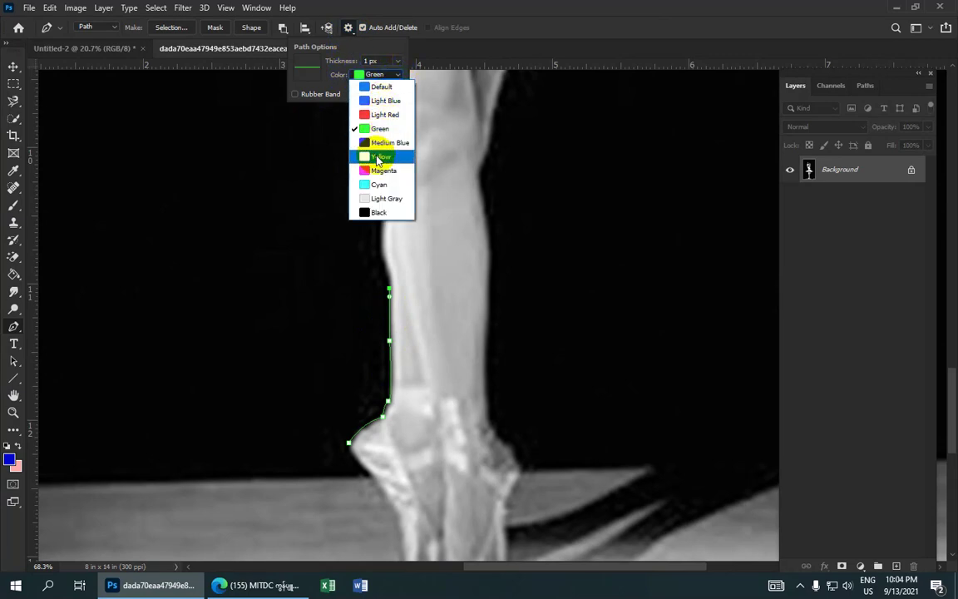
pyautogui.click(385, 158)
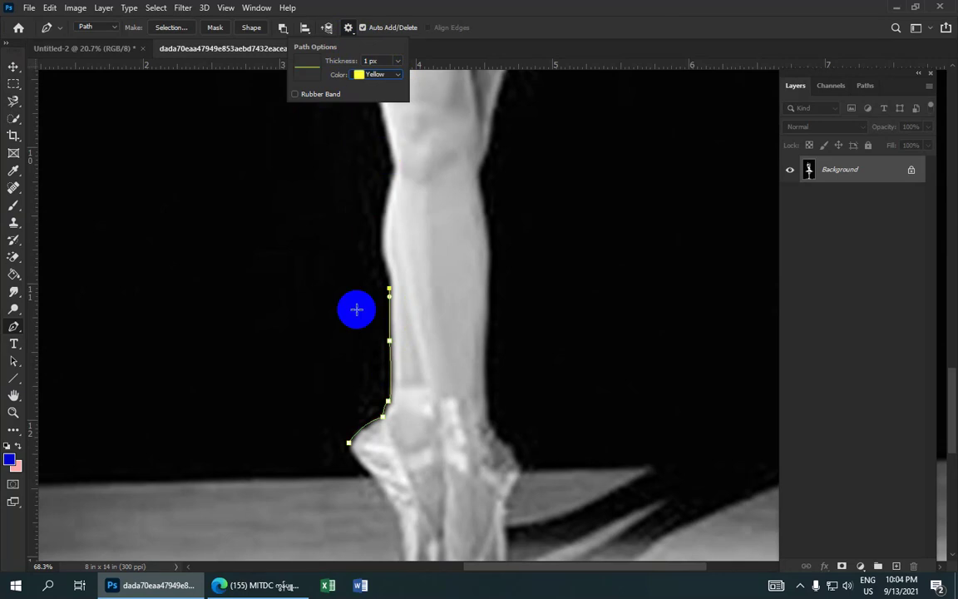
pyautogui.click(389, 356)
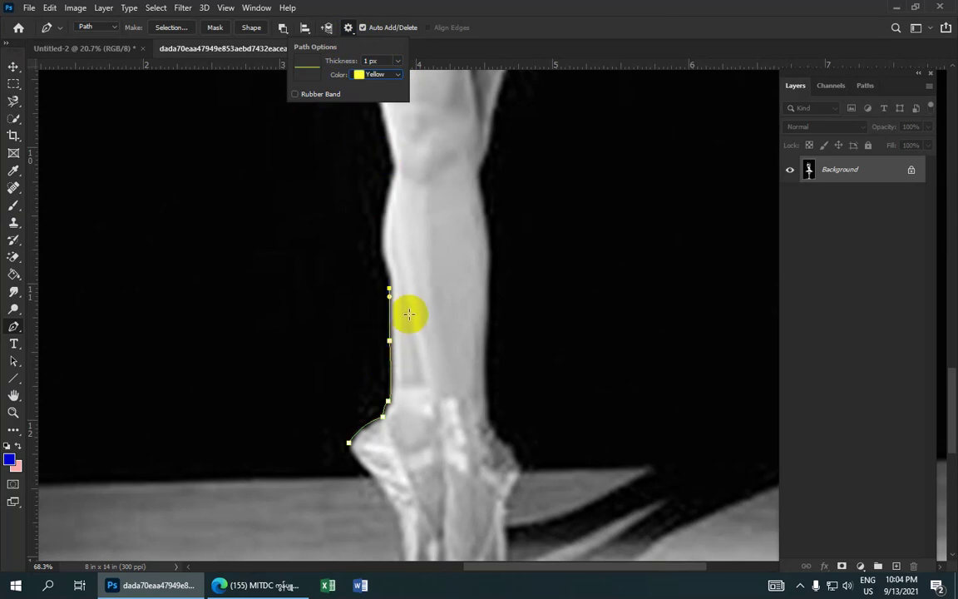
# Continue the path with curved anchors up the shin's left edge toward the knee.
pyautogui.scroll(2, 317, 242)
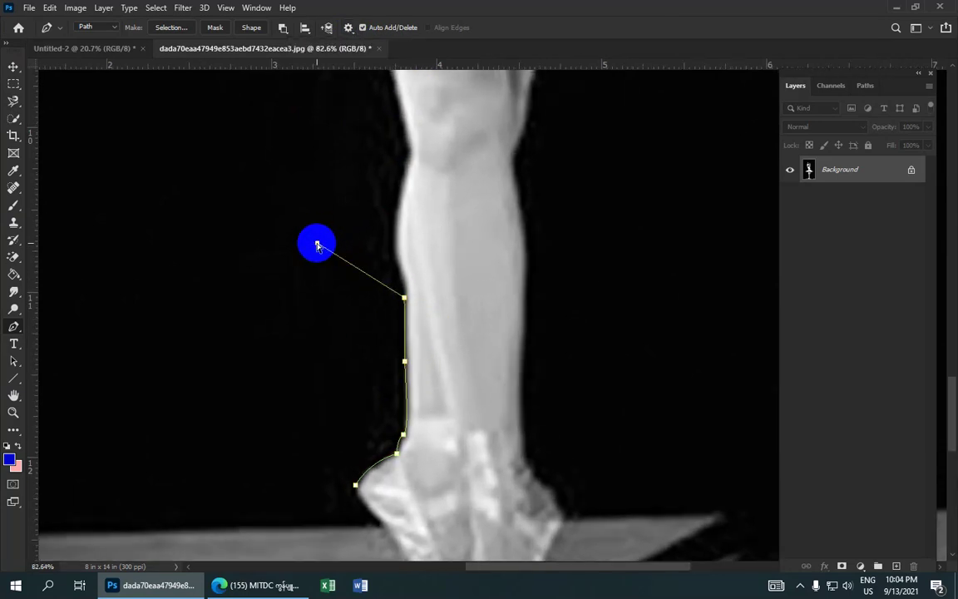
pyautogui.scroll(3, 376, 261)
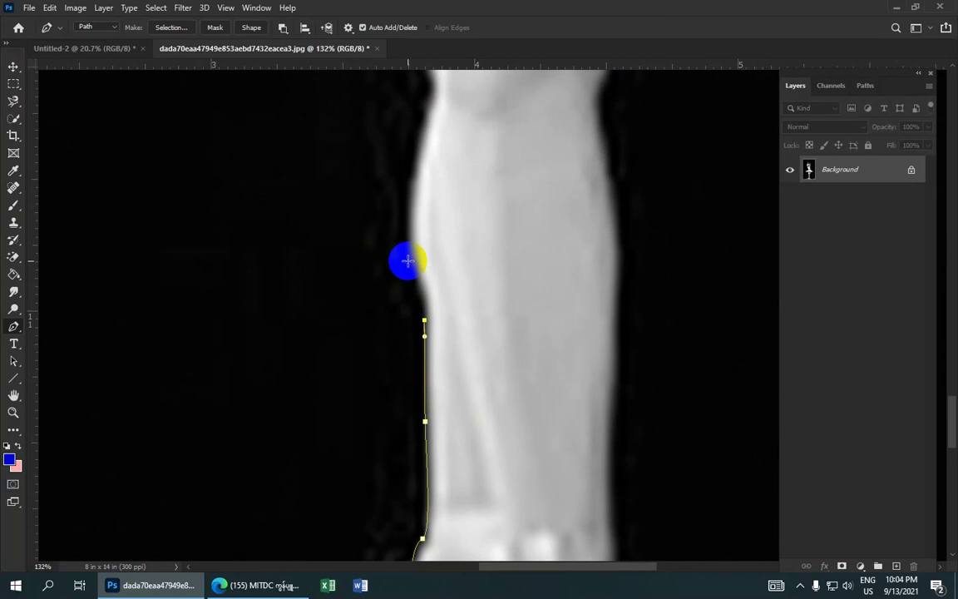
pyautogui.moveTo(409, 259); pyautogui.dragTo(421, 254)
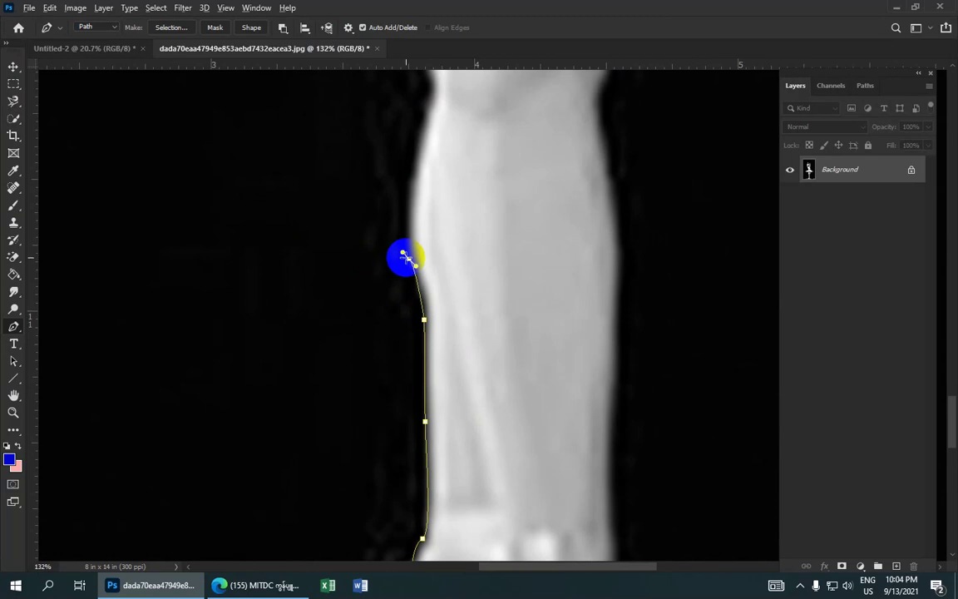
pyautogui.scroll(2, 416, 263)
pyautogui.hscroll(1, 390, 264)
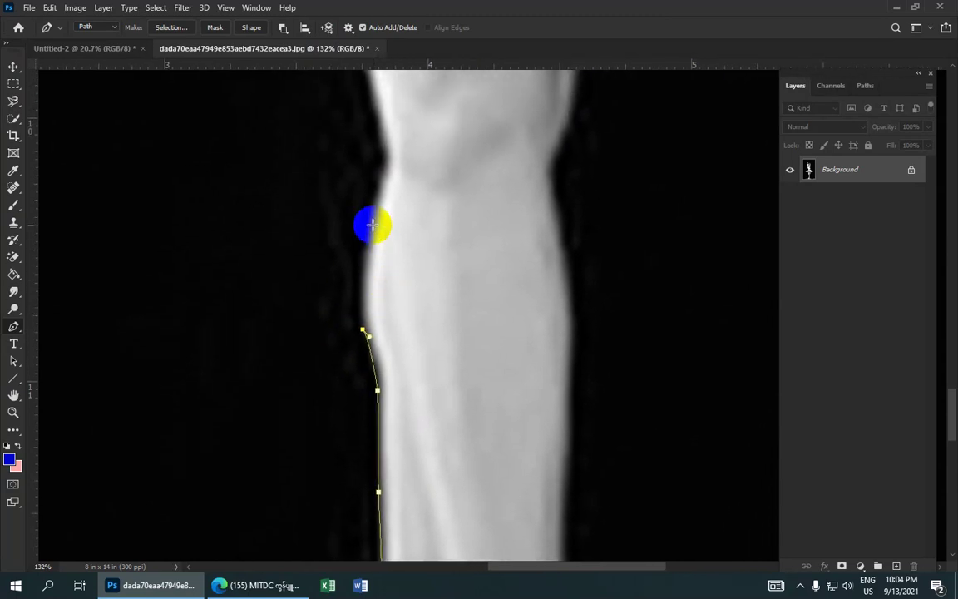
pyautogui.moveTo(371, 219); pyautogui.dragTo(379, 206)
pyautogui.moveTo(369, 222); pyautogui.dragTo(378, 206)
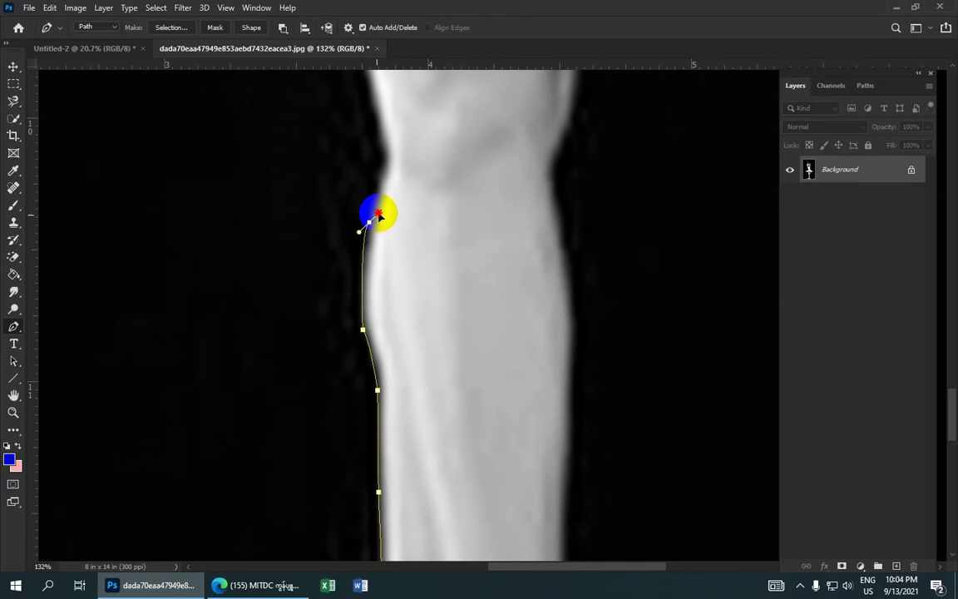
pyautogui.scroll(2, 391, 208)
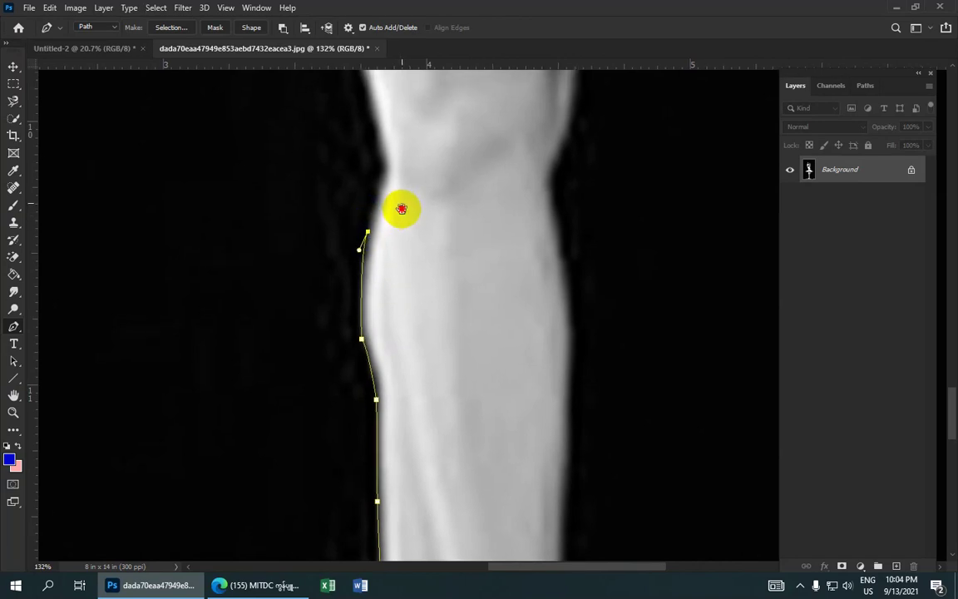
pyautogui.hscroll(1, 358, 237)
pyautogui.moveTo(347, 244); pyautogui.dragTo(354, 230)
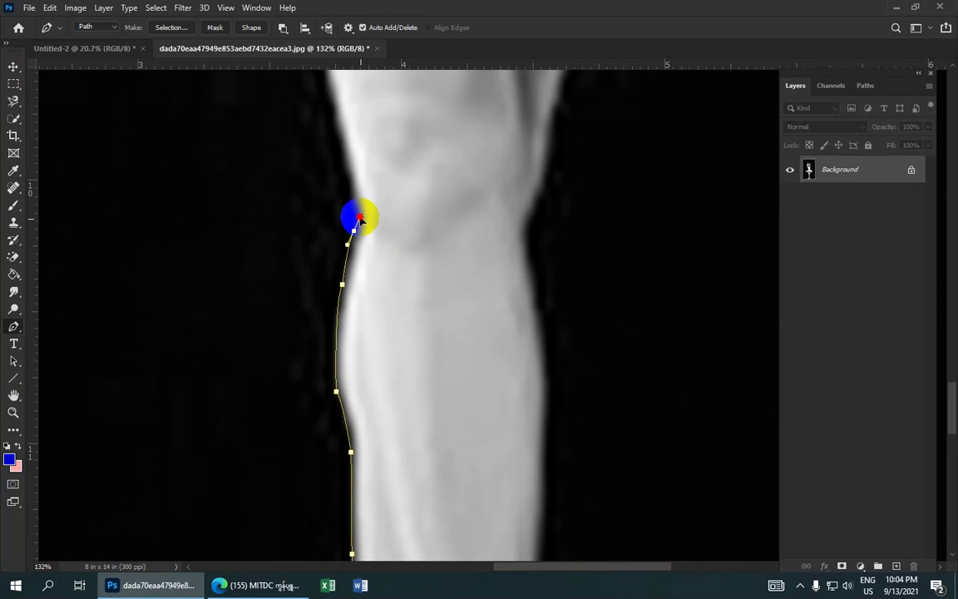
pyautogui.scroll(1, 354, 230)
pyautogui.hscroll(-1, 354, 230)
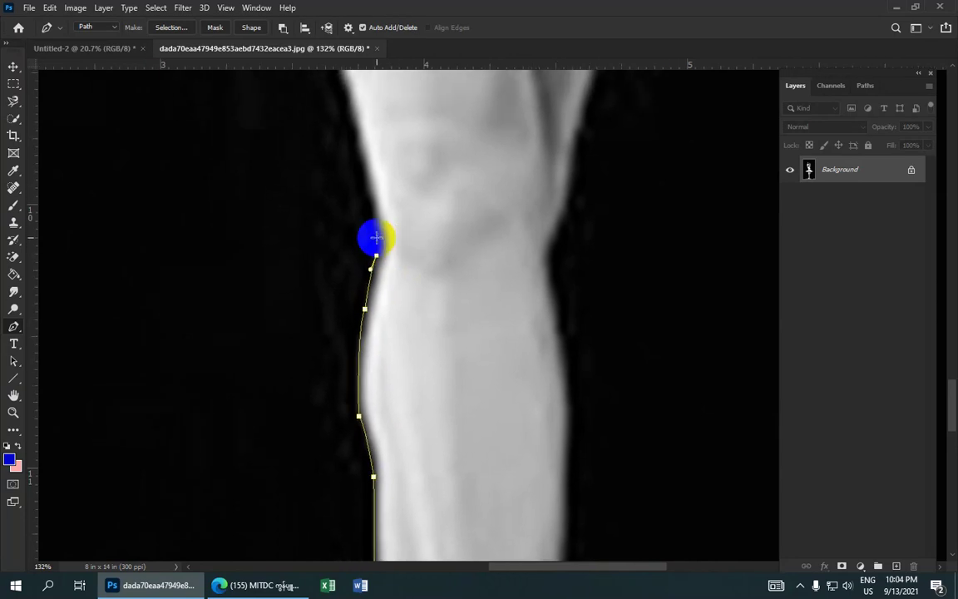
# Add anchors around the side of the knee.
pyautogui.click(373, 231)
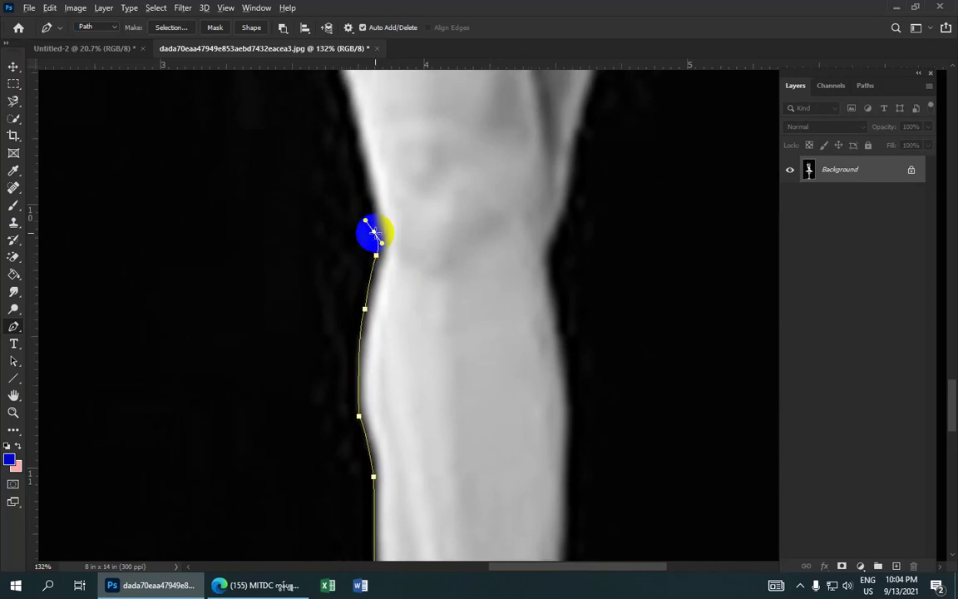
pyautogui.scroll(2, 412, 260)
pyautogui.hscroll(-1, 412, 259)
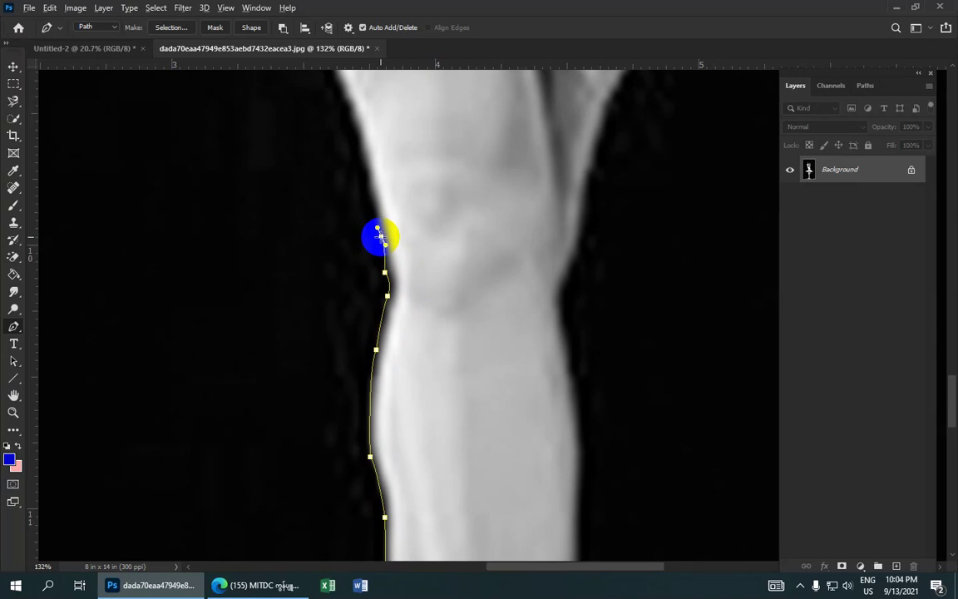
pyautogui.scroll(3, 413, 217)
pyautogui.hscroll(-1, 413, 218)
pyautogui.click(383, 254)
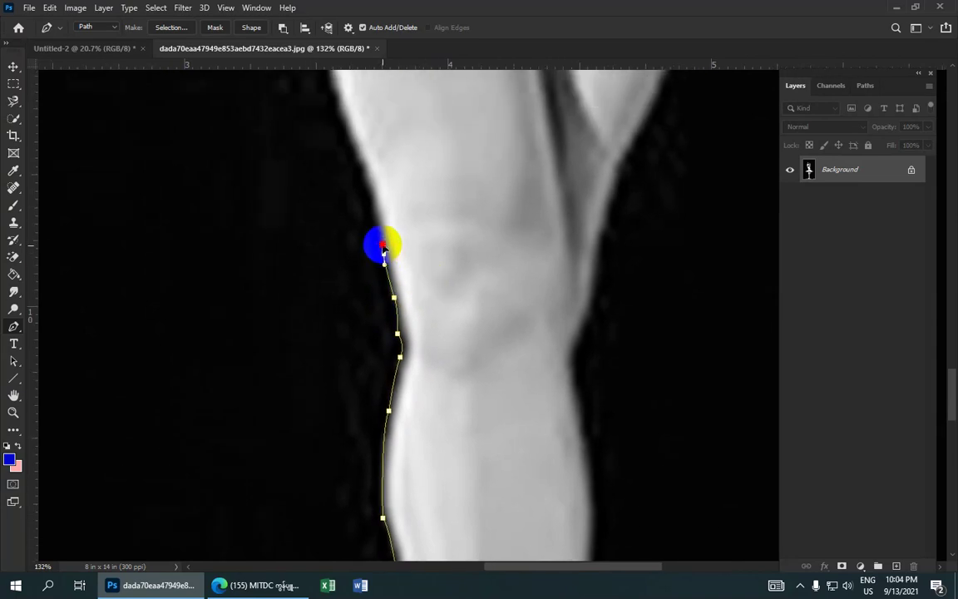
pyautogui.scroll(4, 401, 237)
pyautogui.hscroll(-1, 401, 237)
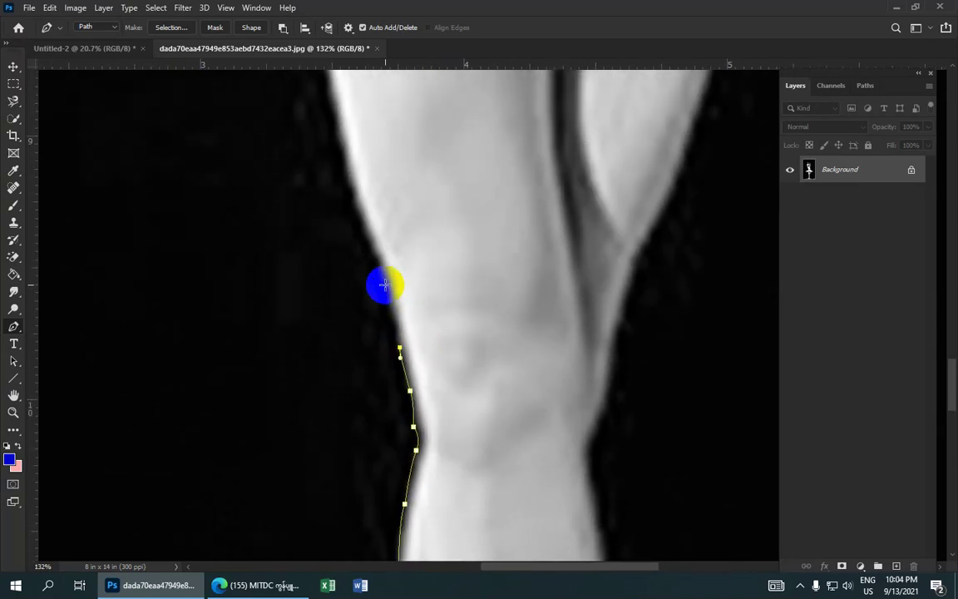
pyautogui.click(384, 284)
pyautogui.click(365, 240)
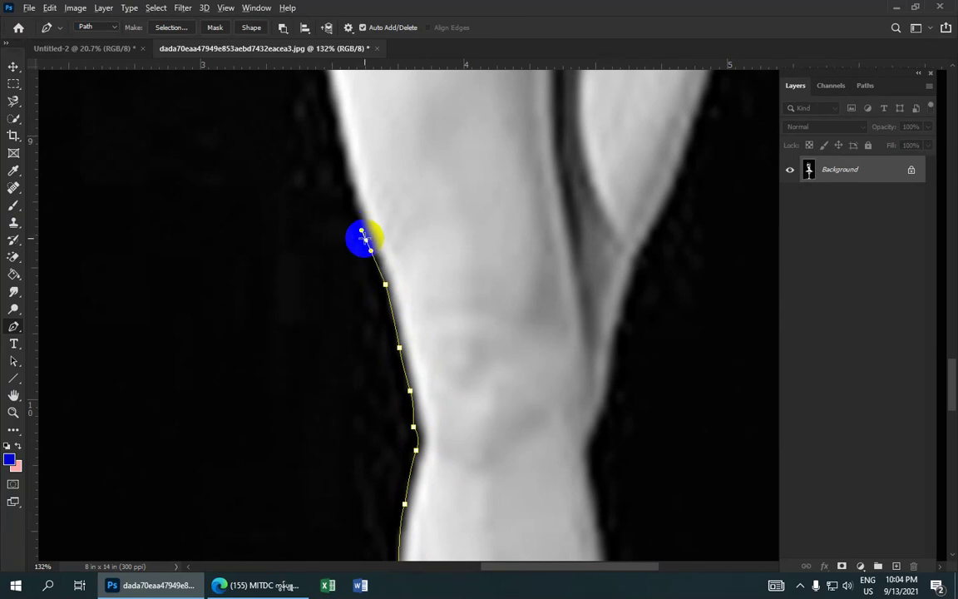
pyautogui.scroll(3, 376, 233)
pyautogui.hscroll(-1, 377, 233)
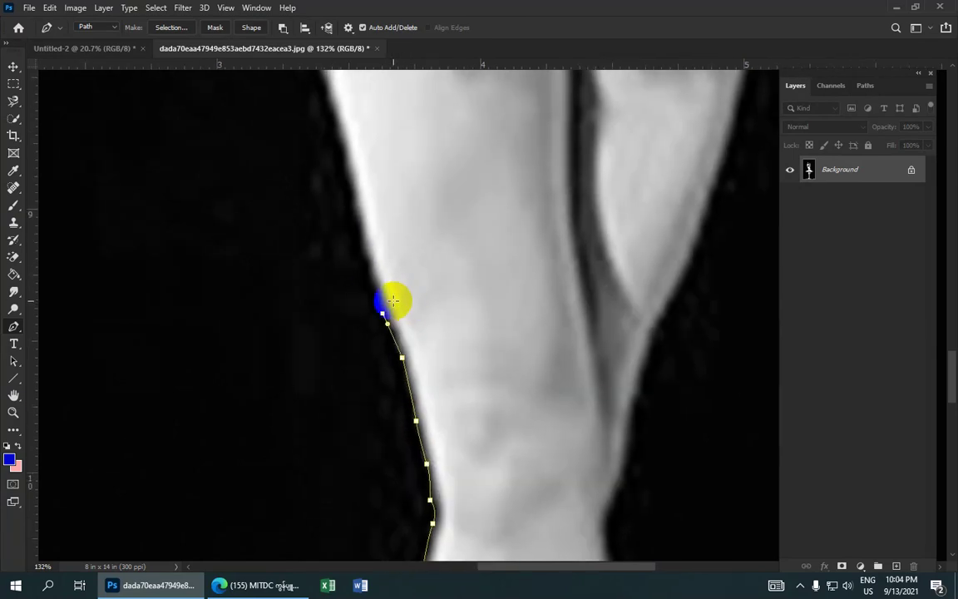
# Extend the path up the thigh's left edge to where it meets the tutu.
pyautogui.click(363, 235)
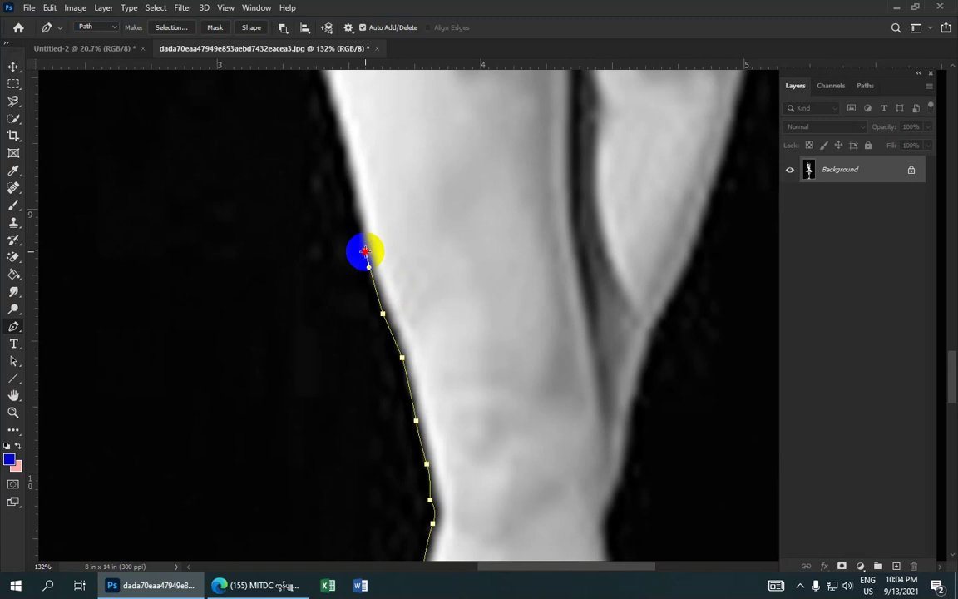
pyautogui.click(352, 205)
pyautogui.moveTo(353, 203); pyautogui.dragTo(416, 308)
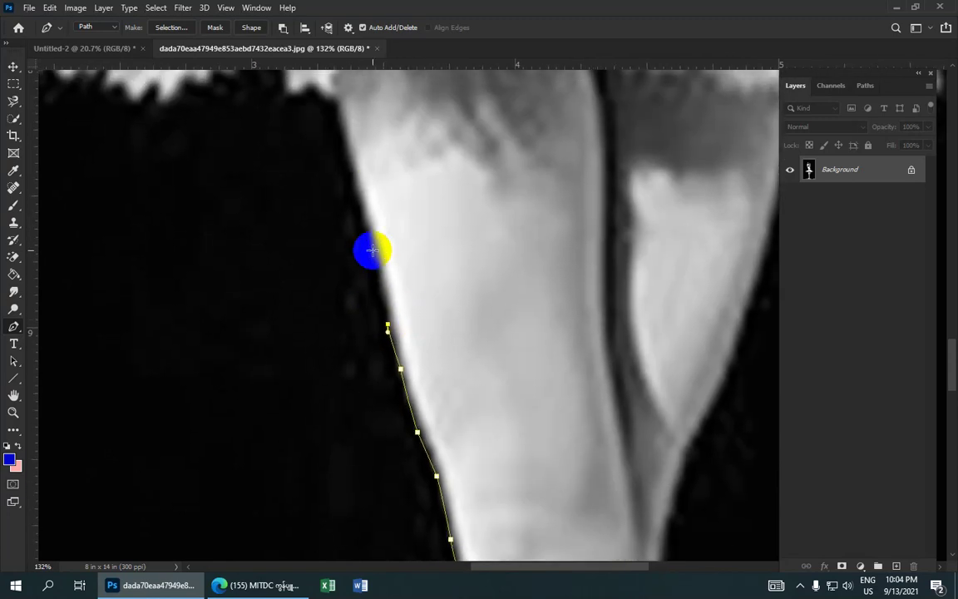
pyautogui.click(375, 286)
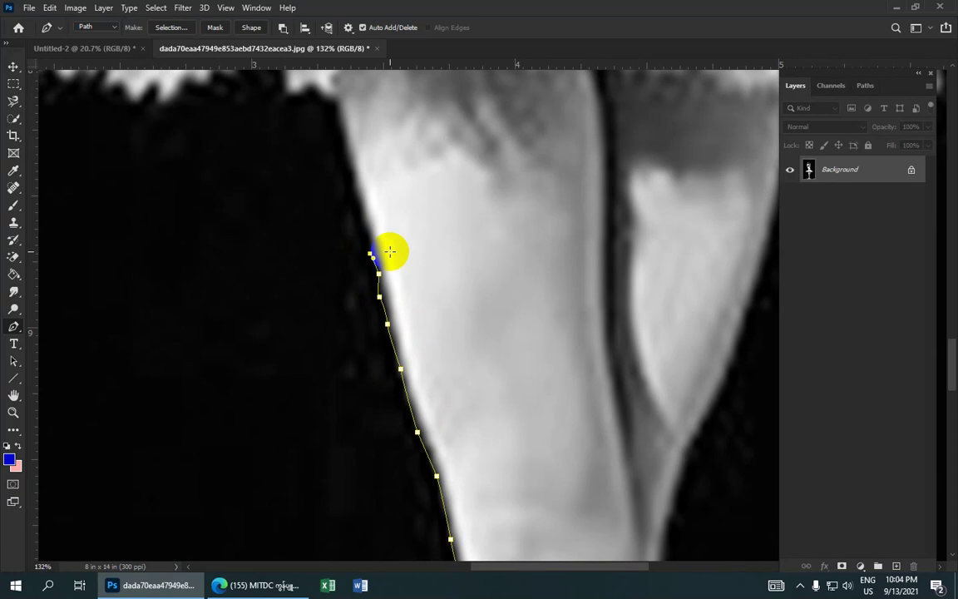
pyautogui.moveTo(391, 250); pyautogui.dragTo(409, 284)
pyautogui.click(377, 279)
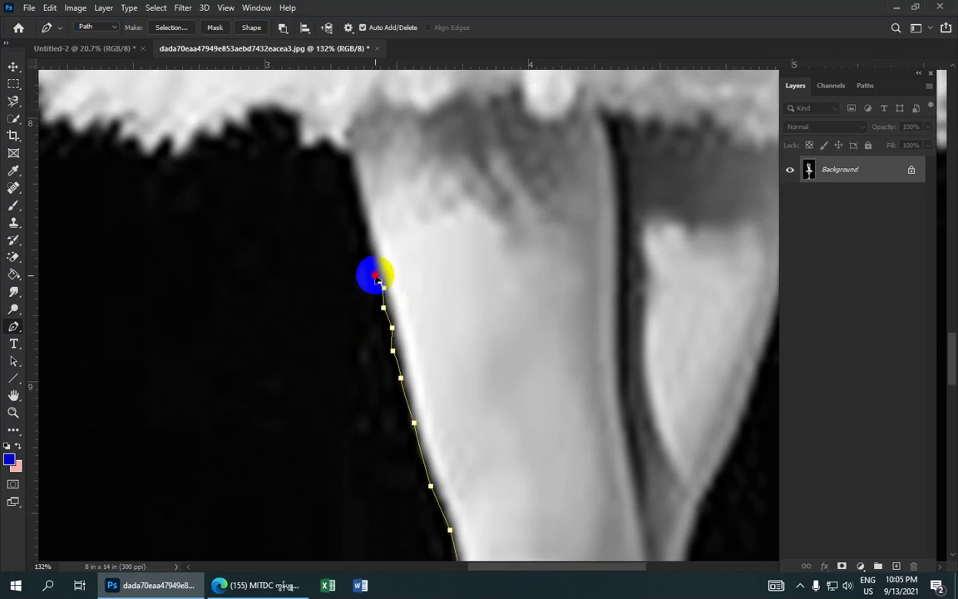
pyautogui.scroll(2, 380, 281)
pyautogui.scroll(1, 385, 253)
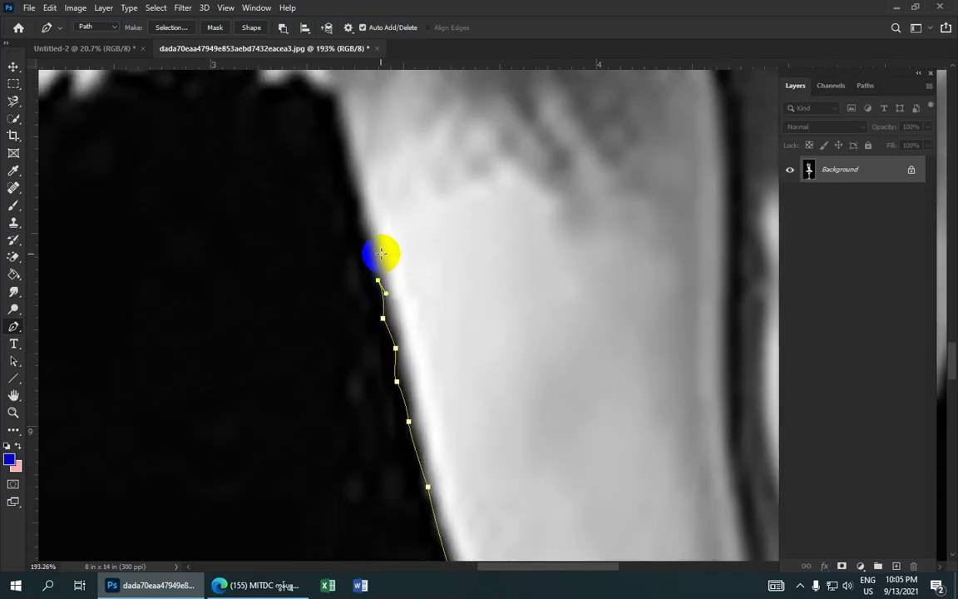
pyautogui.scroll(1, 413, 296)
pyautogui.scroll(-1, 413, 296)
pyautogui.scroll(-1, 407, 293)
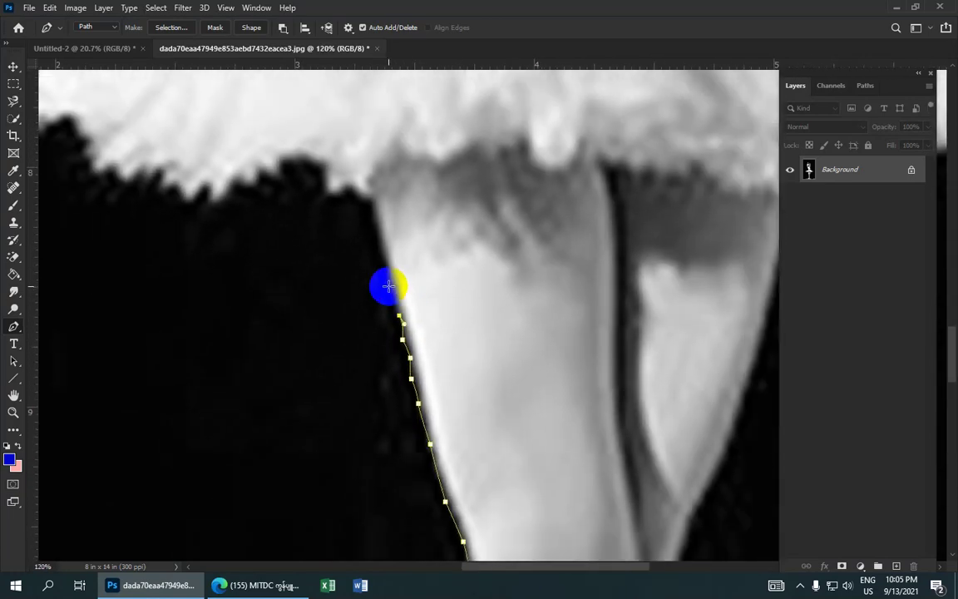
pyautogui.click(390, 286)
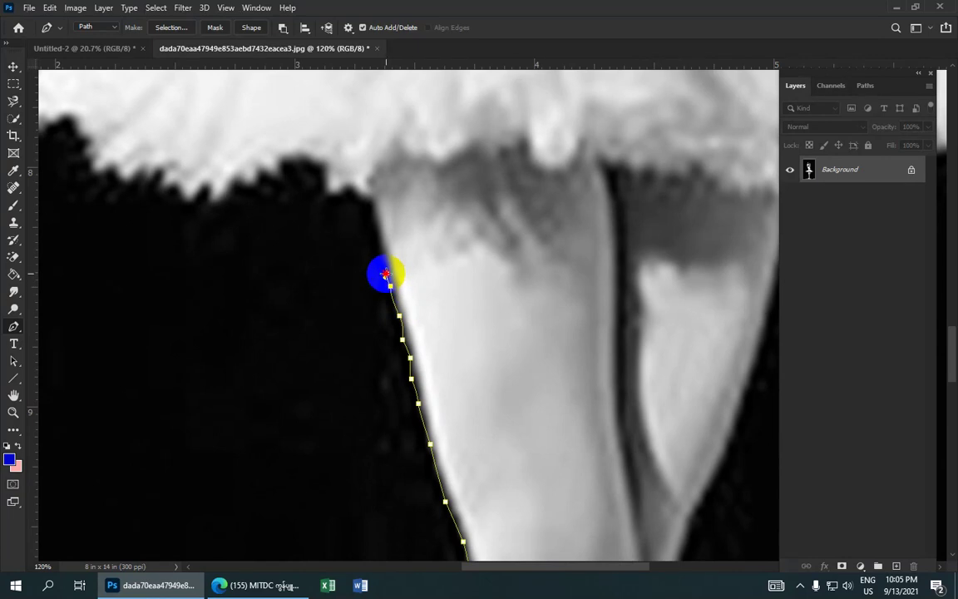
pyautogui.moveTo(387, 271); pyautogui.dragTo(381, 230)
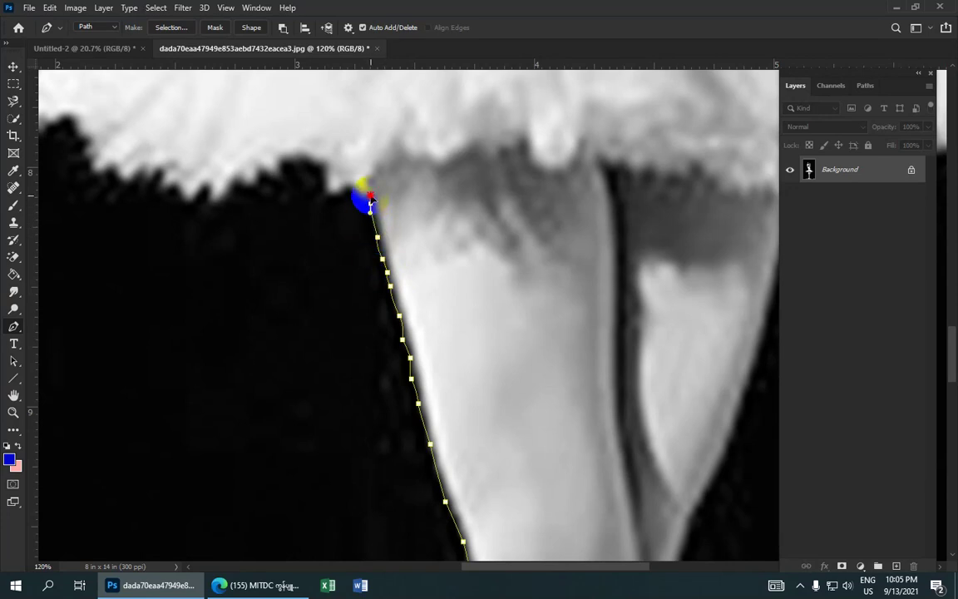
# Curve the path under the tutu and along its lower hem.
pyautogui.moveTo(370, 203)
pyautogui.mouseDown()
pyautogui.moveTo(349, 189)
pyautogui.moveTo(420, 205)
pyautogui.mouseUp()
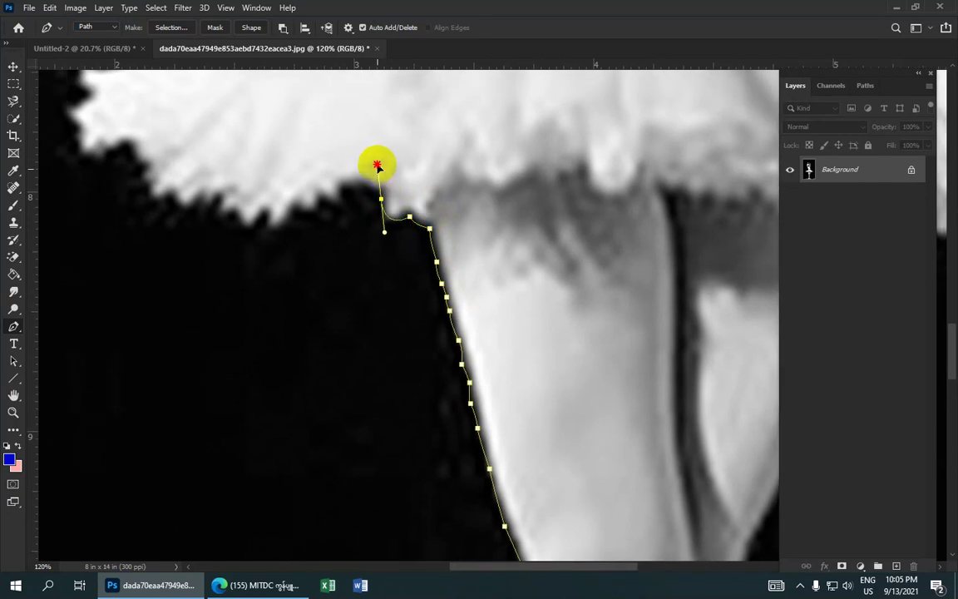
pyautogui.moveTo(380, 199); pyautogui.dragTo(388, 168)
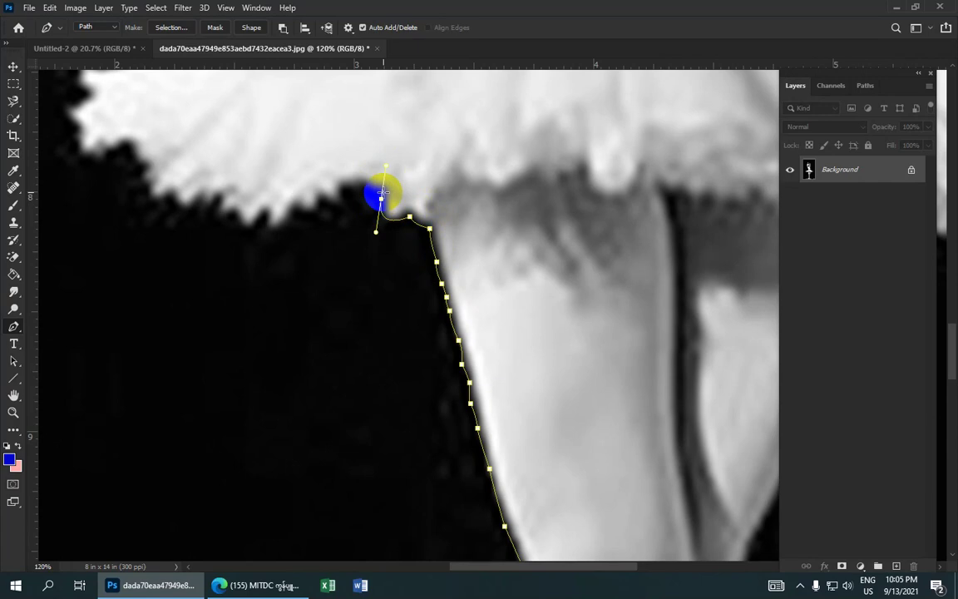
pyautogui.click(381, 197)
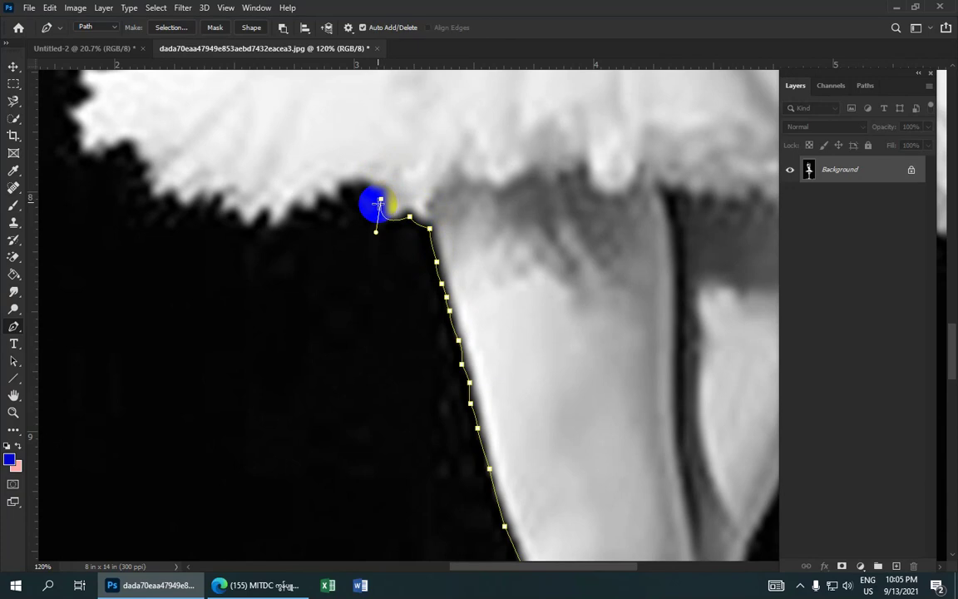
pyautogui.moveTo(395, 188); pyautogui.dragTo(448, 209)
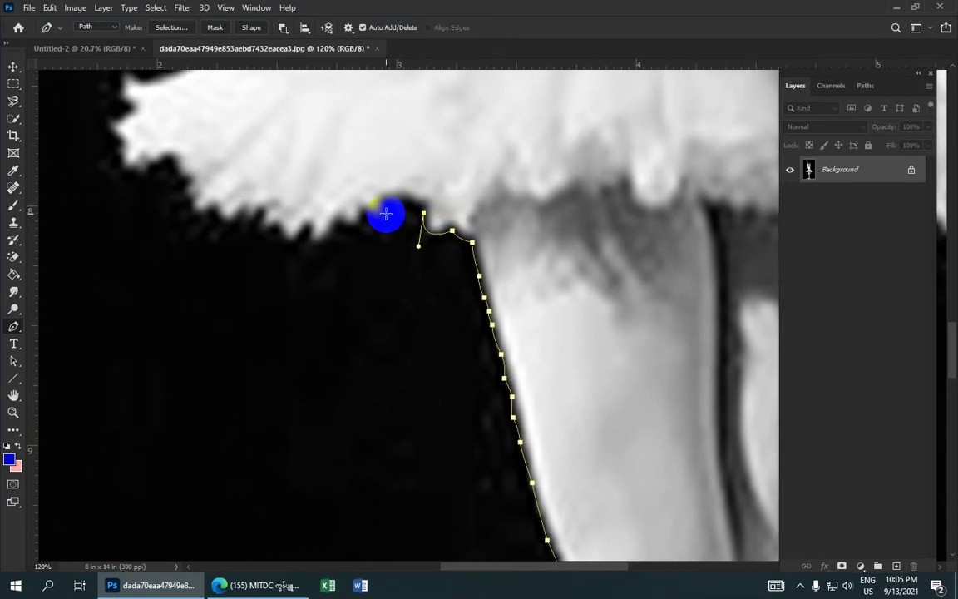
pyautogui.moveTo(386, 214); pyautogui.dragTo(361, 242)
pyautogui.moveTo(406, 201); pyautogui.dragTo(394, 205)
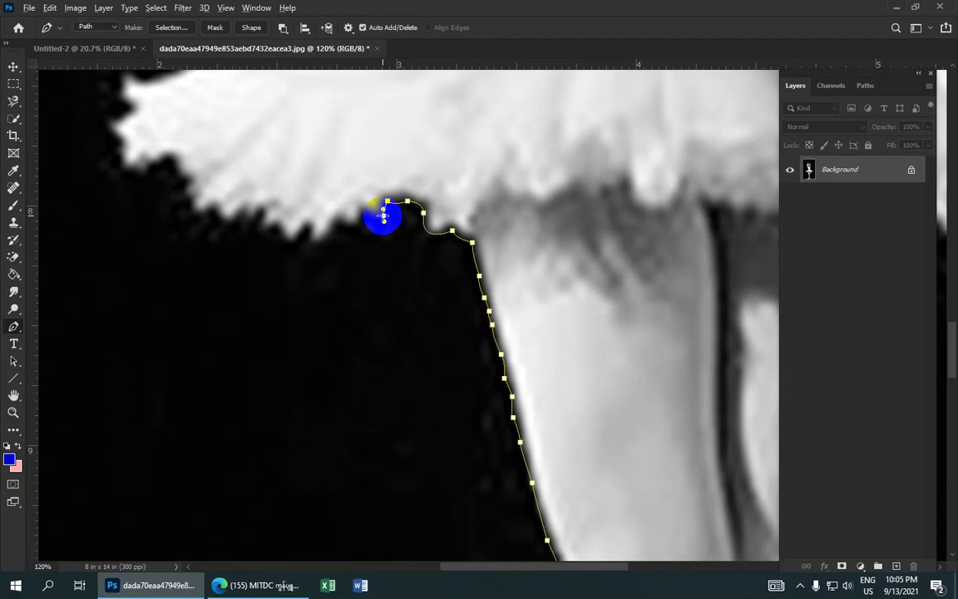
pyautogui.moveTo(383, 215); pyautogui.dragTo(365, 220)
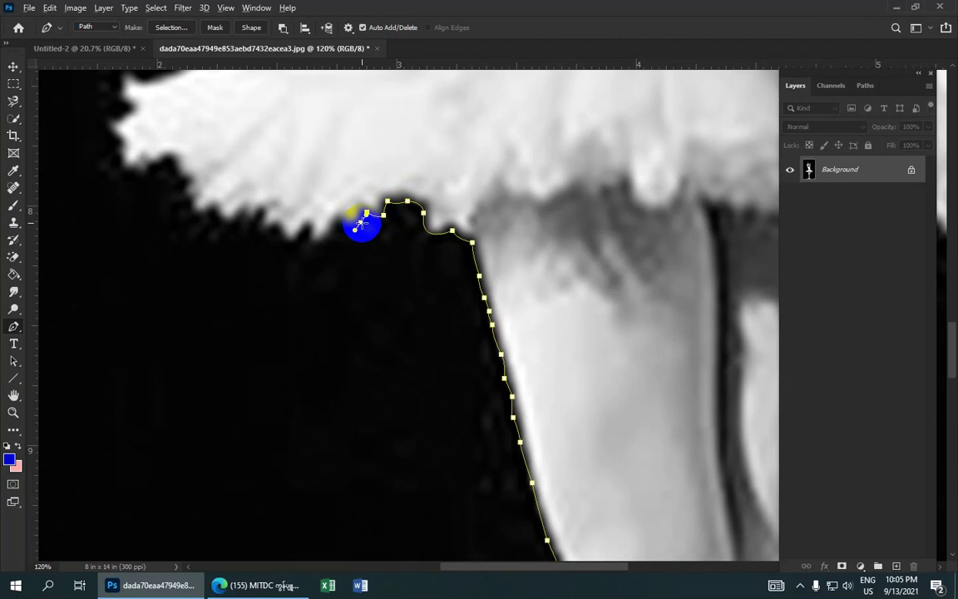
# Continue anchors leftward along the tutu's ragged lower edge, breaking handles at sharp turns.
pyautogui.click(360, 221)
pyautogui.click(340, 224)
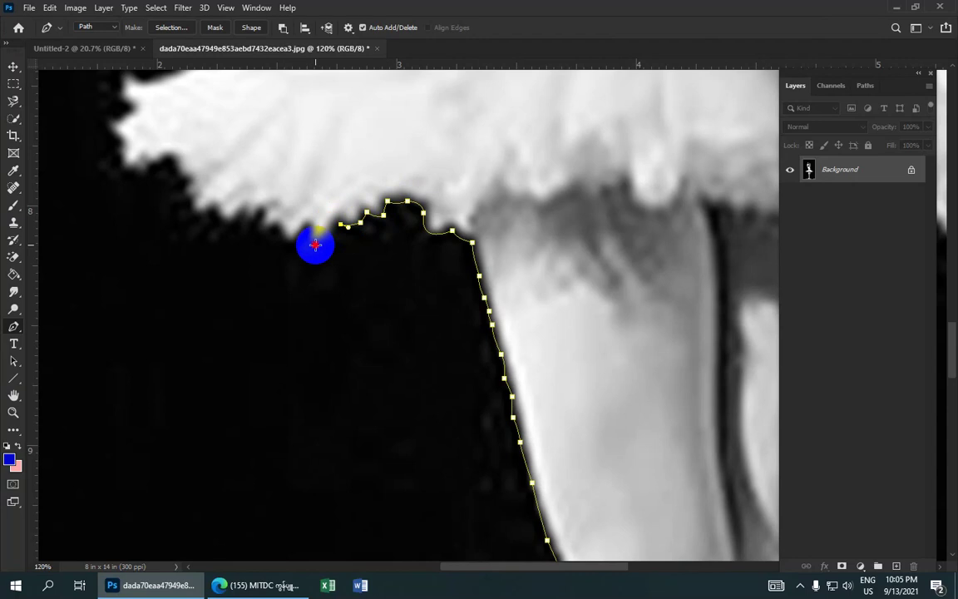
pyautogui.moveTo(317, 244)
pyautogui.mouseDown()
pyautogui.moveTo(301, 247)
pyautogui.moveTo(308, 237)
pyautogui.mouseUp()
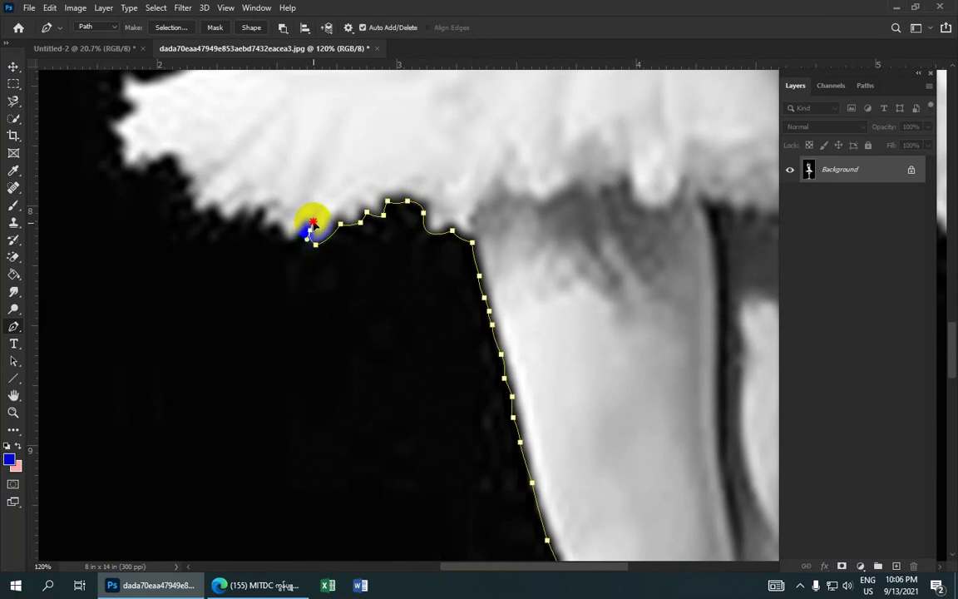
pyautogui.moveTo(312, 225)
pyautogui.mouseDown()
pyautogui.moveTo(390, 236)
pyautogui.moveTo(358, 264)
pyautogui.mouseUp()
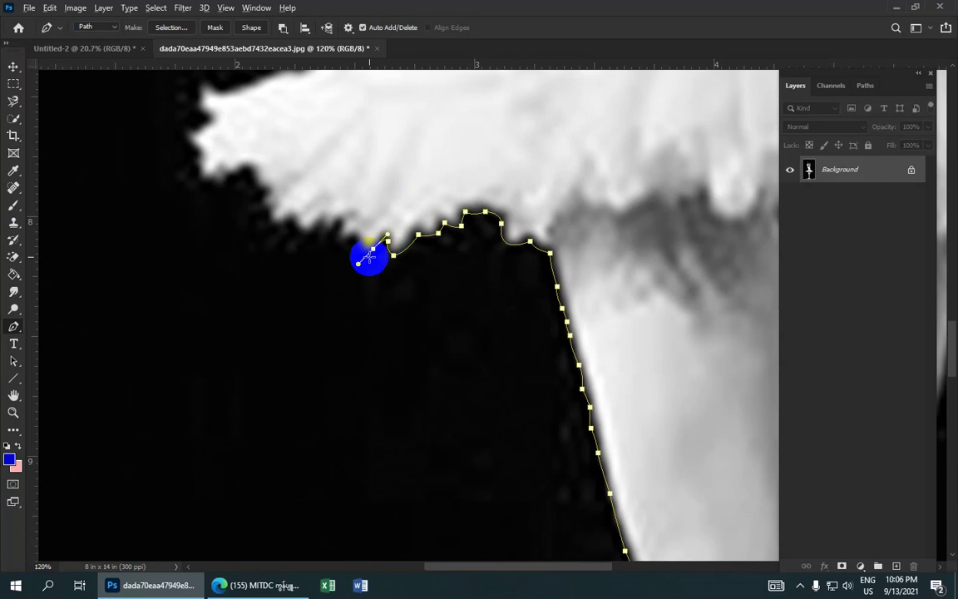
pyautogui.click(372, 250)
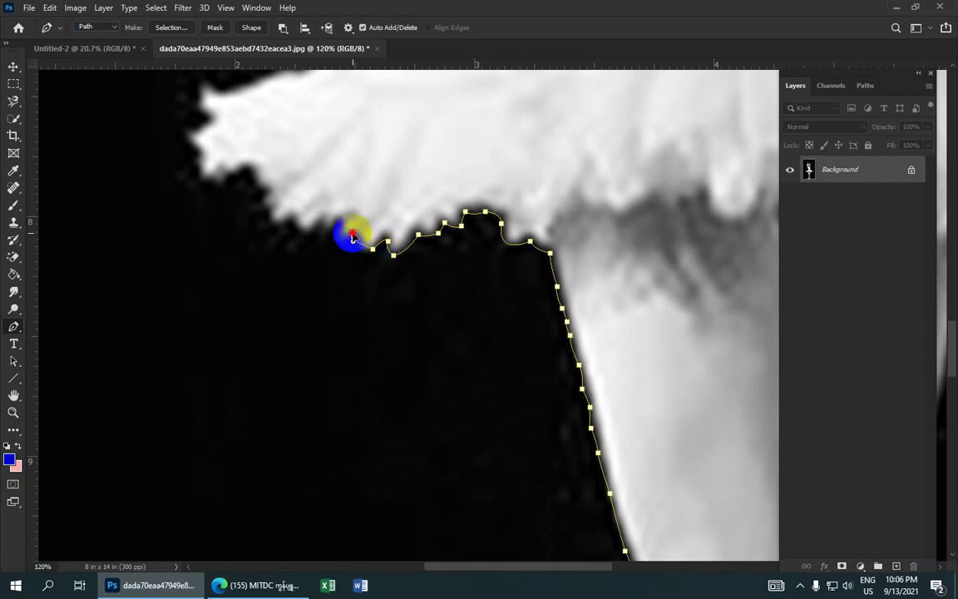
pyautogui.moveTo(353, 237); pyautogui.dragTo(366, 258)
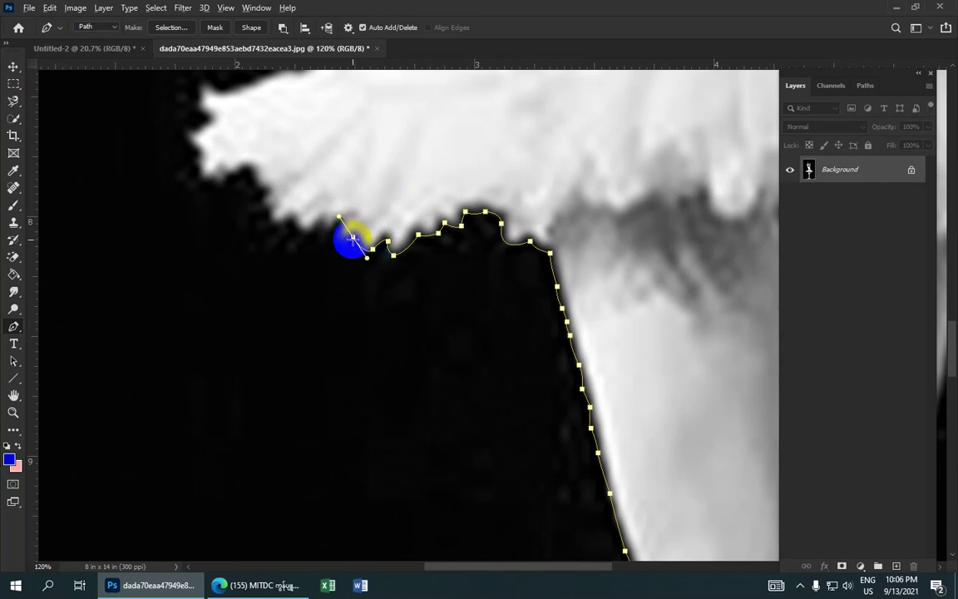
pyautogui.click(352, 237)
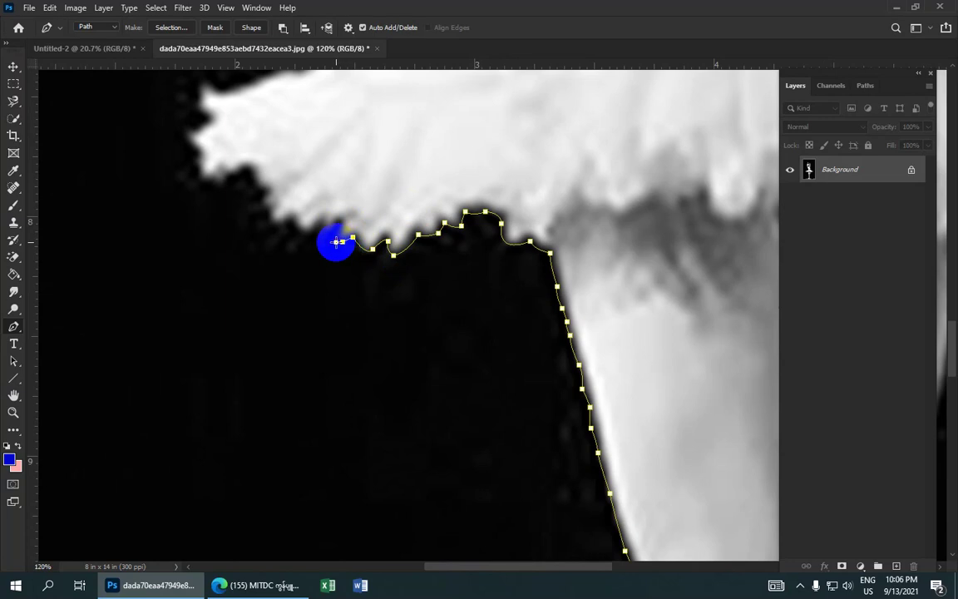
pyautogui.moveTo(335, 237); pyautogui.dragTo(331, 229)
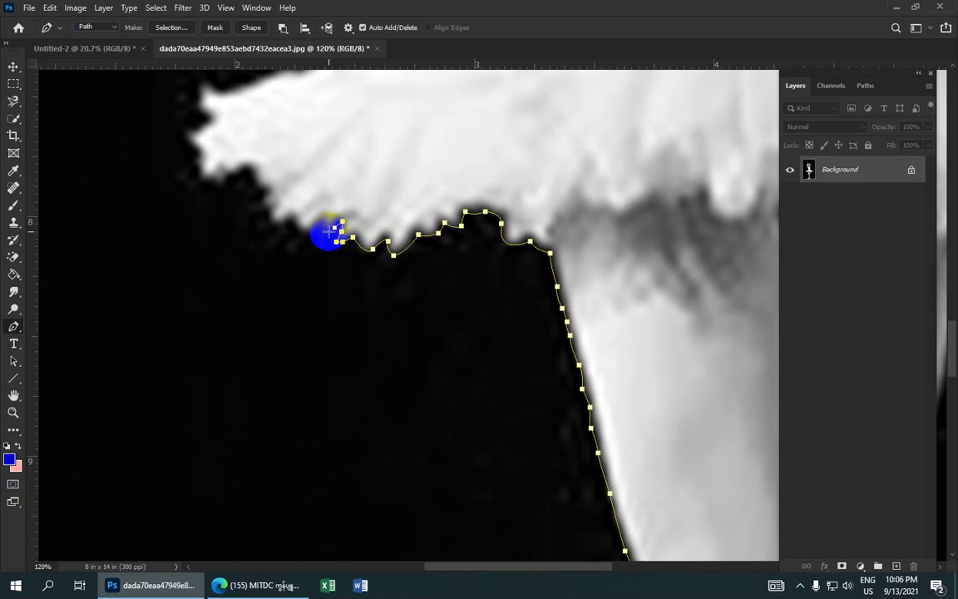
pyautogui.moveTo(316, 229); pyautogui.dragTo(268, 220)
# Extend the path with curved anchors toward the tutu's left tip.
pyautogui.click(261, 207)
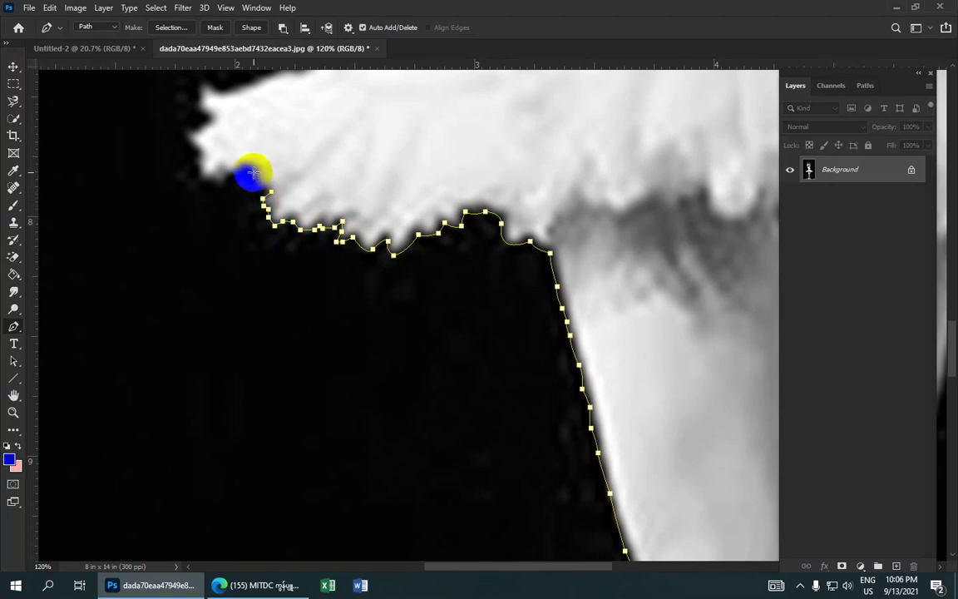
pyautogui.moveTo(252, 172)
pyautogui.mouseDown()
pyautogui.moveTo(257, 157)
pyautogui.moveTo(394, 195)
pyautogui.moveTo(340, 224)
pyautogui.moveTo(331, 189)
pyautogui.moveTo(394, 211)
pyautogui.mouseUp()
pyautogui.click(375, 206)
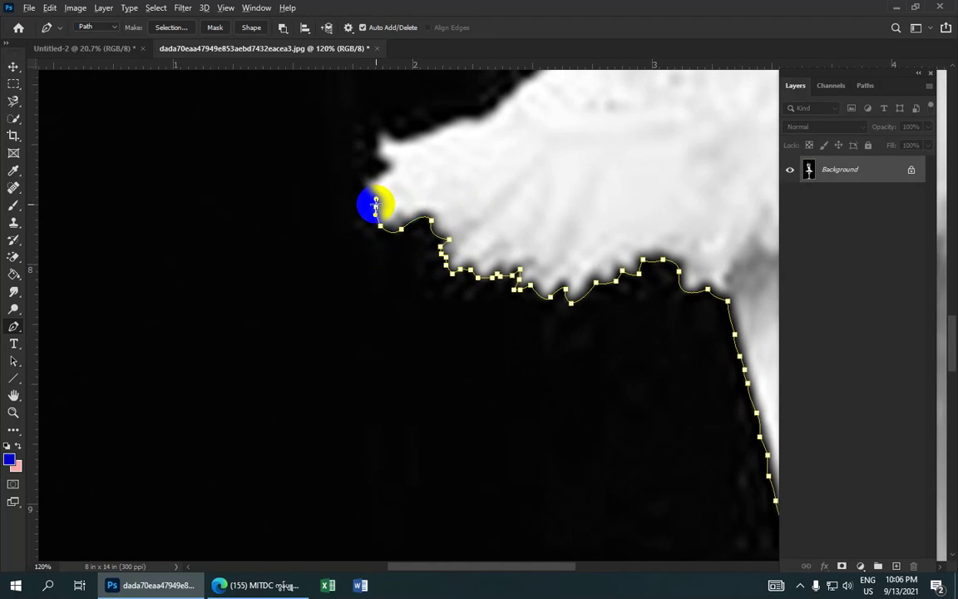
pyautogui.moveTo(375, 201)
pyautogui.mouseDown()
pyautogui.moveTo(363, 185)
pyautogui.moveTo(387, 170)
pyautogui.mouseUp()
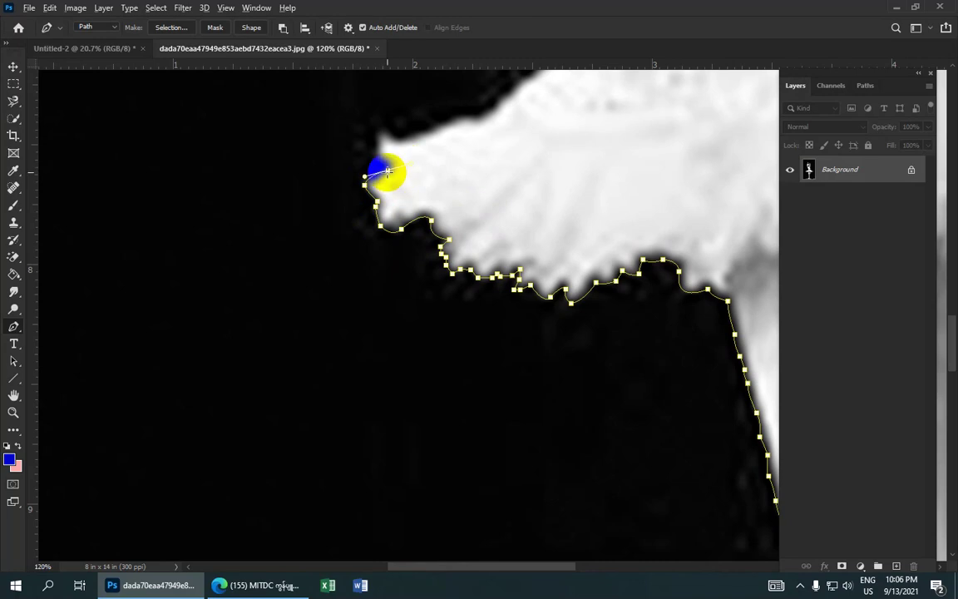
pyautogui.moveTo(381, 169); pyautogui.dragTo(397, 210)
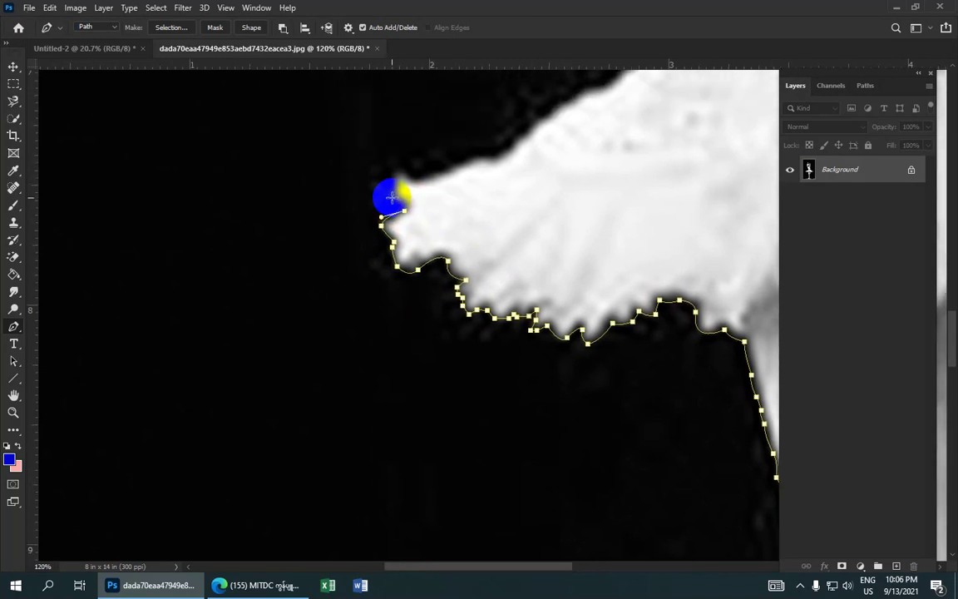
pyautogui.moveTo(388, 199)
pyautogui.mouseDown()
pyautogui.moveTo(404, 194)
pyautogui.moveTo(382, 226)
pyautogui.mouseUp()
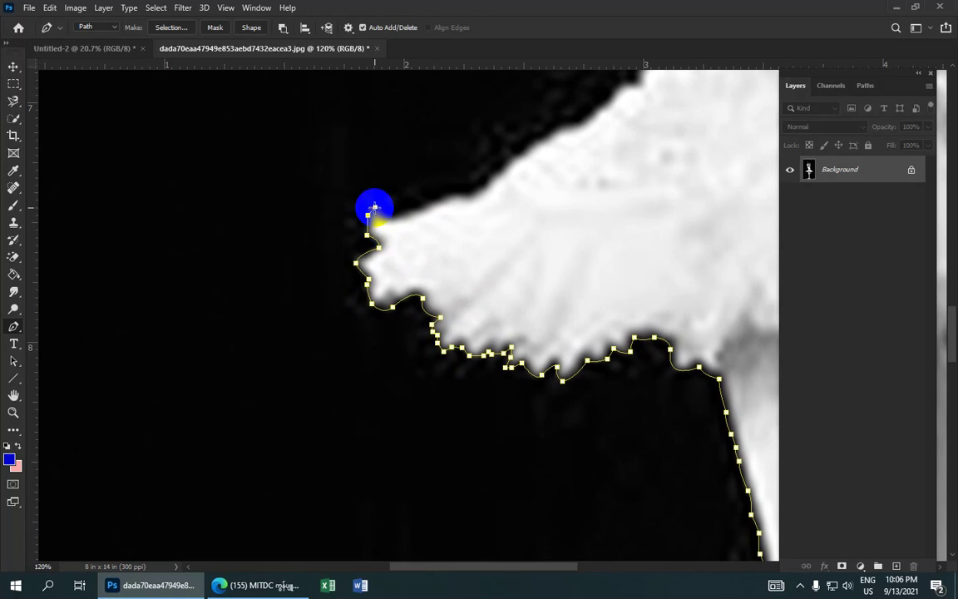
# Round the tutu's left tip and place anchors along its upper edge.
pyautogui.click(387, 214)
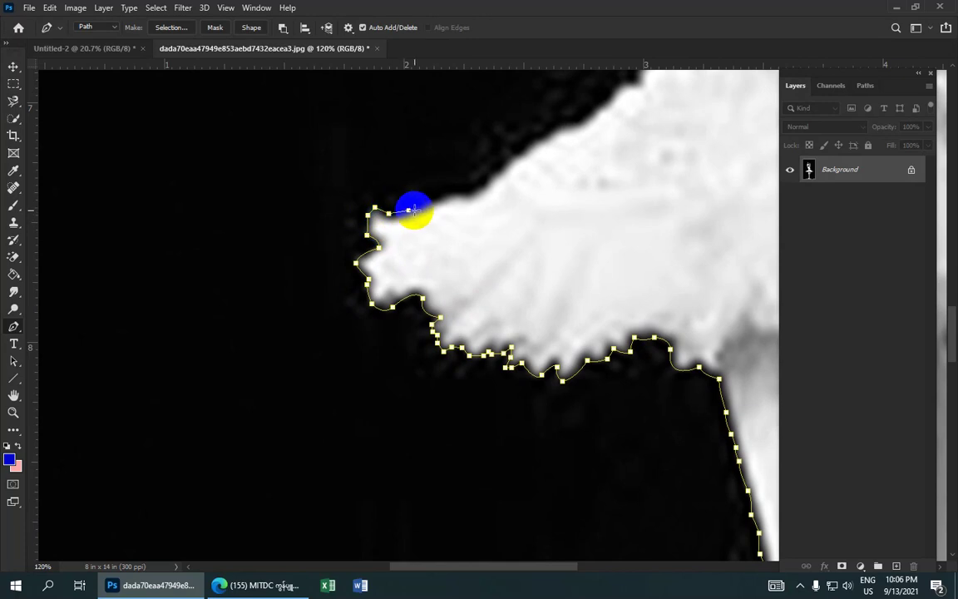
pyautogui.click(406, 210)
pyautogui.click(419, 206)
pyautogui.click(441, 196)
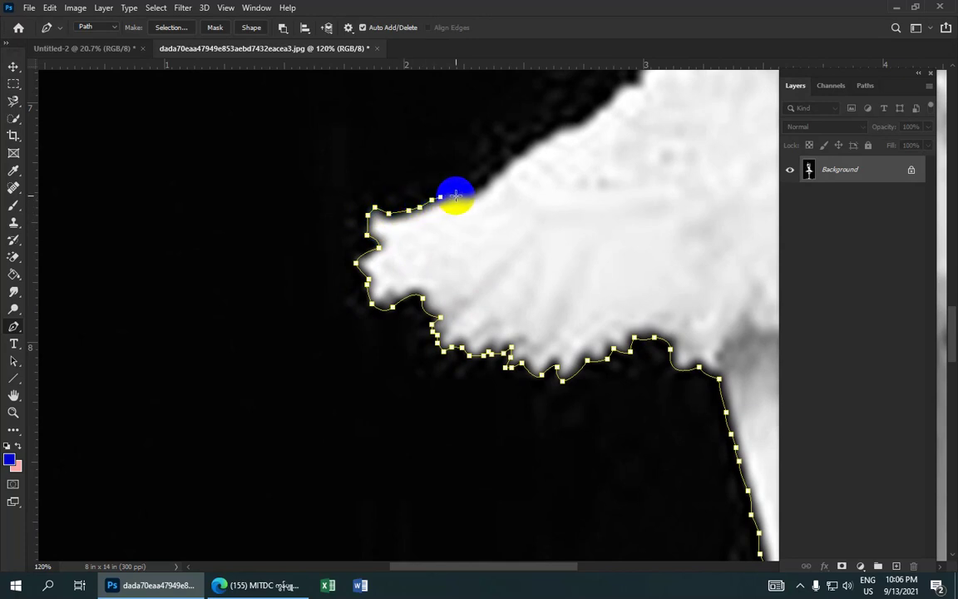
pyautogui.click(459, 194)
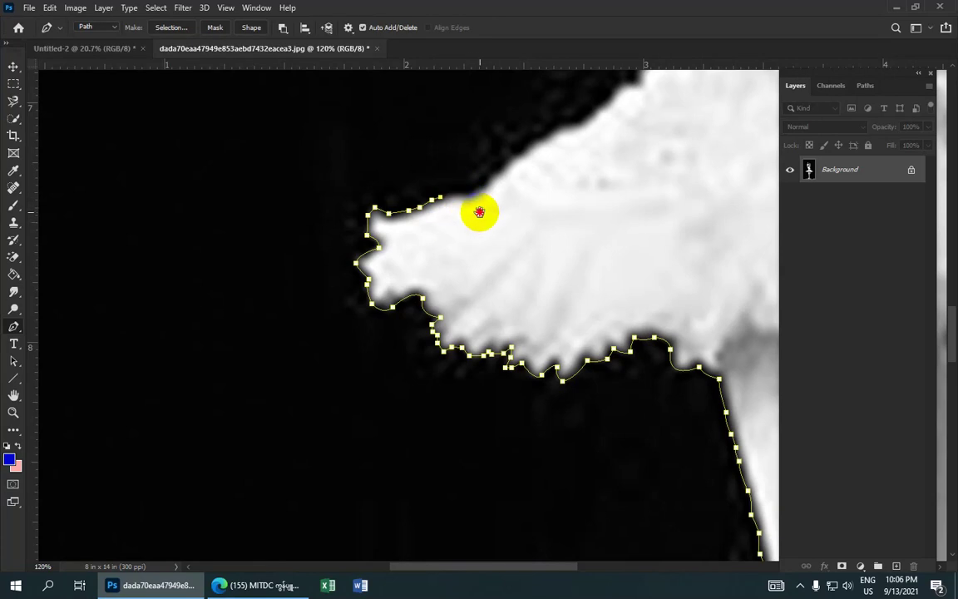
# Place anchors along the tutu's upper edge, breaking a handle for a sharp turn.
pyautogui.moveTo(479, 211)
pyautogui.mouseDown()
pyautogui.moveTo(438, 250)
pyautogui.moveTo(454, 240)
pyautogui.mouseUp()
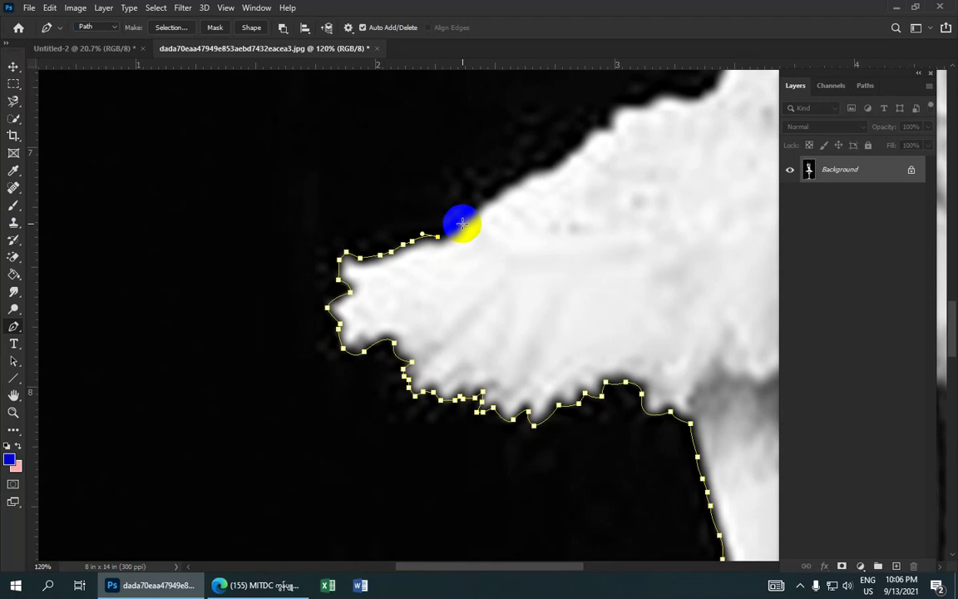
pyautogui.click(463, 219)
pyautogui.keyDown('alt'); pyautogui.click(459, 223); pyautogui.keyUp('alt')
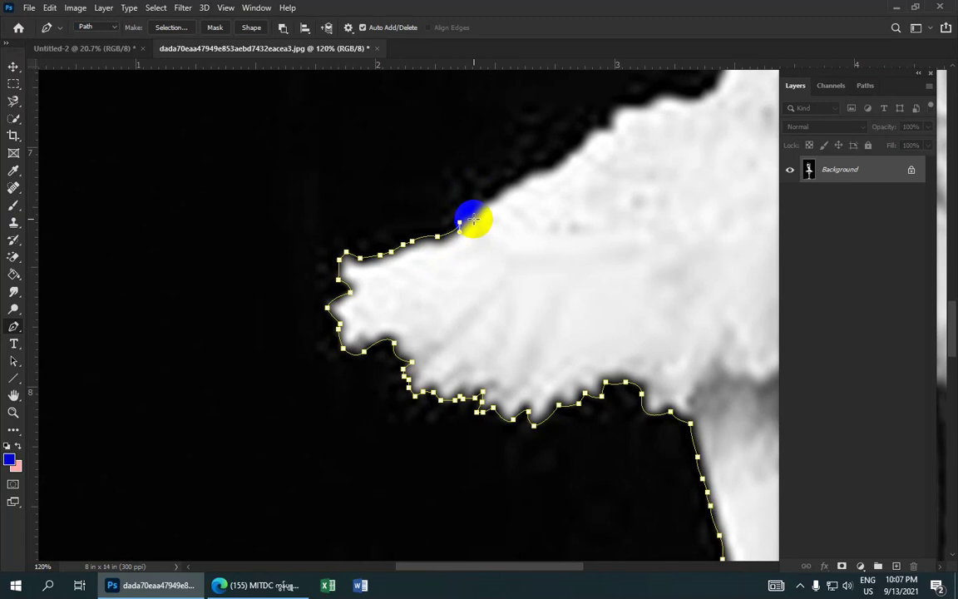
pyautogui.moveTo(468, 217); pyautogui.dragTo(479, 220)
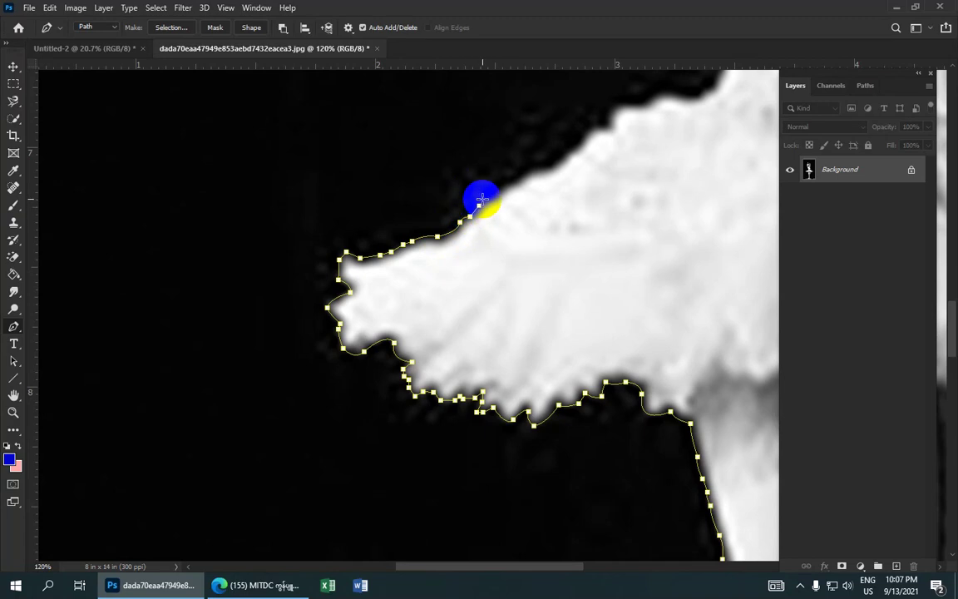
pyautogui.click(481, 203)
pyautogui.moveTo(531, 188); pyautogui.dragTo(462, 234)
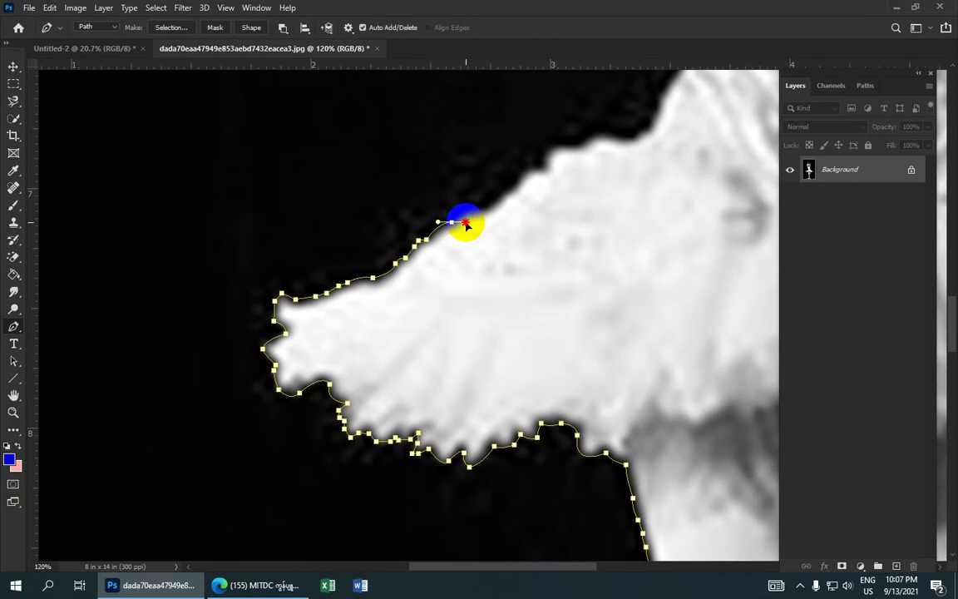
pyautogui.click(439, 221)
pyautogui.click(463, 205)
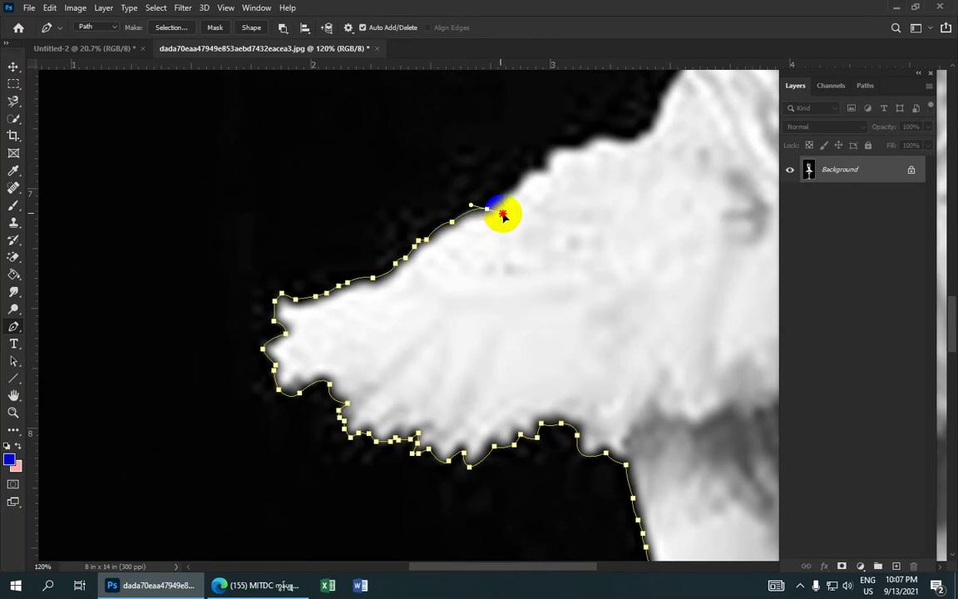
pyautogui.click(487, 208)
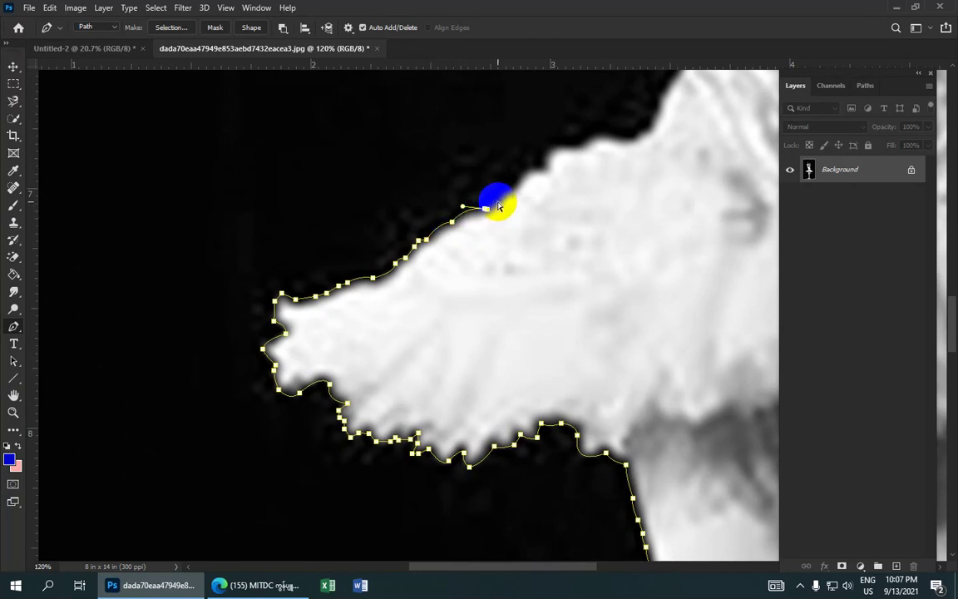
# Continue the path rightward along the tutu's upper edge toward the waist.
pyautogui.click(495, 200)
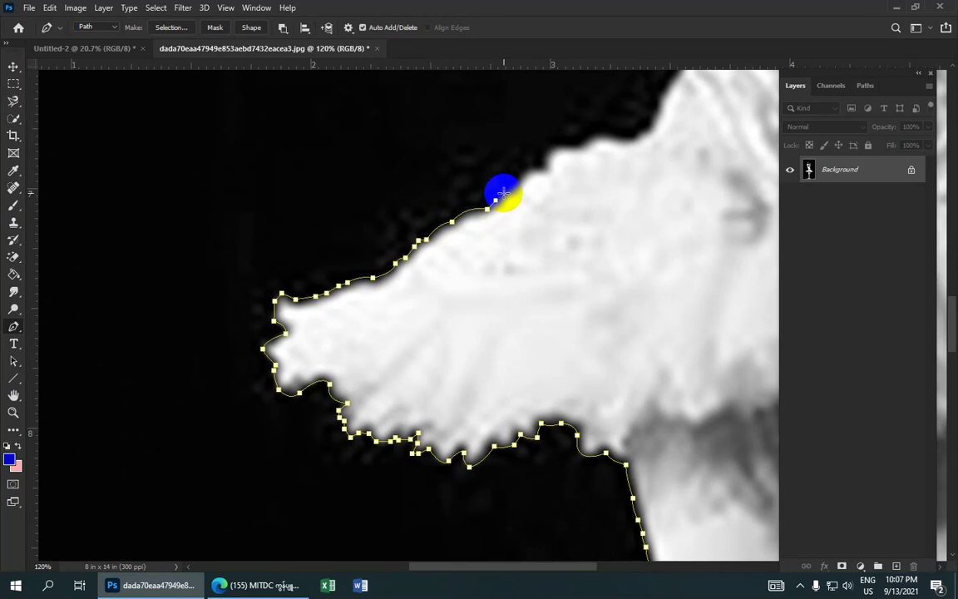
pyautogui.click(500, 191)
pyautogui.click(508, 190)
pyautogui.moveTo(522, 177); pyautogui.dragTo(469, 212)
pyautogui.click(470, 207)
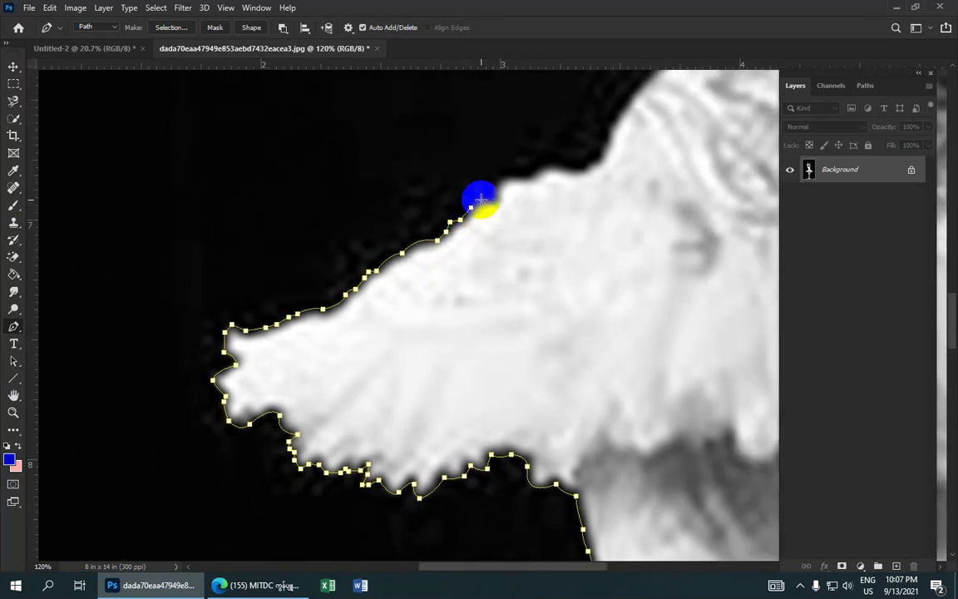
pyautogui.click(492, 191)
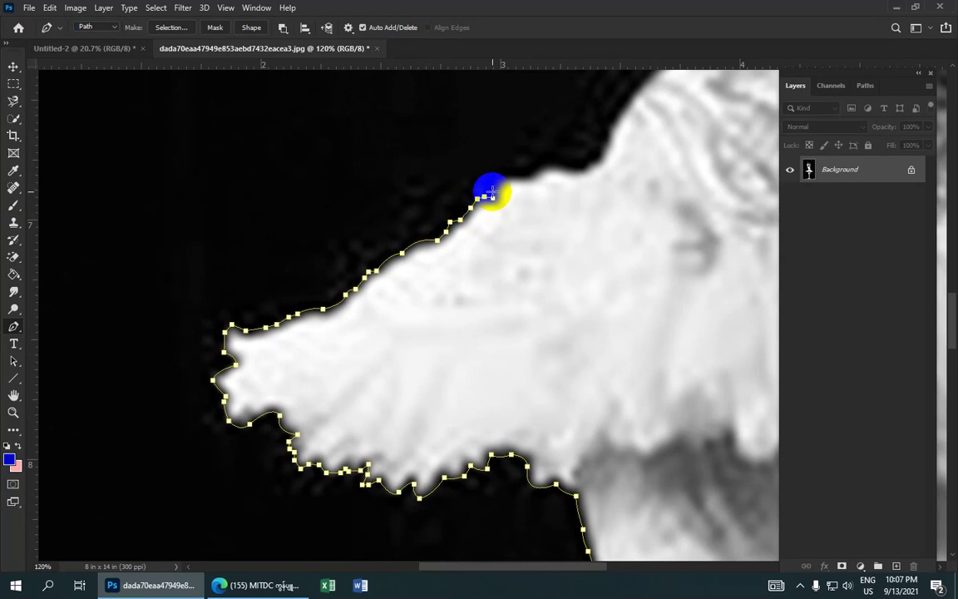
pyautogui.click(498, 181)
pyautogui.moveTo(521, 184); pyautogui.dragTo(434, 231)
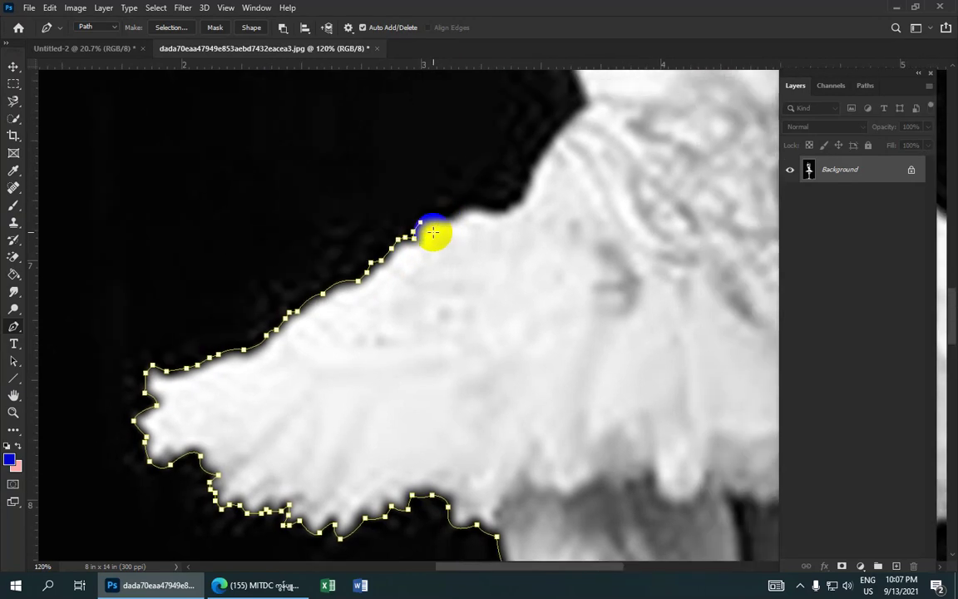
pyautogui.click(449, 216)
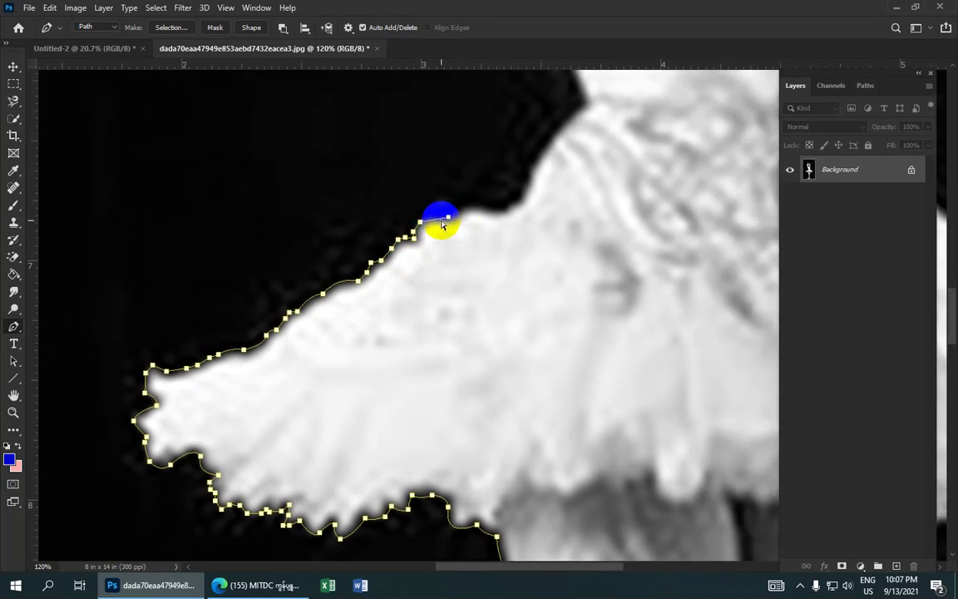
pyautogui.click(441, 218)
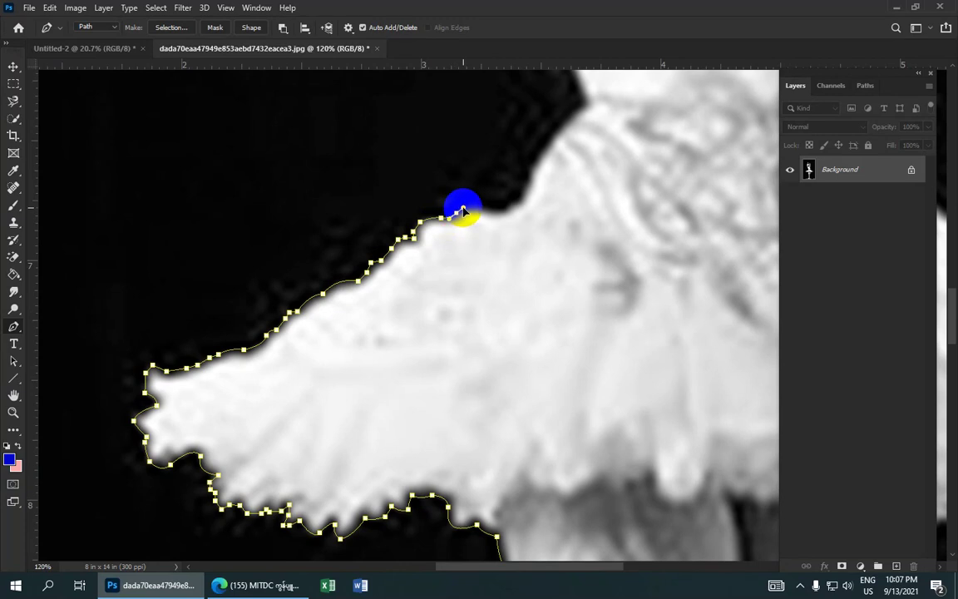
pyautogui.moveTo(492, 212)
pyautogui.mouseDown()
pyautogui.moveTo(514, 226)
pyautogui.moveTo(477, 218)
pyautogui.mouseUp()
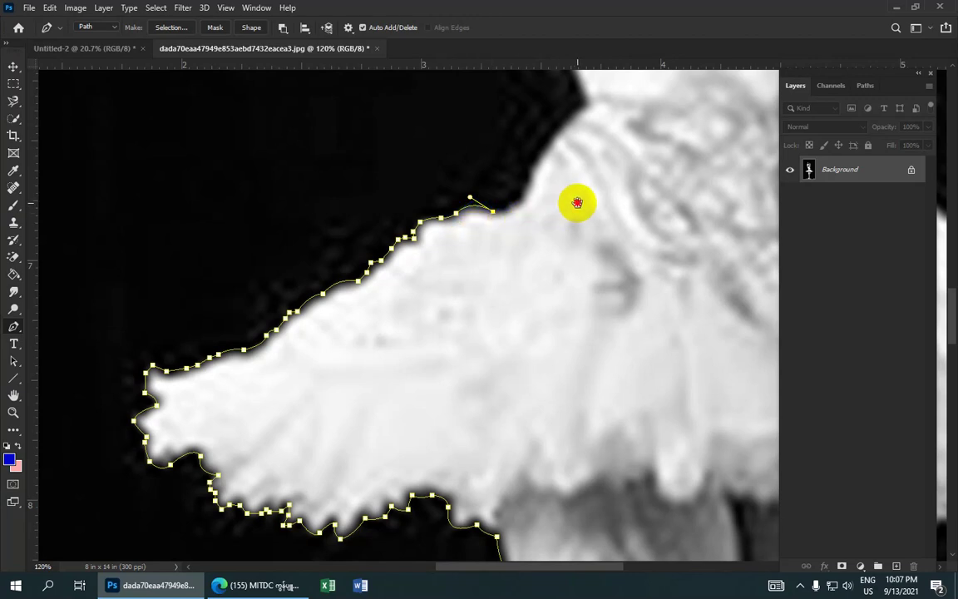
# Add smooth anchors where the tutu meets the waist and up the bodice's side.
pyautogui.moveTo(577, 203)
pyautogui.keyDown('space'); pyautogui.mouseDown()
pyautogui.moveTo(504, 248)
pyautogui.moveTo(530, 252)
pyautogui.mouseUp(); pyautogui.keyUp('space')
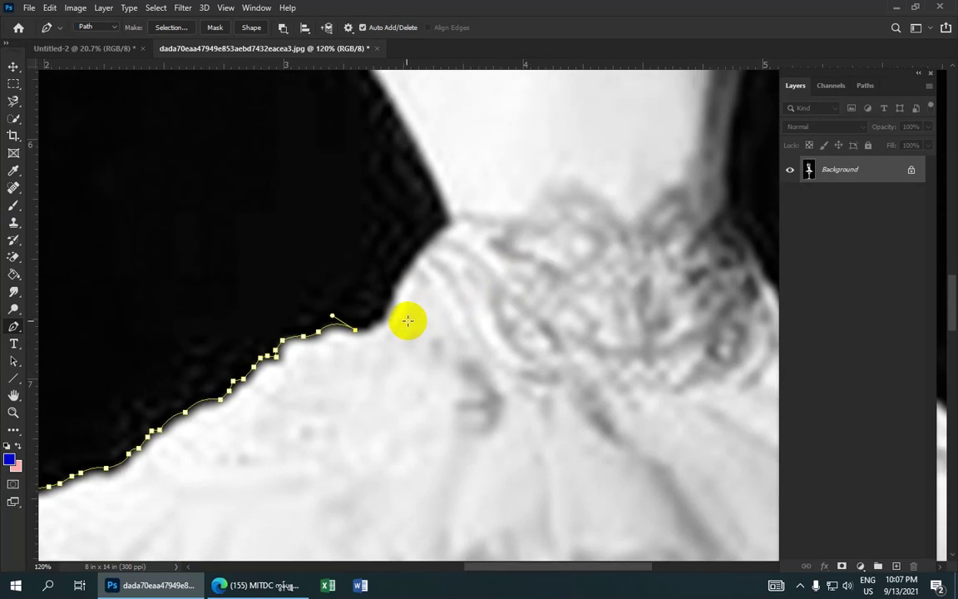
pyautogui.moveTo(384, 311); pyautogui.dragTo(392, 295)
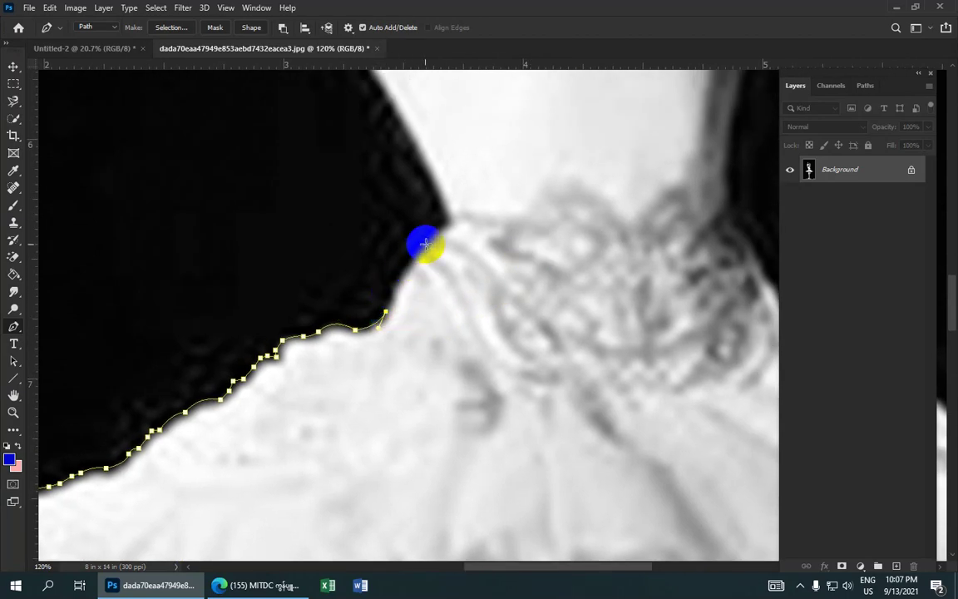
pyautogui.moveTo(445, 225)
pyautogui.mouseDown()
pyautogui.moveTo(465, 230)
pyautogui.moveTo(486, 206)
pyautogui.moveTo(499, 266)
pyautogui.mouseUp()
pyautogui.keyDown('alt'); pyautogui.click(445, 225); pyautogui.keyUp('alt')
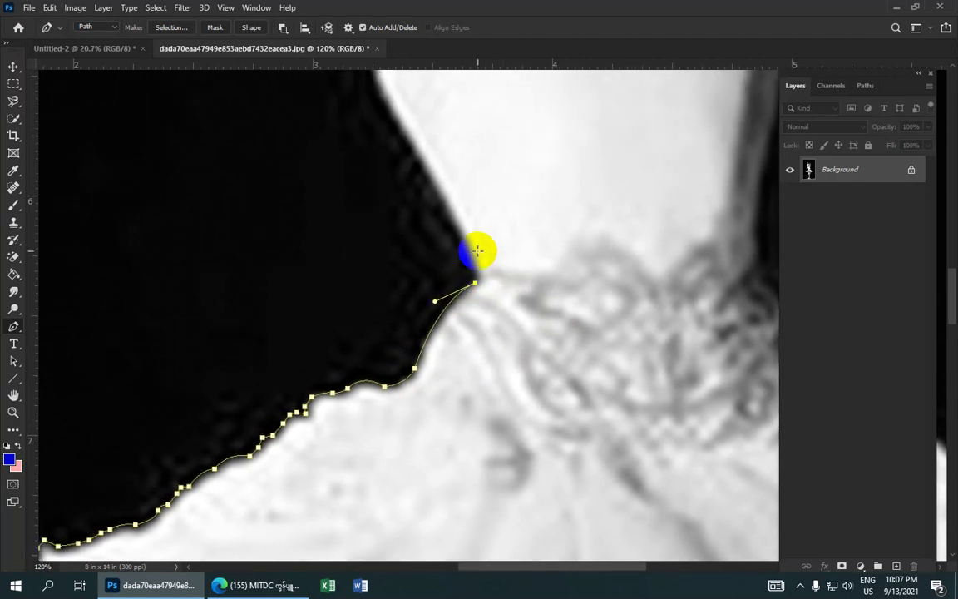
pyautogui.moveTo(441, 214)
pyautogui.mouseDown()
pyautogui.moveTo(433, 206)
pyautogui.moveTo(458, 208)
pyautogui.moveTo(463, 271)
pyautogui.mouseUp()
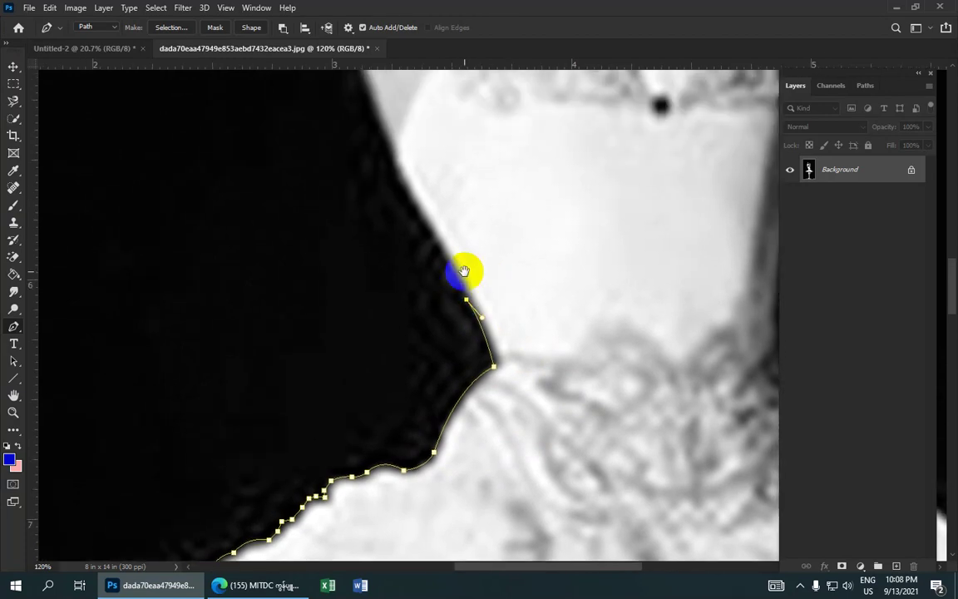
# Place anchors up the ballerina's side along the torso edge.
pyautogui.click(426, 226)
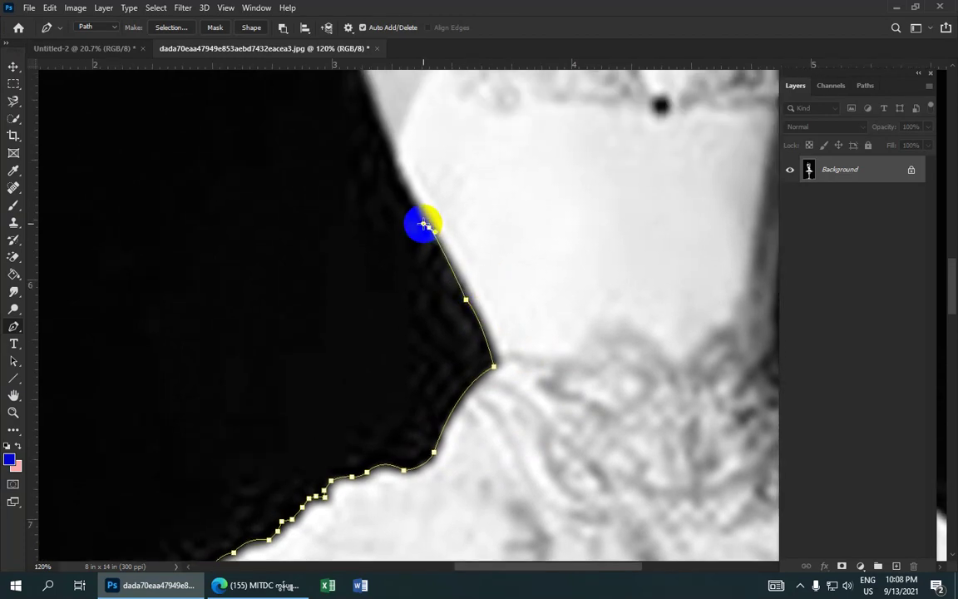
pyautogui.moveTo(399, 182)
pyautogui.mouseDown()
pyautogui.moveTo(398, 166)
pyautogui.moveTo(393, 186)
pyautogui.moveTo(461, 262)
pyautogui.mouseUp()
pyautogui.click(428, 239)
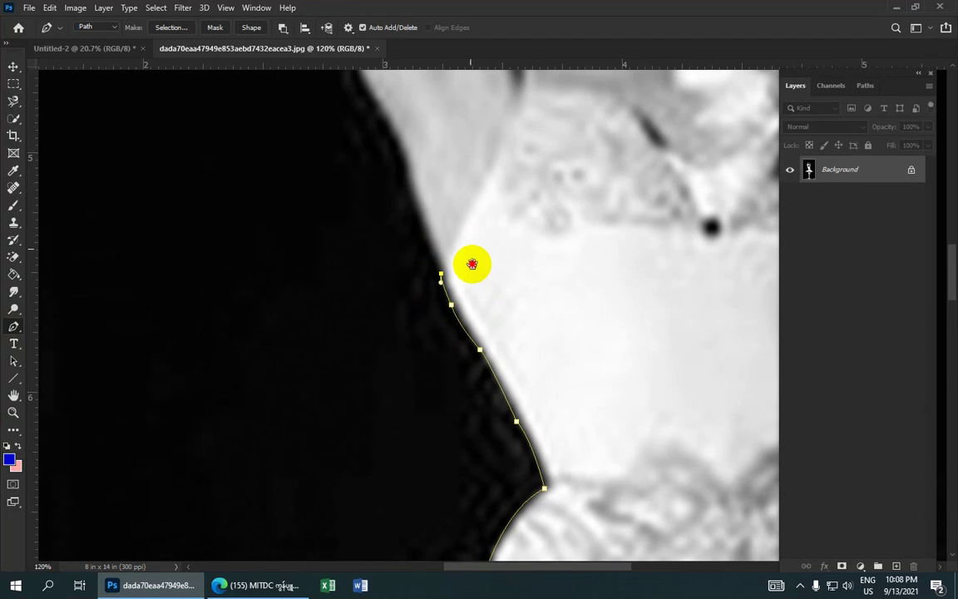
pyautogui.moveTo(425, 240); pyautogui.dragTo(450, 299)
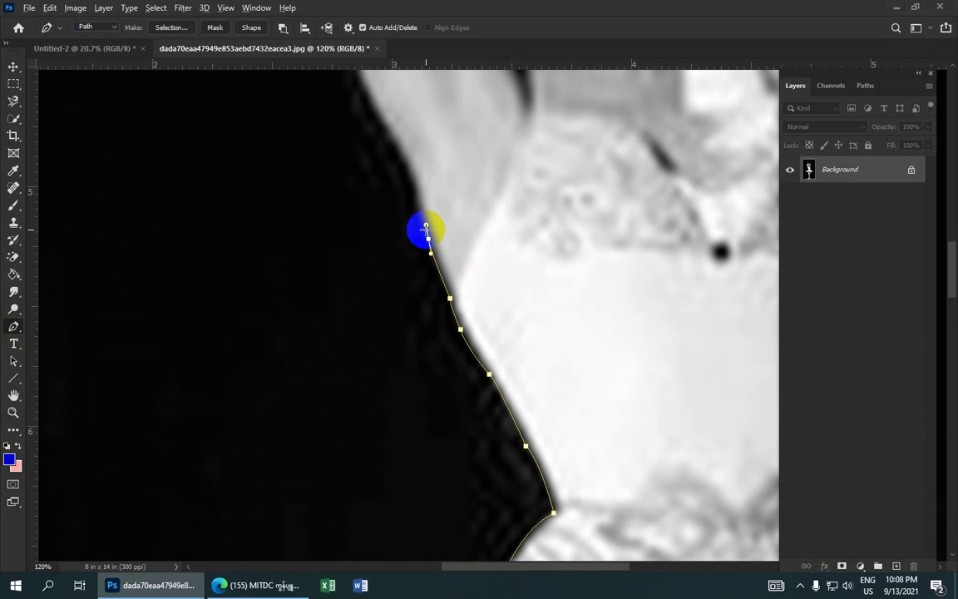
pyautogui.moveTo(427, 240); pyautogui.dragTo(450, 295)
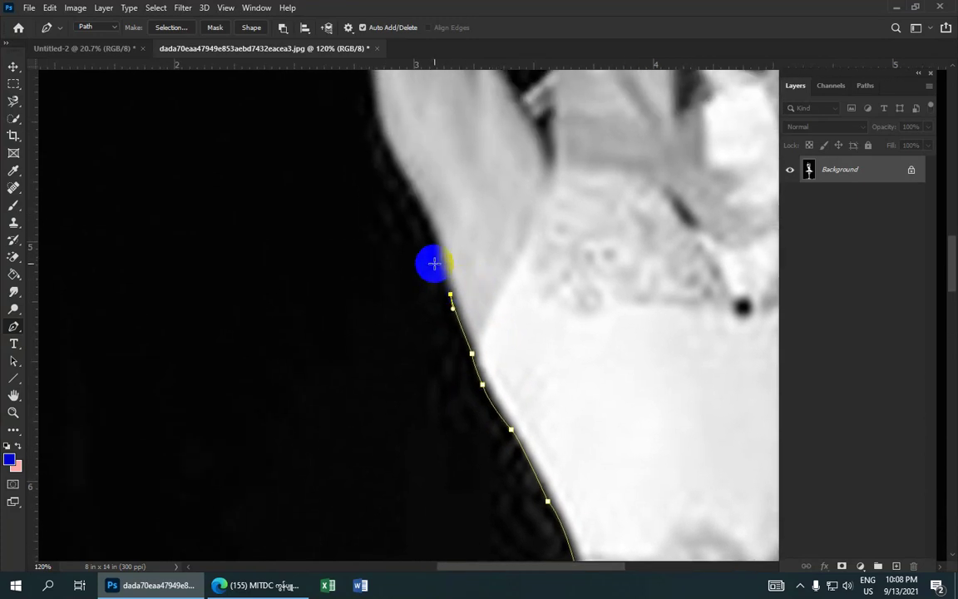
pyautogui.click(437, 254)
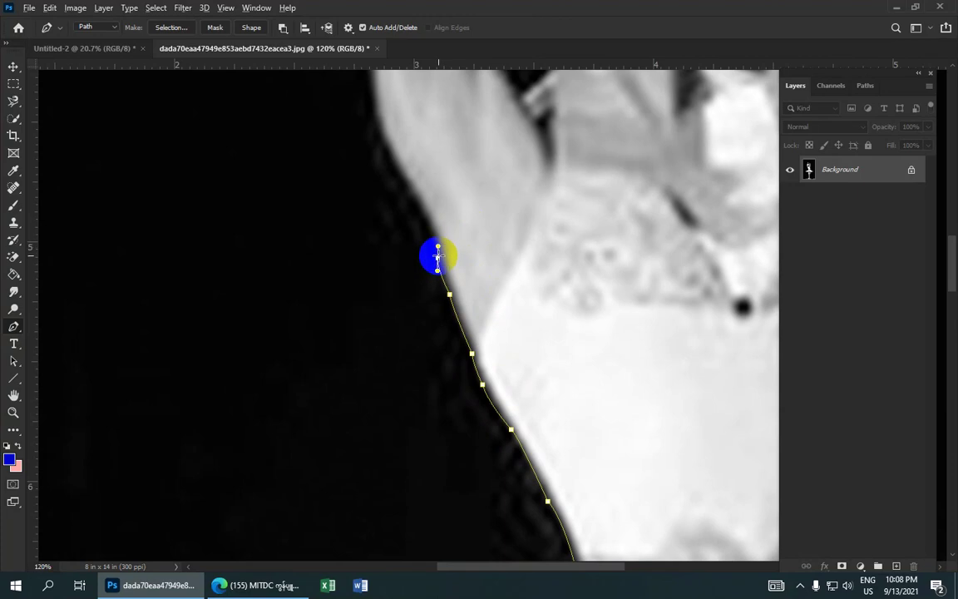
# Extend the path past the armpit with a curved anchor under the raised arm.
pyautogui.click(428, 218)
pyautogui.click(414, 198)
pyautogui.click(402, 179)
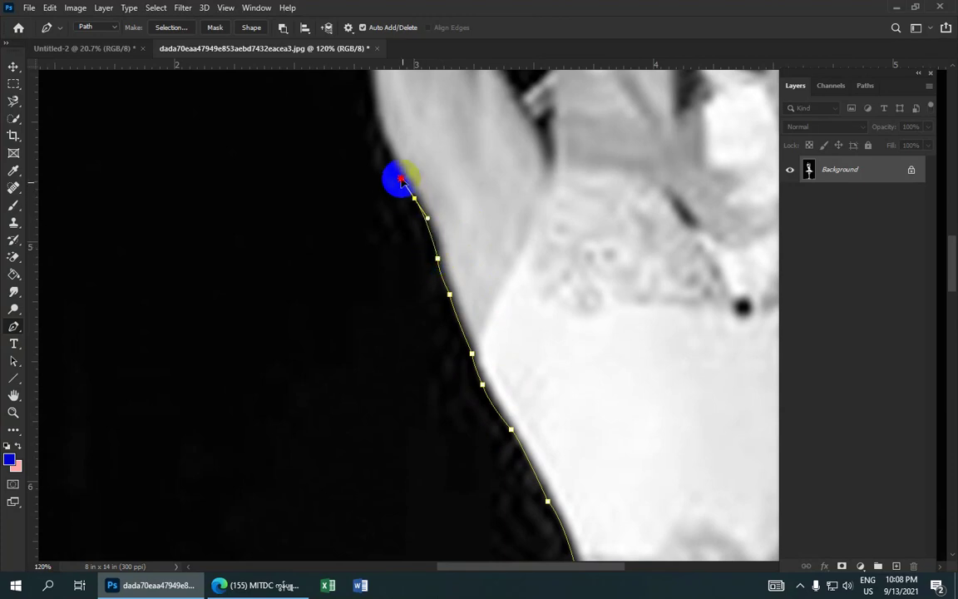
pyautogui.moveTo(434, 181); pyautogui.dragTo(491, 291)
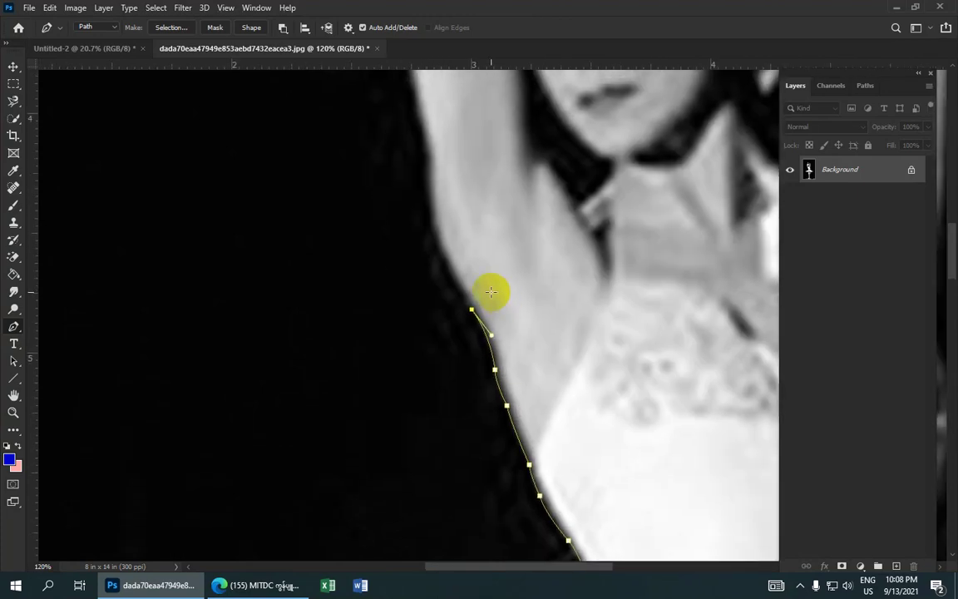
pyautogui.click(441, 261)
pyautogui.moveTo(441, 250); pyautogui.dragTo(473, 297)
pyautogui.moveTo(438, 268)
pyautogui.mouseDown()
pyautogui.moveTo(442, 227)
pyautogui.moveTo(494, 323)
pyautogui.moveTo(455, 289)
pyautogui.moveTo(452, 260)
pyautogui.mouseUp()
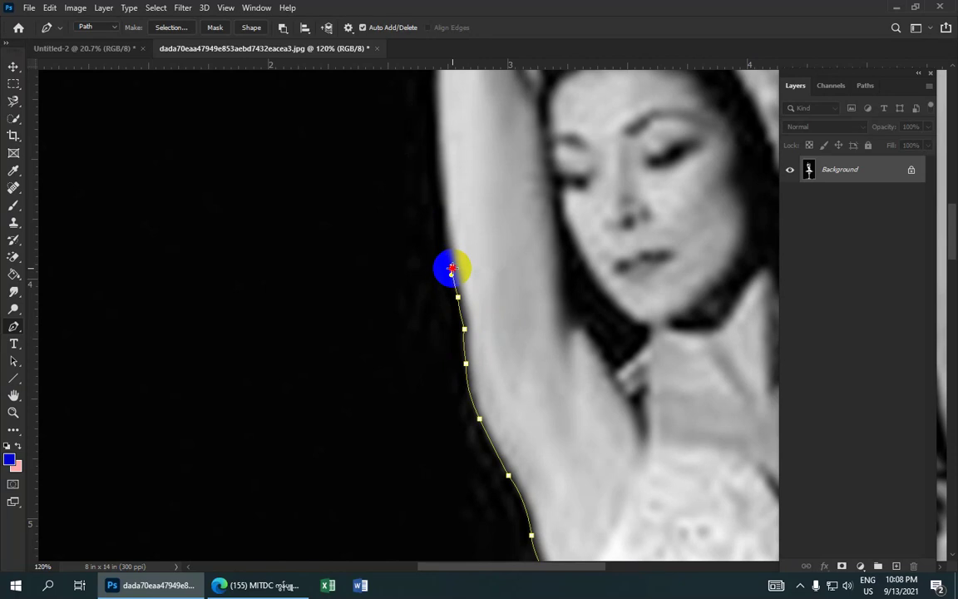
# Anchor the path up the raised upper arm's outer edge, ending with a curve at the elbow.
pyautogui.click(446, 244)
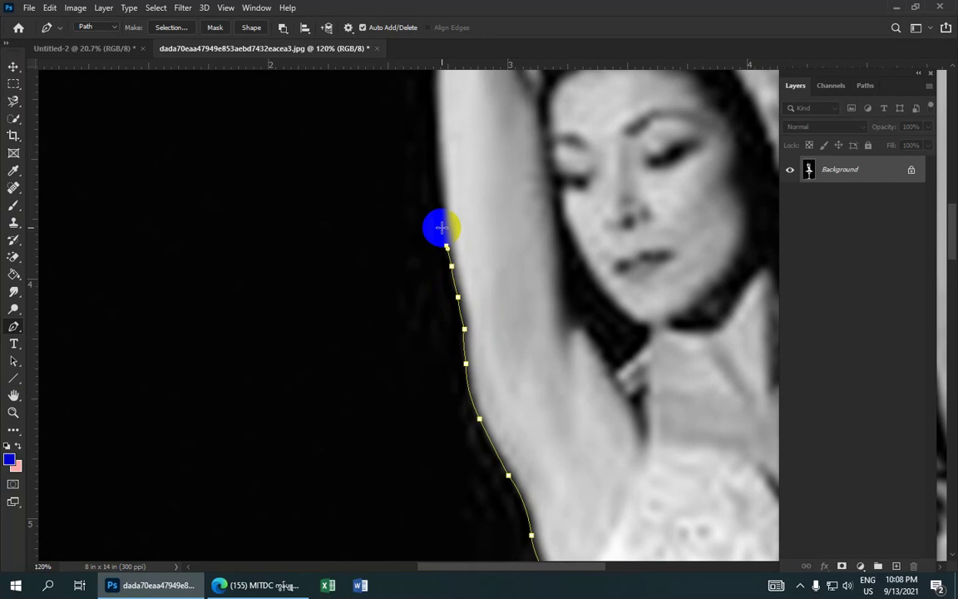
pyautogui.click(444, 213)
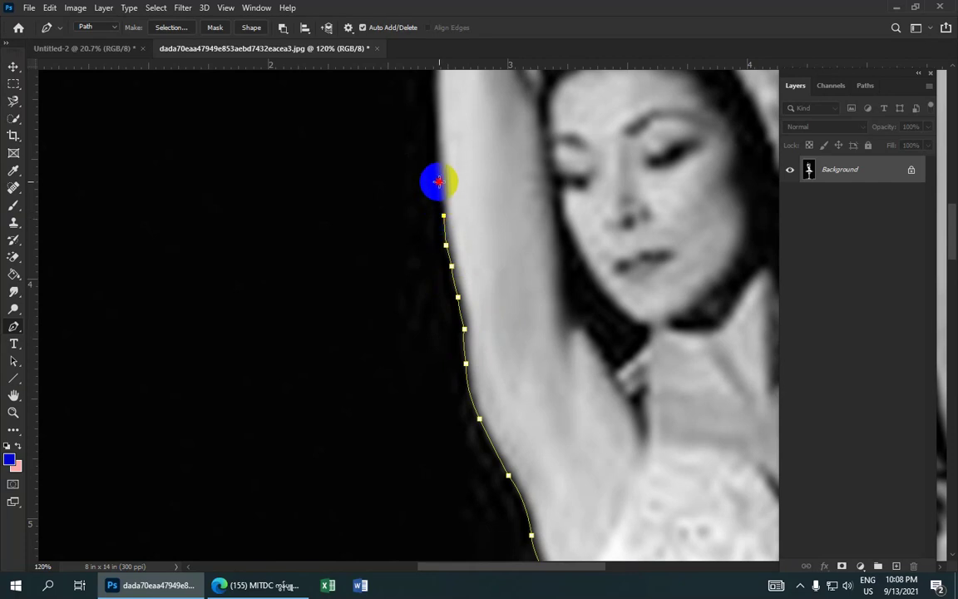
pyautogui.moveTo(441, 190); pyautogui.dragTo(440, 175)
pyautogui.scroll(2, 466, 208)
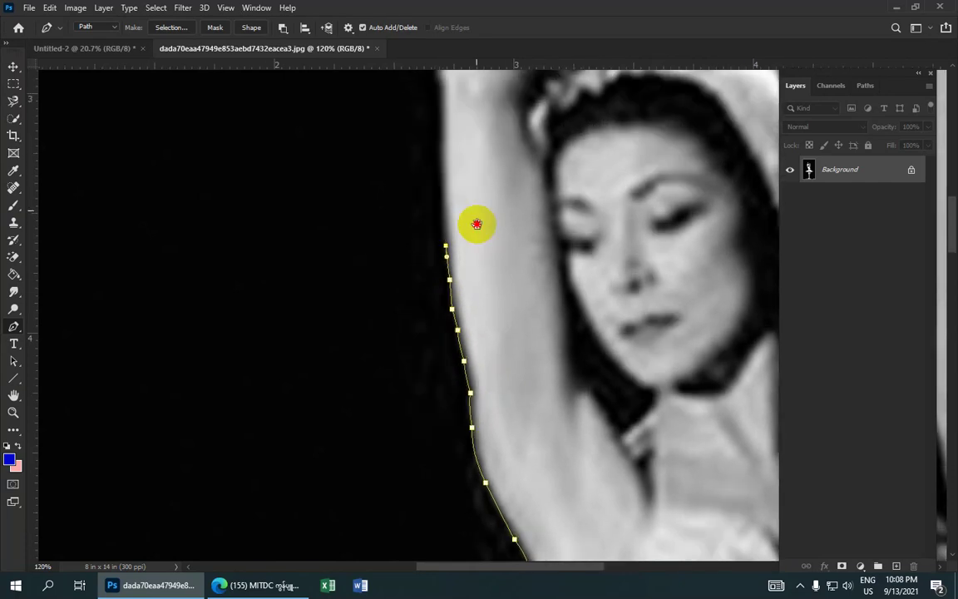
pyautogui.scroll(2, 453, 249)
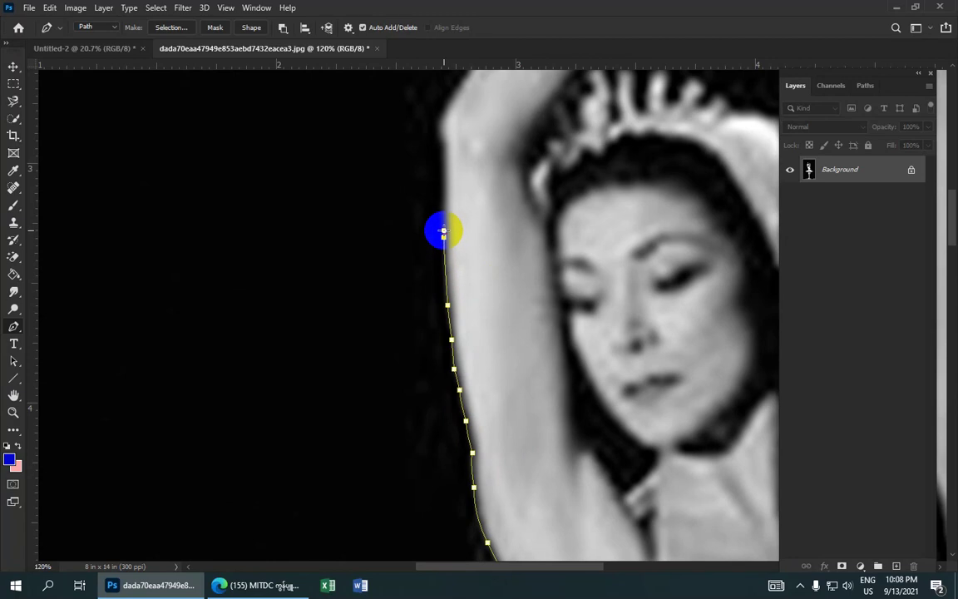
pyautogui.moveTo(444, 237); pyautogui.dragTo(445, 245)
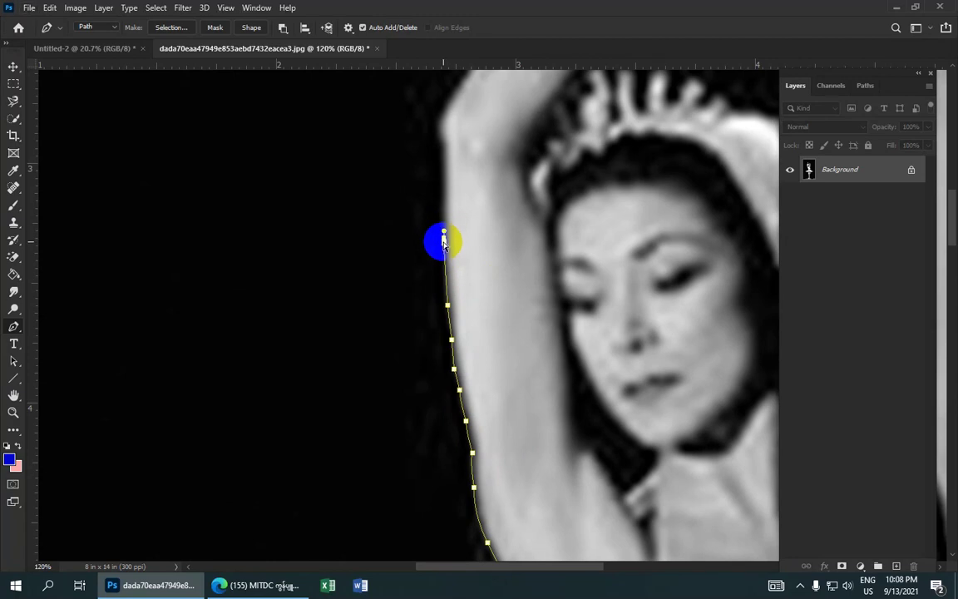
pyautogui.moveTo(442, 241); pyautogui.dragTo(446, 233)
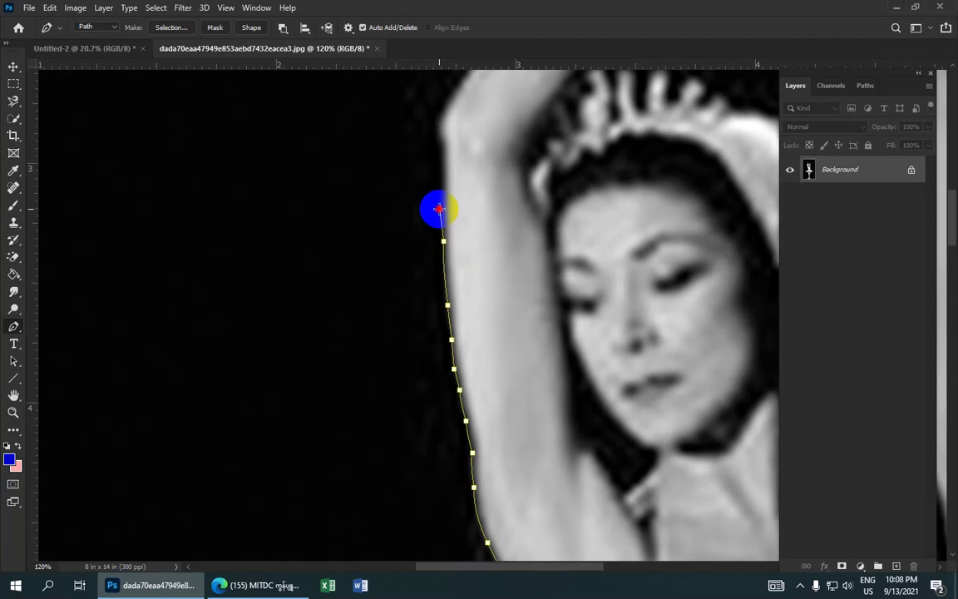
pyautogui.moveTo(440, 206); pyautogui.dragTo(454, 234)
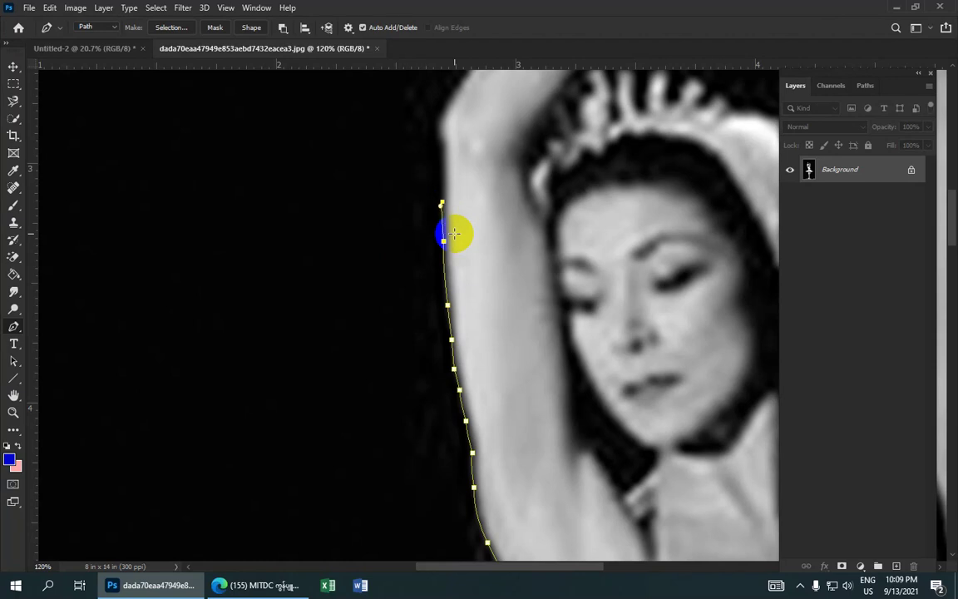
pyautogui.scroll(3, 461, 212)
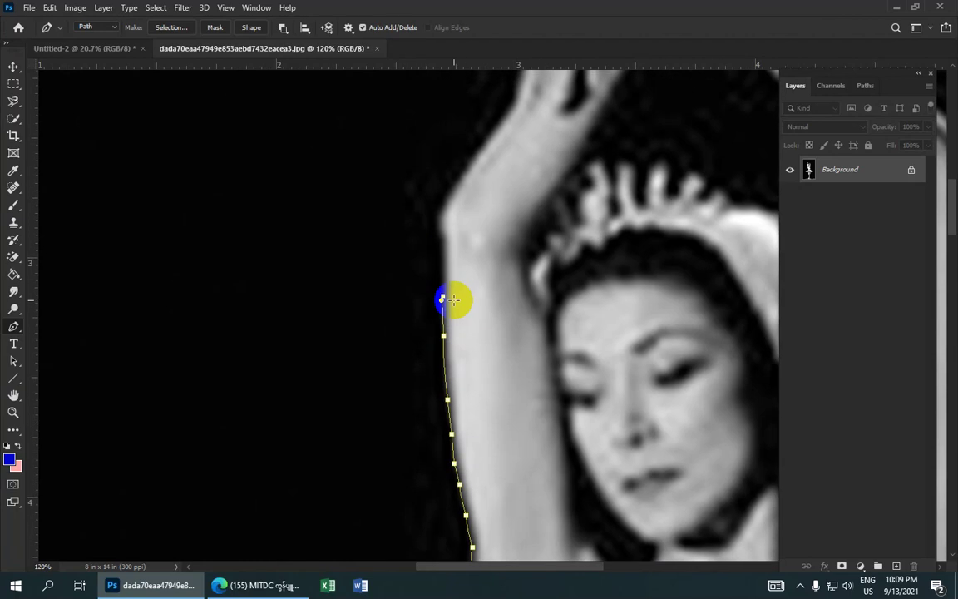
pyautogui.click(439, 242)
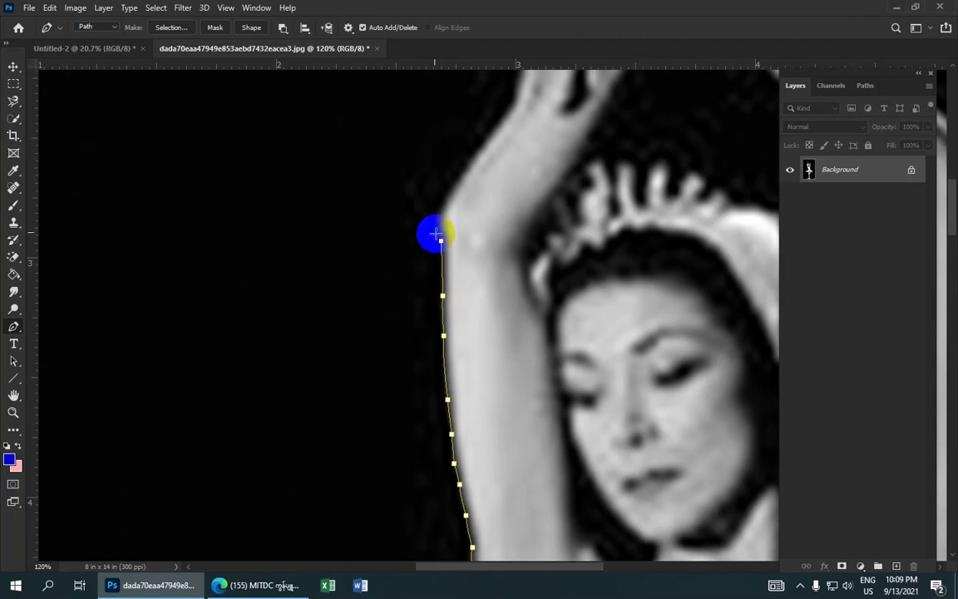
pyautogui.moveTo(446, 199); pyautogui.dragTo(460, 176)
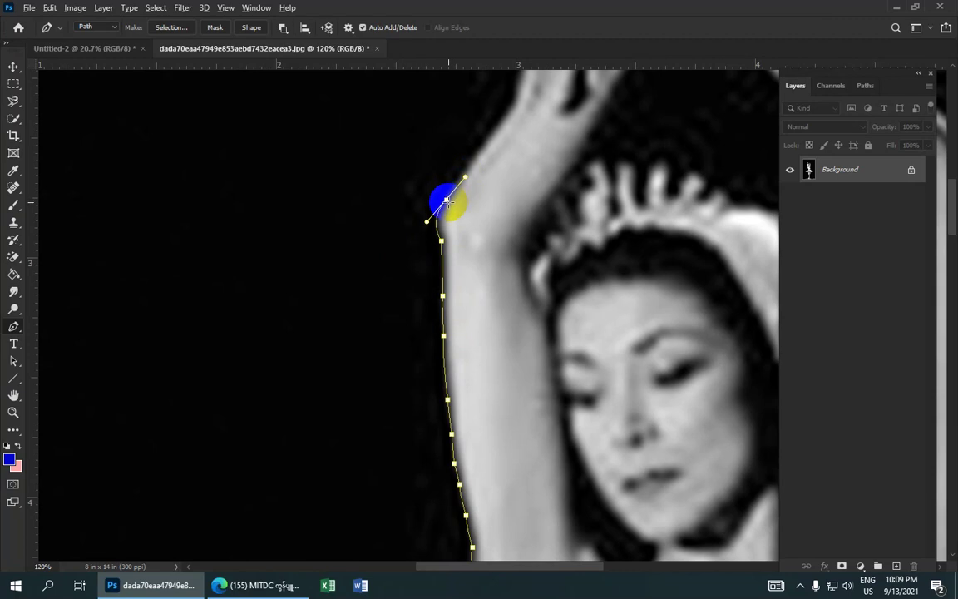
# Make the elbow a corner and trace the path up the forearm to the hand.
pyautogui.keyDown('alt'); pyautogui.click(446, 199); pyautogui.keyUp('alt')
pyautogui.scroll(3, 479, 224)
pyautogui.hscroll(1, 479, 225)
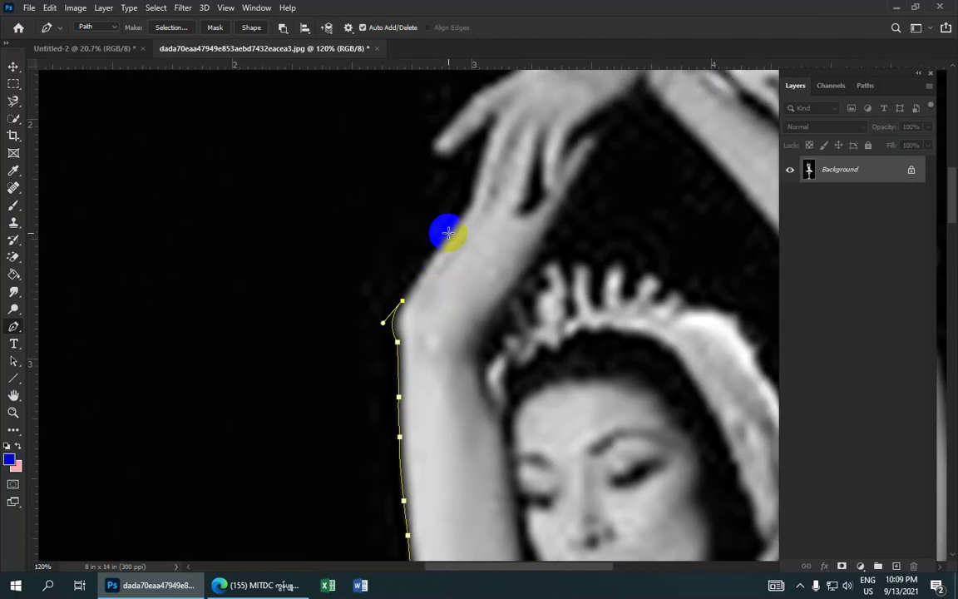
pyautogui.moveTo(449, 229); pyautogui.dragTo(456, 223)
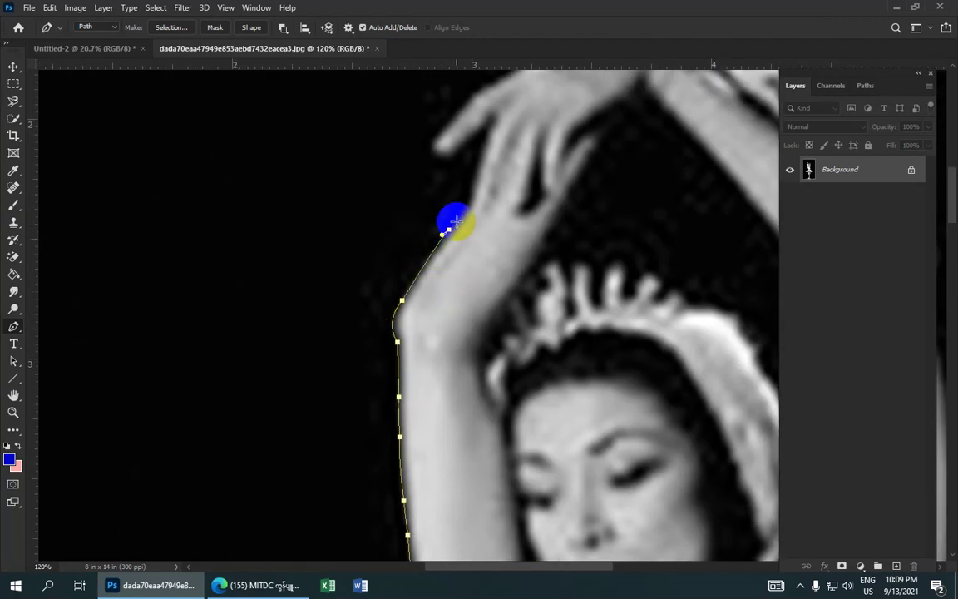
pyautogui.click(458, 219)
pyautogui.click(467, 204)
pyautogui.click(482, 141)
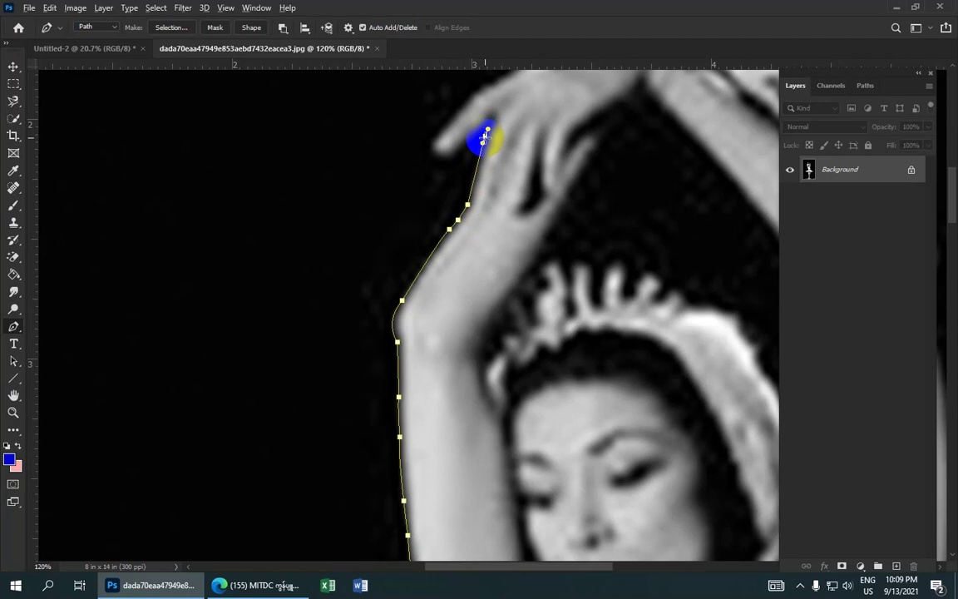
# Curve the path around the fingertips and across the top of the joined hands.
pyautogui.moveTo(449, 162)
pyautogui.mouseDown()
pyautogui.moveTo(443, 184)
pyautogui.moveTo(448, 166)
pyautogui.mouseUp()
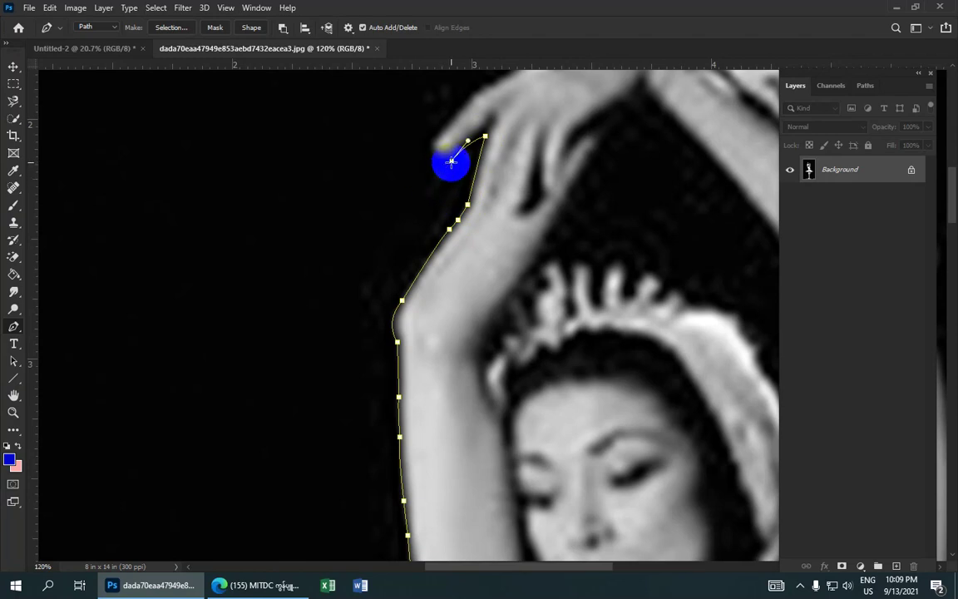
pyautogui.moveTo(431, 150); pyautogui.dragTo(388, 244)
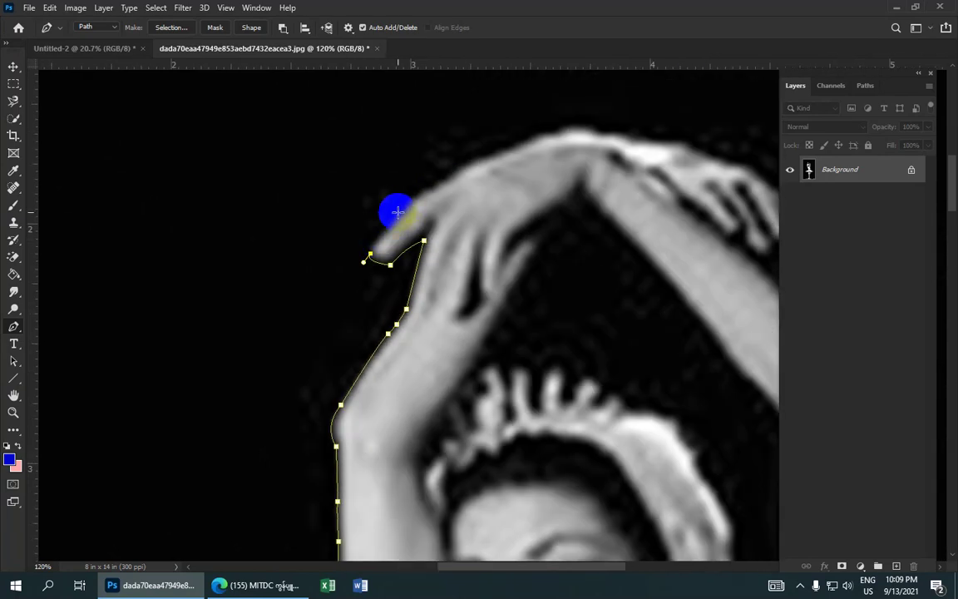
pyautogui.moveTo(408, 204); pyautogui.dragTo(445, 175)
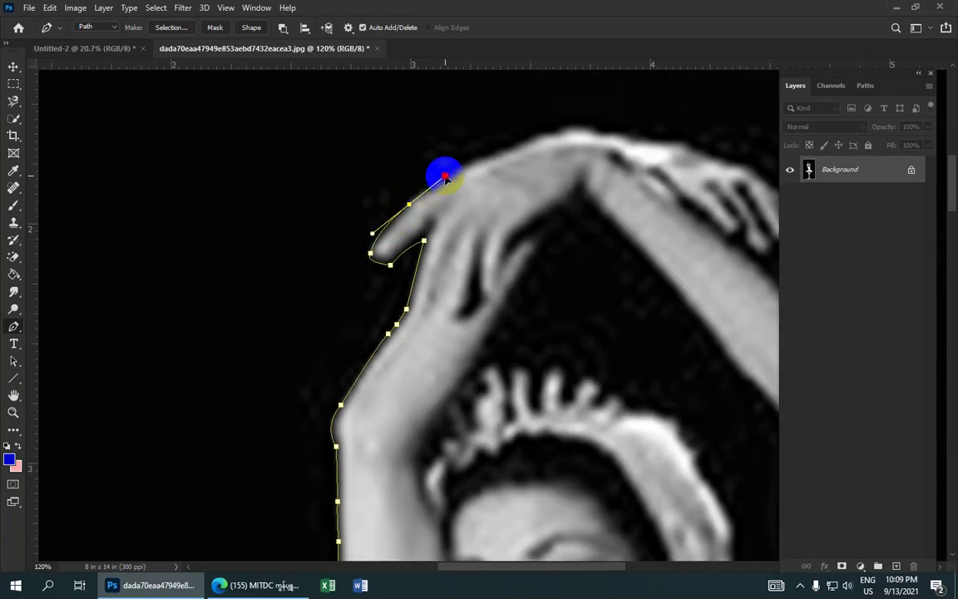
pyautogui.moveTo(409, 203); pyautogui.dragTo(384, 243)
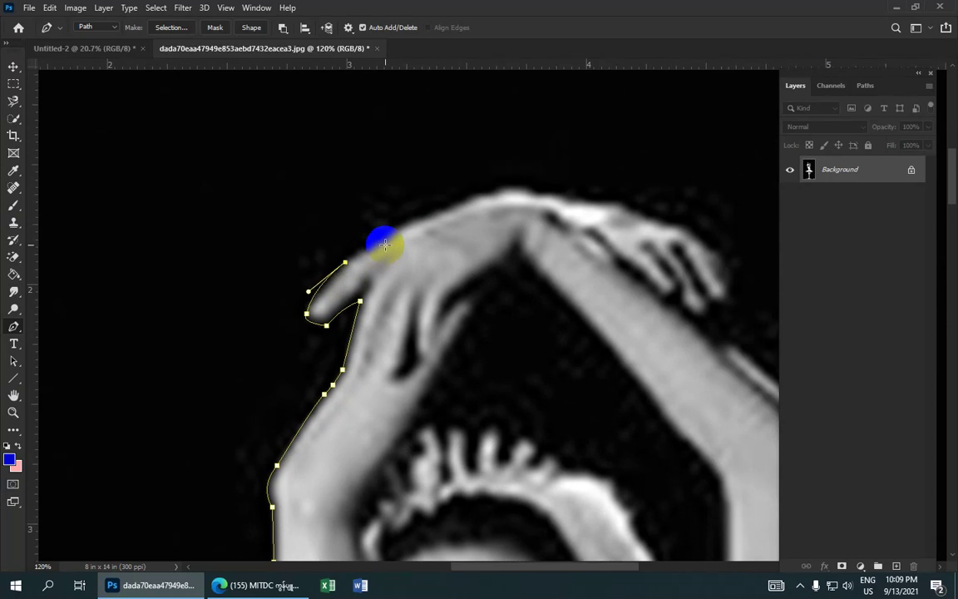
pyautogui.moveTo(378, 235); pyautogui.dragTo(403, 233)
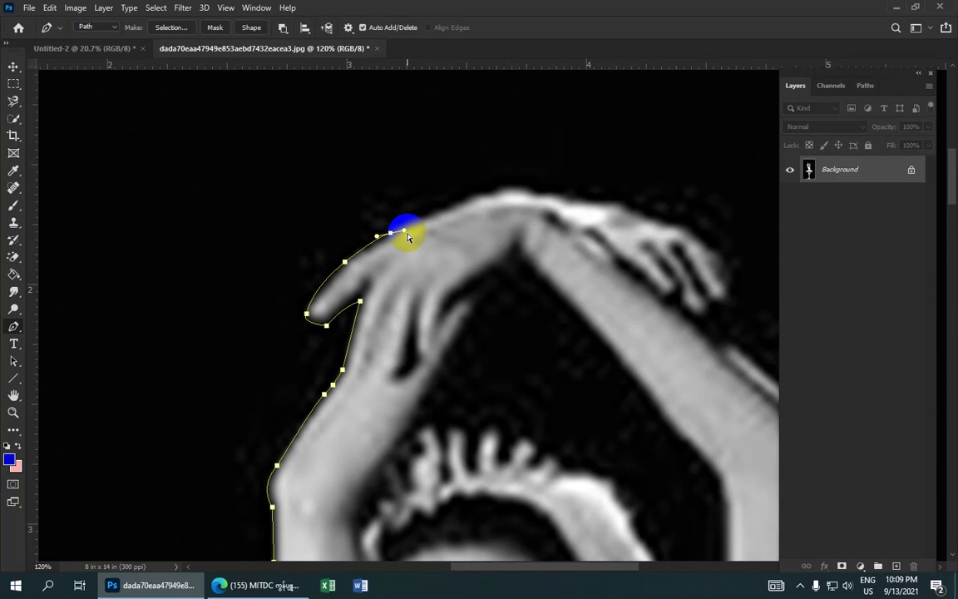
pyautogui.hotkey('ctrl', 'z')
pyautogui.moveTo(380, 238); pyautogui.dragTo(403, 231)
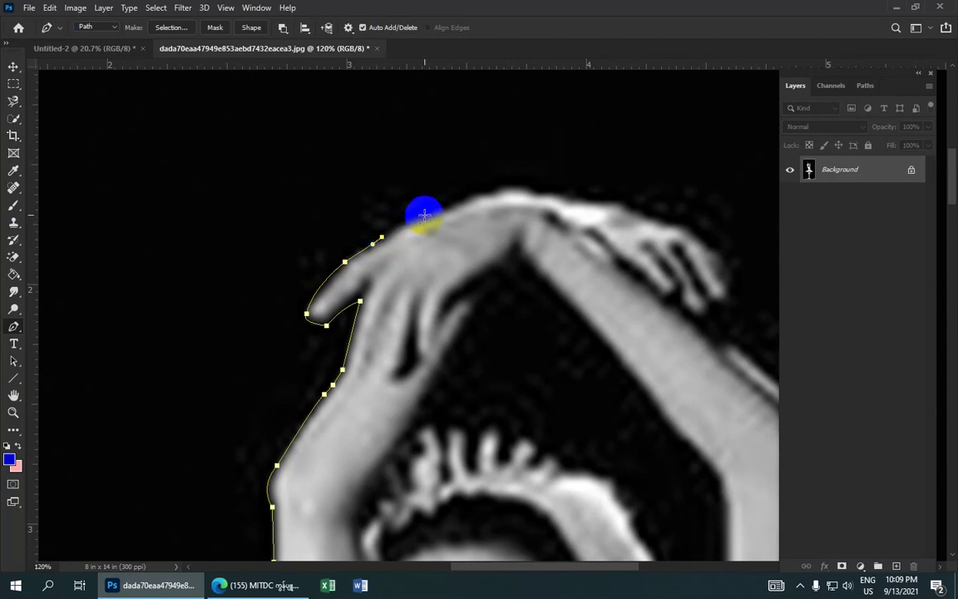
pyautogui.moveTo(424, 216)
pyautogui.mouseDown()
pyautogui.moveTo(524, 185)
pyautogui.moveTo(571, 193)
pyautogui.mouseUp()
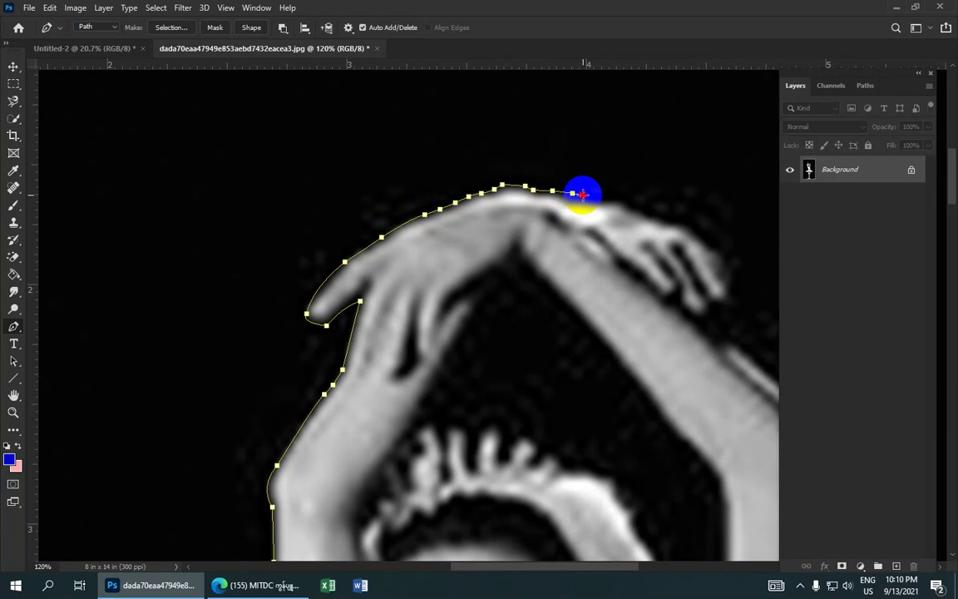
# Run the path along the forearm top onto the other hand, with a corner anchor.
pyautogui.click(581, 194)
pyautogui.moveTo(524, 223); pyautogui.dragTo(540, 220)
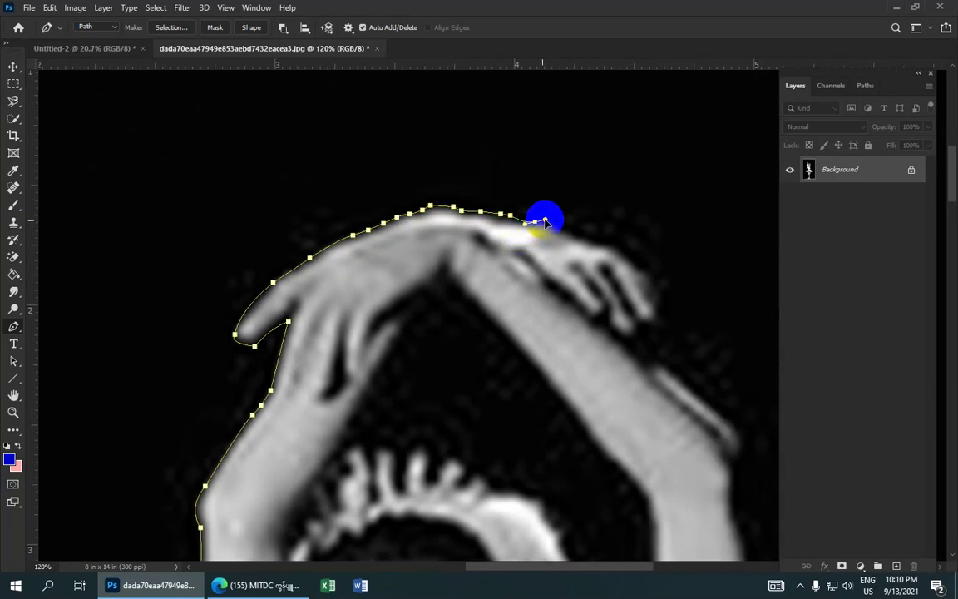
pyautogui.click(535, 222)
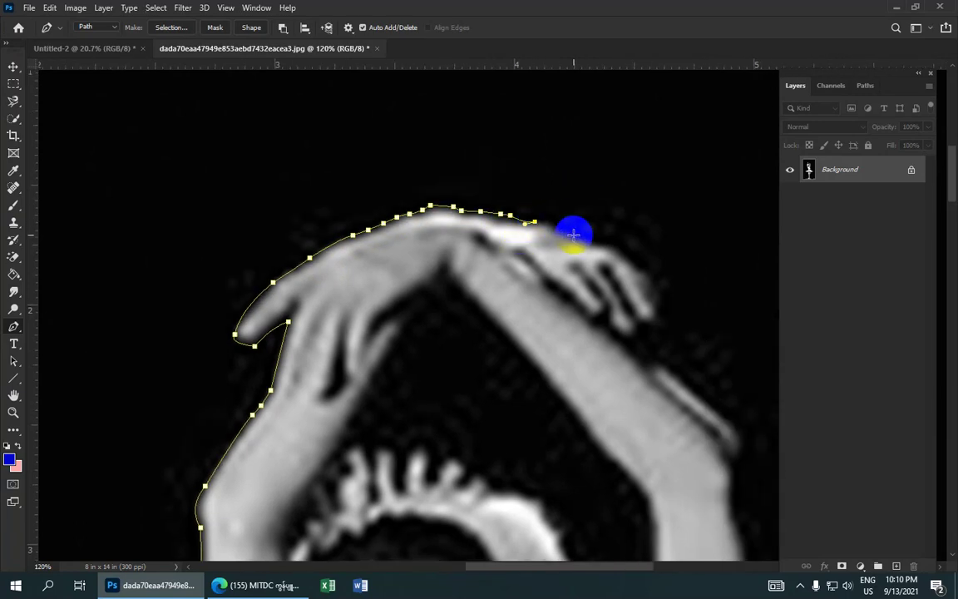
pyautogui.moveTo(574, 234); pyautogui.dragTo(604, 252)
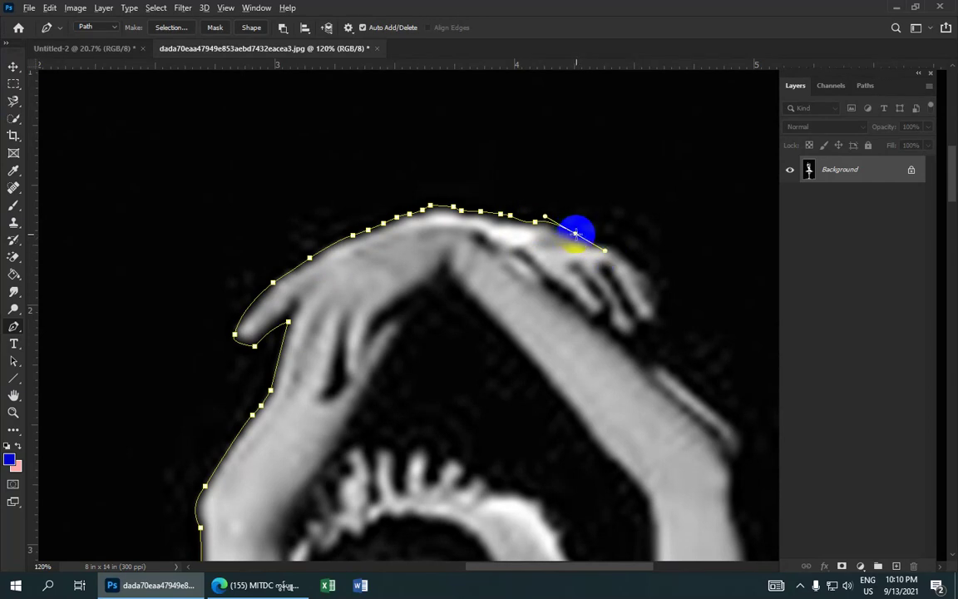
pyautogui.click(574, 233)
pyautogui.click(594, 237)
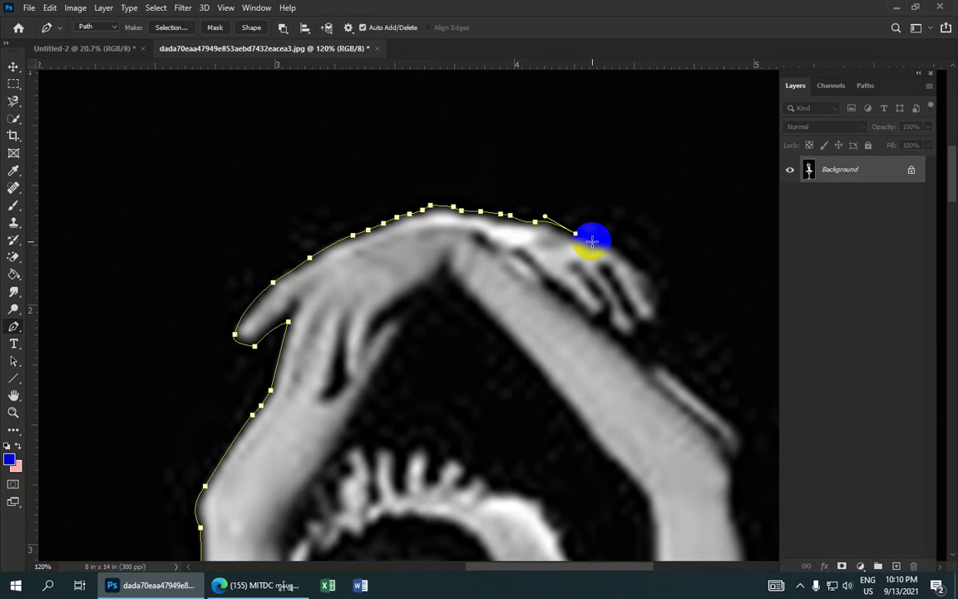
pyautogui.moveTo(592, 241); pyautogui.dragTo(598, 246)
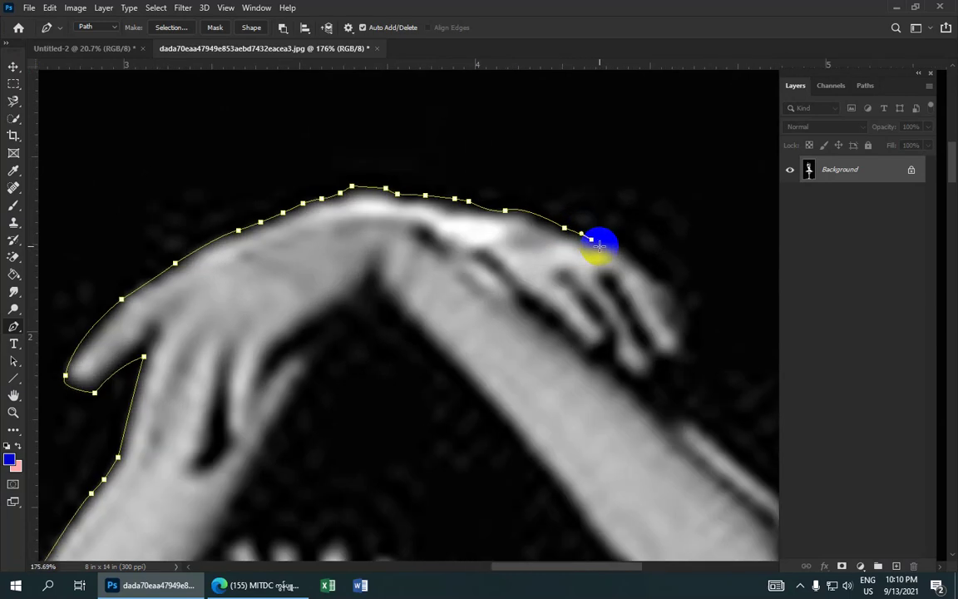
pyautogui.scroll(2, 598, 237)
pyautogui.scroll(2, 545, 252)
# Trace down the other hand's edge, around the fingertip and into the finger gap.
pyautogui.click(546, 247)
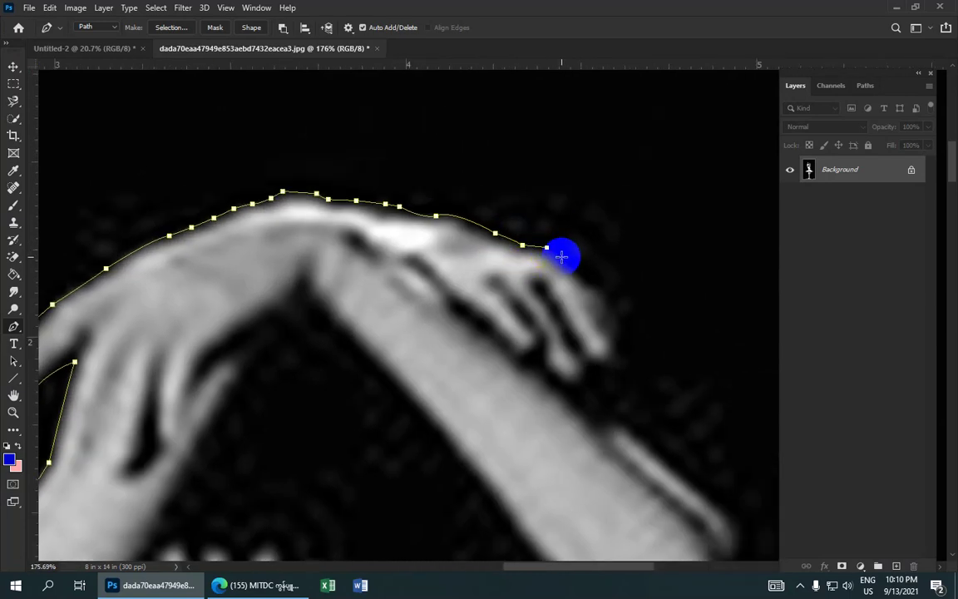
pyautogui.click(578, 271)
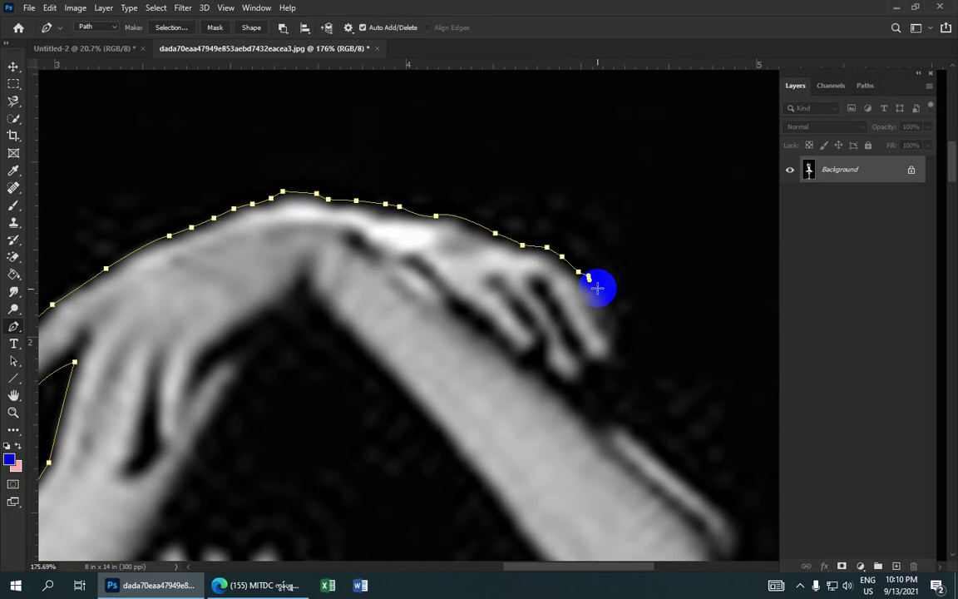
pyautogui.click(603, 289)
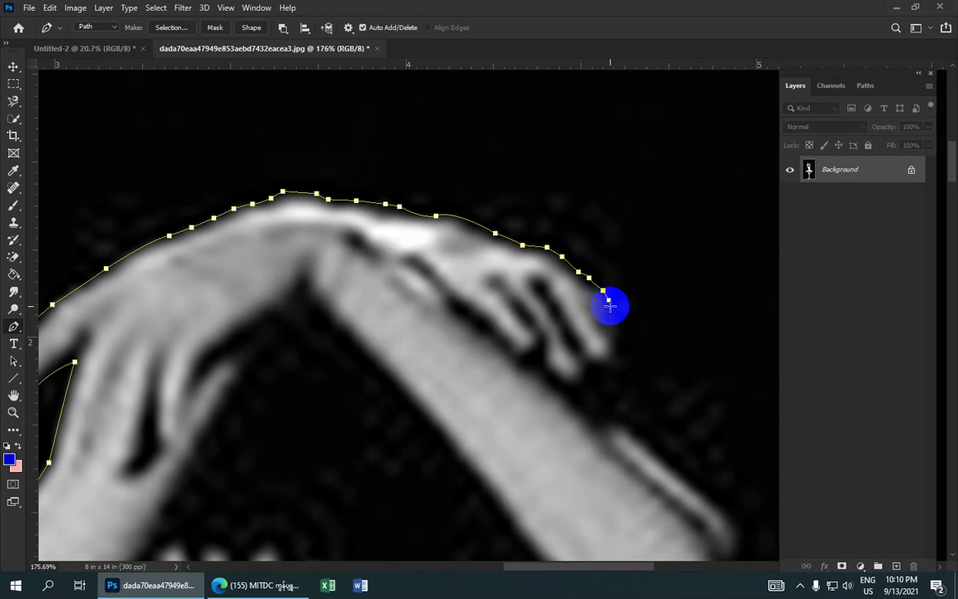
pyautogui.click(618, 314)
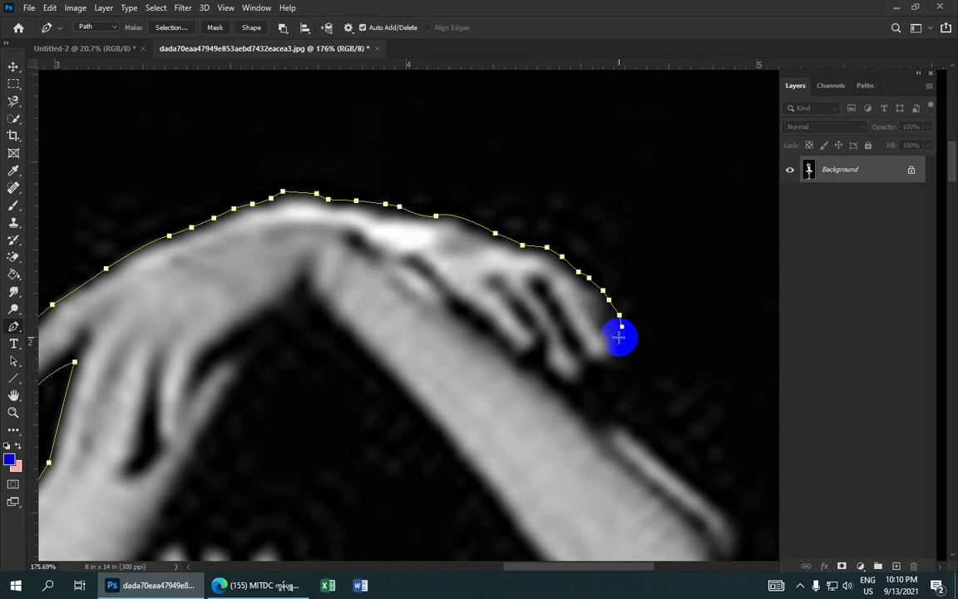
pyautogui.click(615, 337)
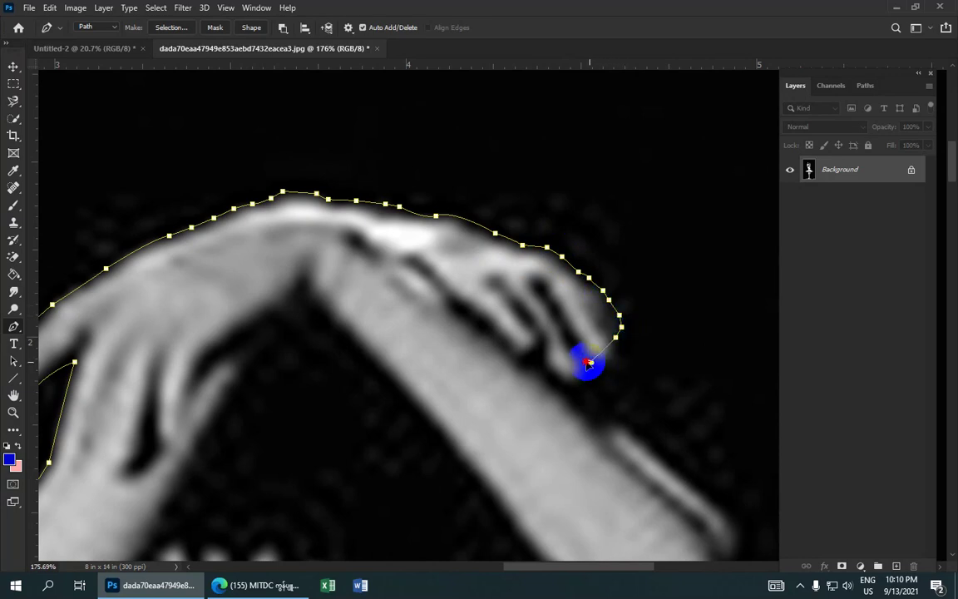
pyautogui.moveTo(587, 363); pyautogui.dragTo(548, 355)
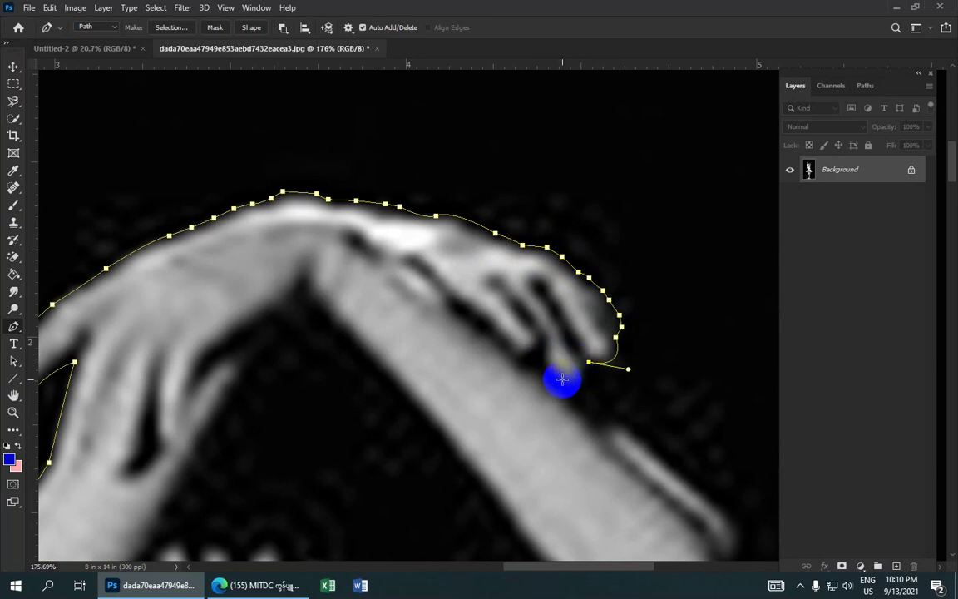
pyautogui.moveTo(550, 368); pyautogui.dragTo(523, 332)
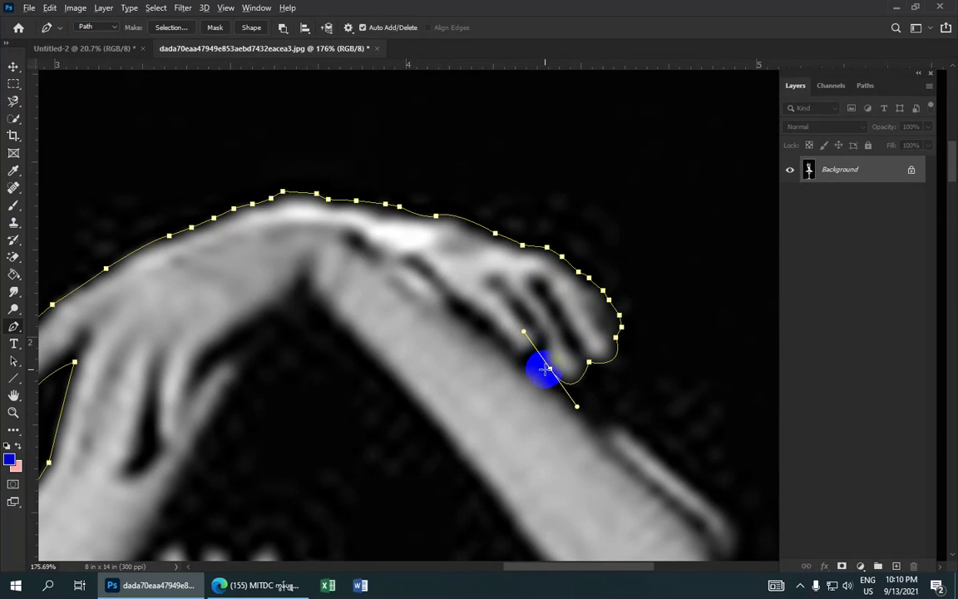
pyautogui.keyDown('alt'); pyautogui.click(549, 367); pyautogui.keyUp('alt')
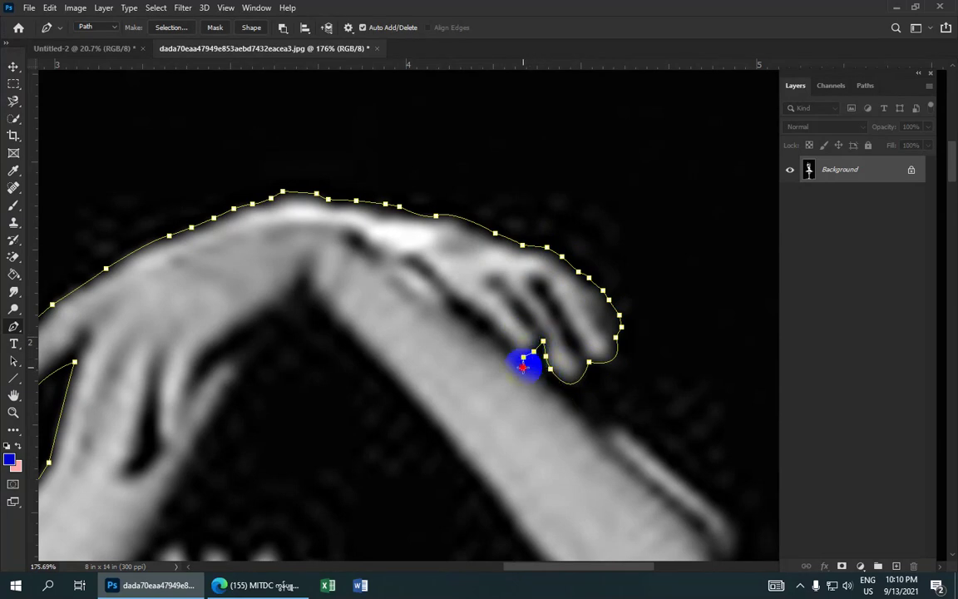
# Continue along the knuckles and wrist, curving where the wrist meets the arm.
pyautogui.moveTo(554, 382)
pyautogui.mouseDown()
pyautogui.moveTo(571, 400)
pyautogui.moveTo(515, 387)
pyautogui.moveTo(447, 318)
pyautogui.mouseUp()
pyautogui.click(467, 335)
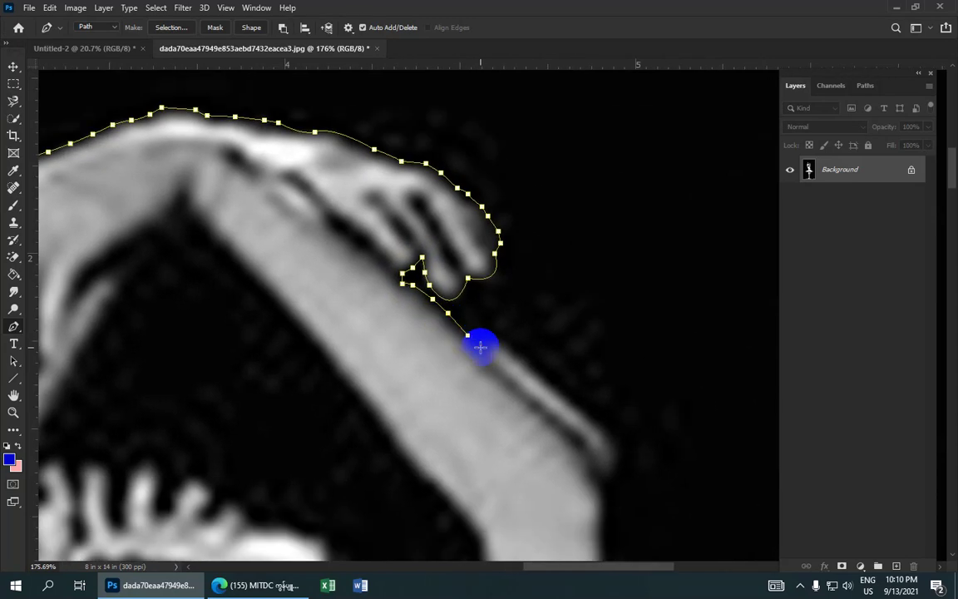
pyautogui.click(515, 350)
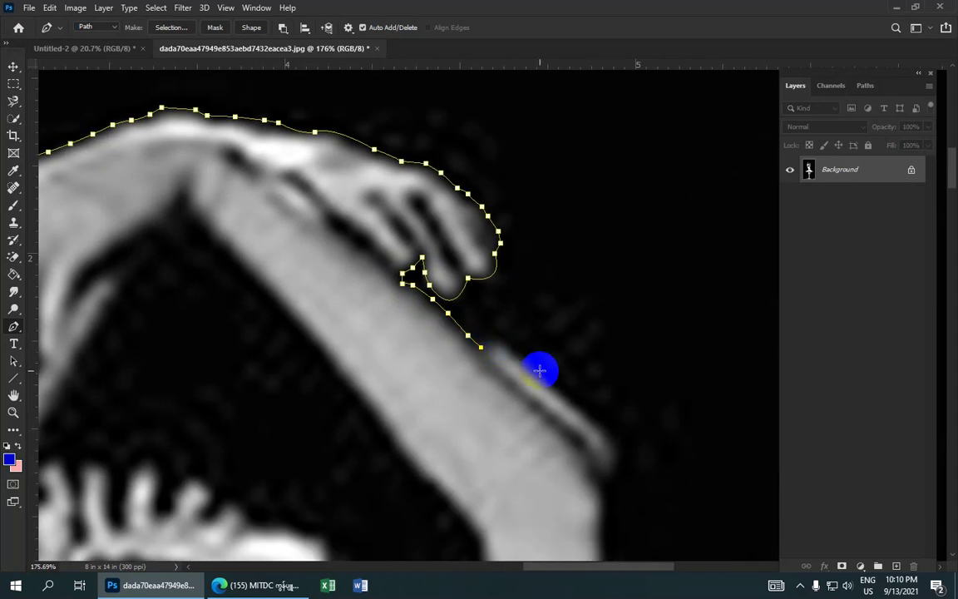
pyautogui.moveTo(540, 371); pyautogui.dragTo(589, 427)
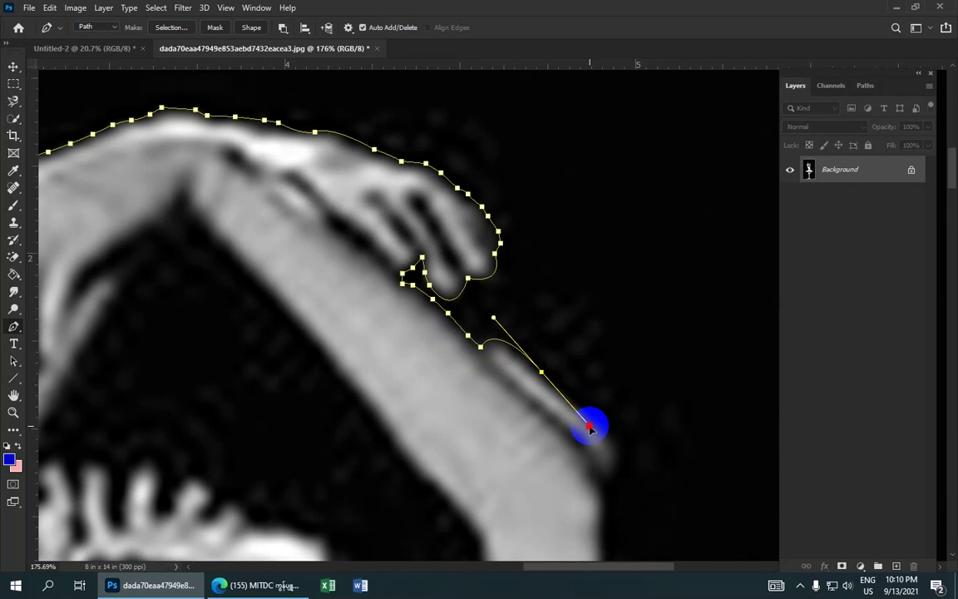
pyautogui.keyDown('alt'); pyautogui.click(541, 372); pyautogui.keyUp('alt')
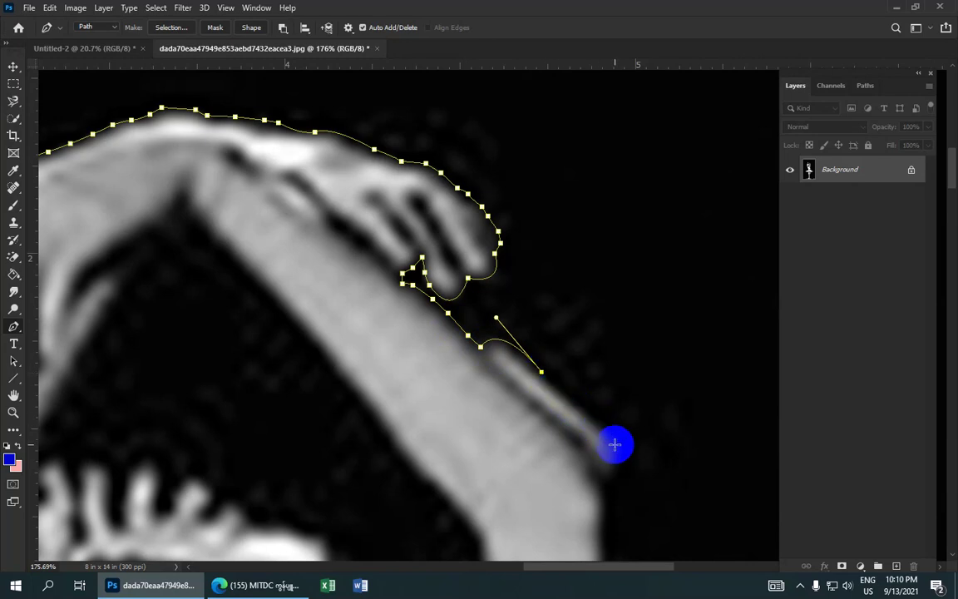
pyautogui.click(619, 448)
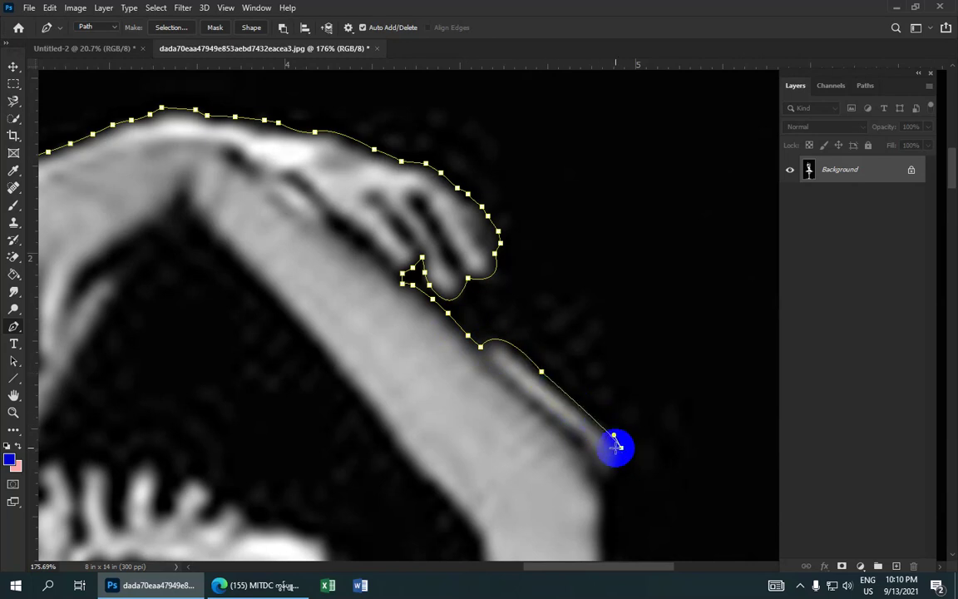
pyautogui.moveTo(615, 444)
pyautogui.mouseDown()
pyautogui.moveTo(555, 342)
pyautogui.moveTo(576, 343)
pyautogui.moveTo(516, 265)
pyautogui.mouseUp()
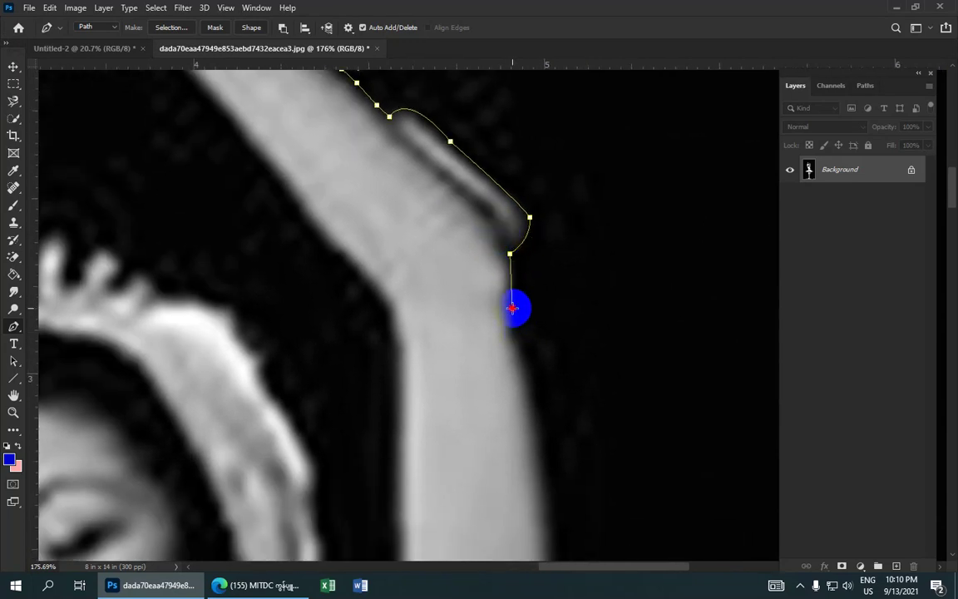
# Place five curved anchors down the second upper arm's outer edge toward the shoulder.
pyautogui.moveTo(512, 309)
pyautogui.mouseDown()
pyautogui.moveTo(506, 337)
pyautogui.moveTo(530, 358)
pyautogui.moveTo(461, 224)
pyautogui.mouseUp()
pyautogui.moveTo(486, 315)
pyautogui.mouseDown()
pyautogui.moveTo(490, 347)
pyautogui.moveTo(487, 317)
pyautogui.moveTo(423, 174)
pyautogui.mouseUp()
pyautogui.moveTo(463, 287); pyautogui.dragTo(445, 156)
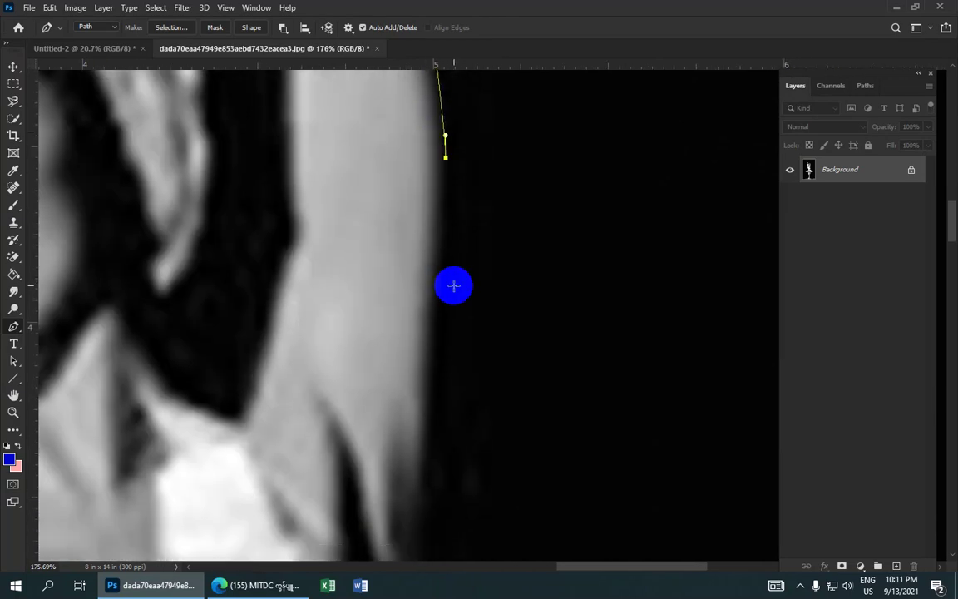
pyautogui.moveTo(439, 274); pyautogui.dragTo(440, 284)
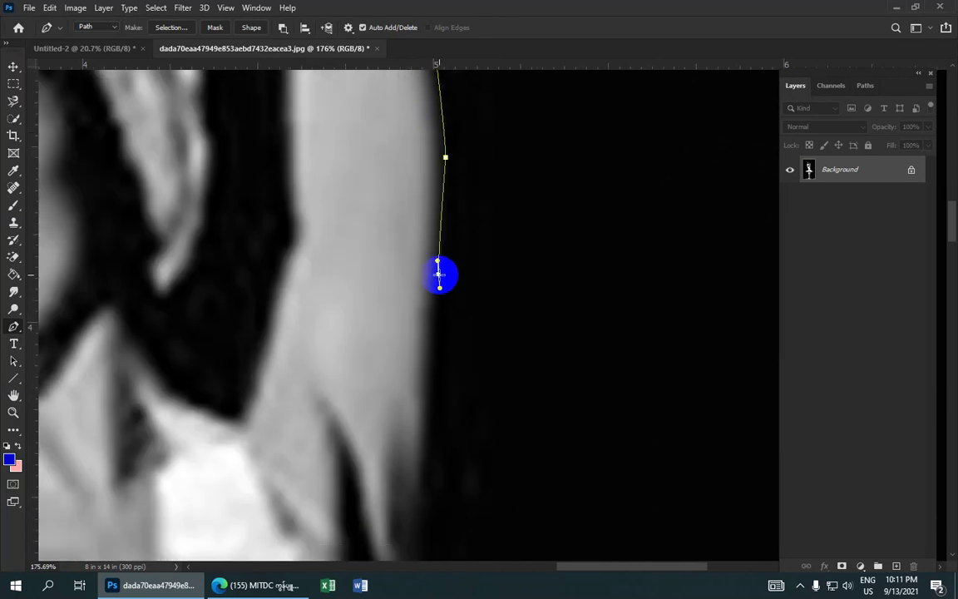
pyautogui.moveTo(409, 253)
pyautogui.mouseDown()
pyautogui.moveTo(434, 224)
pyautogui.moveTo(401, 173)
pyautogui.mouseUp()
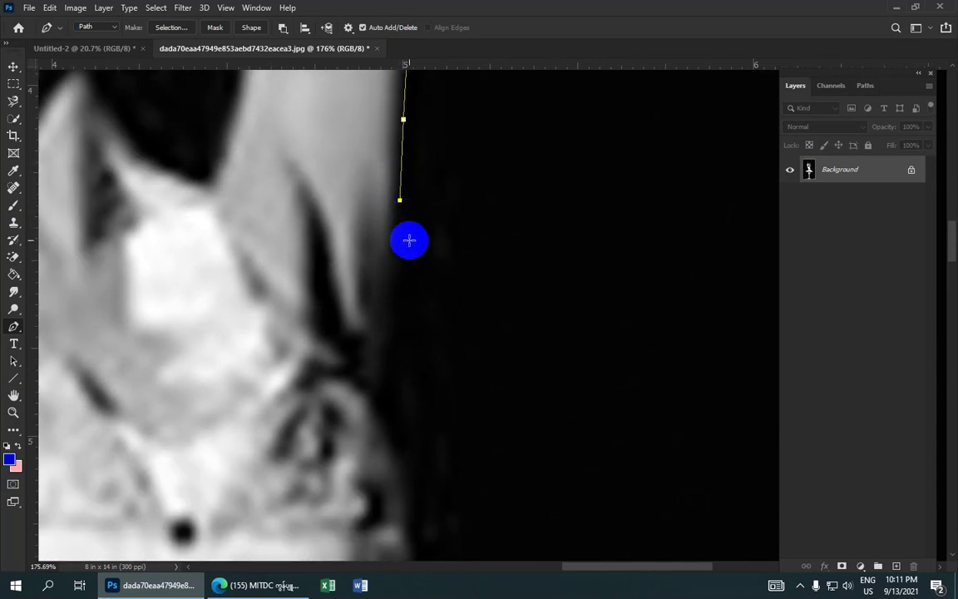
# Zoom out and extend the path to the armpit and bodice, redoing a stray point as a curve.
pyautogui.scroll(-2, 391, 259)
pyautogui.scroll(-2, 391, 254)
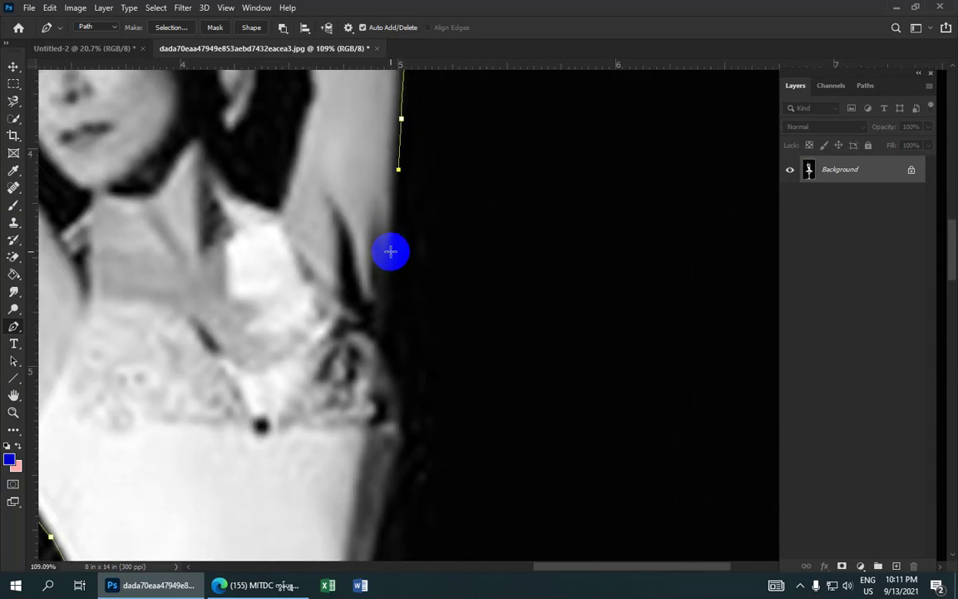
pyautogui.scroll(-1, 391, 251)
pyautogui.click(391, 252)
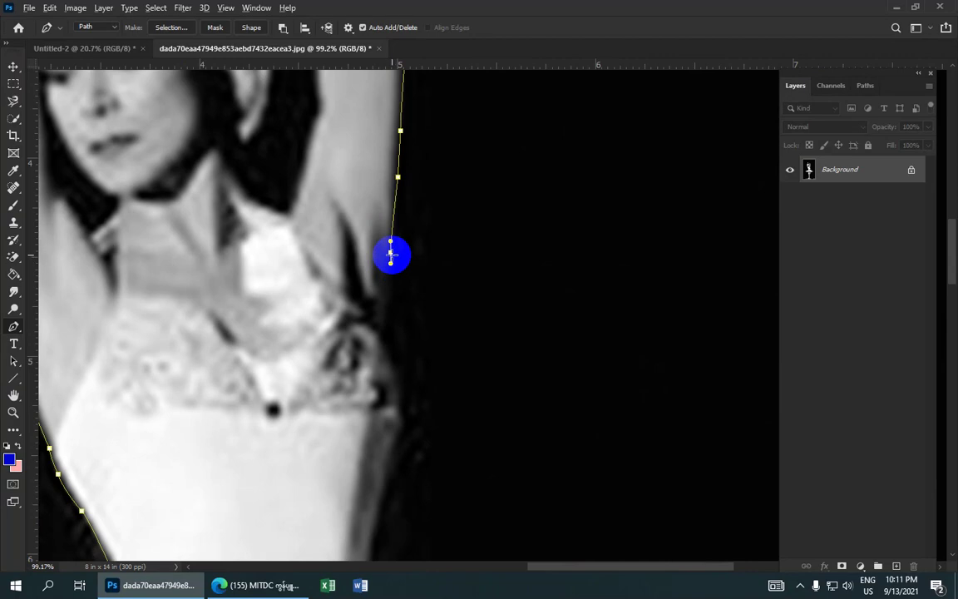
pyautogui.click(384, 327)
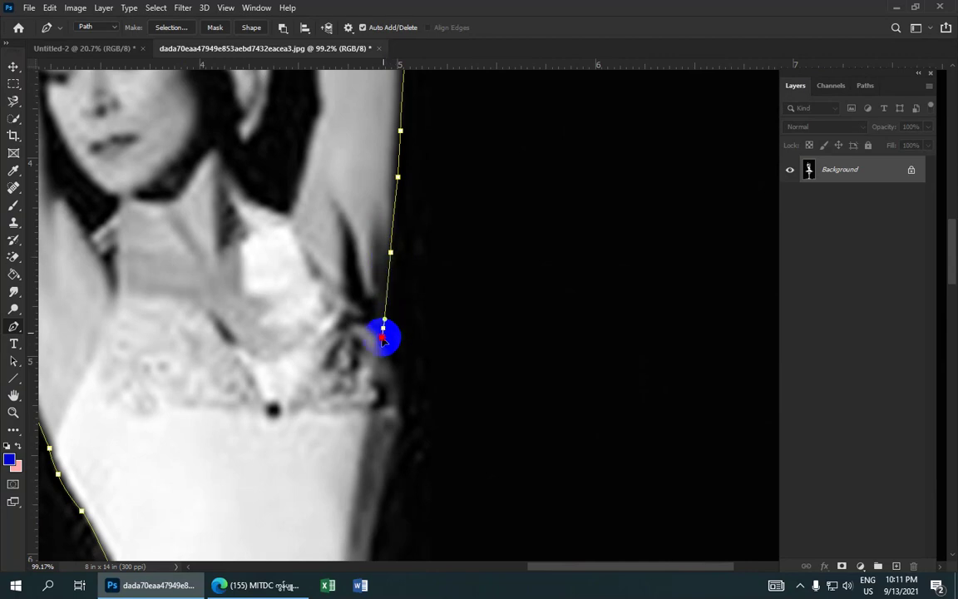
pyautogui.click(401, 380)
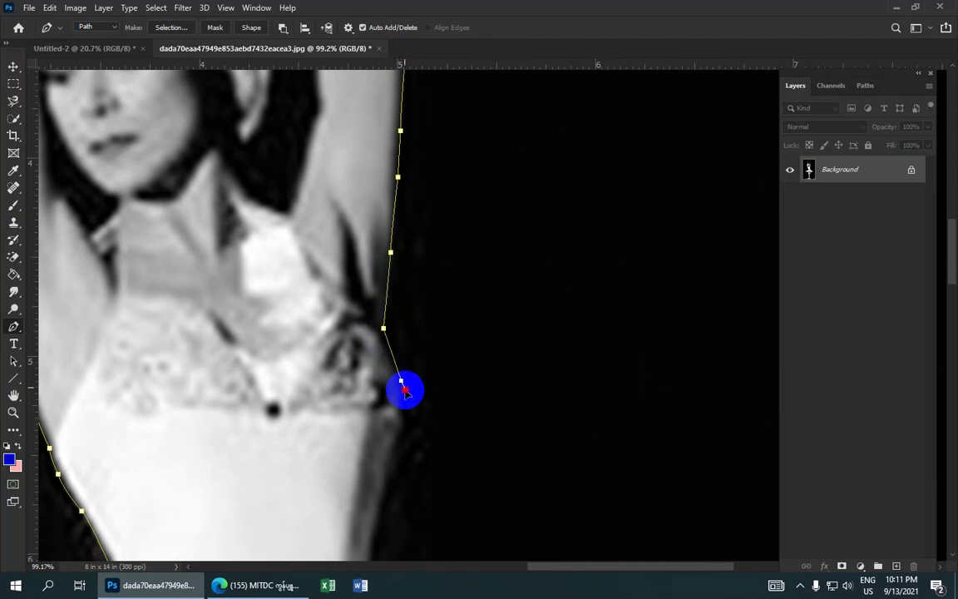
pyautogui.hotkey('ctrl', 'z')
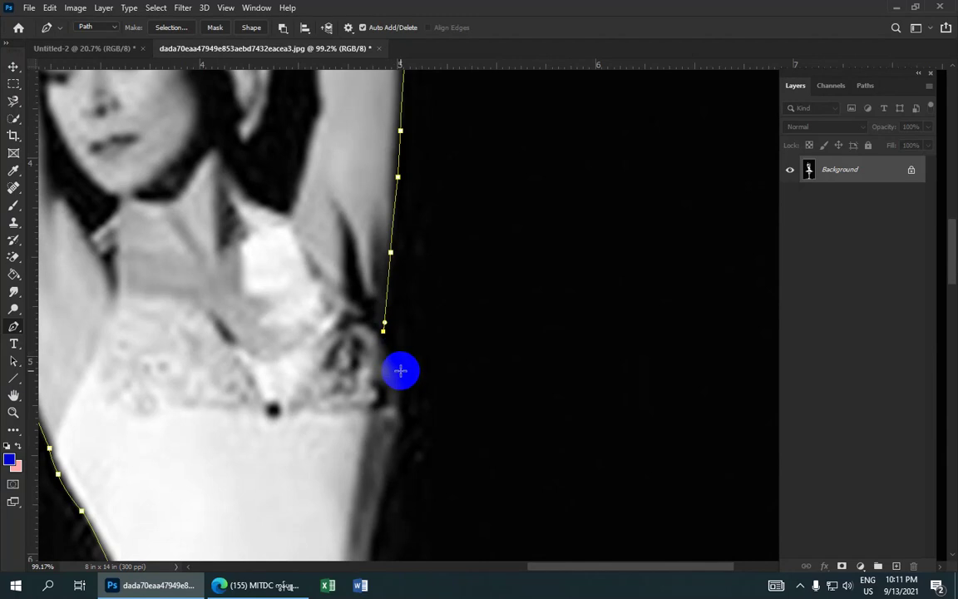
pyautogui.moveTo(400, 376); pyautogui.dragTo(402, 388)
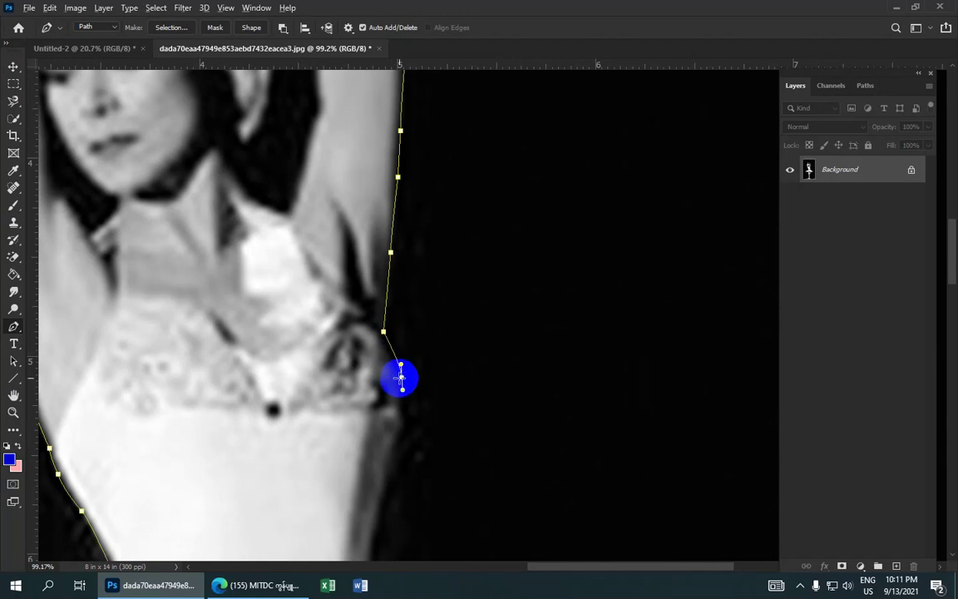
# Curve the path down the bodice side in toward the waist.
pyautogui.scroll(-3, 382, 366)
pyautogui.click(398, 332)
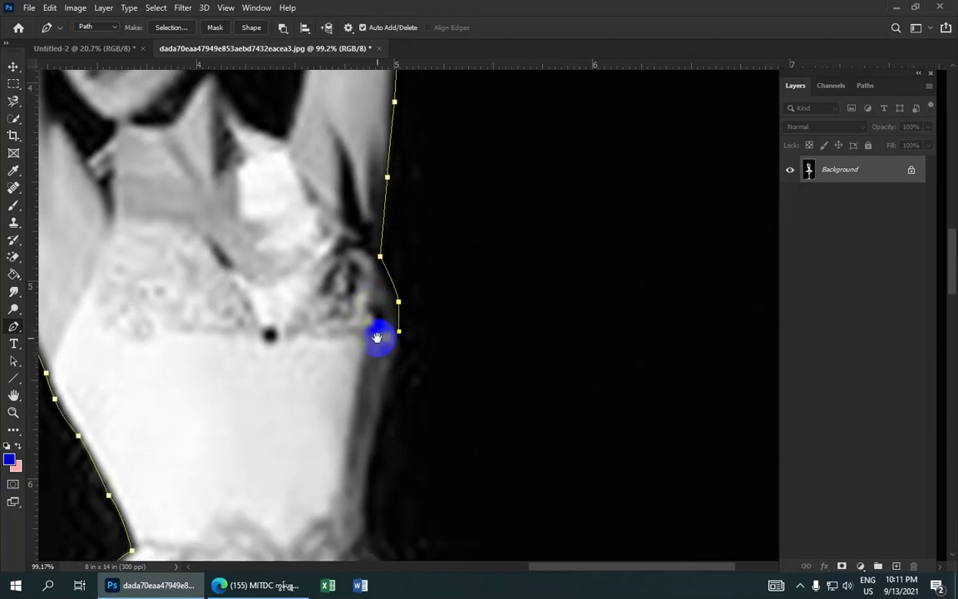
pyautogui.scroll(-4, 390, 332)
pyautogui.moveTo(382, 333); pyautogui.dragTo(365, 401)
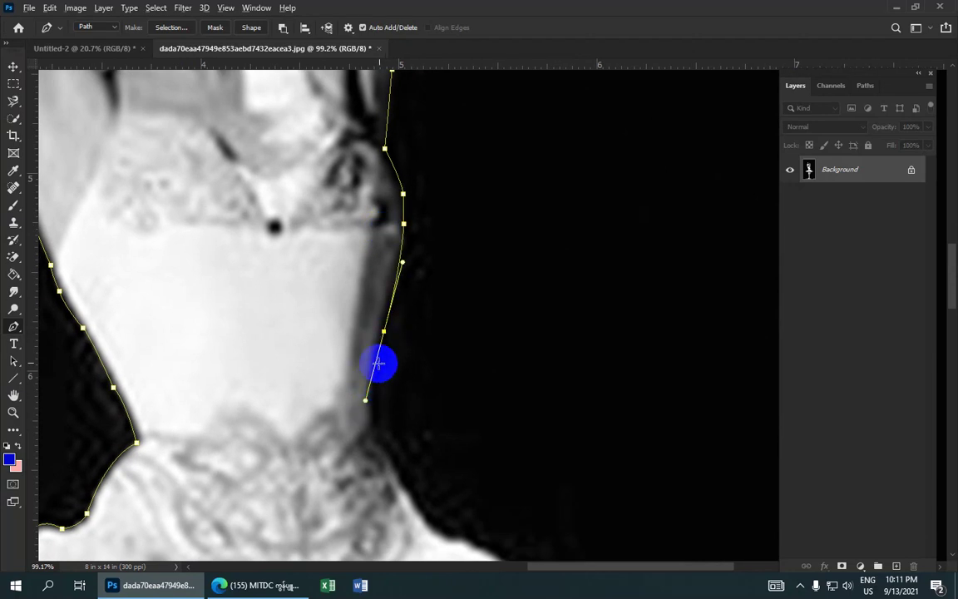
pyautogui.moveTo(366, 352); pyautogui.dragTo(349, 243)
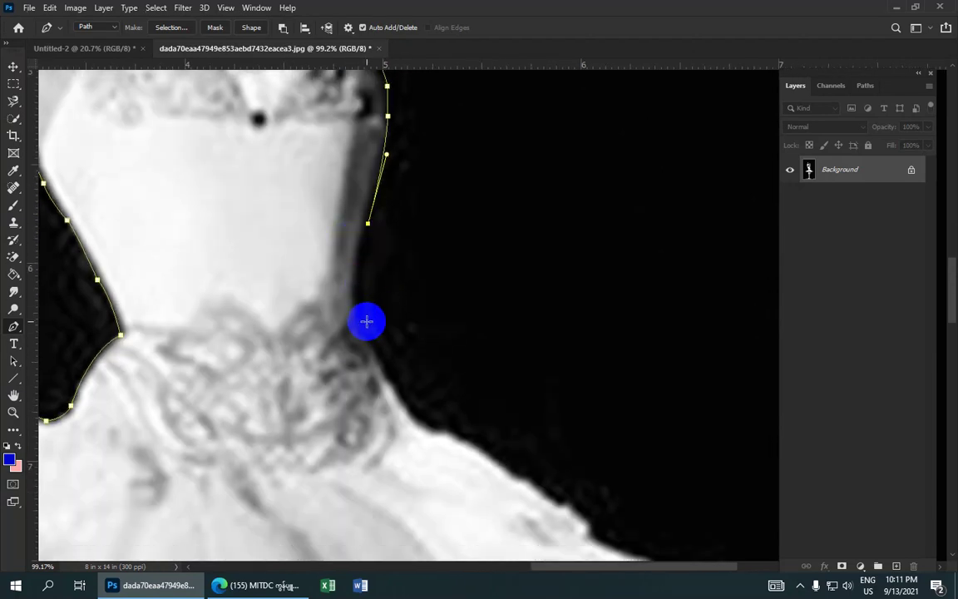
pyautogui.moveTo(354, 293); pyautogui.dragTo(362, 324)
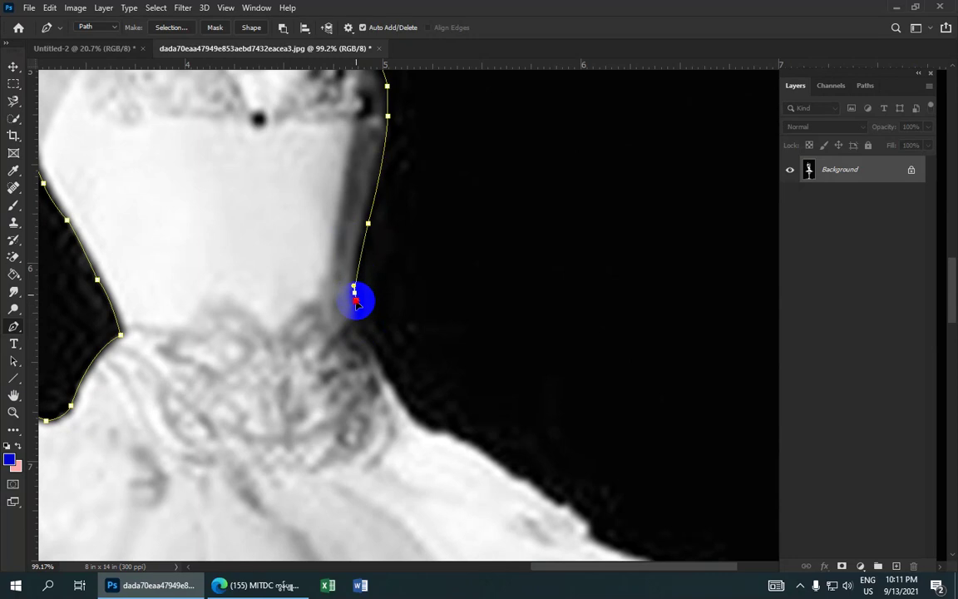
# Add a waist corner and trace down onto the tutu's upper edge.
pyautogui.click(361, 318)
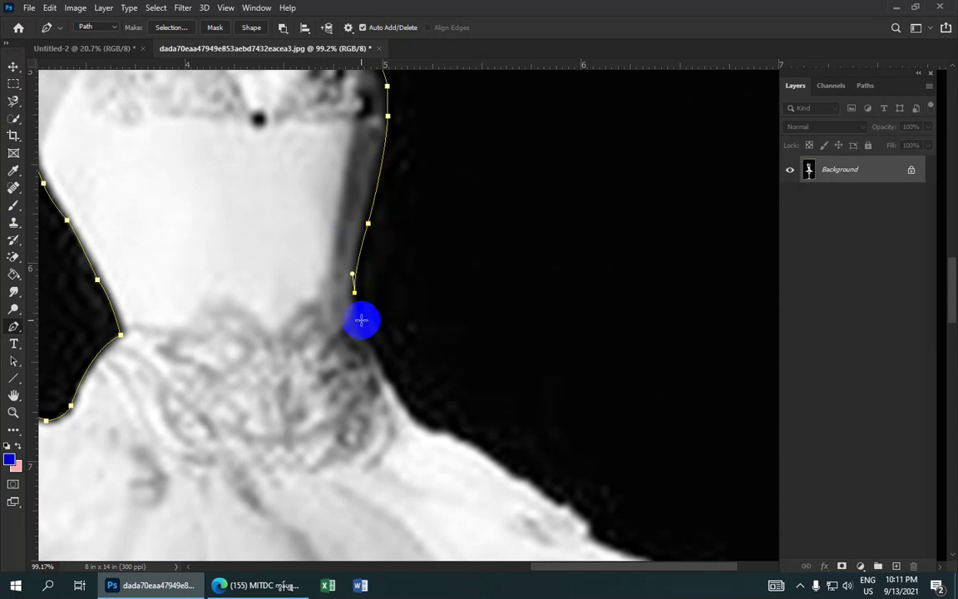
pyautogui.click(365, 336)
pyautogui.click(381, 361)
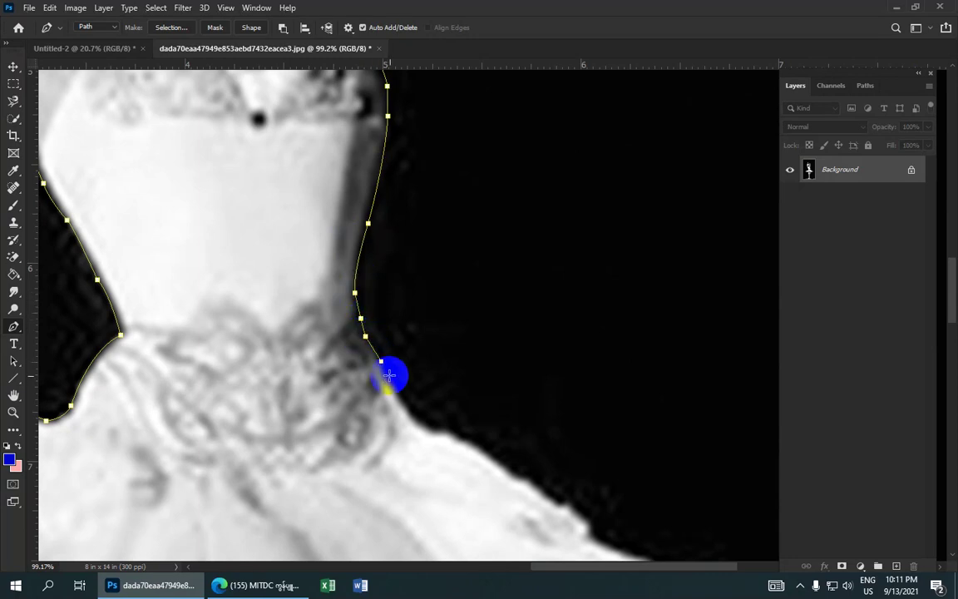
pyautogui.click(395, 384)
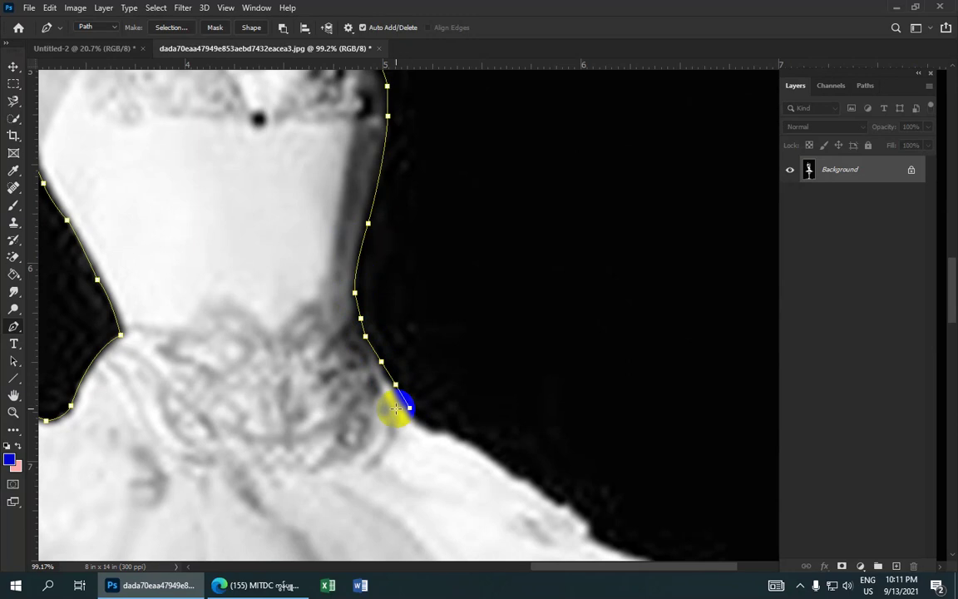
pyautogui.moveTo(399, 406); pyautogui.dragTo(359, 302)
pyautogui.click(358, 292)
# Trace the tutu's upper right edge with curved and corner anchors around its right tip.
pyautogui.click(379, 309)
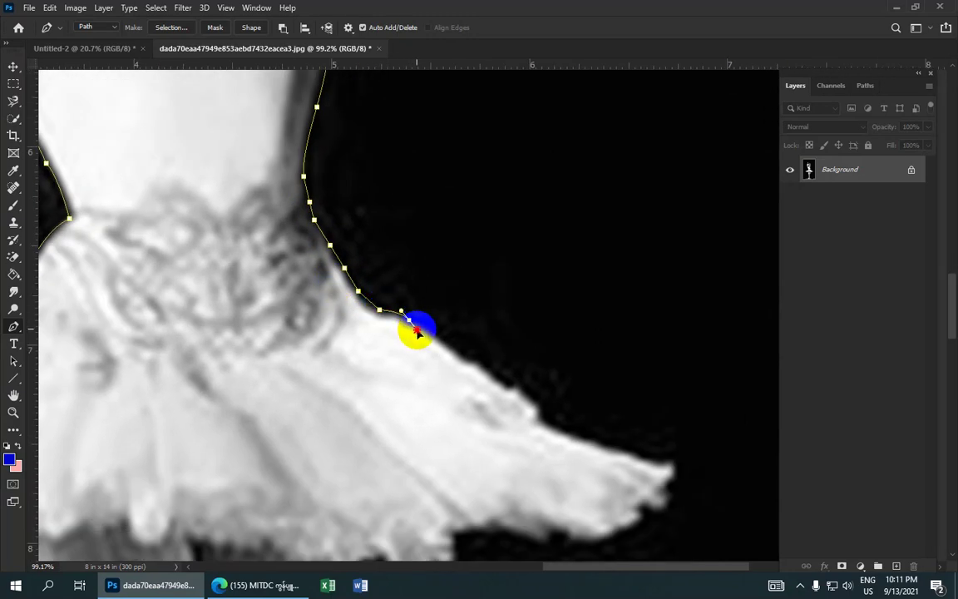
pyautogui.moveTo(408, 319); pyautogui.dragTo(415, 330)
pyautogui.moveTo(472, 360); pyautogui.dragTo(507, 387)
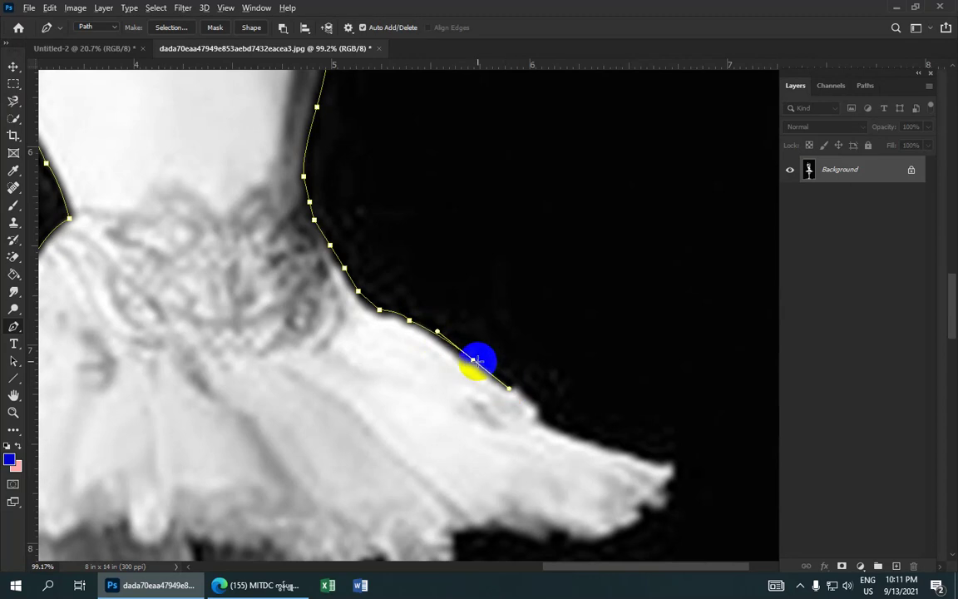
pyautogui.keyDown('alt'); pyautogui.click(472, 360); pyautogui.keyUp('alt')
pyautogui.moveTo(514, 384)
pyautogui.mouseDown()
pyautogui.moveTo(537, 400)
pyautogui.moveTo(468, 257)
pyautogui.mouseUp()
pyautogui.click(504, 334)
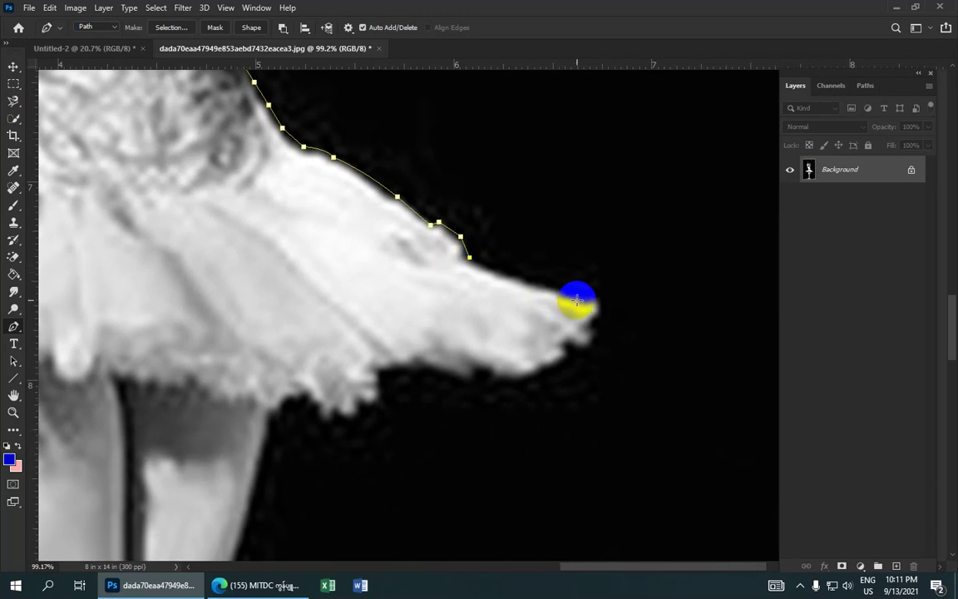
pyautogui.moveTo(591, 298); pyautogui.dragTo(562, 352)
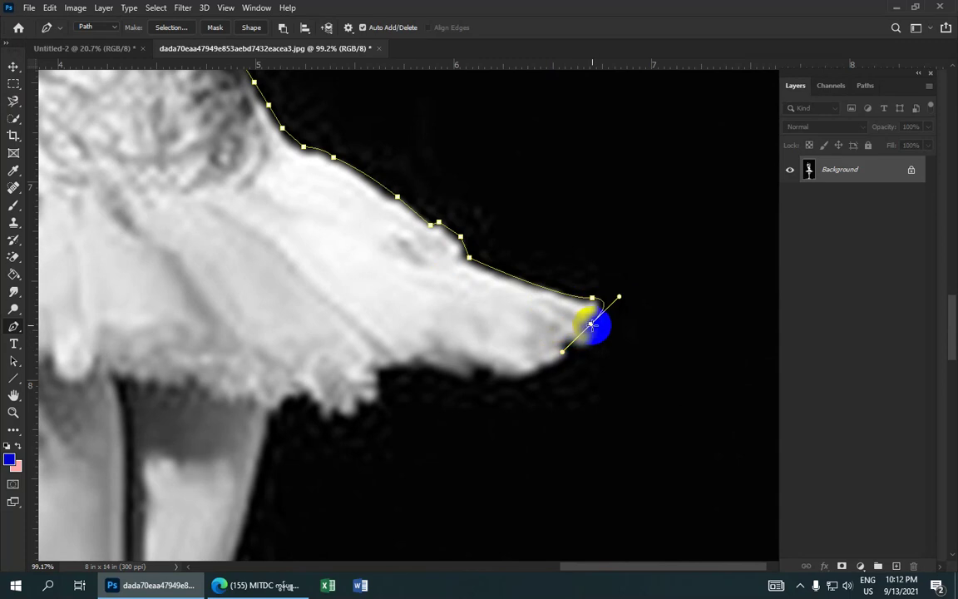
pyautogui.moveTo(570, 343); pyautogui.dragTo(534, 332)
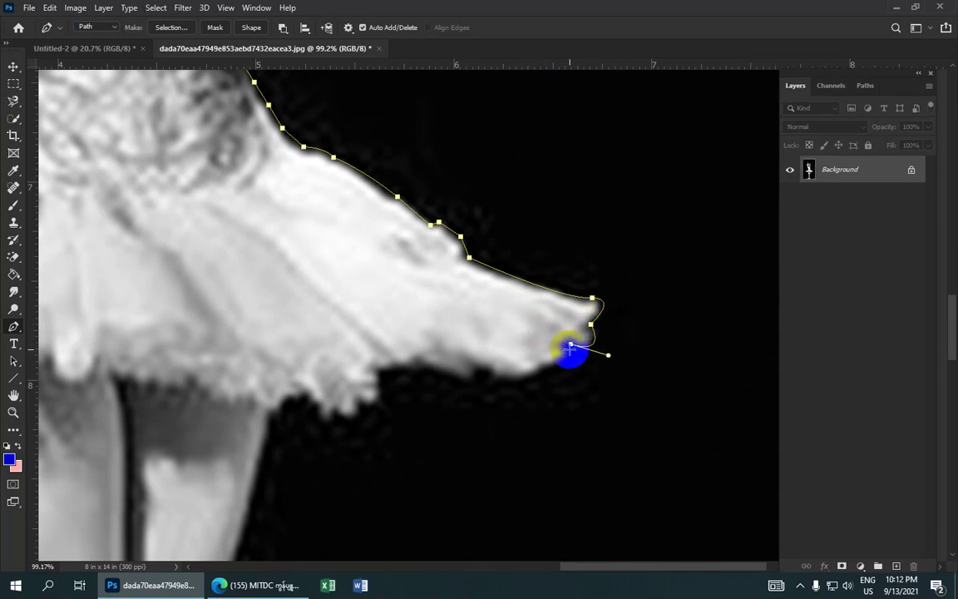
pyautogui.click(567, 353)
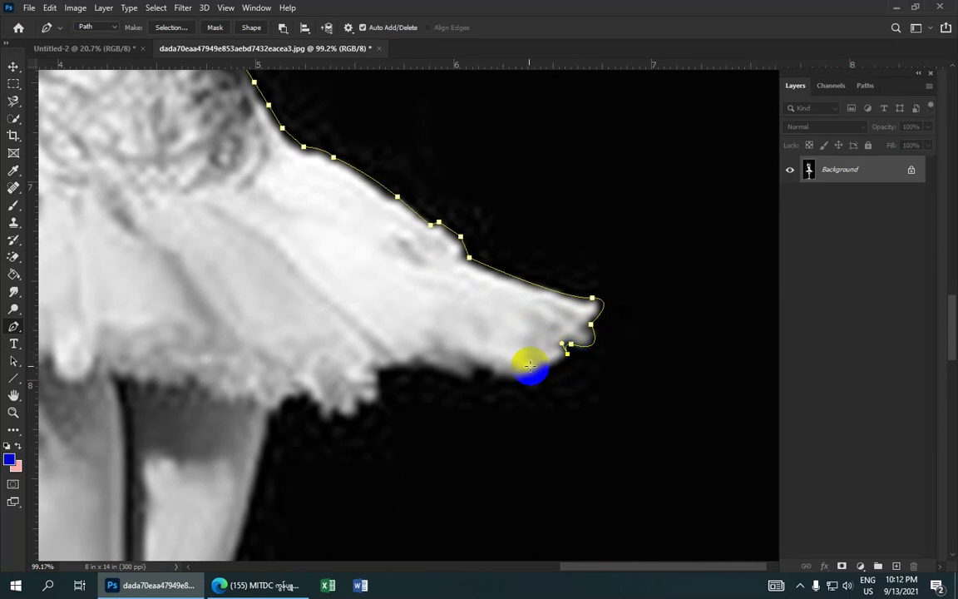
# Round the tutu tip and trace its ruffled underside leftward into the lower corner.
pyautogui.moveTo(496, 376); pyautogui.dragTo(544, 390)
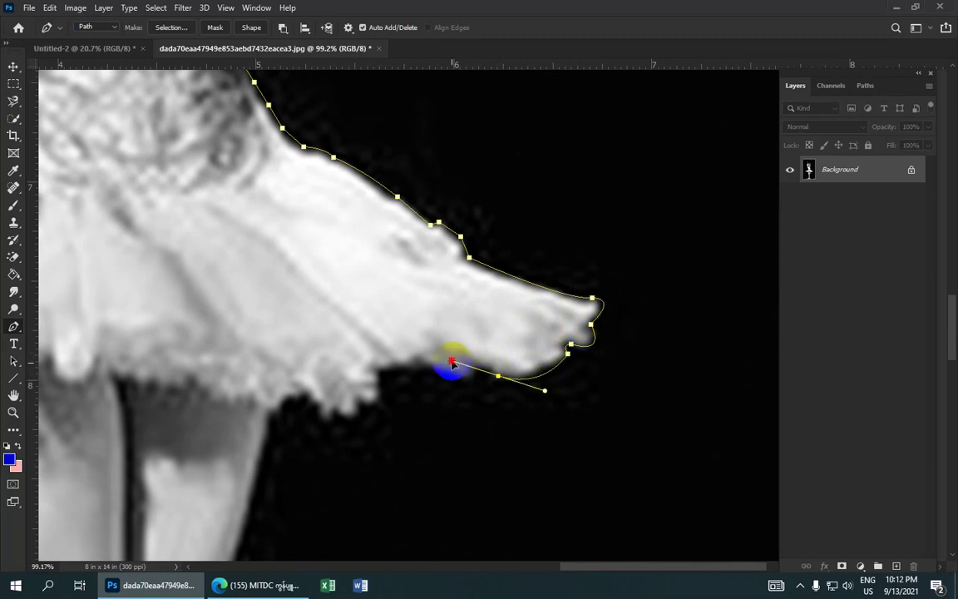
pyautogui.keyDown('alt'); pyautogui.click(495, 375); pyautogui.keyUp('alt')
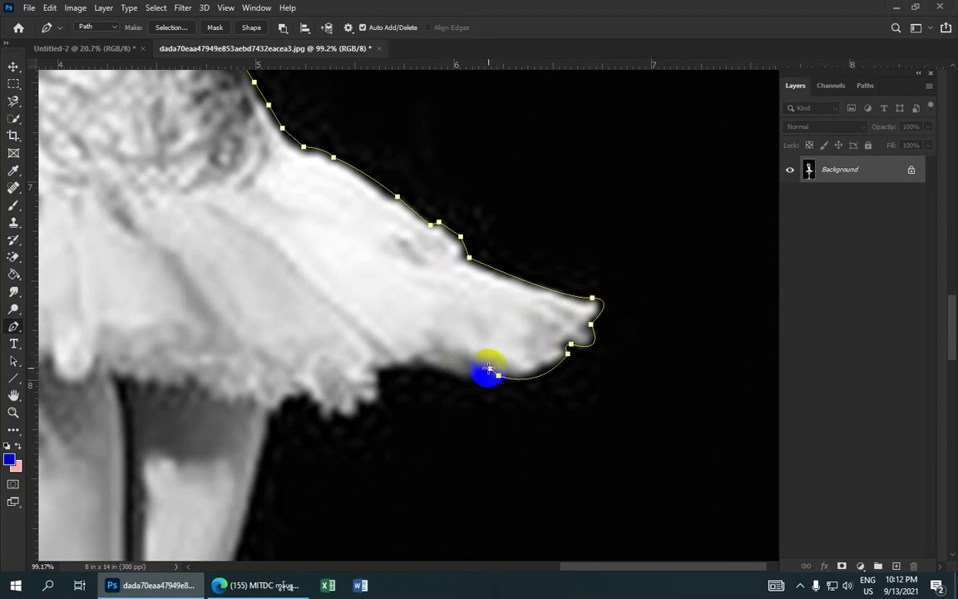
pyautogui.click(474, 375)
pyautogui.click(468, 378)
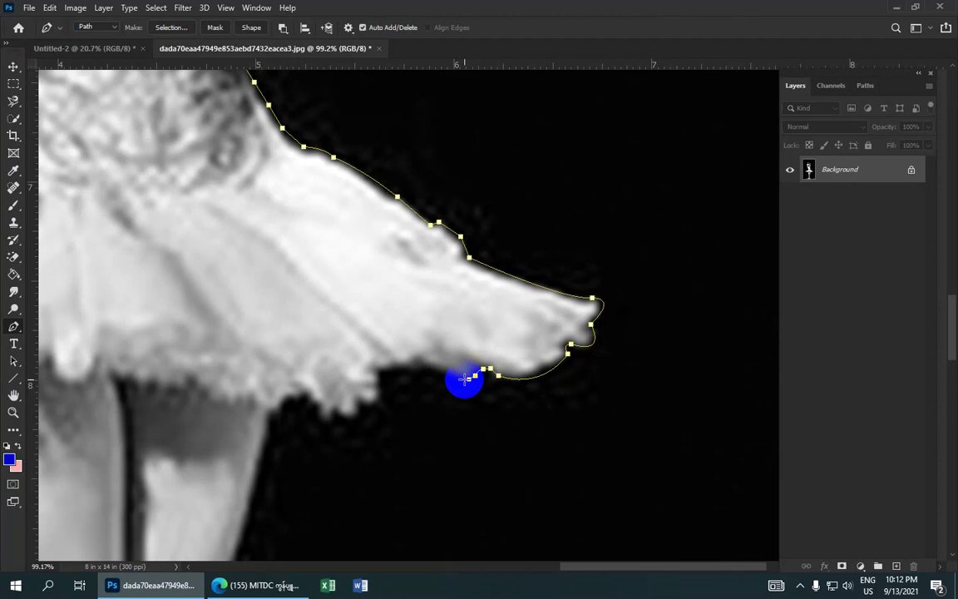
pyautogui.click(453, 376)
pyautogui.click(421, 369)
pyautogui.click(405, 367)
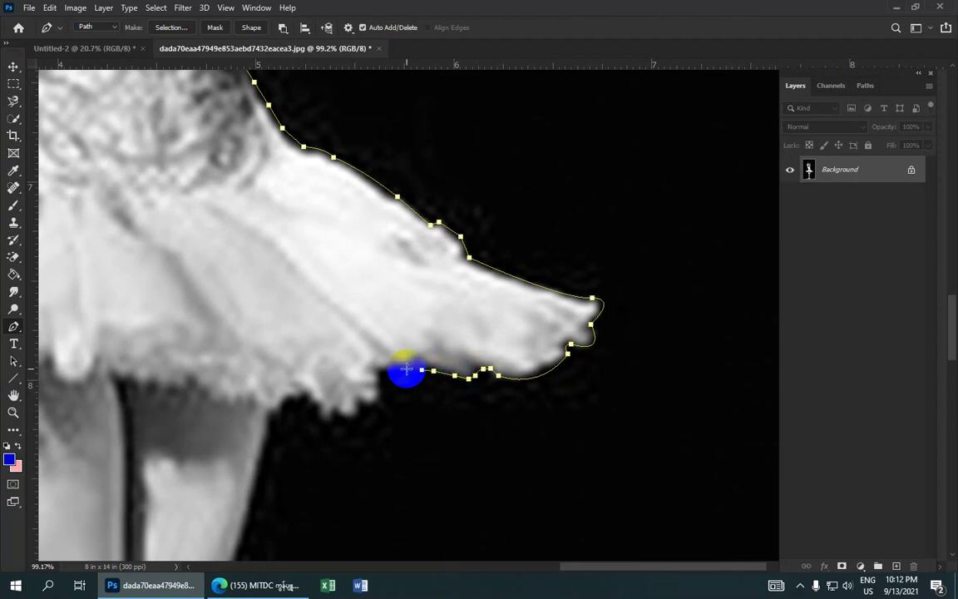
pyautogui.click(392, 368)
pyautogui.click(381, 374)
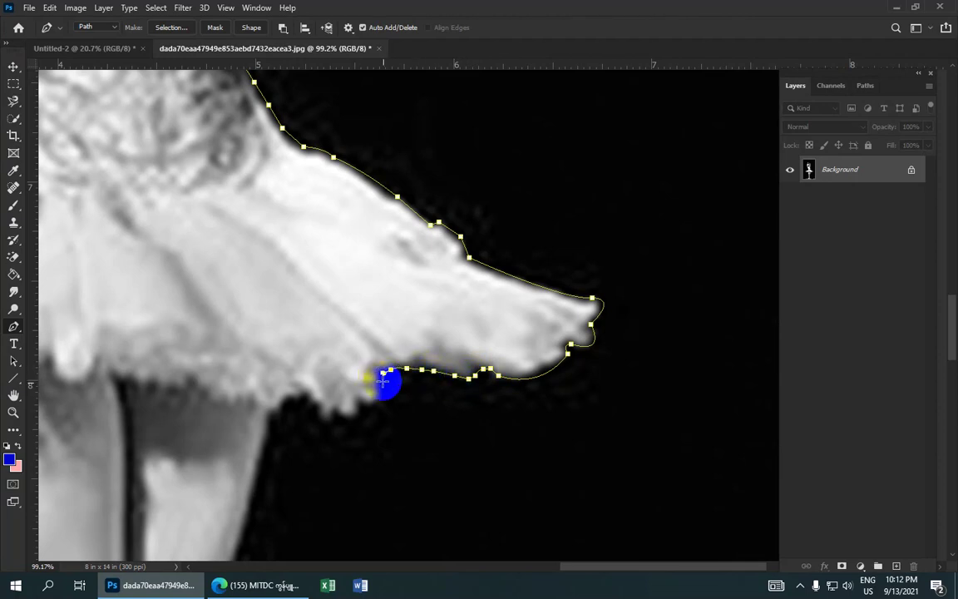
pyautogui.click(385, 385)
pyautogui.click(379, 401)
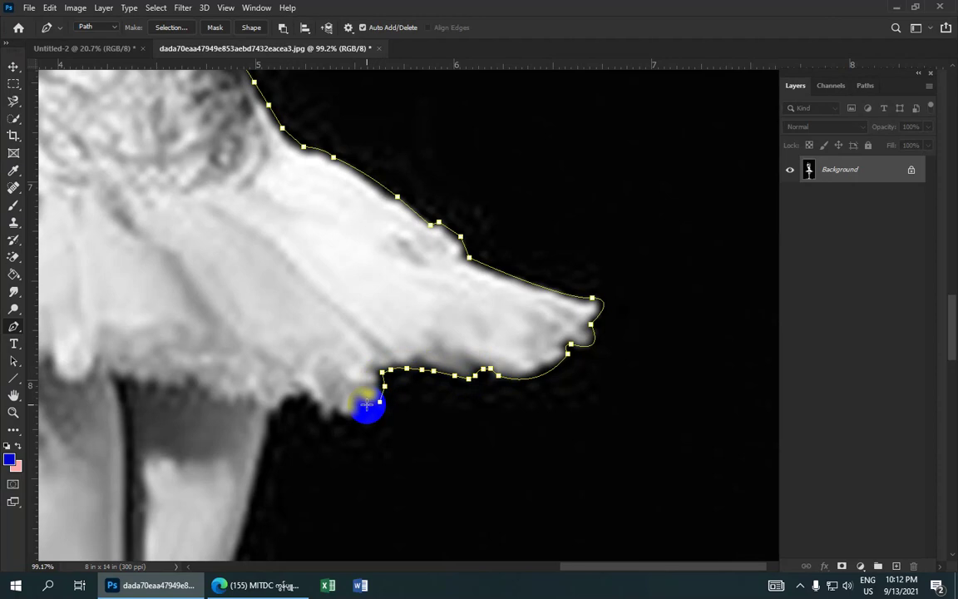
pyautogui.moveTo(346, 410)
pyautogui.mouseDown()
pyautogui.moveTo(385, 293)
pyautogui.moveTo(392, 307)
pyautogui.mouseUp()
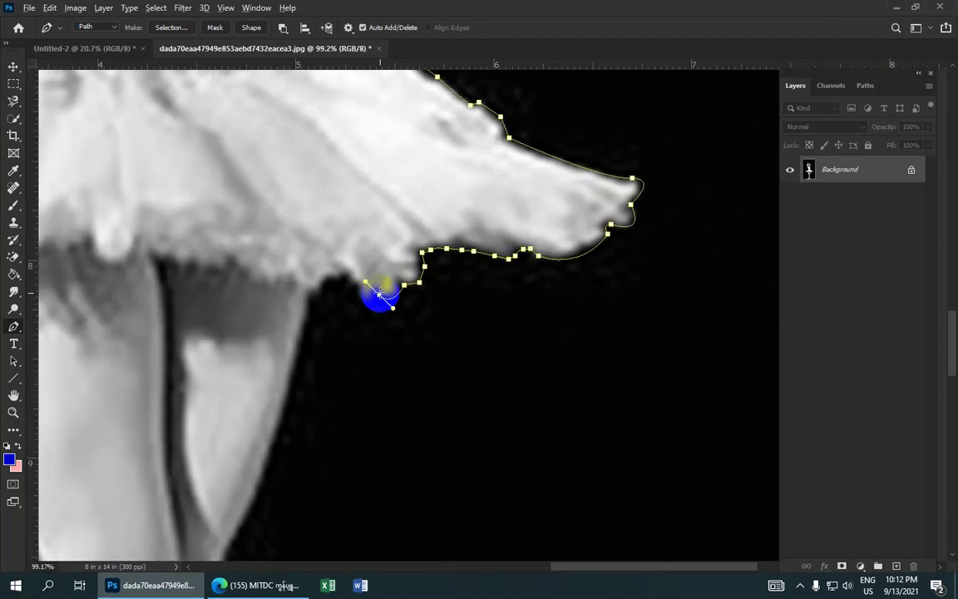
# Continue along the tutu's bottom and down the back of the thigh.
pyautogui.click(360, 296)
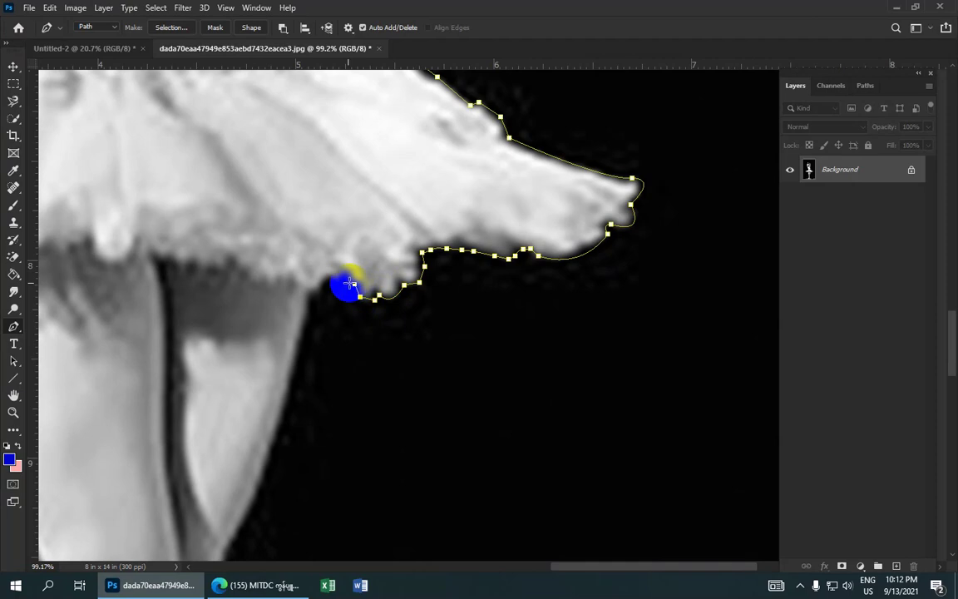
pyautogui.click(345, 282)
pyautogui.click(318, 293)
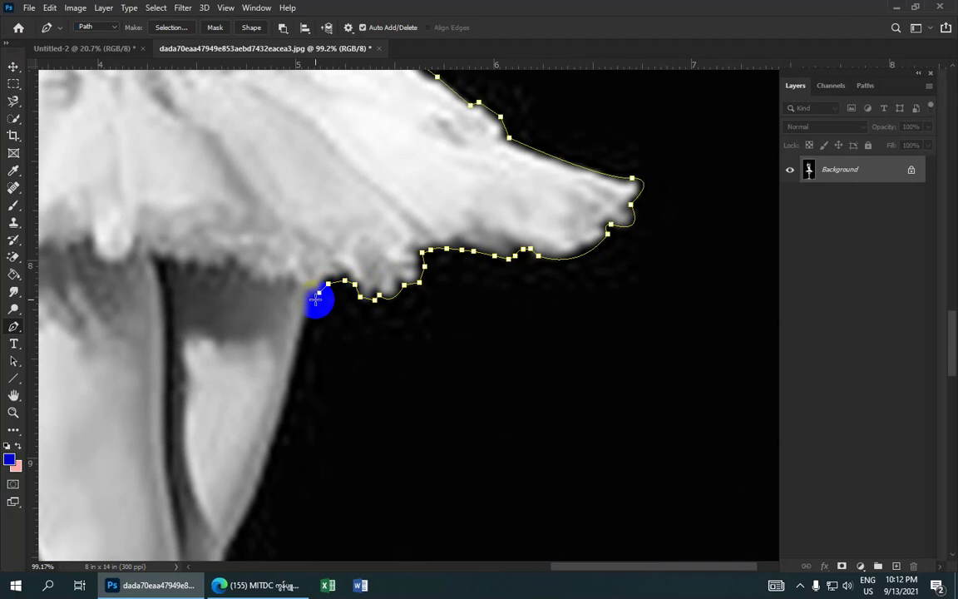
pyautogui.scroll(-3, 314, 301)
pyautogui.click(303, 225)
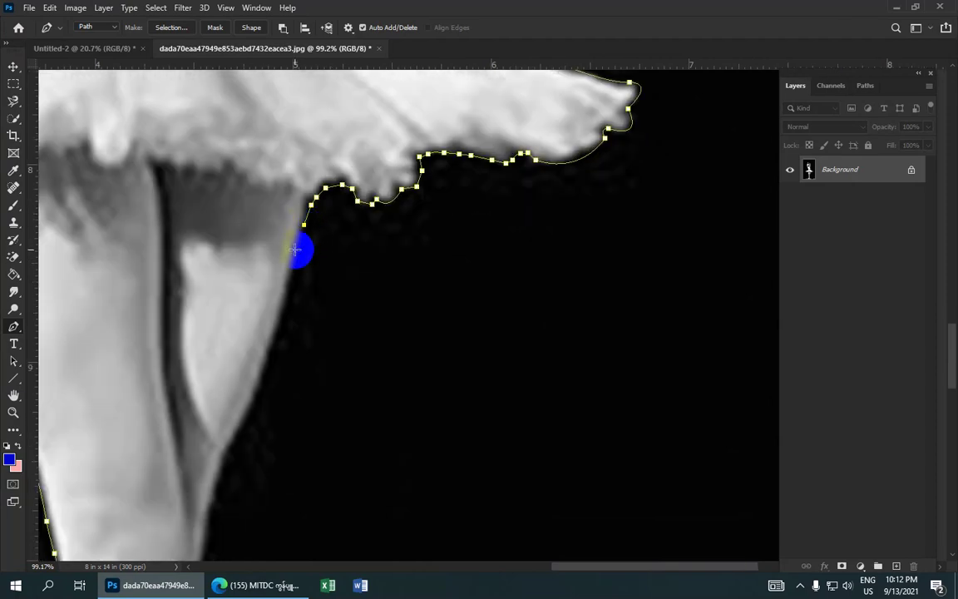
pyautogui.click(297, 255)
pyautogui.scroll(-3, 278, 277)
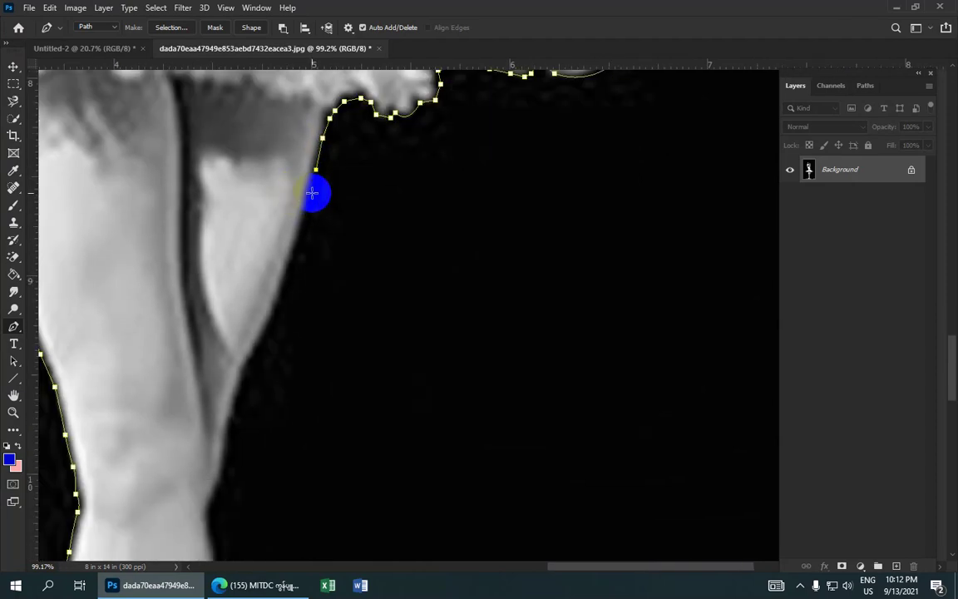
pyautogui.click(311, 190)
pyautogui.click(301, 214)
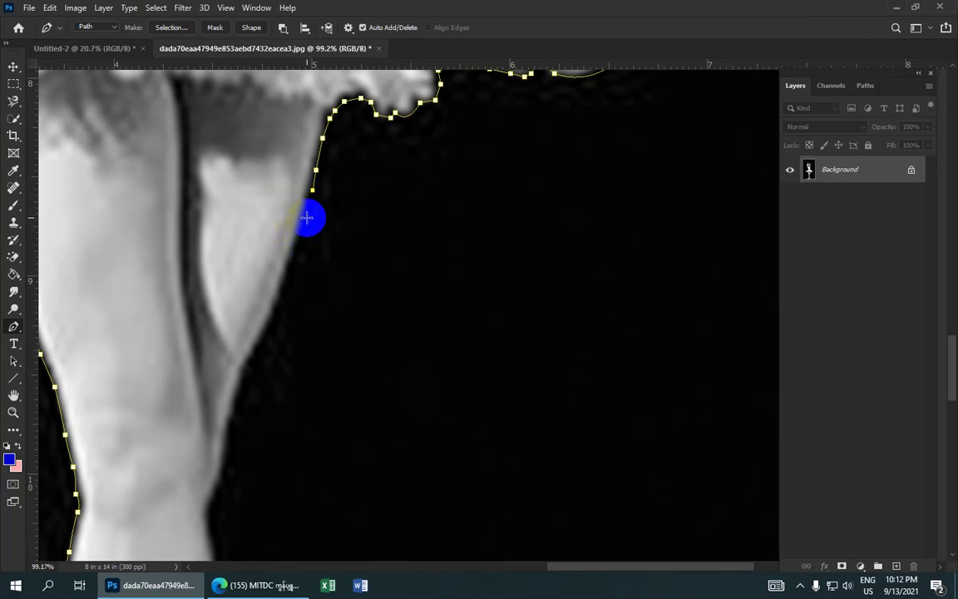
pyautogui.click(306, 215)
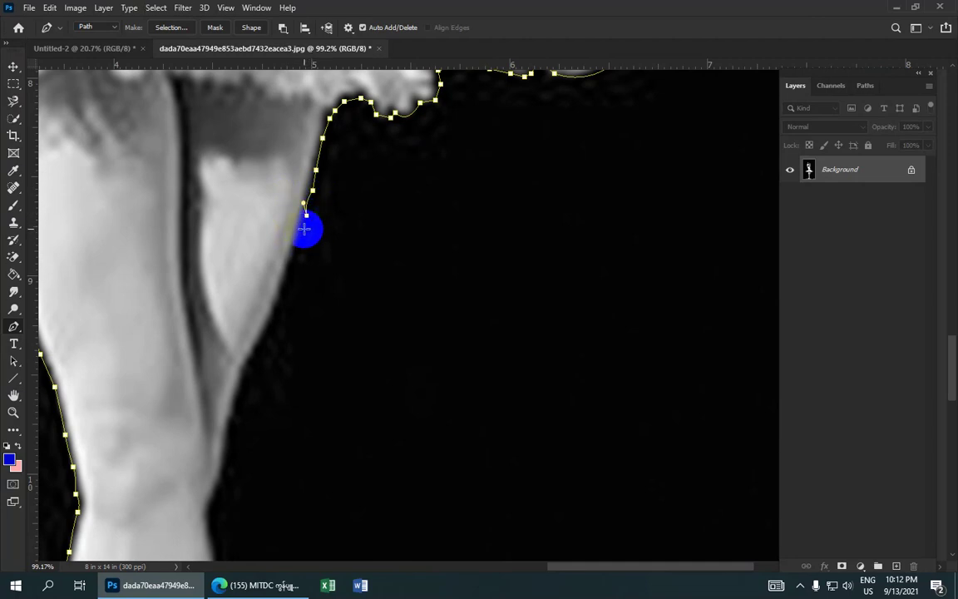
# Trace the leg's outer edge past the knee and down the calf.
pyautogui.moveTo(299, 239); pyautogui.dragTo(335, 151)
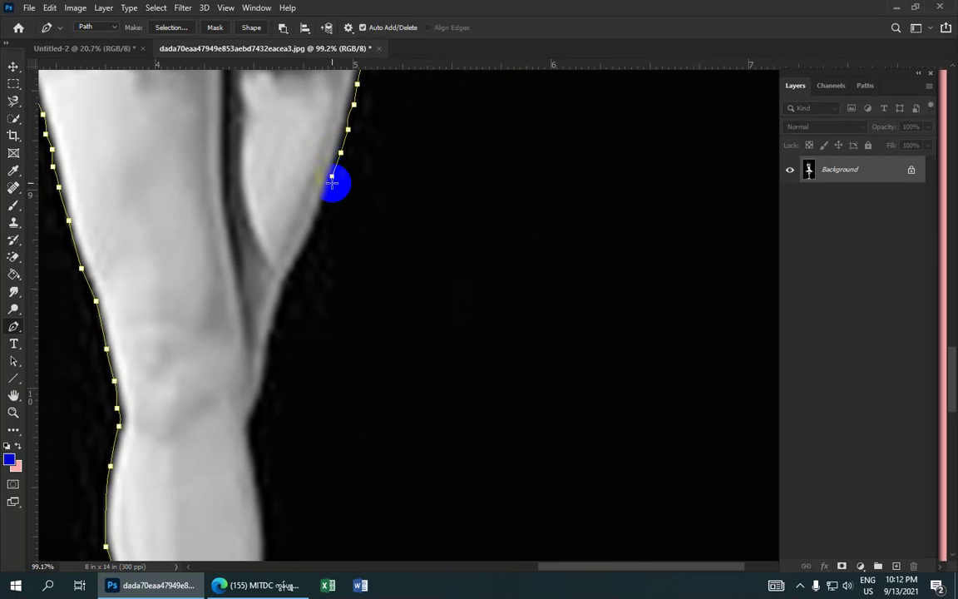
pyautogui.click(337, 150)
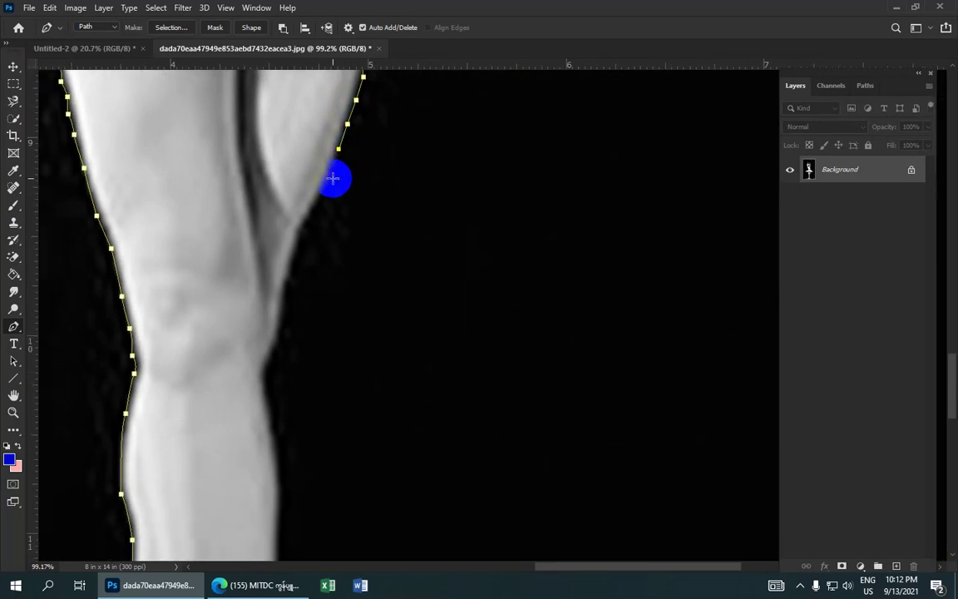
pyautogui.click(332, 172)
pyautogui.click(320, 195)
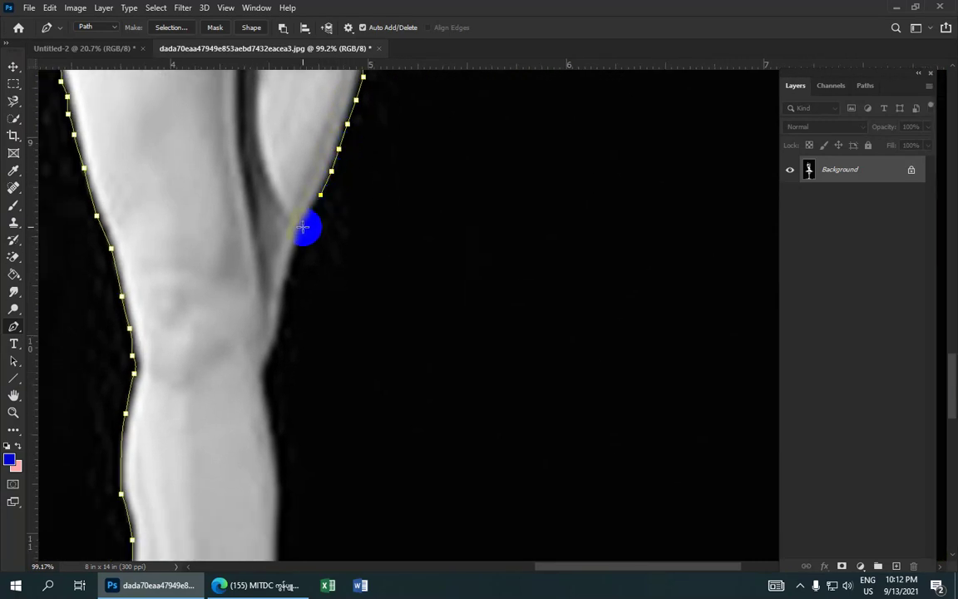
pyautogui.click(298, 235)
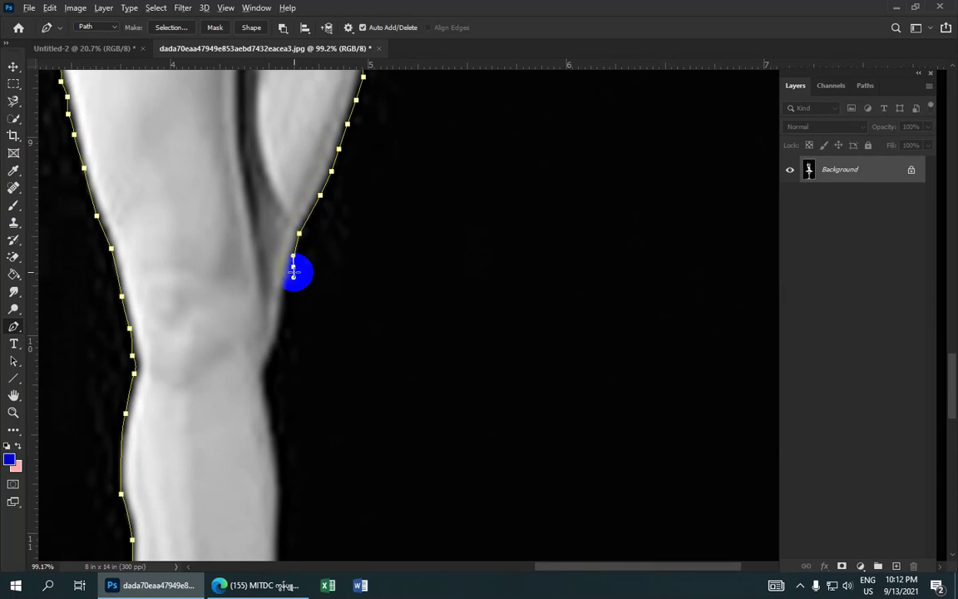
pyautogui.click(294, 265)
pyautogui.click(353, 185)
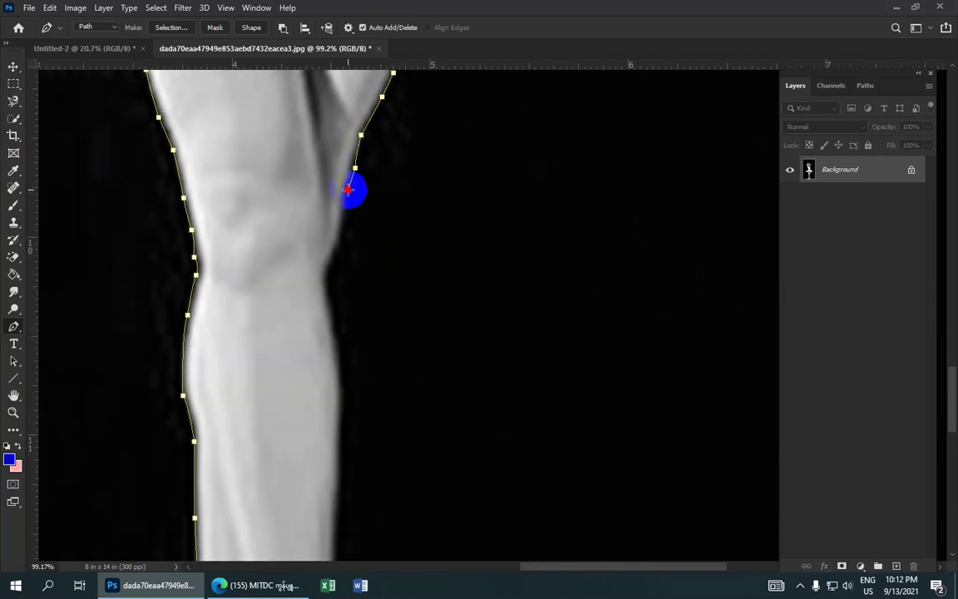
pyautogui.click(340, 234)
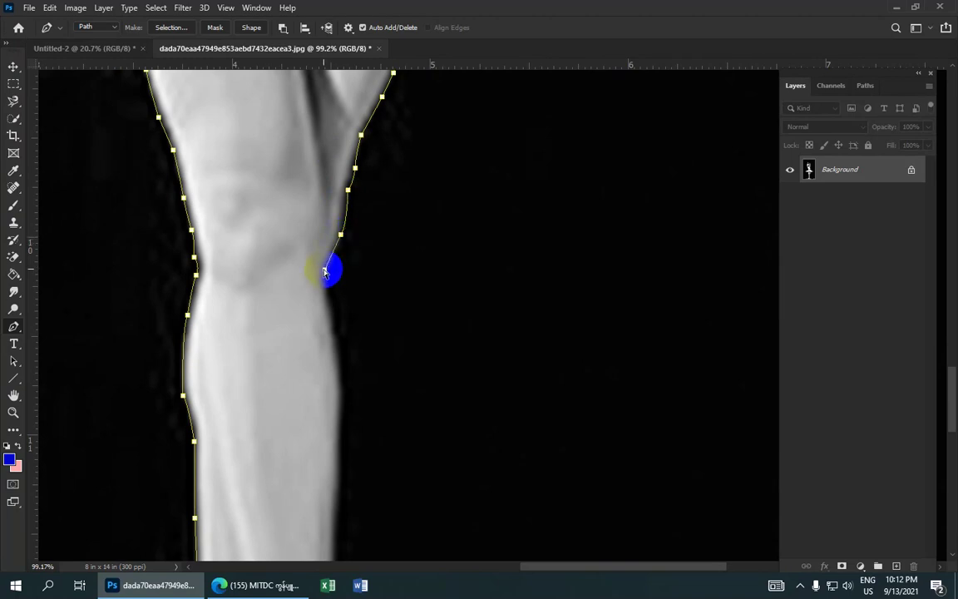
pyautogui.click(326, 264)
pyautogui.click(325, 274)
# Add curved anchors down the calf to just above the ankle.
pyautogui.scroll(-3, 325, 275)
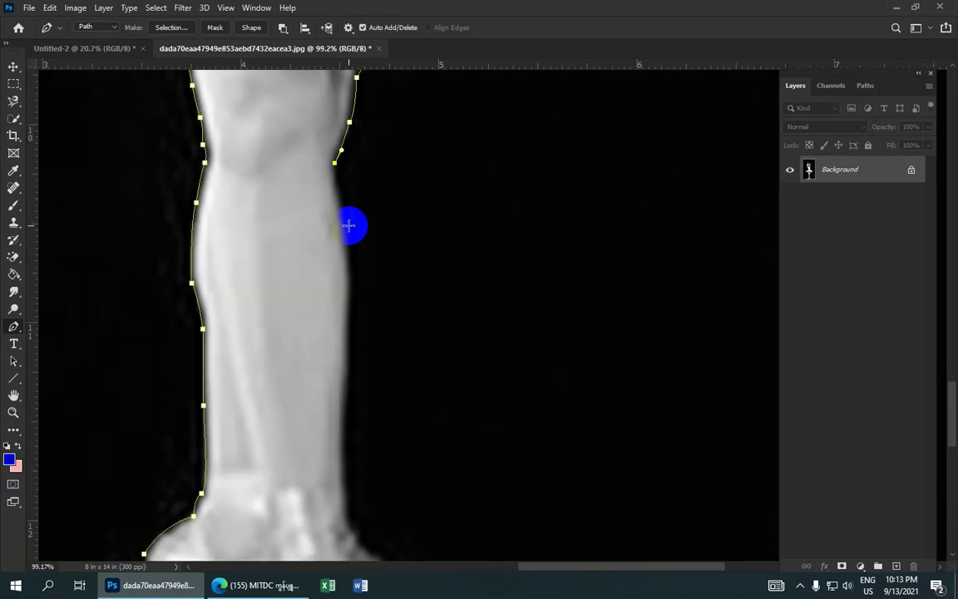
pyautogui.moveTo(348, 224); pyautogui.dragTo(348, 226)
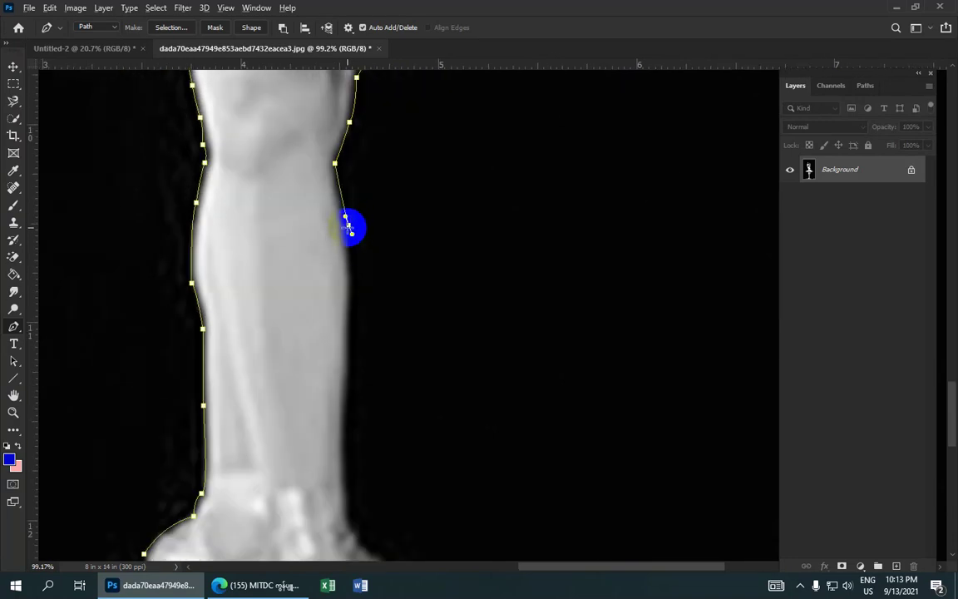
pyautogui.moveTo(352, 277); pyautogui.dragTo(355, 280)
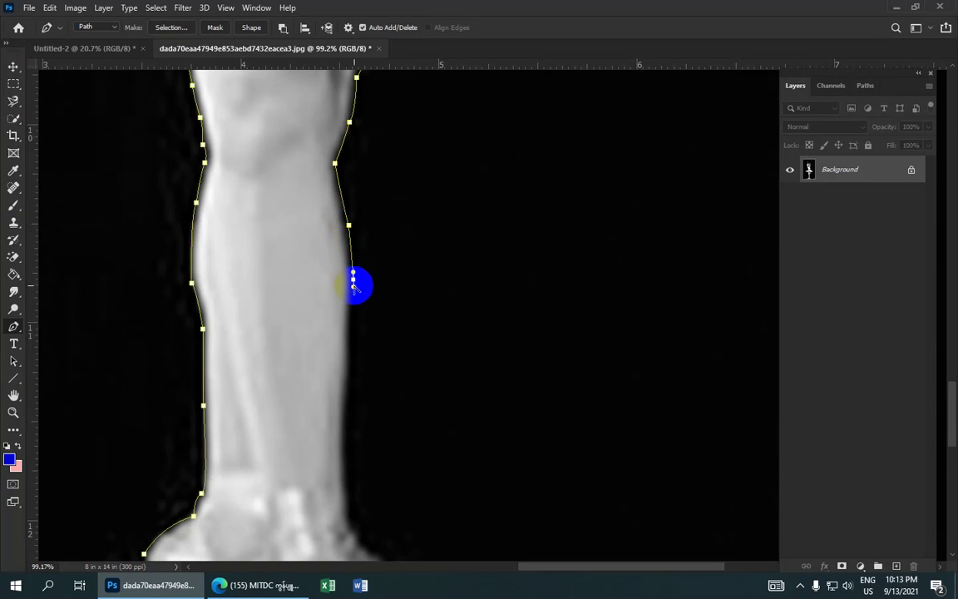
pyautogui.scroll(-1, 350, 249)
pyautogui.scroll(-2, 358, 235)
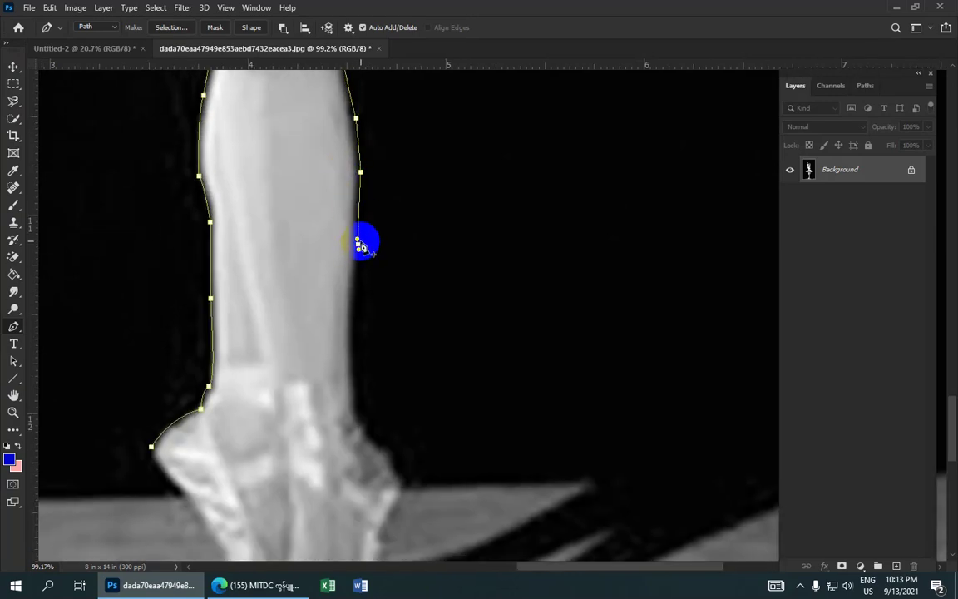
pyautogui.moveTo(363, 247); pyautogui.dragTo(356, 172)
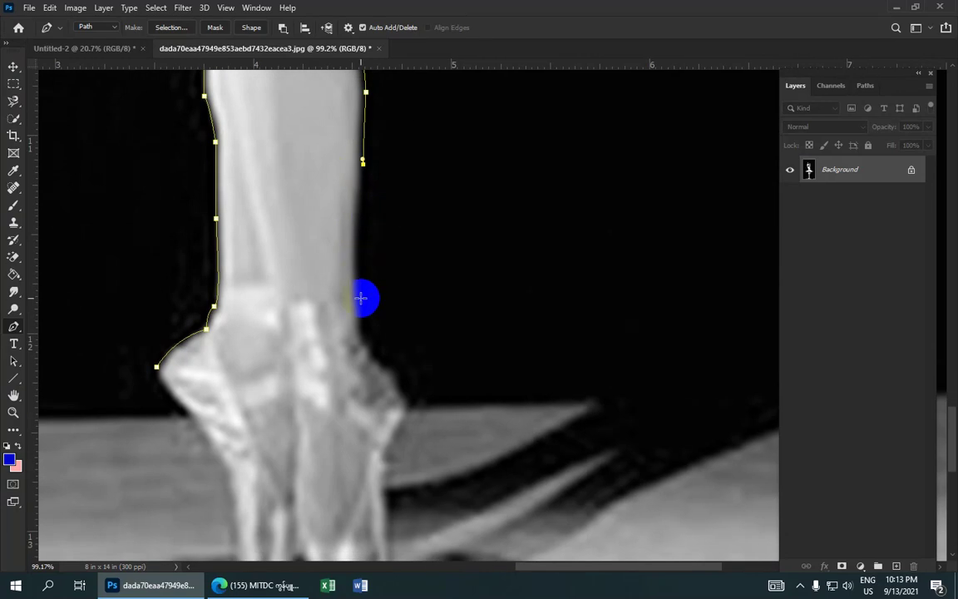
pyautogui.moveTo(357, 290); pyautogui.dragTo(359, 309)
# Trace the pen path around the back of the heel and down to the pointe shoe's tip.
pyautogui.scroll(-2, 391, 365)
pyautogui.scroll(-2, 392, 362)
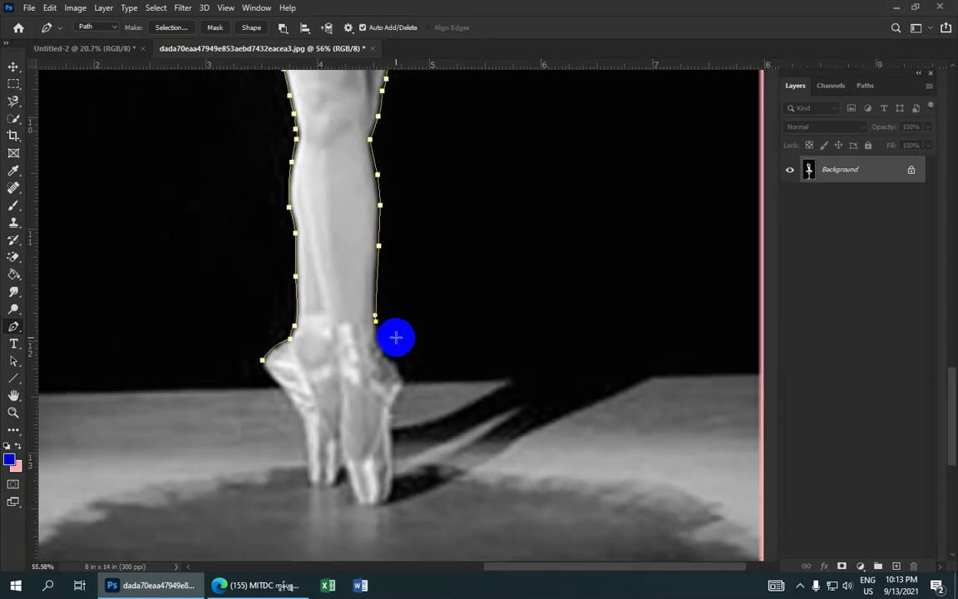
pyautogui.moveTo(391, 359); pyautogui.dragTo(409, 378)
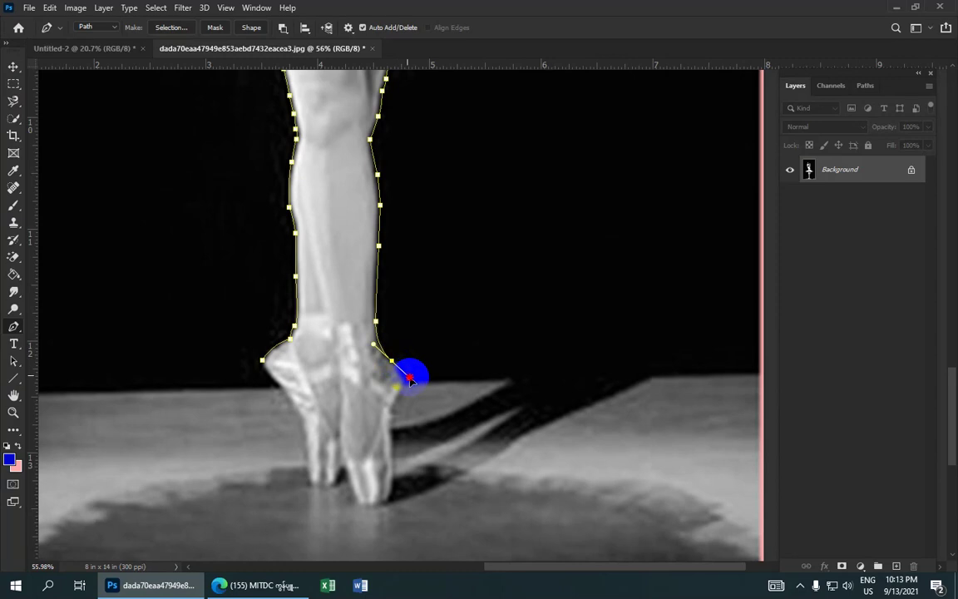
pyautogui.click(400, 382)
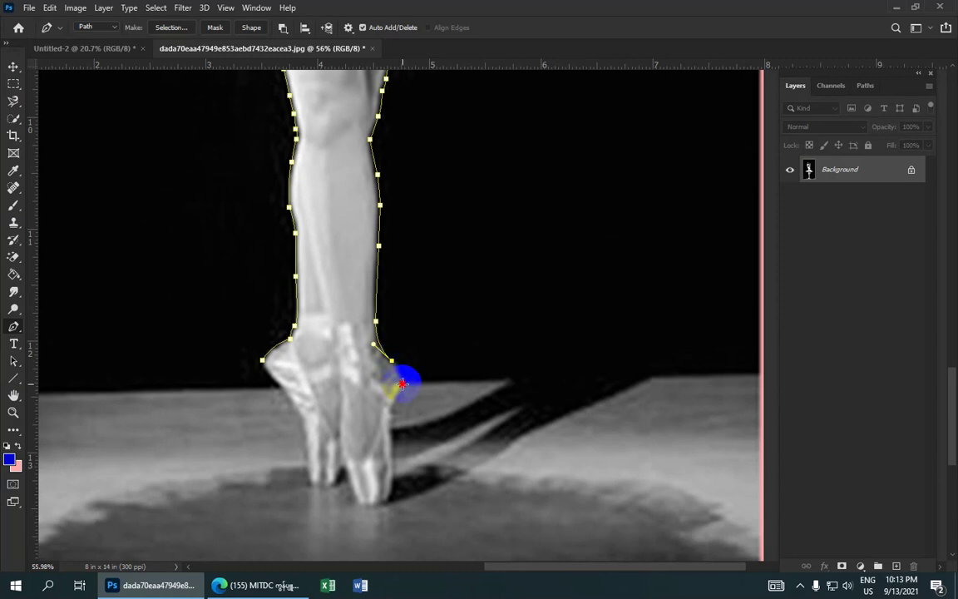
pyautogui.moveTo(401, 383); pyautogui.dragTo(404, 405)
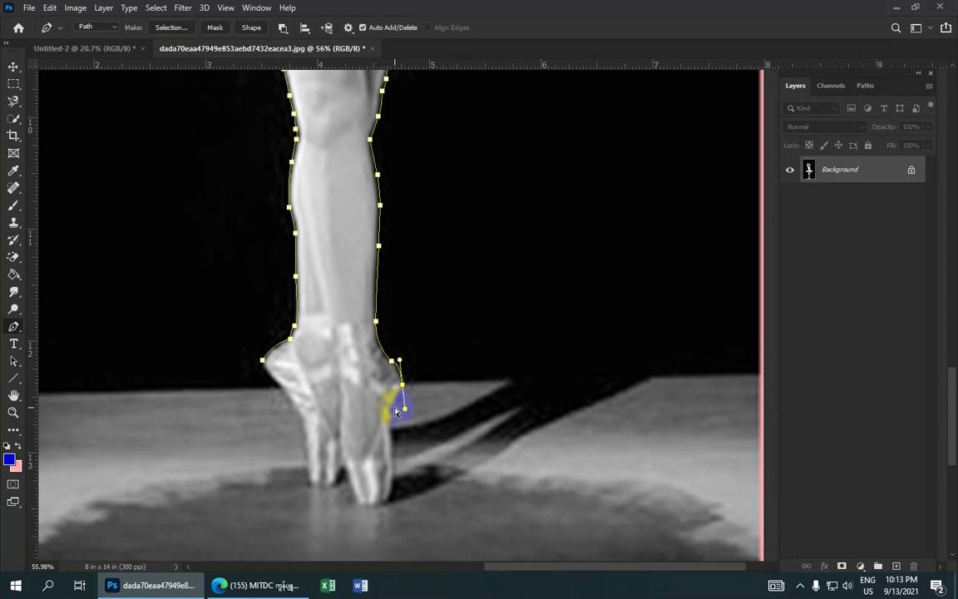
pyautogui.click(403, 386)
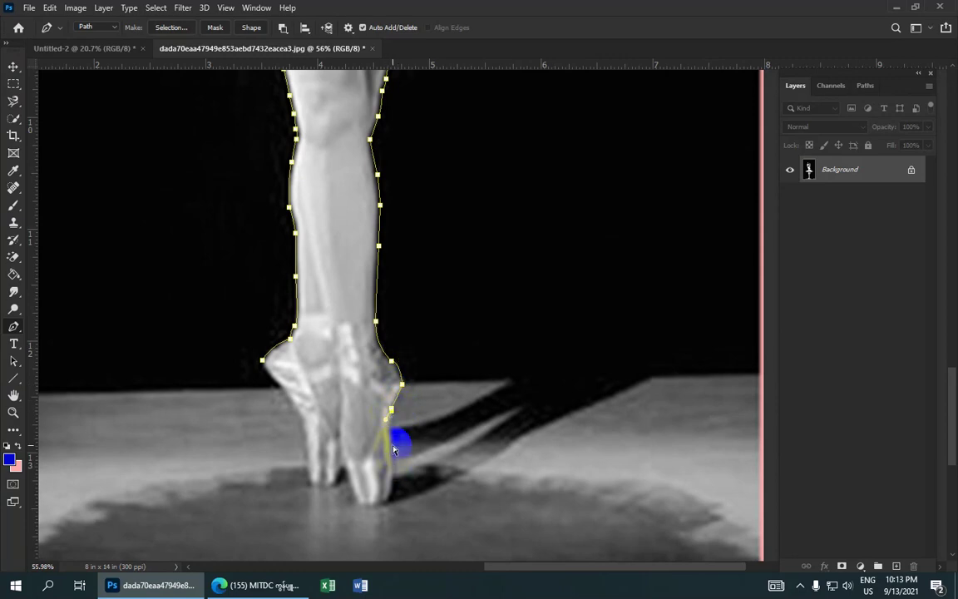
pyautogui.moveTo(390, 411); pyautogui.dragTo(394, 414)
pyautogui.click(394, 491)
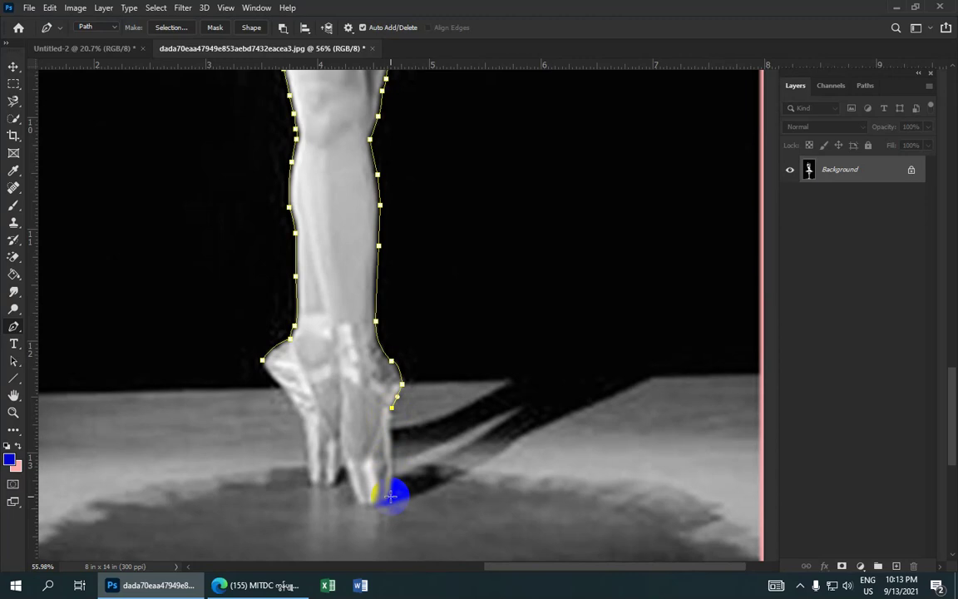
pyautogui.moveTo(388, 497); pyautogui.dragTo(376, 526)
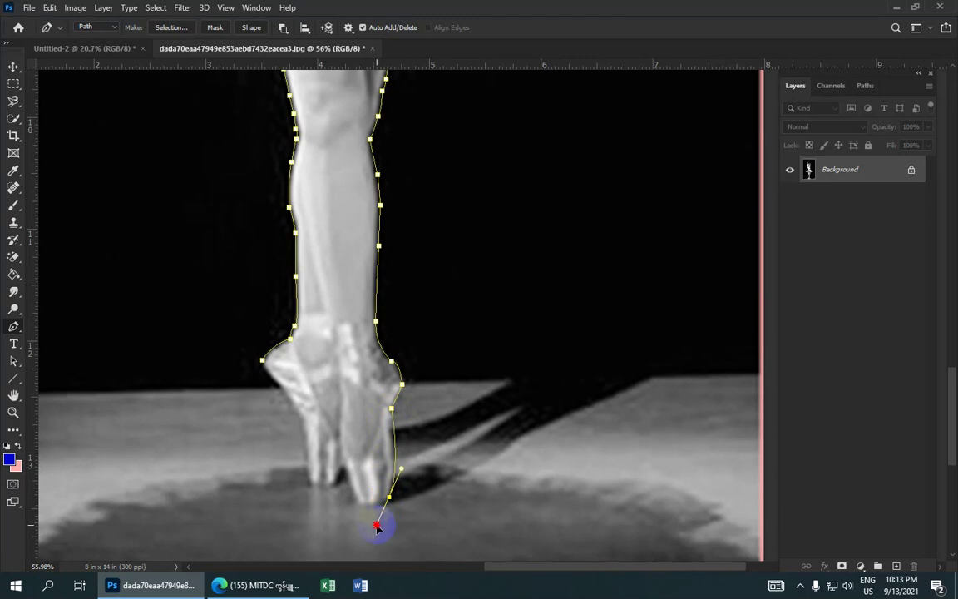
# Continue the outline along the inner shoe and up the left shoe, closing it at the start anchor.
pyautogui.click(341, 471)
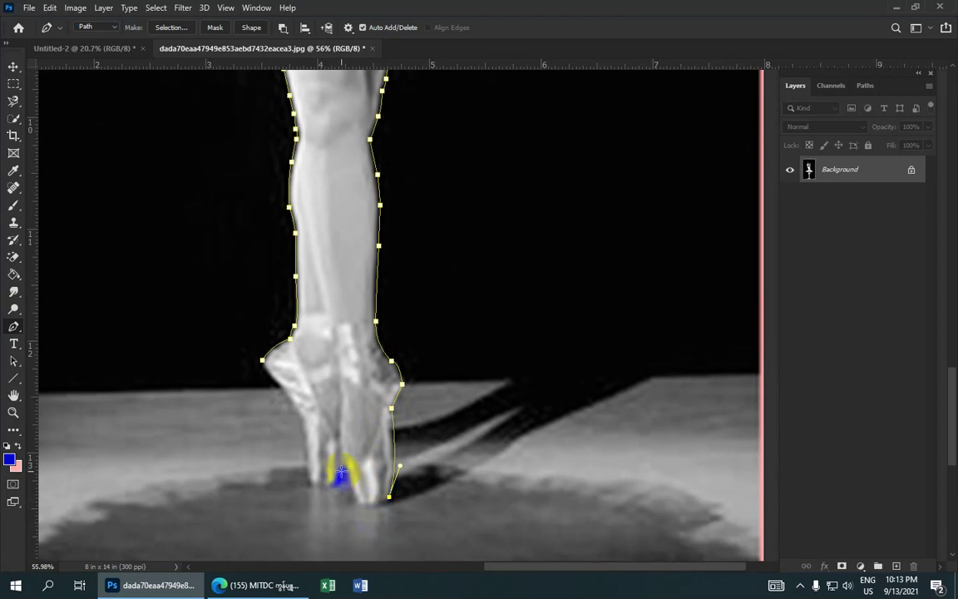
pyautogui.moveTo(344, 467); pyautogui.dragTo(333, 412)
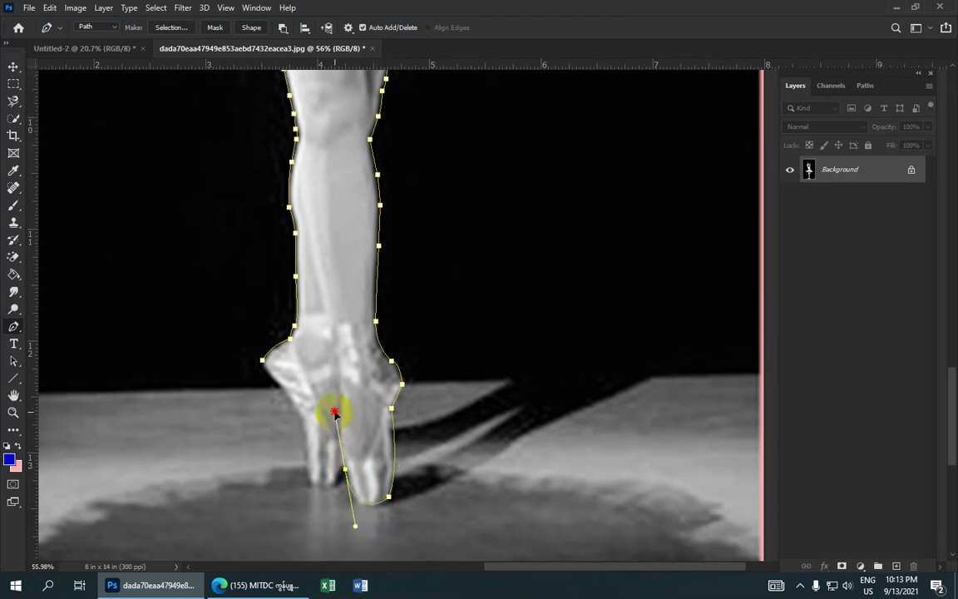
pyautogui.keyDown('alt'); pyautogui.click(345, 470); pyautogui.keyUp('alt')
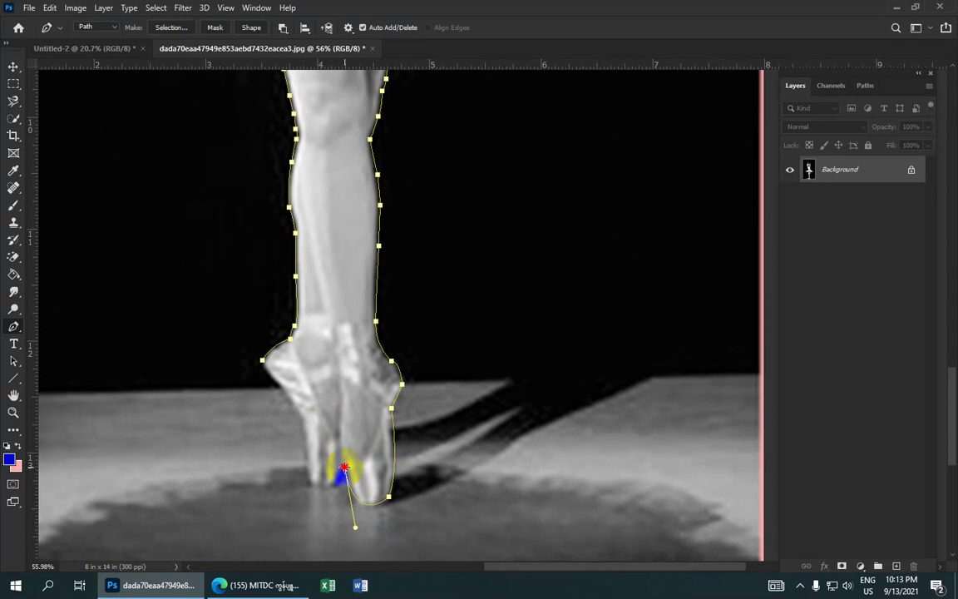
pyautogui.moveTo(344, 468); pyautogui.dragTo(329, 486)
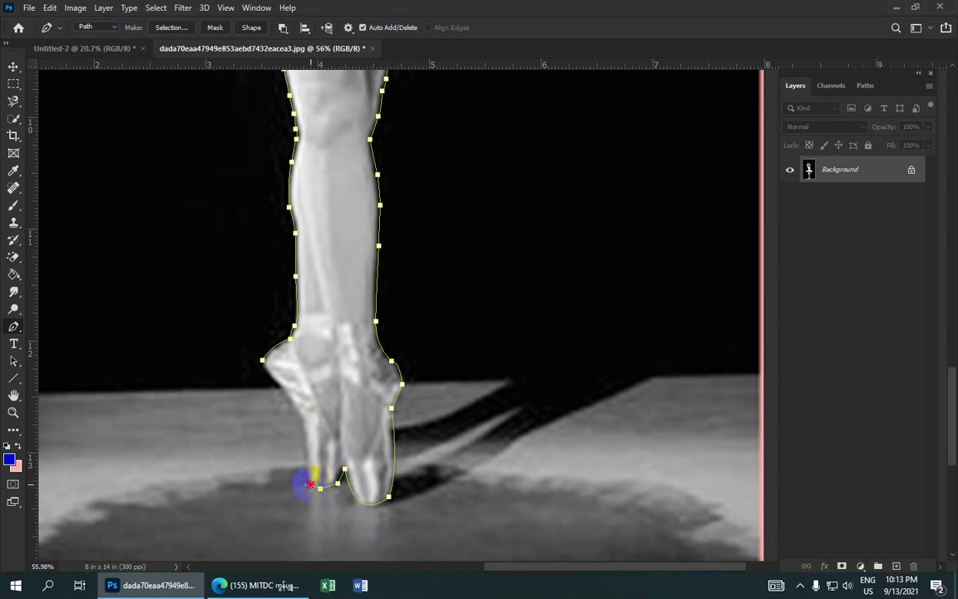
pyautogui.moveTo(263, 376)
pyautogui.mouseDown()
pyautogui.moveTo(275, 402)
pyautogui.moveTo(288, 405)
pyautogui.moveTo(266, 368)
pyautogui.mouseUp()
pyautogui.click(264, 368)
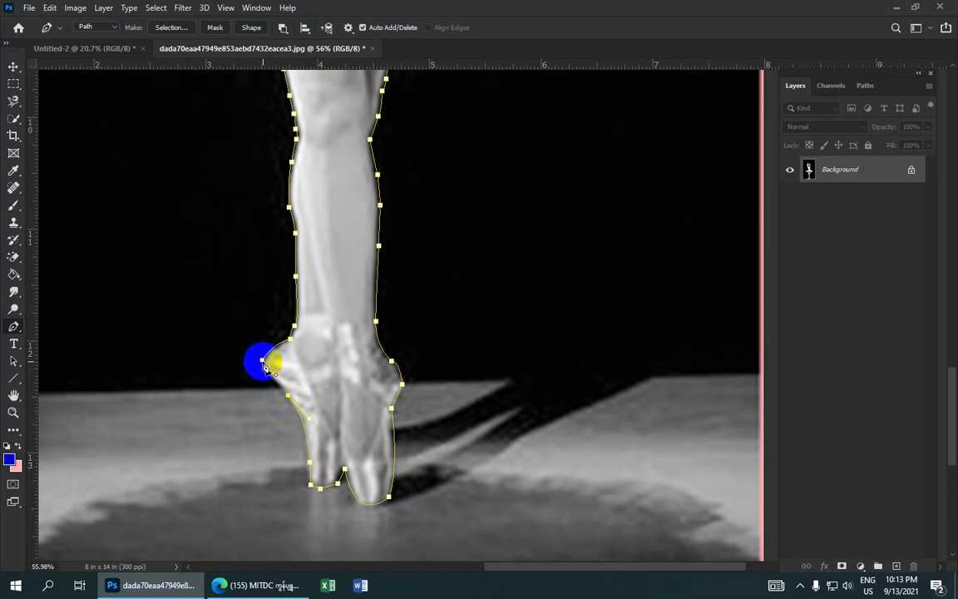
pyautogui.moveTo(264, 367); pyautogui.dragTo(284, 336)
# Convert the finished ballerina path into a selection with a 1 px feather.
pyautogui.scroll(-6, 284, 336)
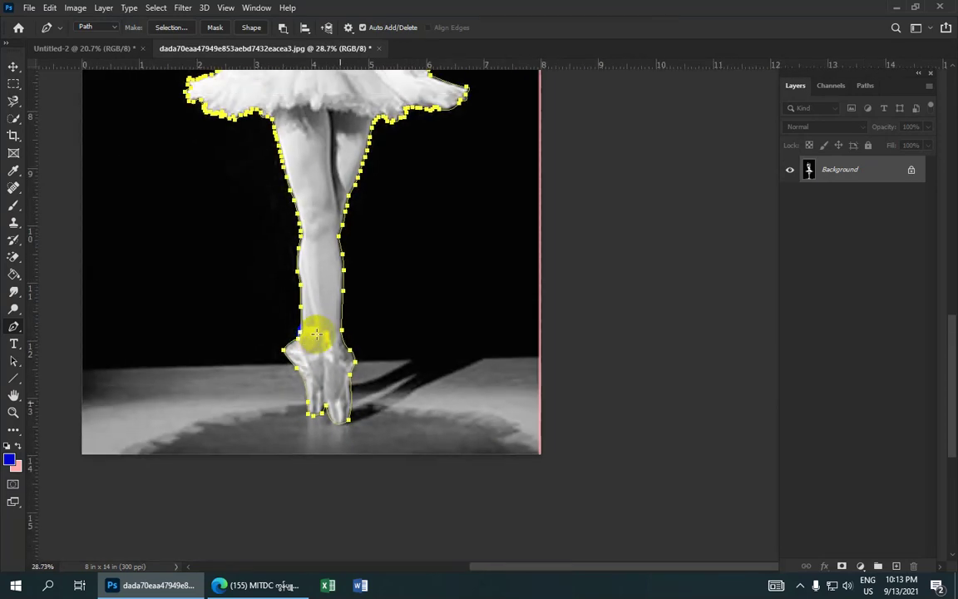
pyautogui.scroll(-1, 300, 107)
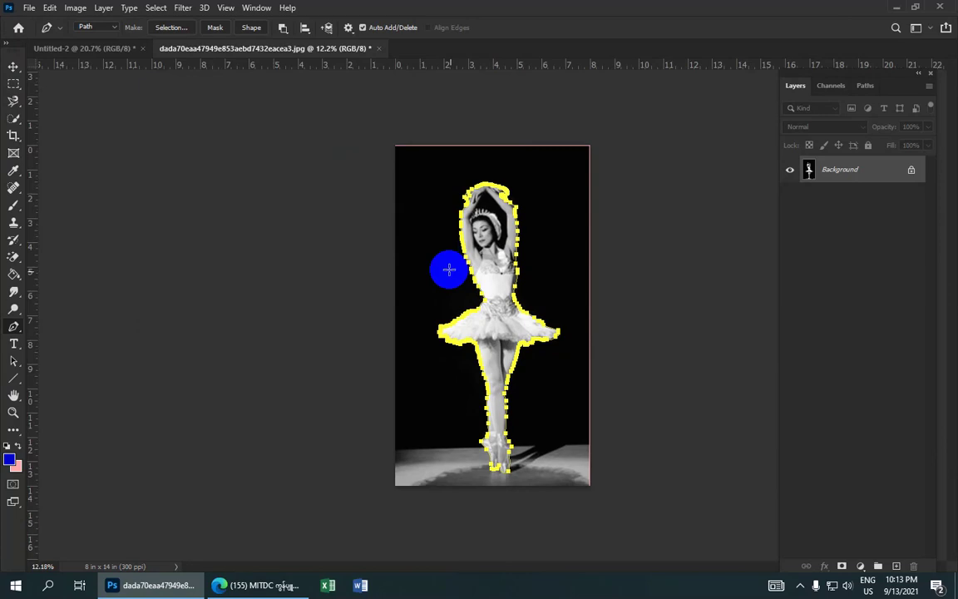
pyautogui.rightClick(489, 266)
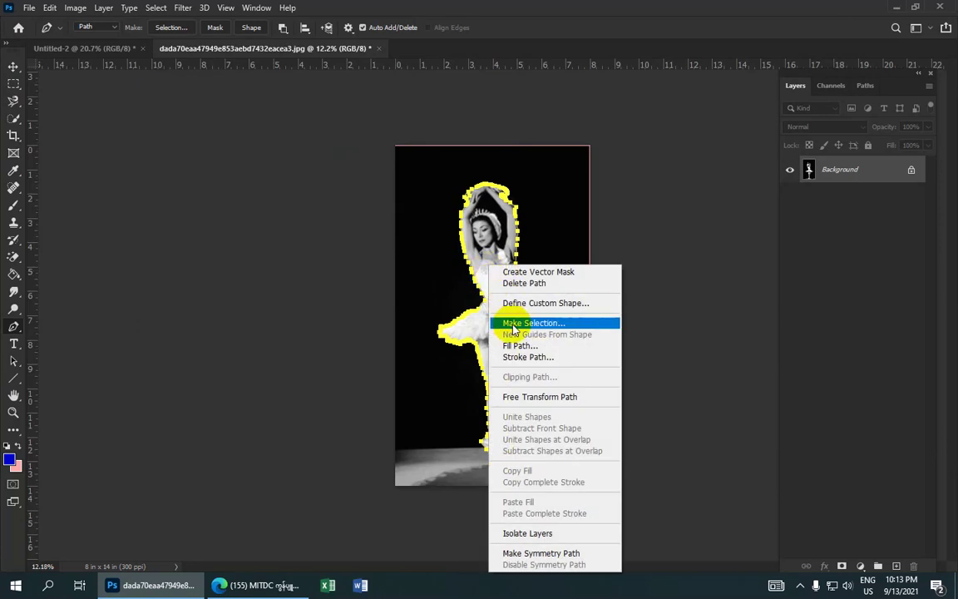
pyautogui.click(513, 327)
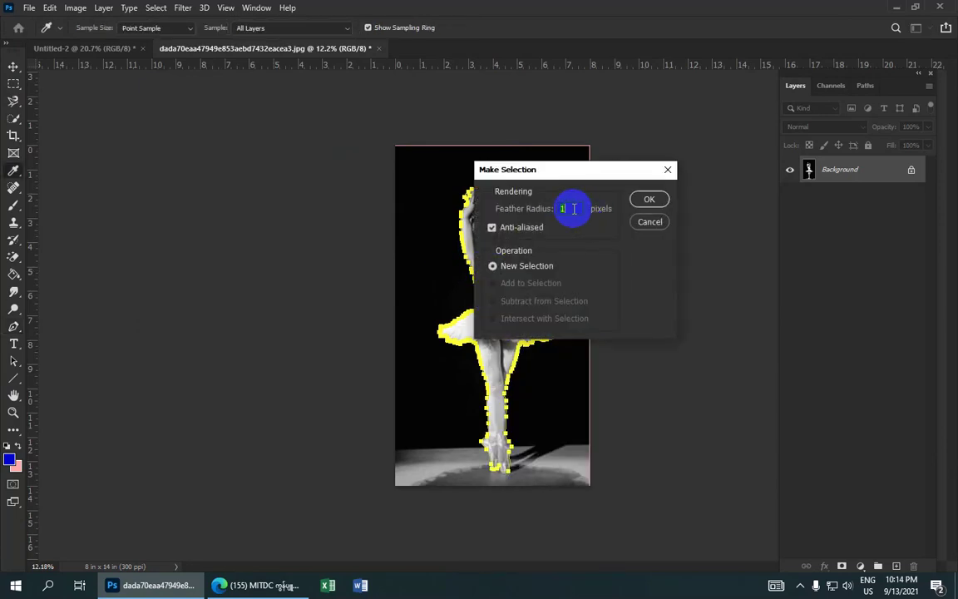
pyautogui.click(649, 198)
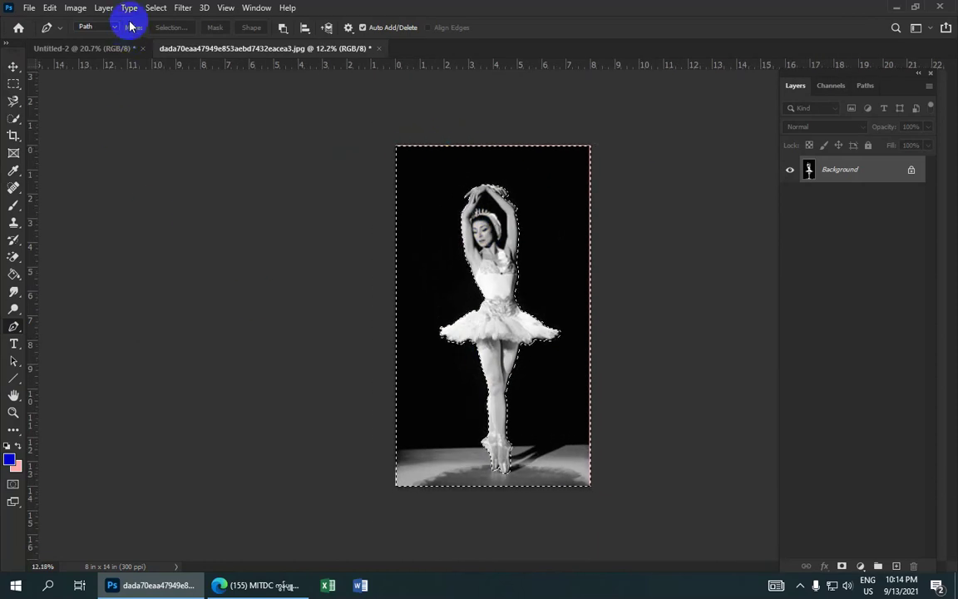
# Invert the selection, copy it to a new Layer 1 via Layer > New, and hide Background.
pyautogui.click(156, 9)
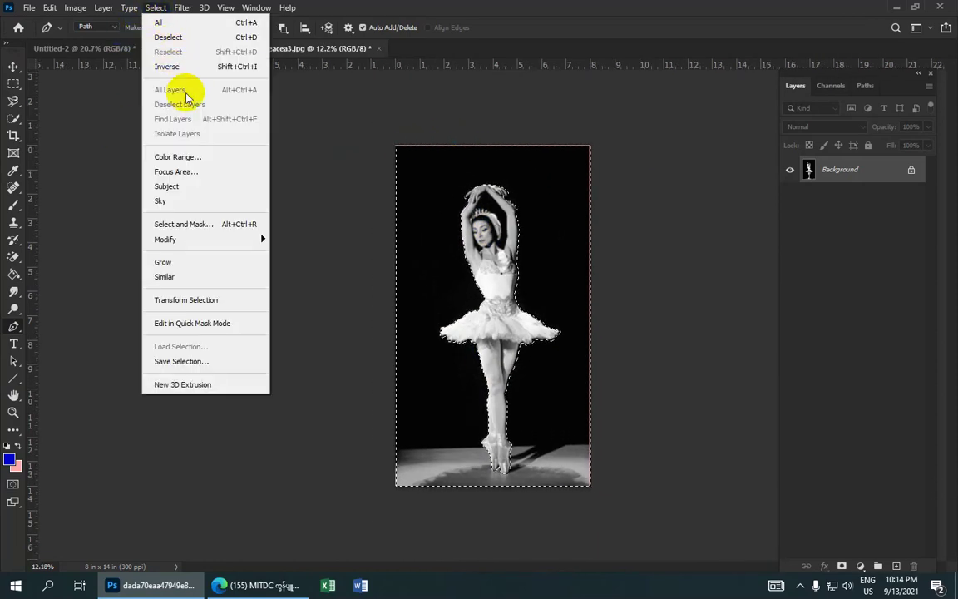
pyautogui.click(254, 73)
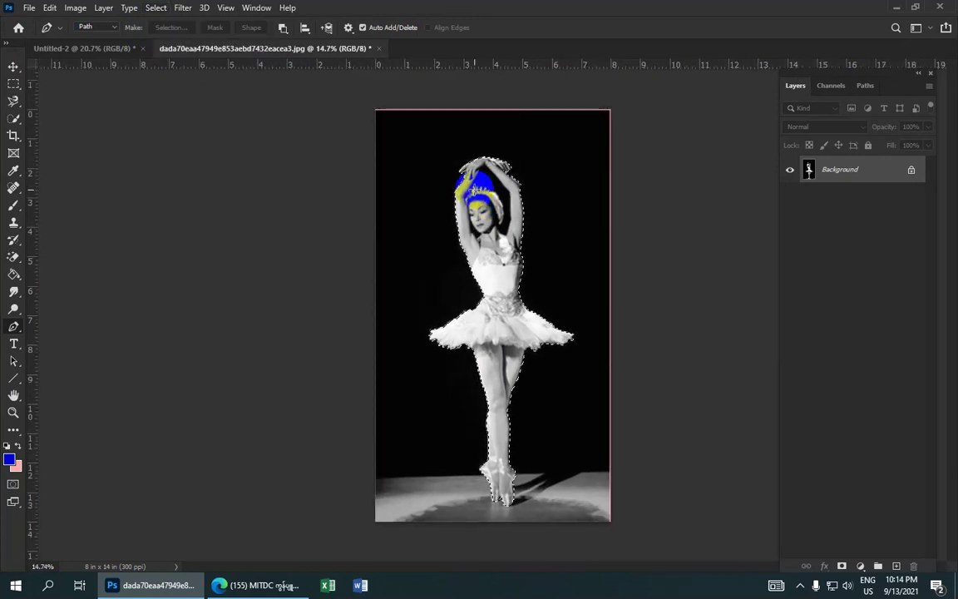
pyautogui.click(104, 10)
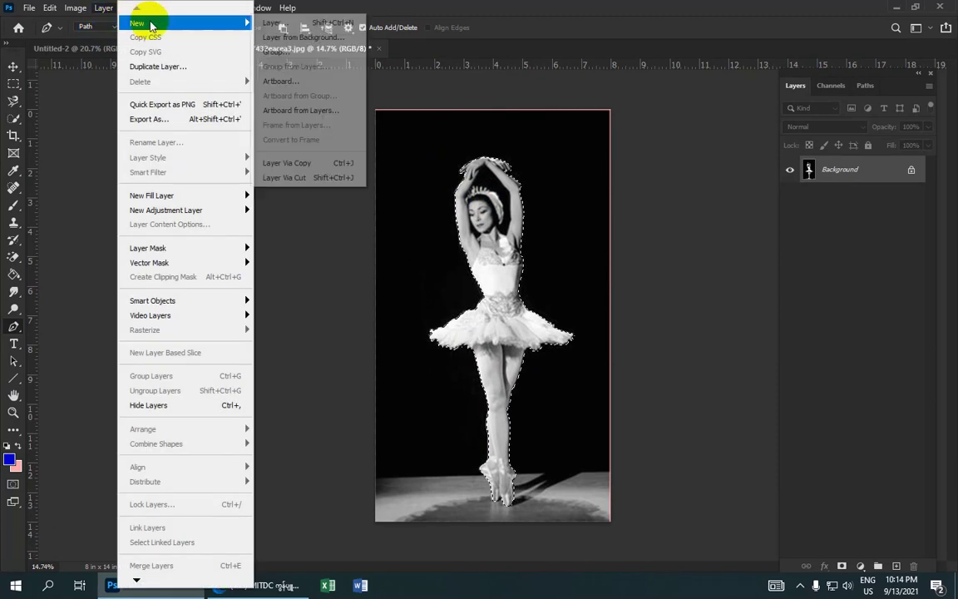
pyautogui.moveTo(185, 23)
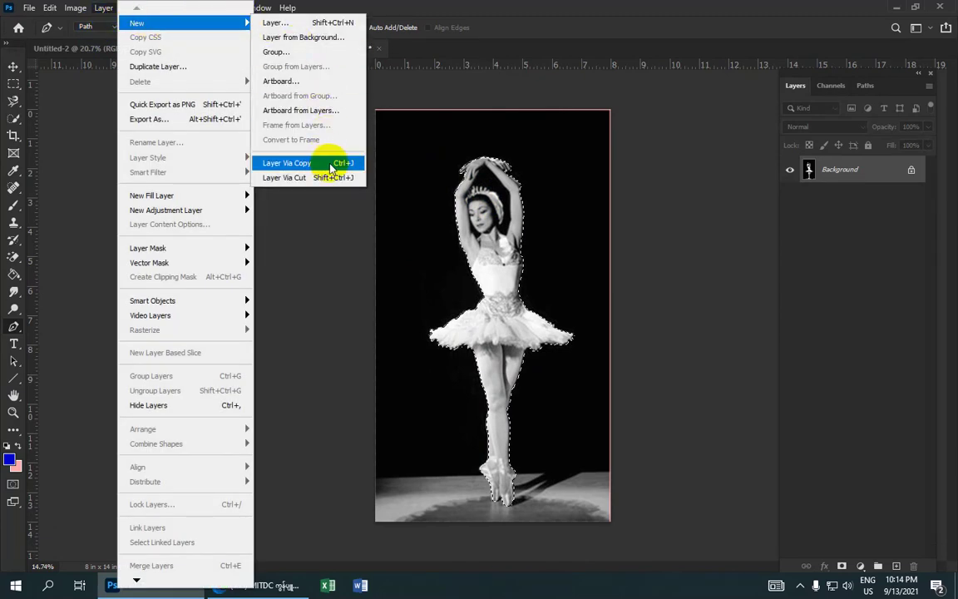
pyautogui.click(339, 163)
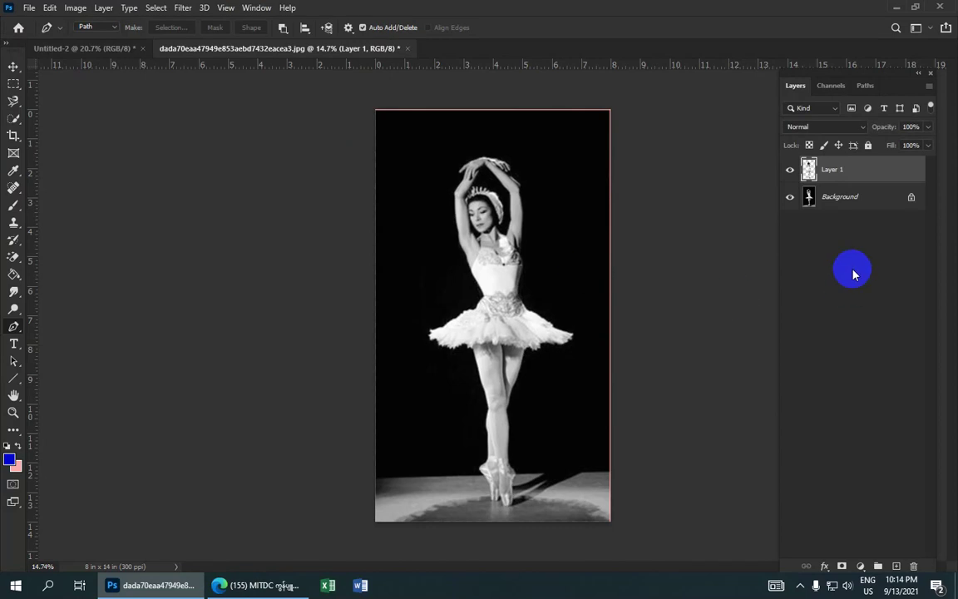
pyautogui.click(789, 197)
# Zoom in and start a pen path at the top of the arm gap, running down the right arm.
pyautogui.scroll(5, 499, 182)
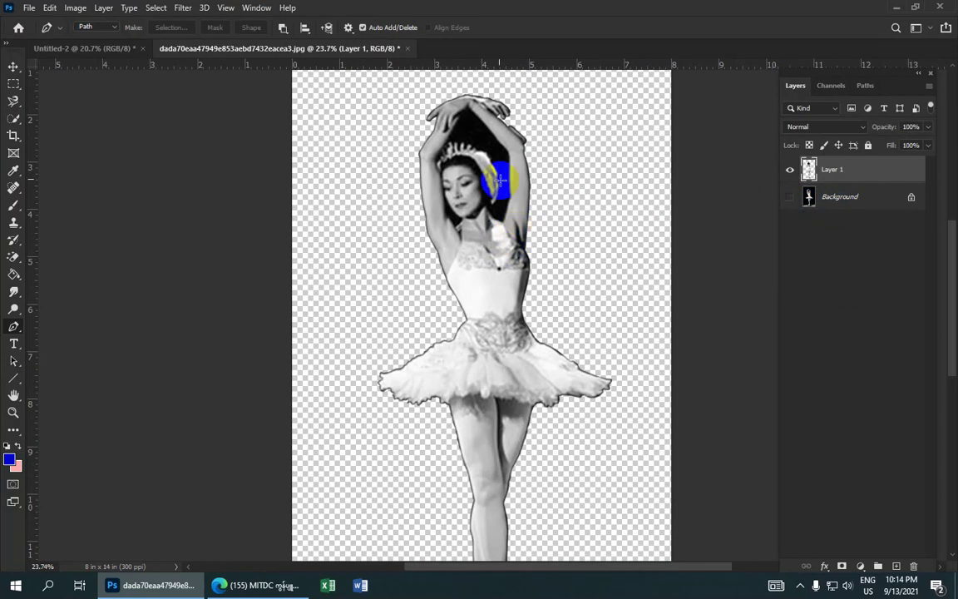
pyautogui.scroll(1, 471, 114)
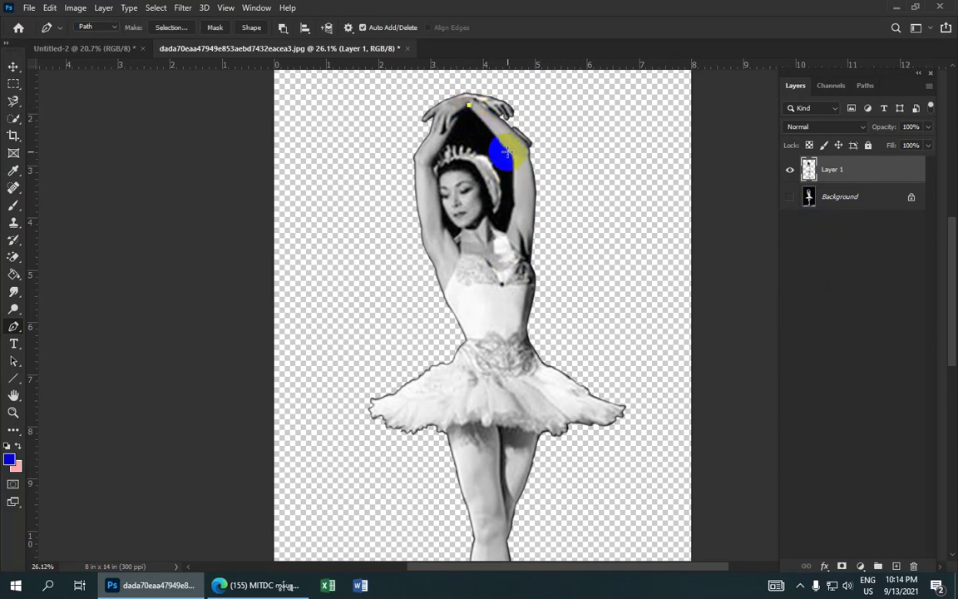
pyautogui.scroll(2, 512, 155)
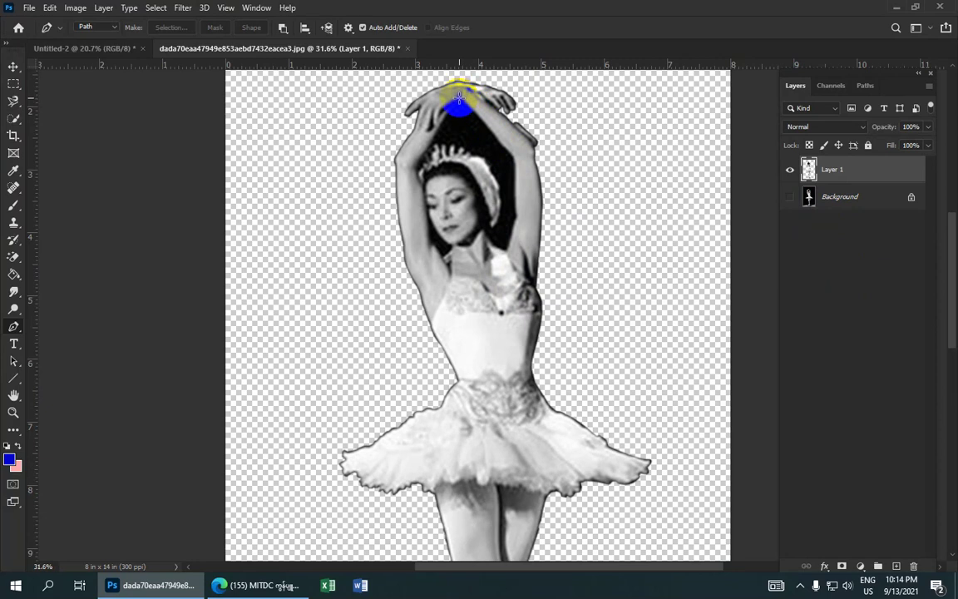
pyautogui.click(459, 98)
pyautogui.moveTo(512, 157); pyautogui.dragTo(521, 168)
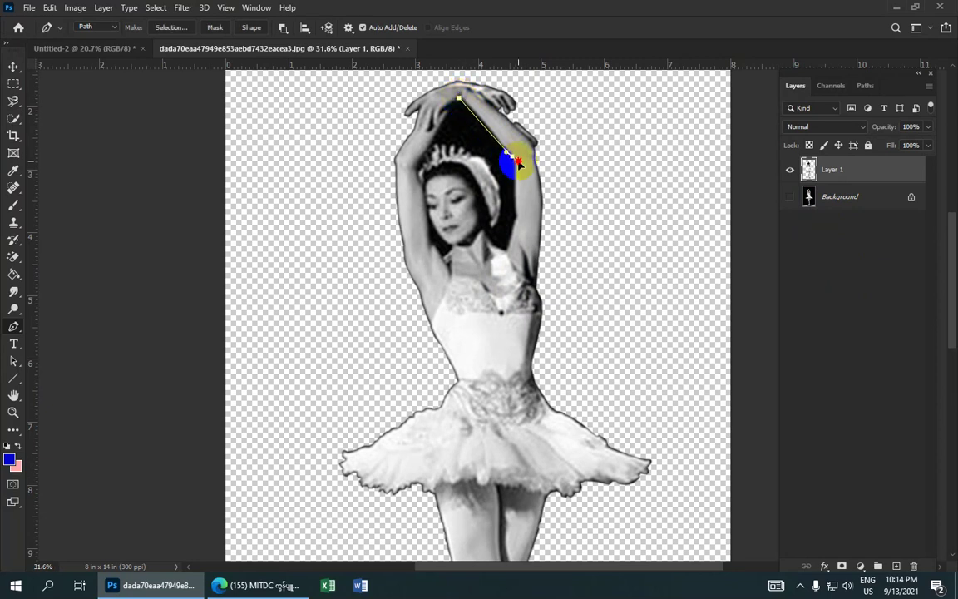
pyautogui.keyDown('alt'); pyautogui.click(512, 157); pyautogui.keyUp('alt')
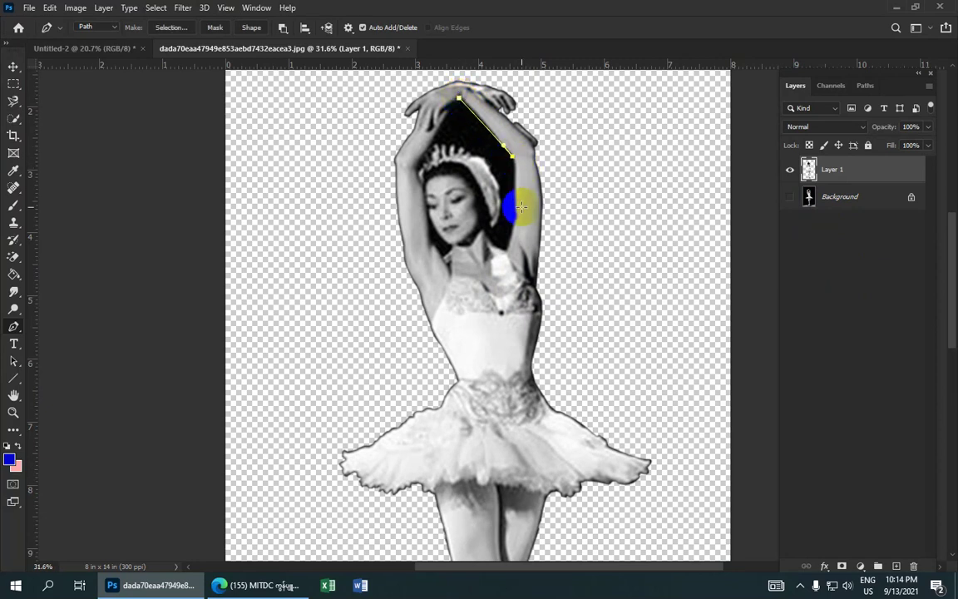
pyautogui.click(514, 215)
pyautogui.click(514, 193)
pyautogui.click(516, 191)
pyautogui.moveTo(516, 216); pyautogui.dragTo(507, 249)
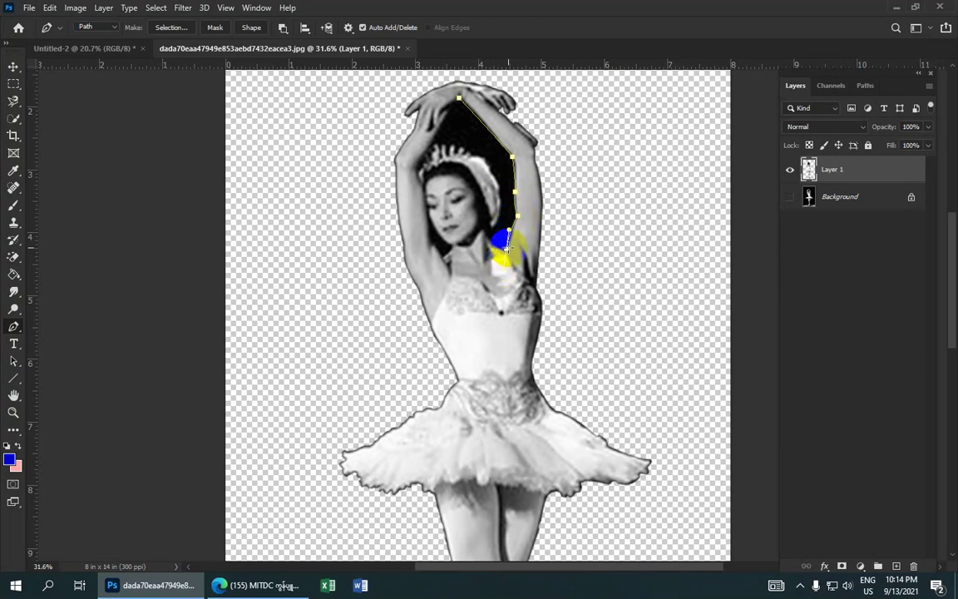
pyautogui.moveTo(506, 248); pyautogui.dragTo(505, 248)
# Carry the path across the gap's bottom and curve it around the headpiece.
pyautogui.click(490, 237)
pyautogui.click(496, 225)
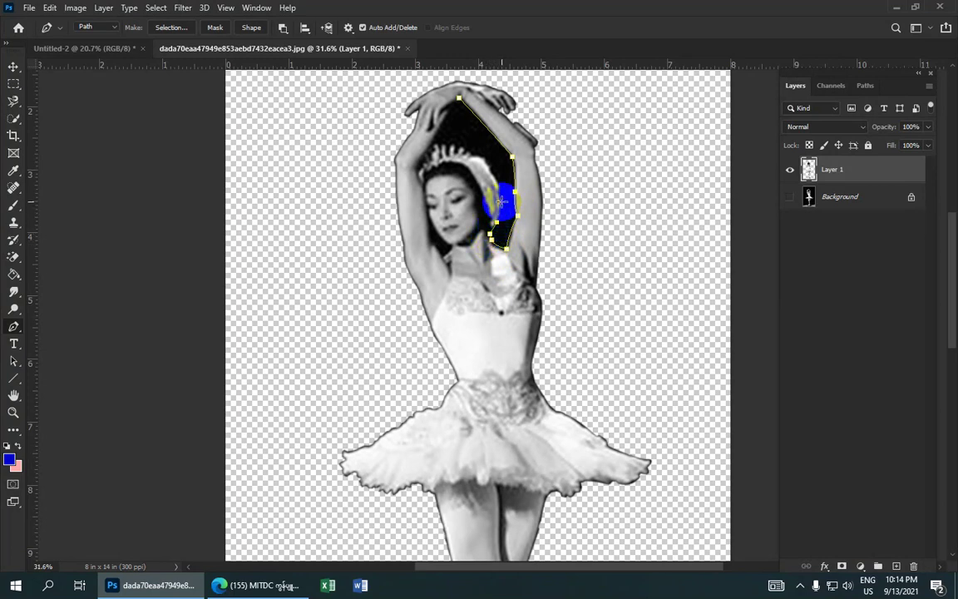
pyautogui.click(502, 195)
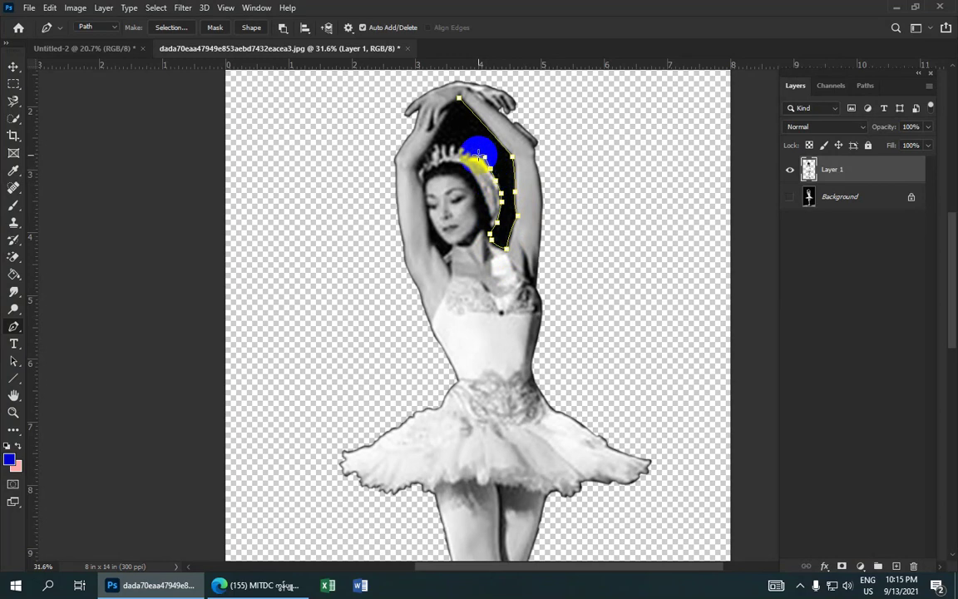
pyautogui.click(470, 150)
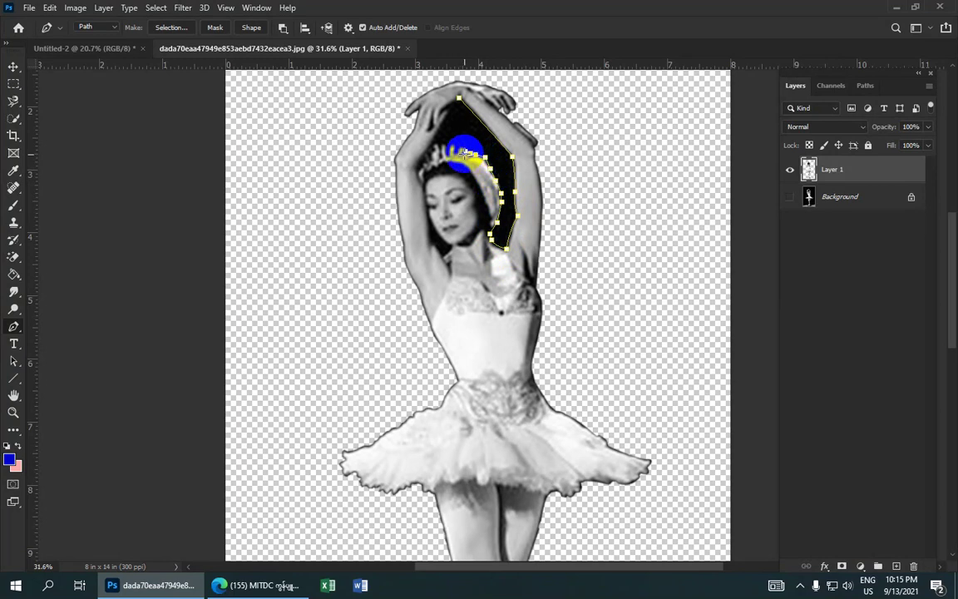
pyautogui.scroll(3, 463, 148)
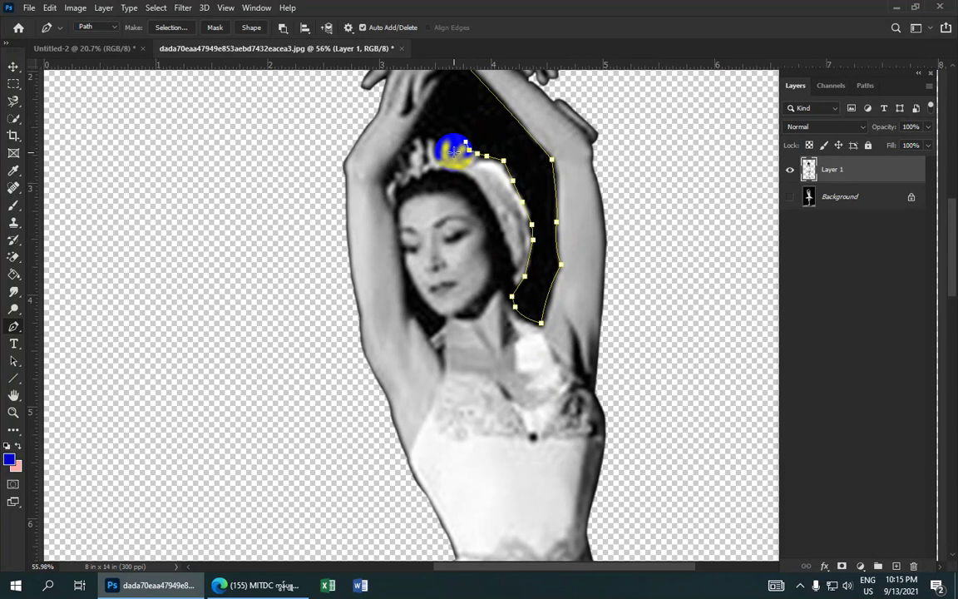
pyautogui.click(454, 151)
pyautogui.moveTo(450, 143); pyautogui.dragTo(443, 156)
pyautogui.moveTo(442, 154); pyautogui.dragTo(432, 146)
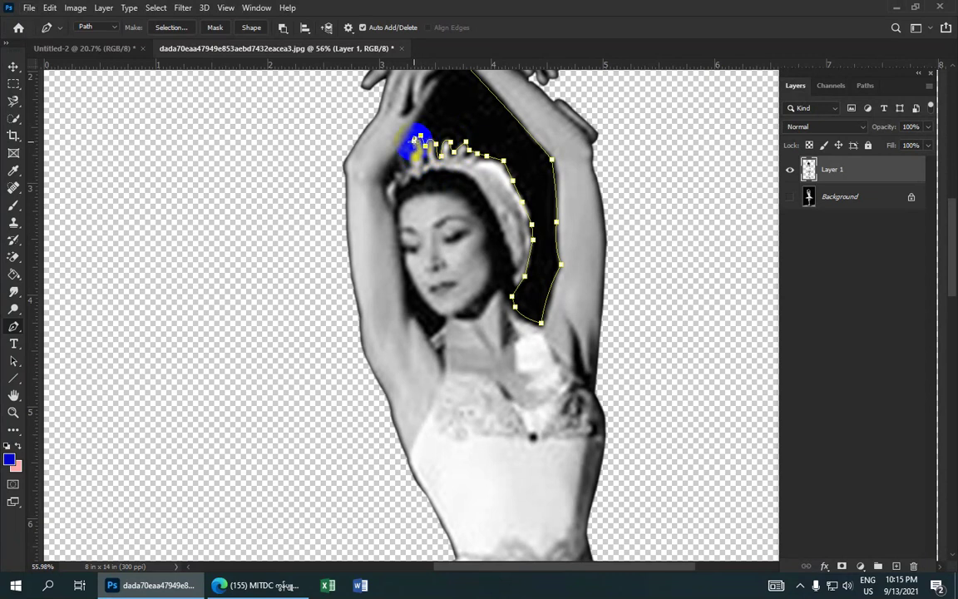
# Trace up the left arm's edge under the crossed hands and close the path at its start.
pyautogui.scroll(2, 413, 139)
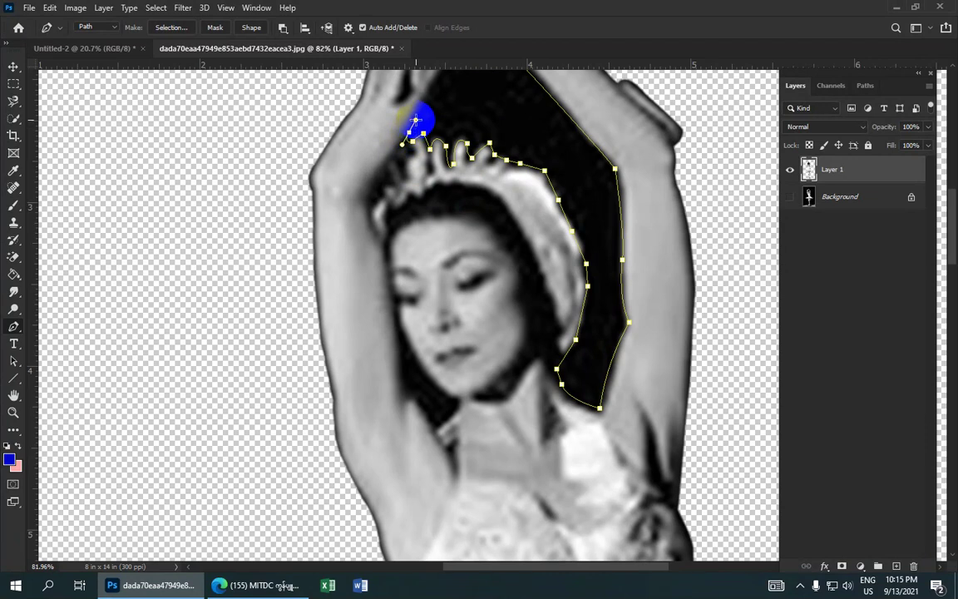
pyautogui.moveTo(434, 122); pyautogui.dragTo(402, 169)
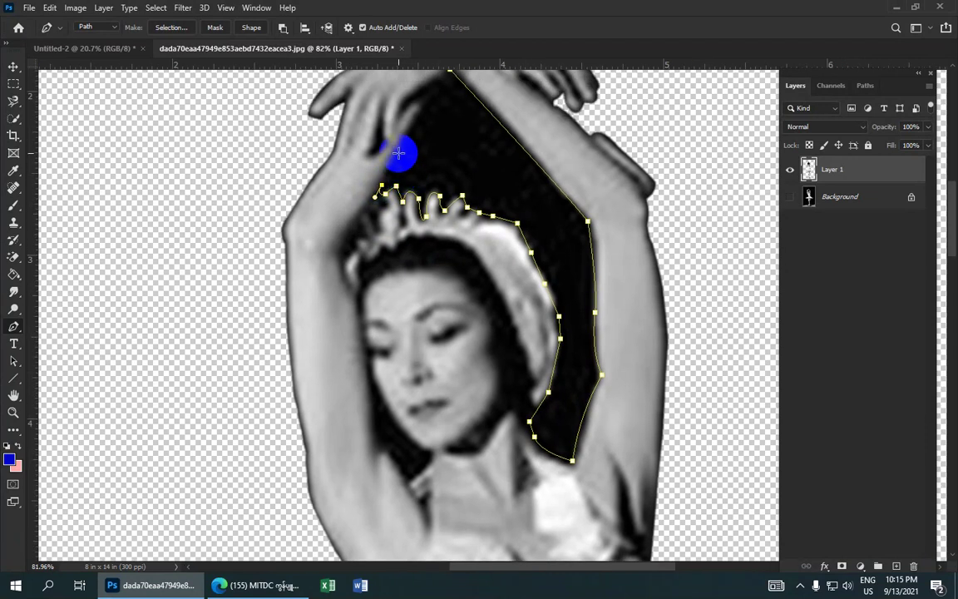
pyautogui.click(397, 150)
pyautogui.click(417, 115)
pyautogui.moveTo(405, 108); pyautogui.dragTo(383, 124)
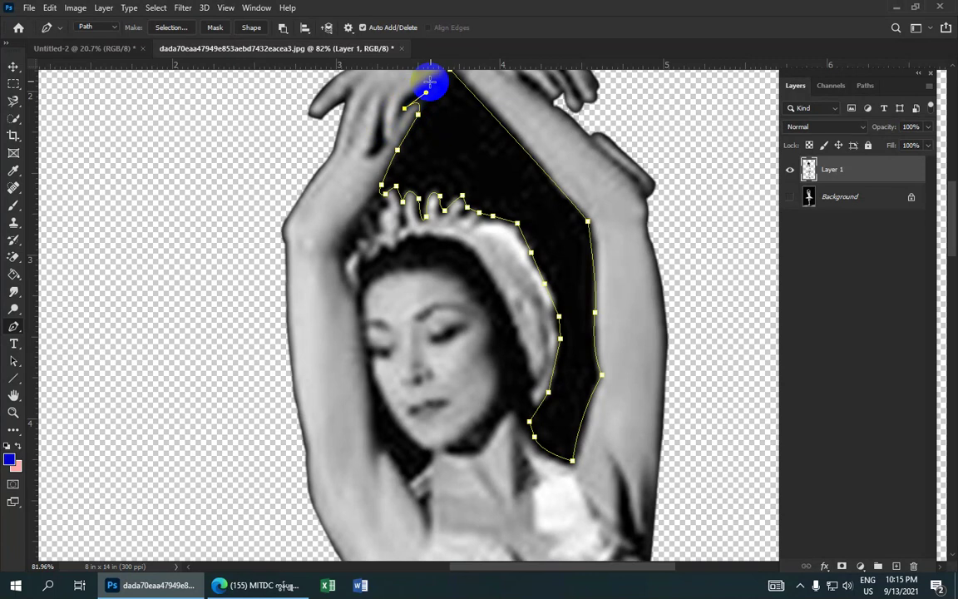
pyautogui.scroll(-2, 450, 85)
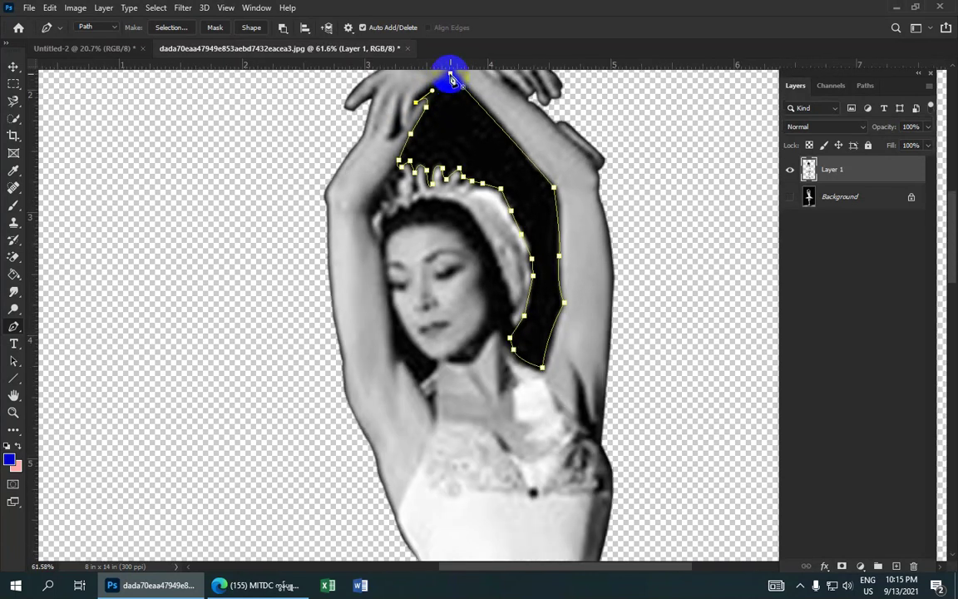
pyautogui.moveTo(450, 75); pyautogui.dragTo(458, 77)
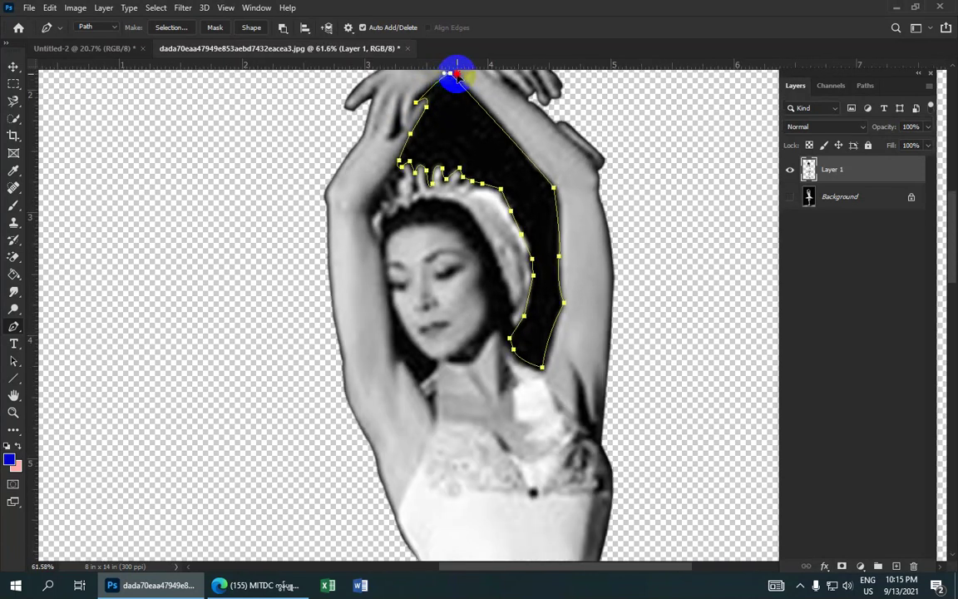
pyautogui.scroll(3, 458, 77)
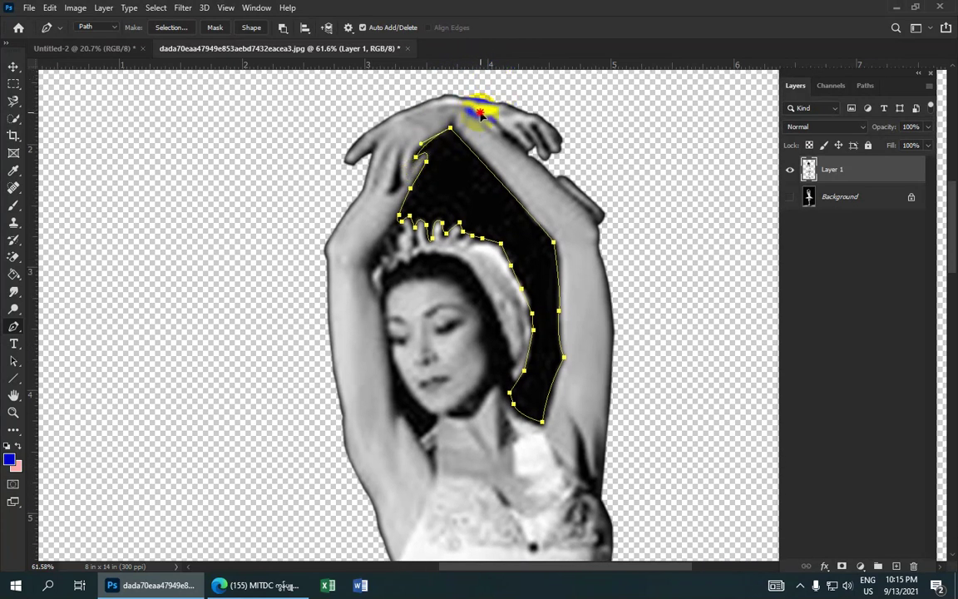
pyautogui.scroll(-2, 460, 172)
# Turn the traced arm-gap path into a selection.
pyautogui.rightClick(457, 174)
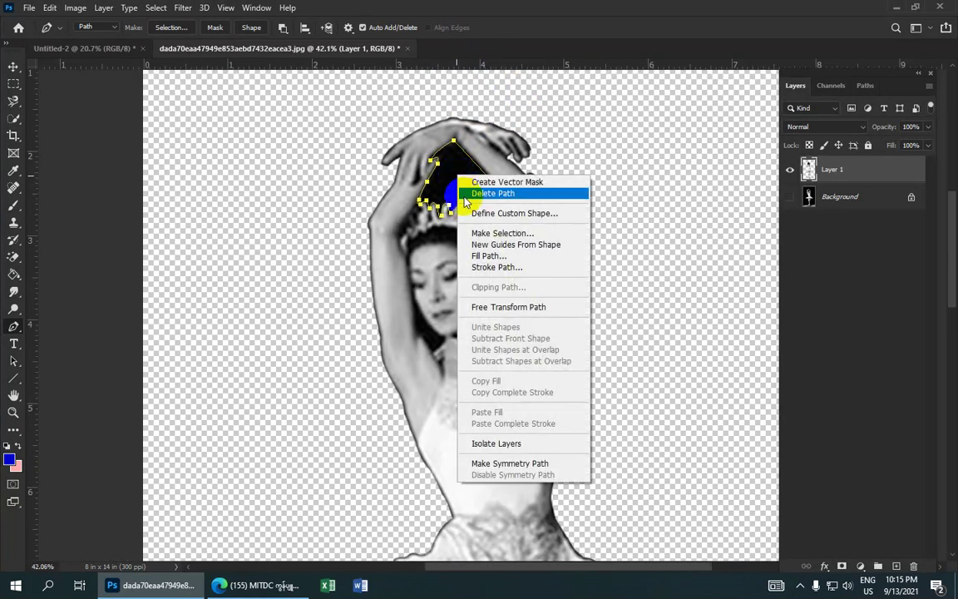
pyautogui.click(478, 235)
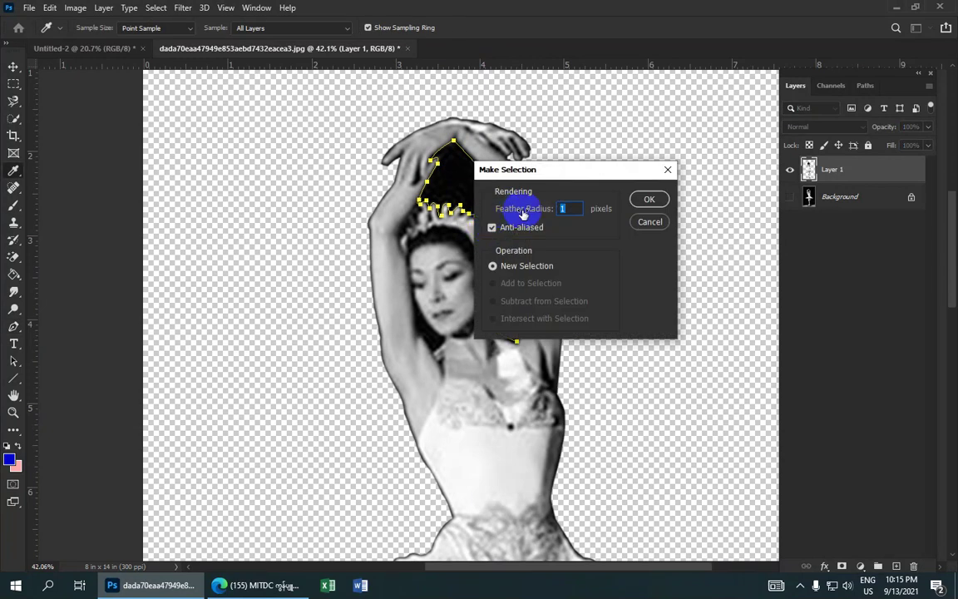
pyautogui.click(649, 199)
pyautogui.scroll(-2, 496, 214)
pyautogui.scroll(-1, 532, 194)
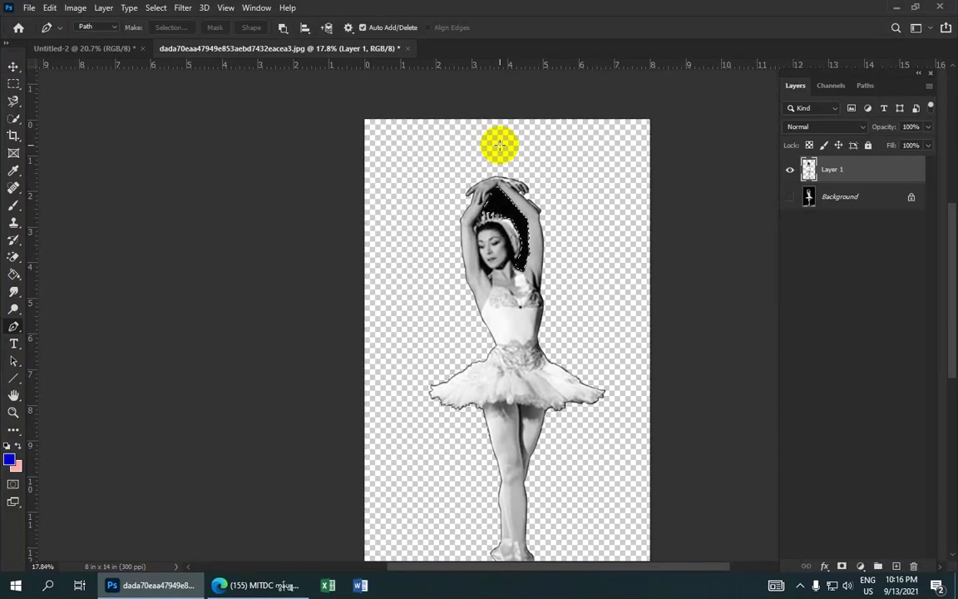
# Delete the selected gap pixels to transparency, then deselect.
pyautogui.click(480, 112)
pyautogui.click(651, 160)
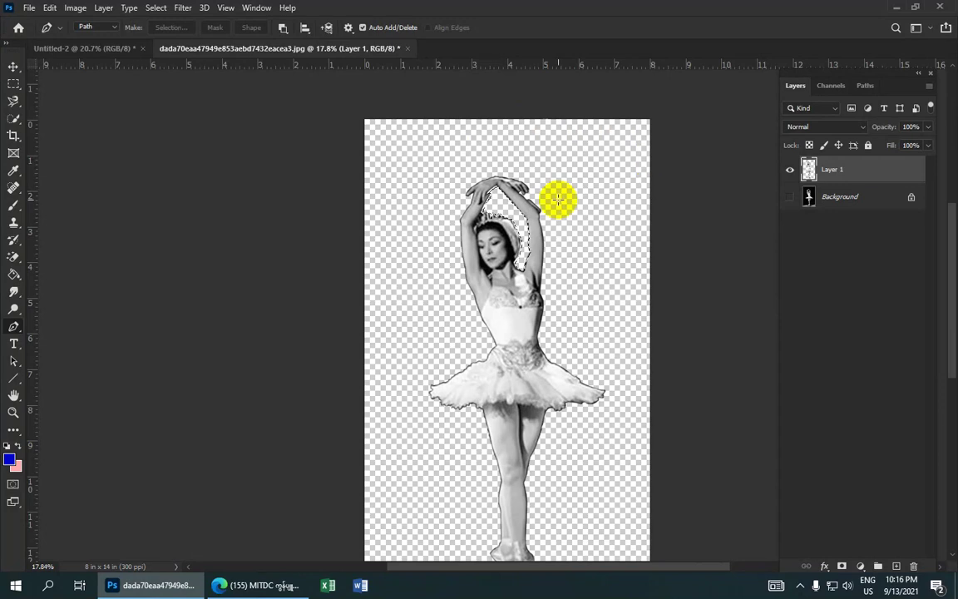
pyautogui.click(495, 199)
pyautogui.scroll(1, 495, 200)
pyautogui.scroll(2, 495, 199)
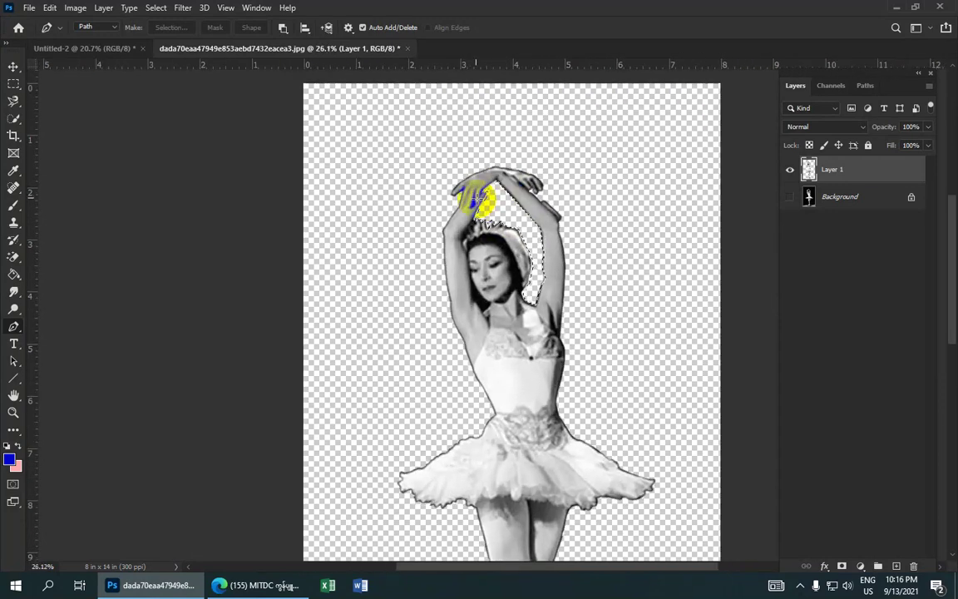
pyautogui.scroll(1, 497, 197)
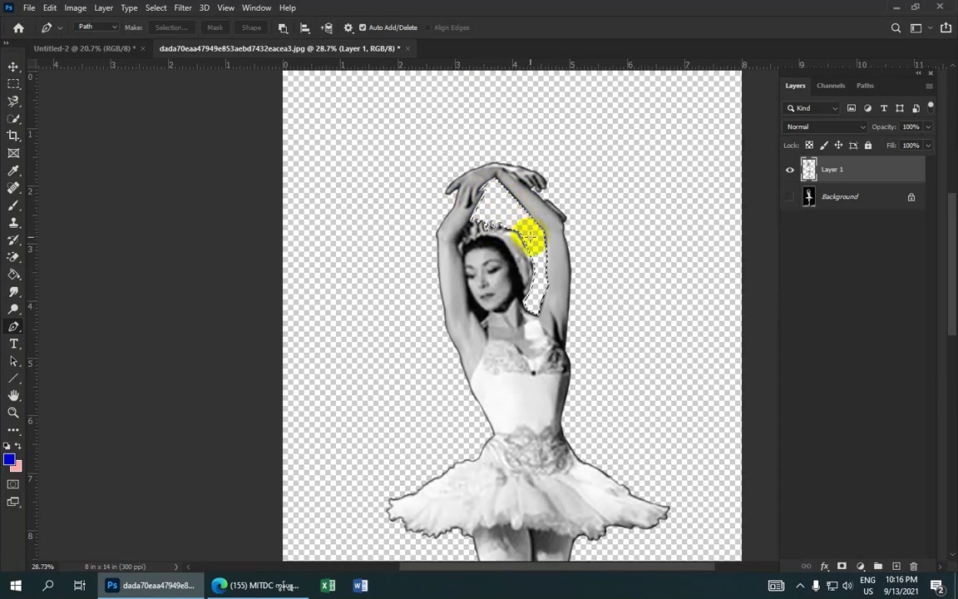
pyautogui.click(140, 134)
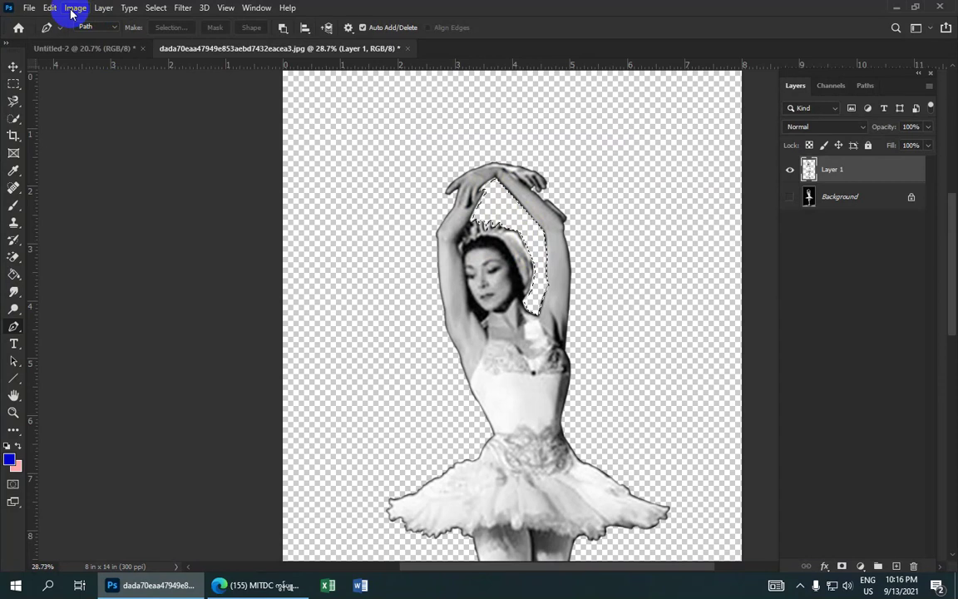
pyautogui.click(158, 8)
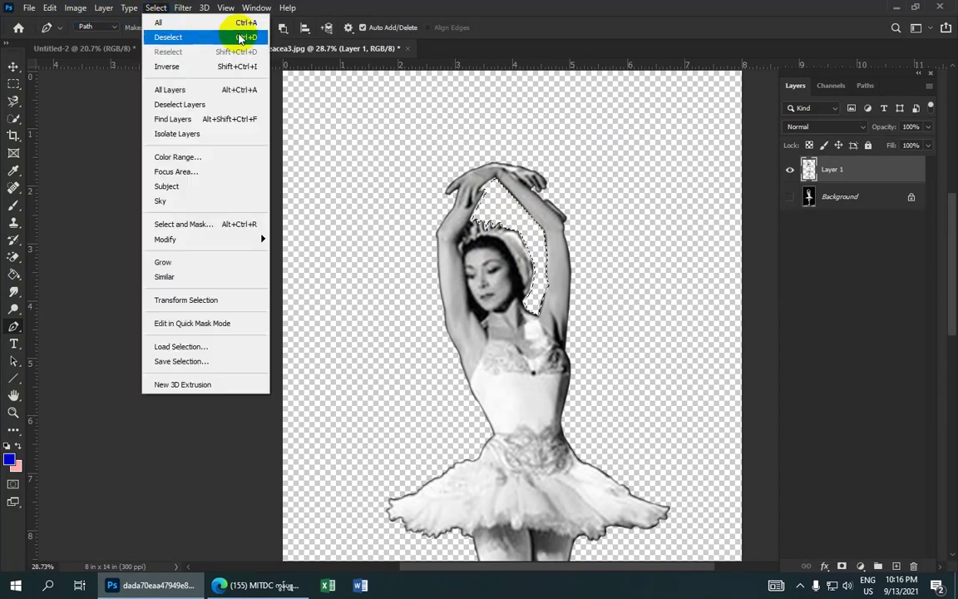
pyautogui.click(239, 38)
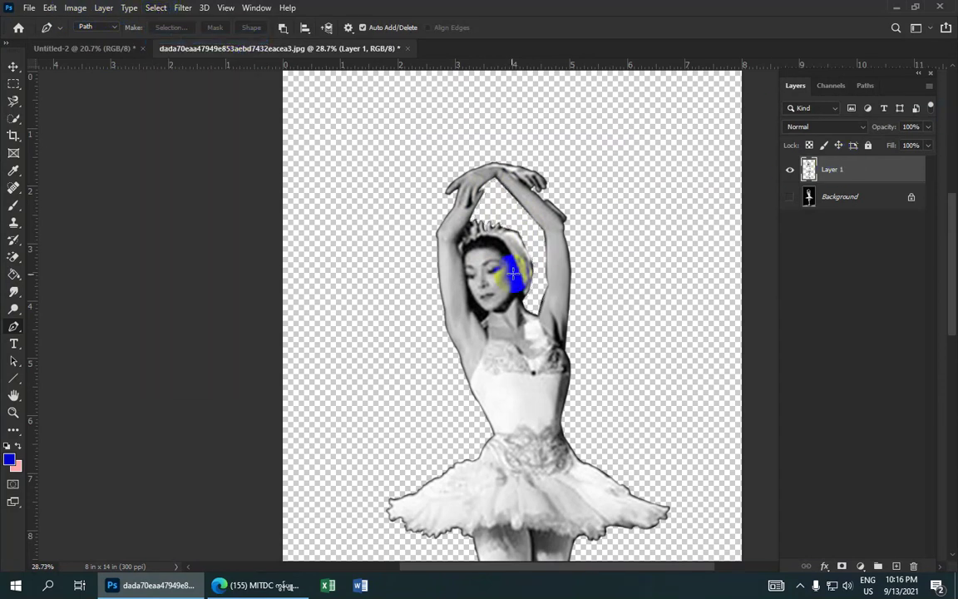
# Trace a closed pen path around the small gap between the cheek and left arm.
pyautogui.scroll(4, 488, 306)
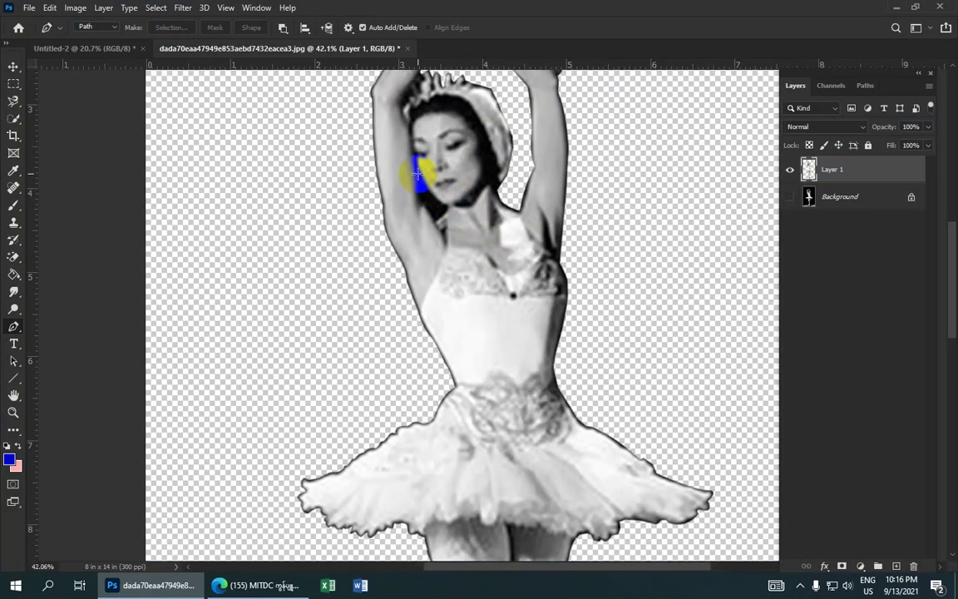
pyautogui.click(416, 173)
pyautogui.moveTo(429, 196); pyautogui.dragTo(455, 211)
pyautogui.click(433, 220)
pyautogui.click(424, 202)
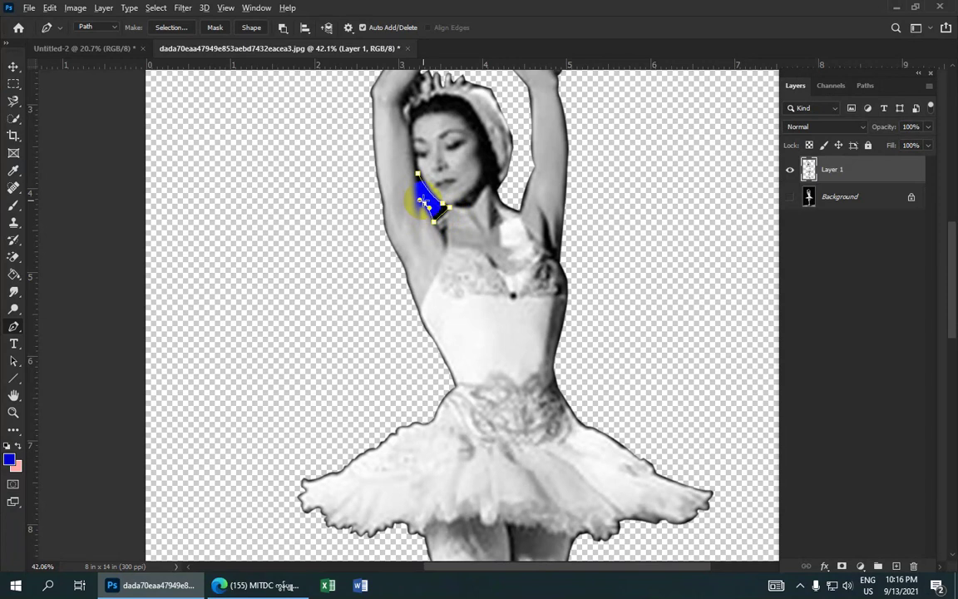
pyautogui.click(418, 174)
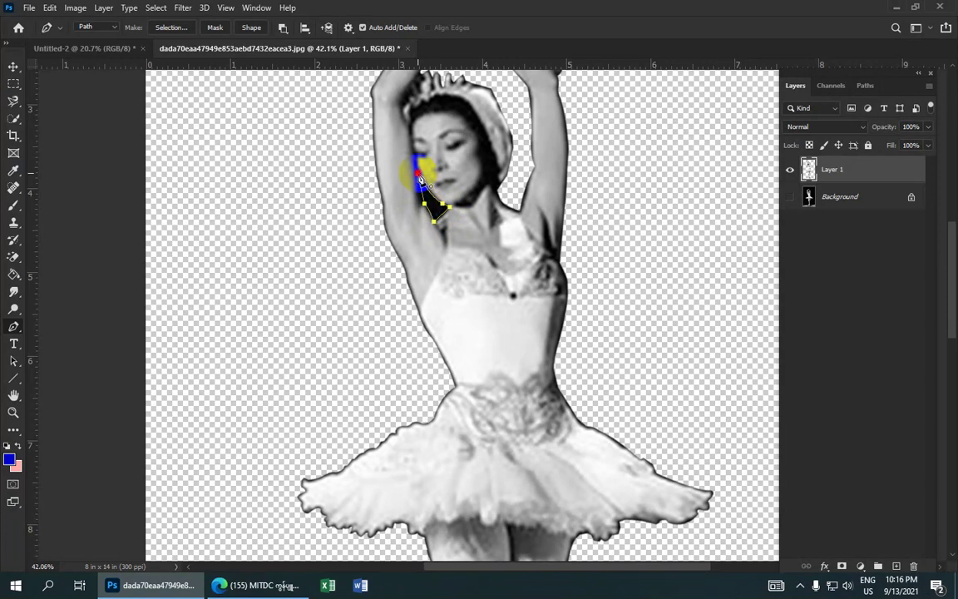
# Convert the cheek-gap path into a selection with a 1 px feather.
pyautogui.click(430, 204)
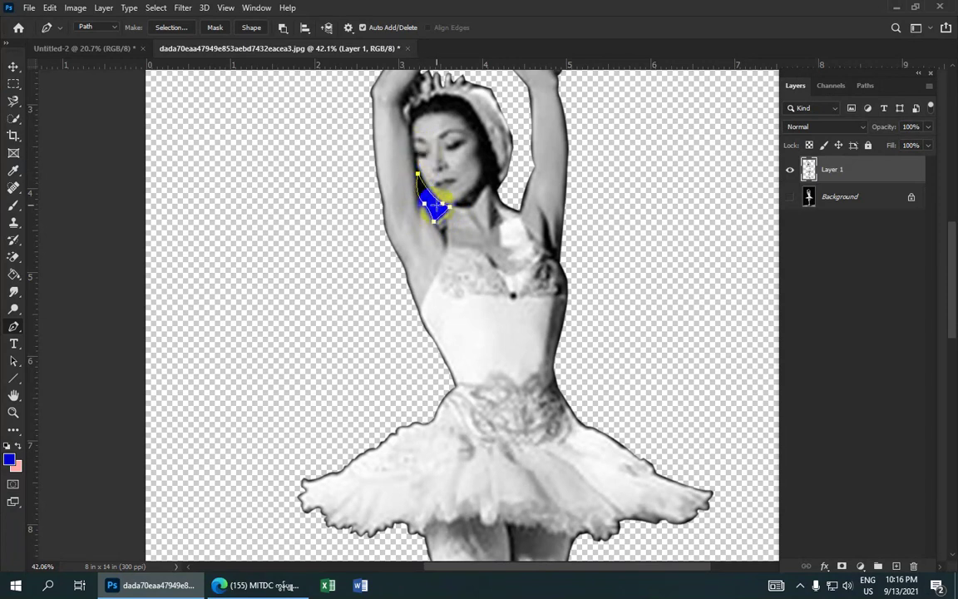
pyautogui.rightClick(434, 204)
pyautogui.click(433, 261)
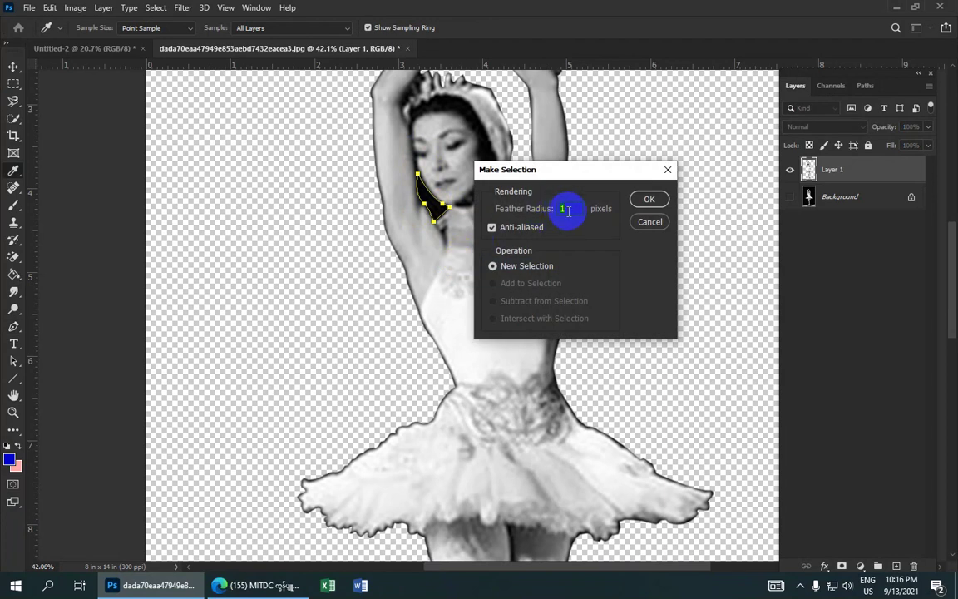
pyautogui.click(648, 203)
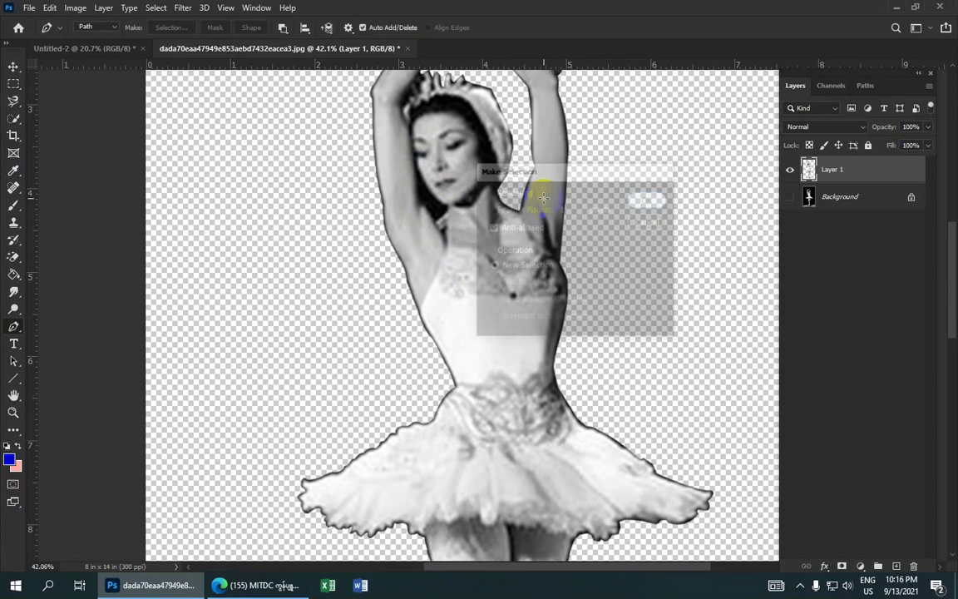
pyautogui.scroll(-3, 482, 203)
pyautogui.scroll(-2, 465, 203)
pyautogui.scroll(-2, 456, 137)
pyautogui.scroll(-1, 453, 137)
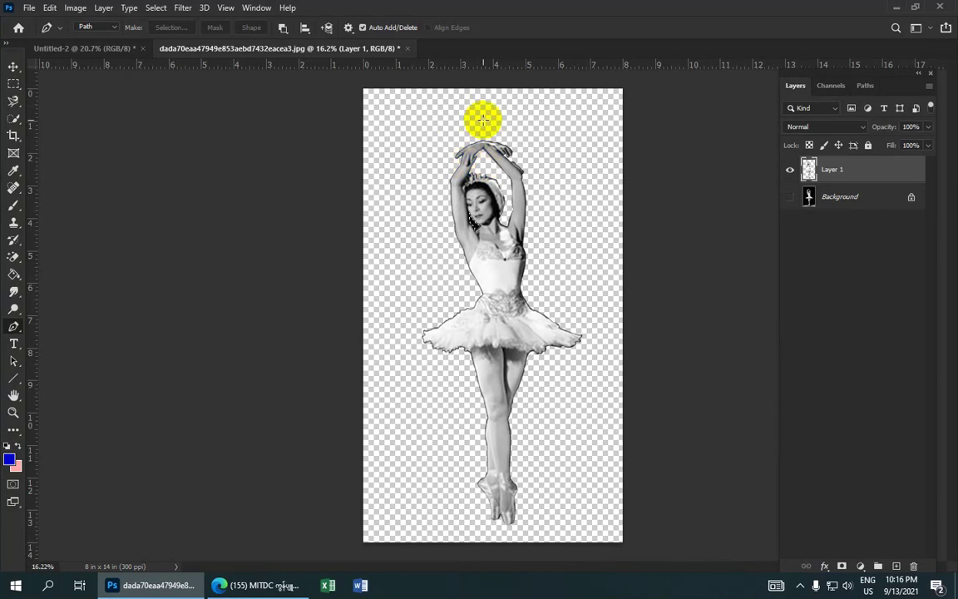
# Duplicate Layer 1 with Ctrl+J to create Layer 1 copy.
pyautogui.scroll(1, 481, 118)
pyautogui.scroll(3, 407, 213)
pyautogui.scroll(1, 472, 245)
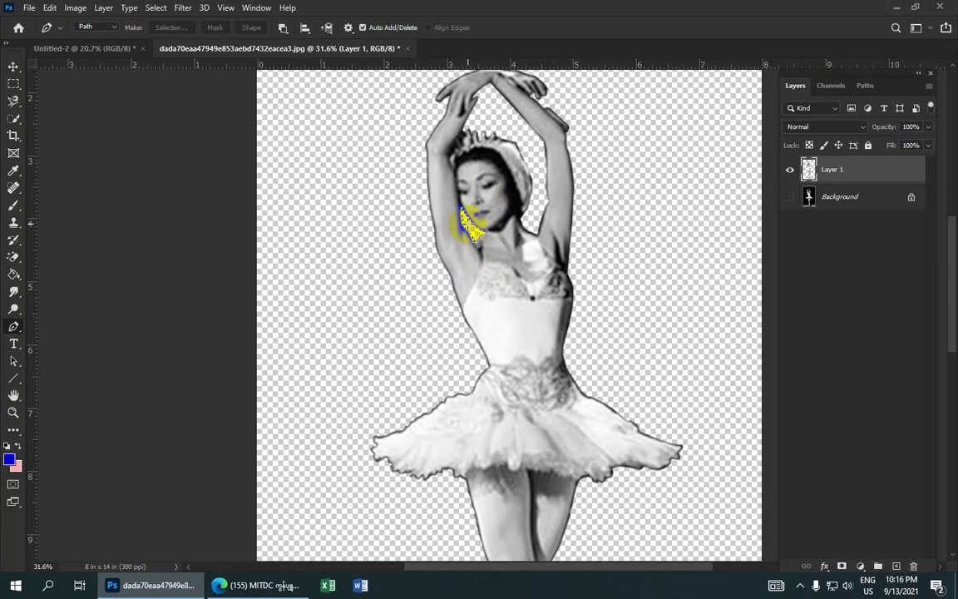
pyautogui.scroll(1, 470, 225)
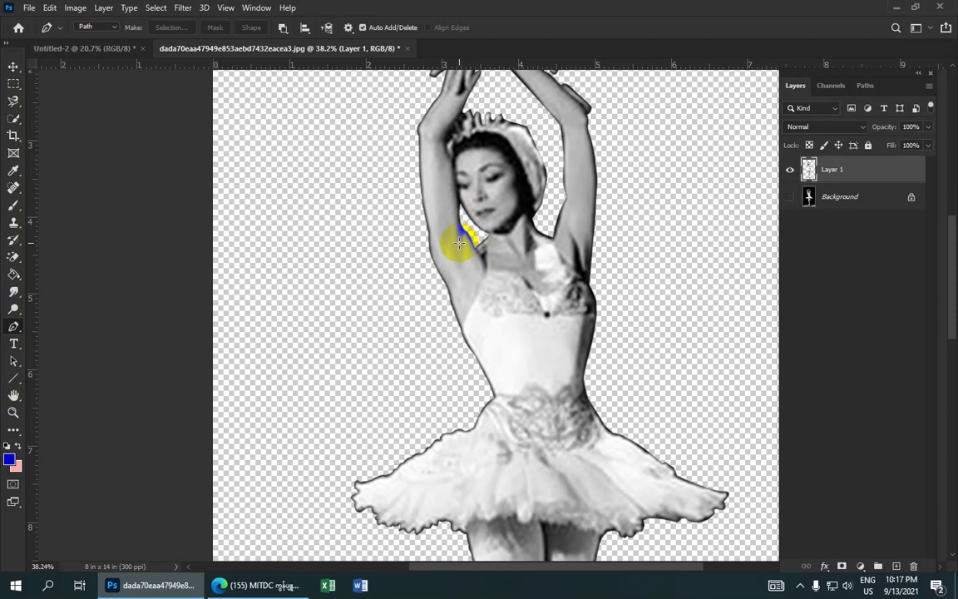
pyautogui.scroll(-2, 458, 242)
pyautogui.scroll(-1, 422, 261)
pyautogui.scroll(-1, 494, 277)
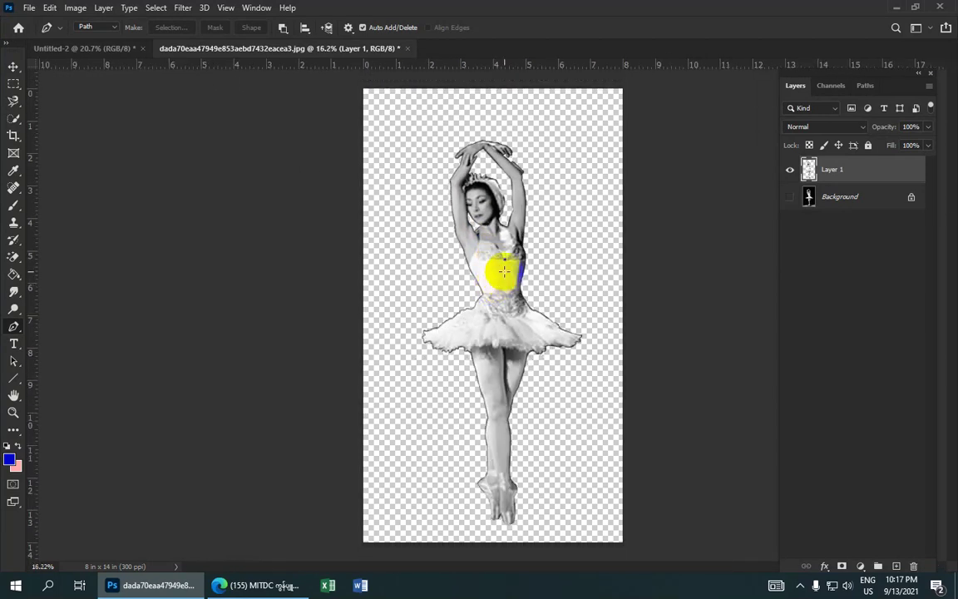
pyautogui.scroll(1, 504, 271)
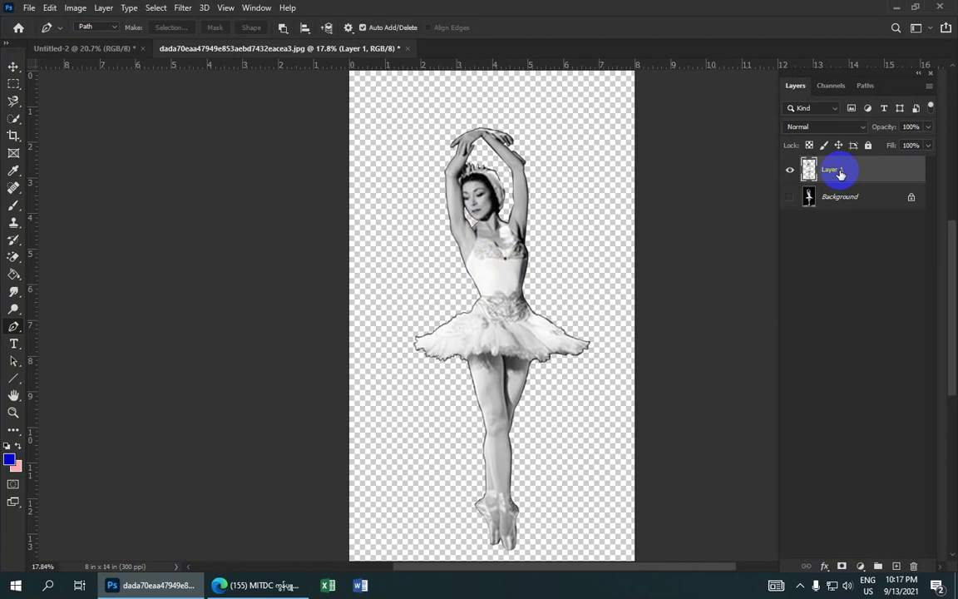
pyautogui.hotkey('ctrl', 'j')
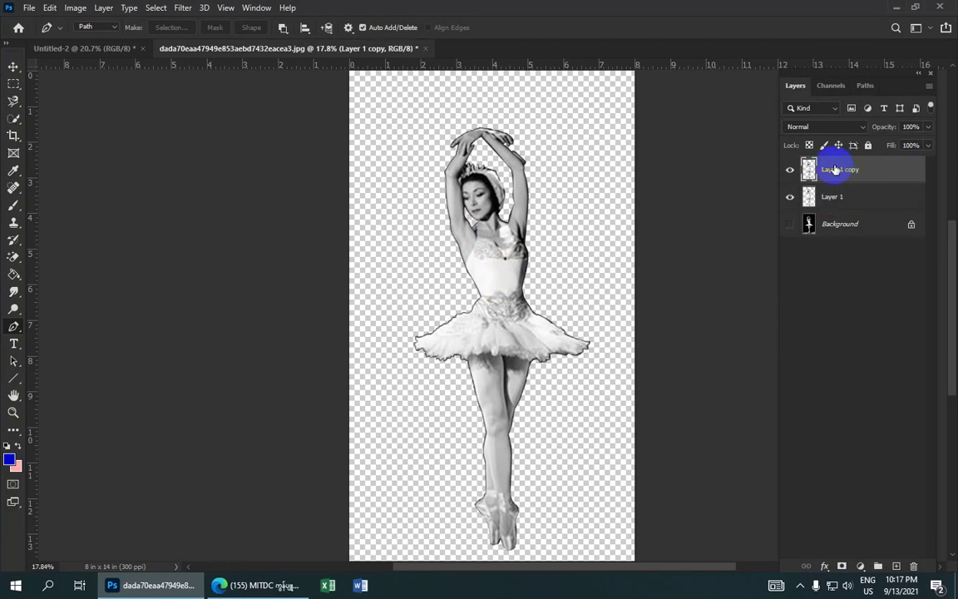
# Select Layer 1 copy and lock its transparent pixels.
pyautogui.scroll(1, 513, 229)
pyautogui.click(836, 172)
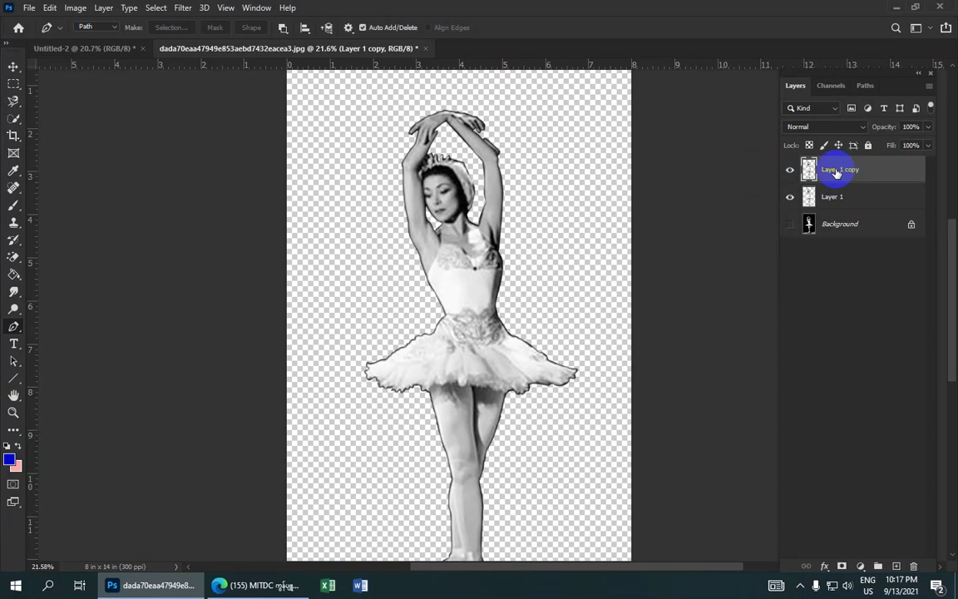
pyautogui.click(809, 146)
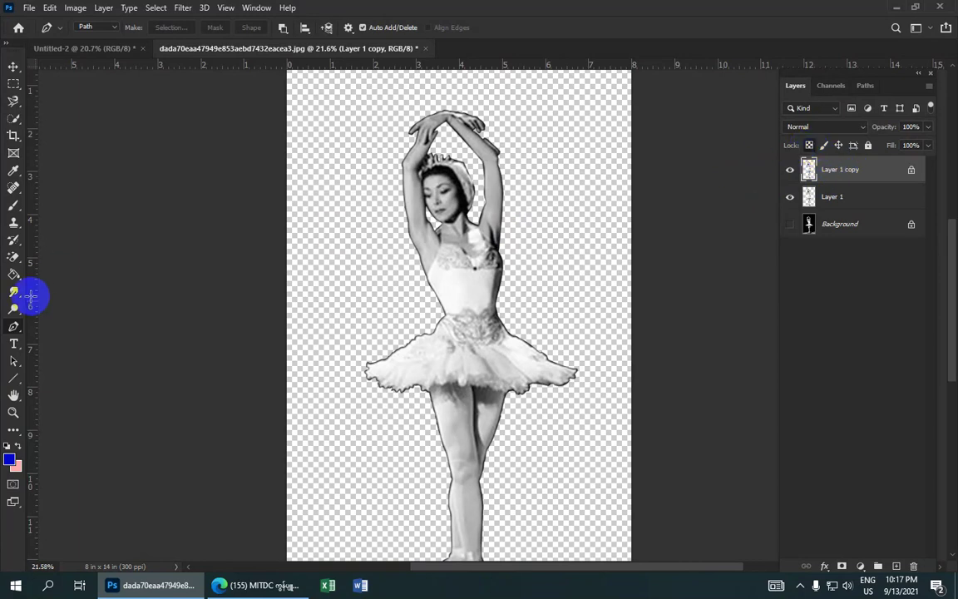
pyautogui.click(439, 240)
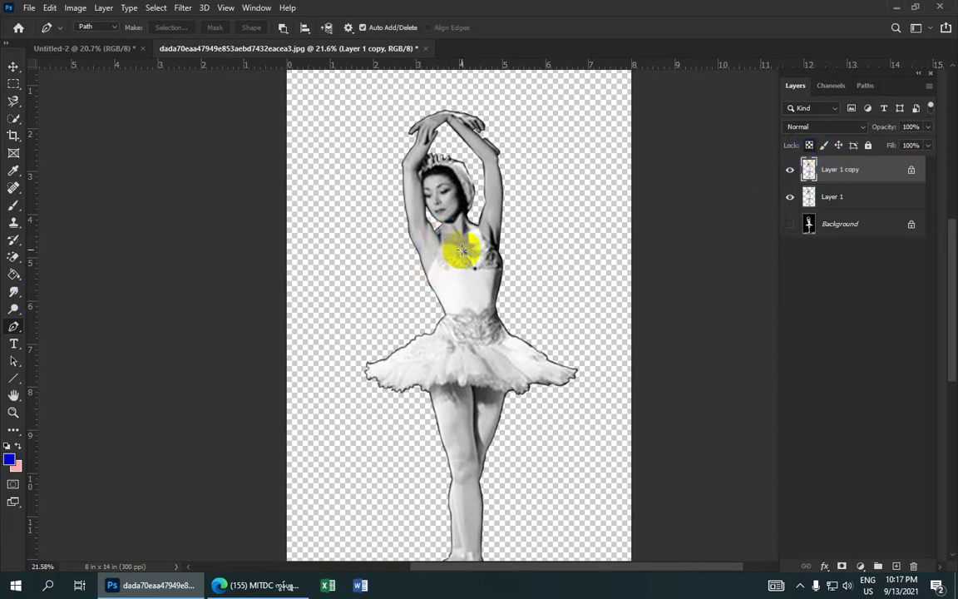
pyautogui.rightClick(14, 326)
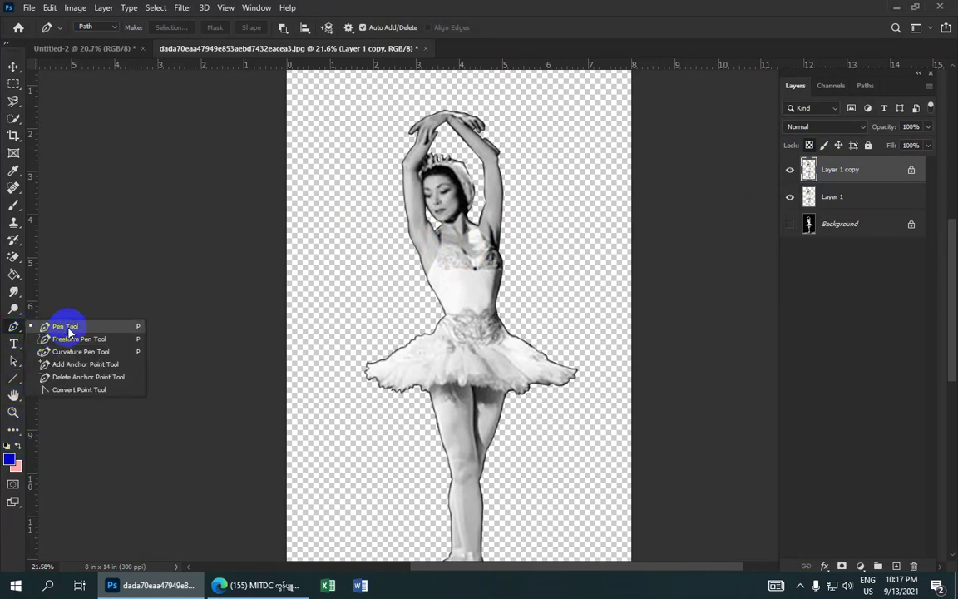
# With the Pen Tool, anchor an open path from below the skirt's left side up to the bodice edge.
pyautogui.click(68, 327)
pyautogui.scroll(5, 376, 316)
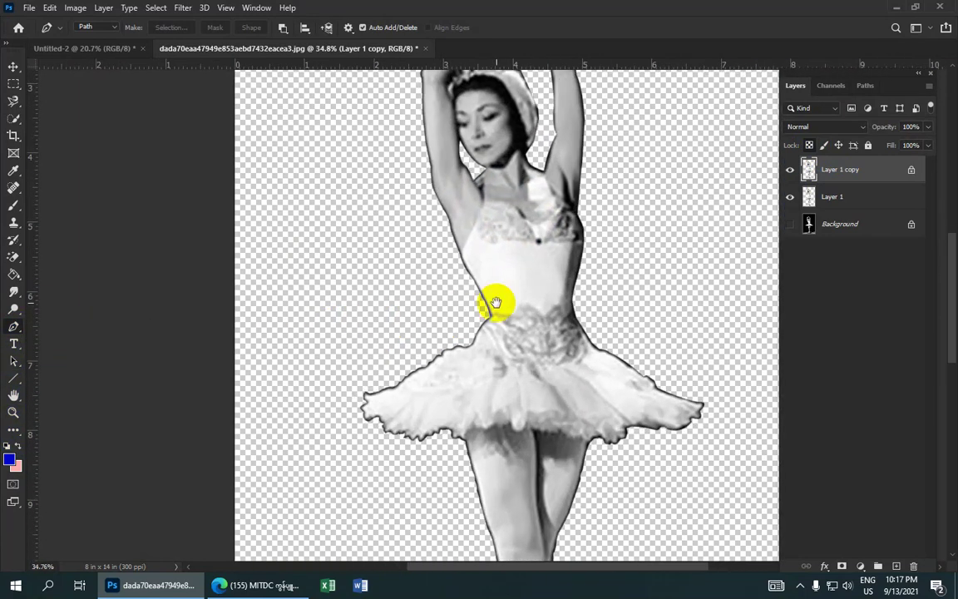
pyautogui.moveTo(446, 268); pyautogui.dragTo(406, 252)
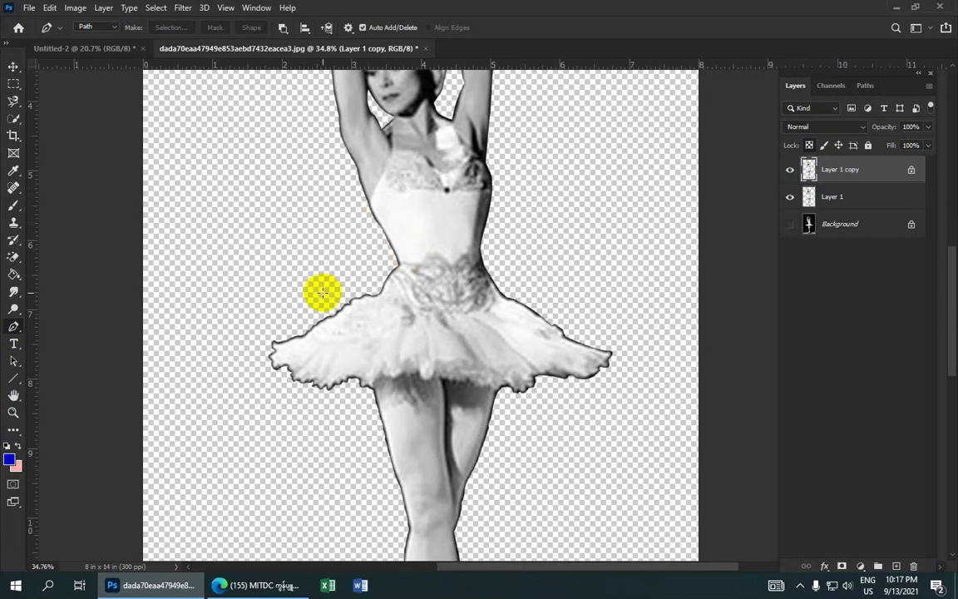
pyautogui.click(362, 391)
pyautogui.scroll(3, 363, 390)
pyautogui.scroll(3, 363, 391)
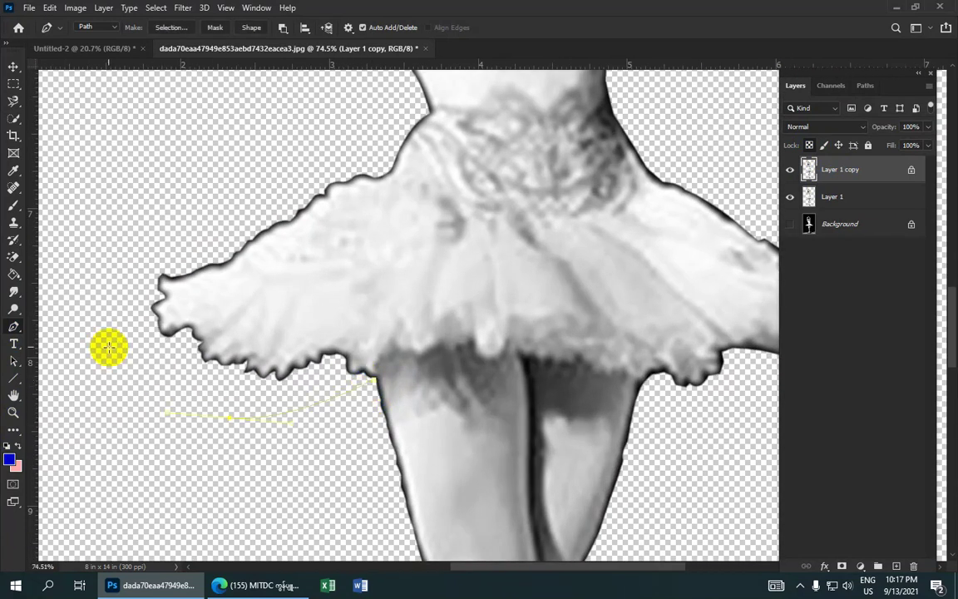
pyautogui.click(295, 254)
pyautogui.scroll(3, 116, 267)
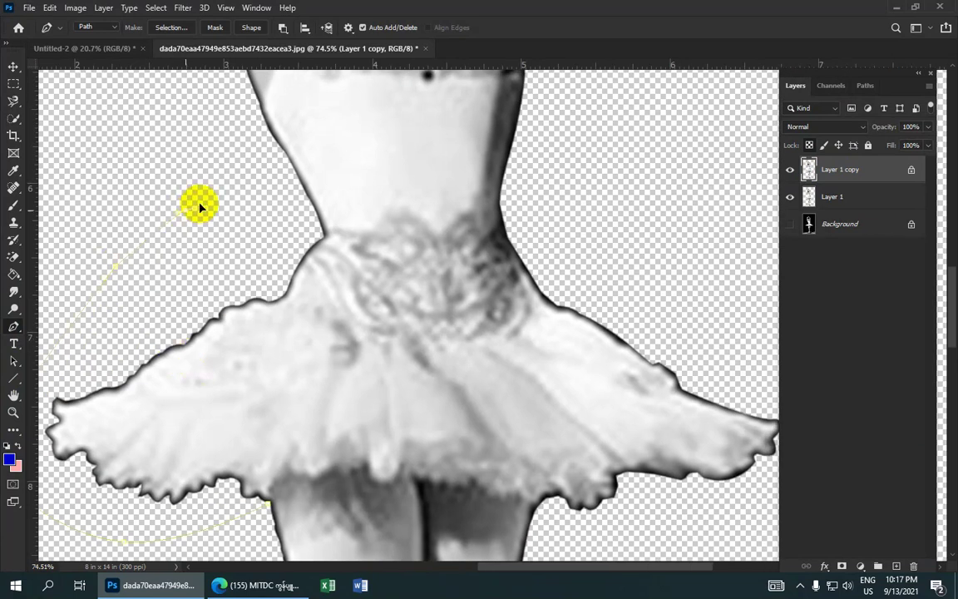
pyautogui.scroll(2, 250, 217)
pyautogui.scroll(1, 299, 250)
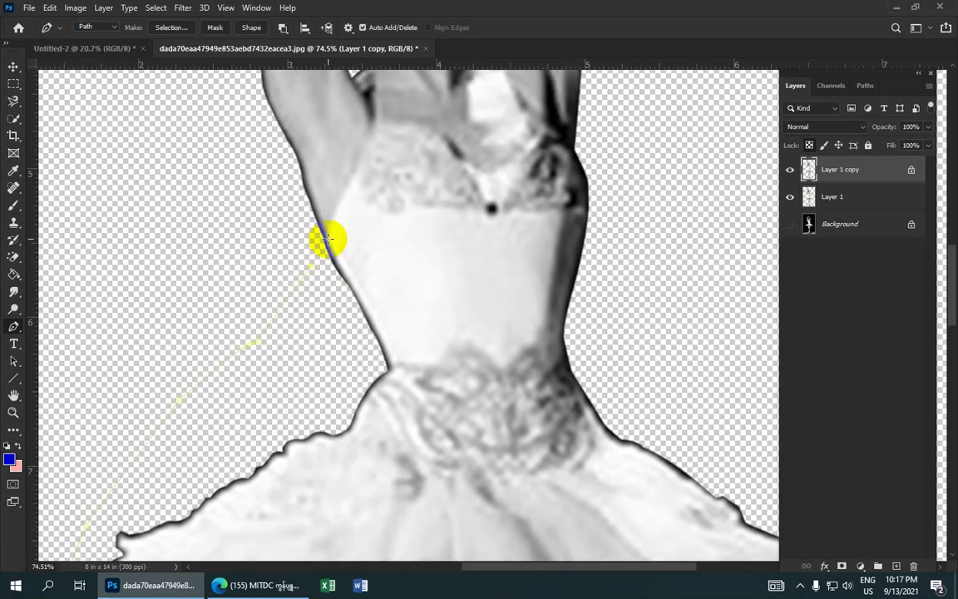
pyautogui.moveTo(316, 218); pyautogui.dragTo(320, 226)
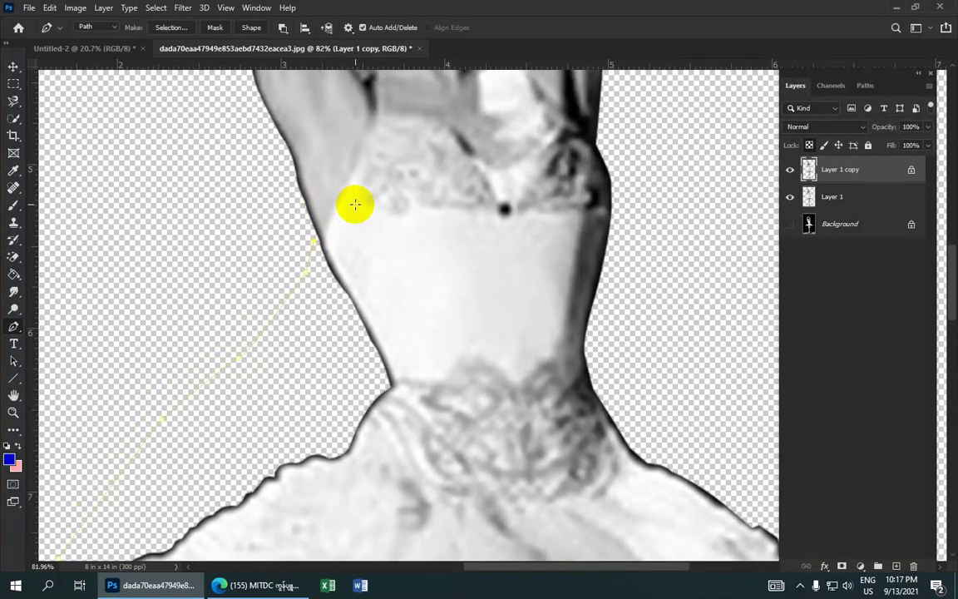
pyautogui.scroll(1, 354, 205)
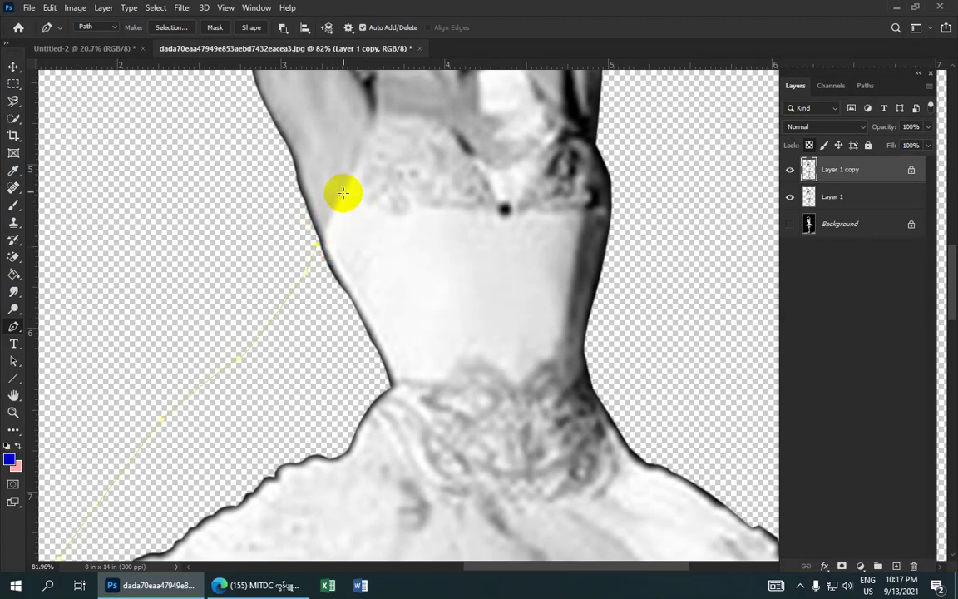
# Trace the pen path along the bodice neckline and around the right shoulder.
pyautogui.scroll(-2, 352, 172)
pyautogui.scroll(-2, 357, 175)
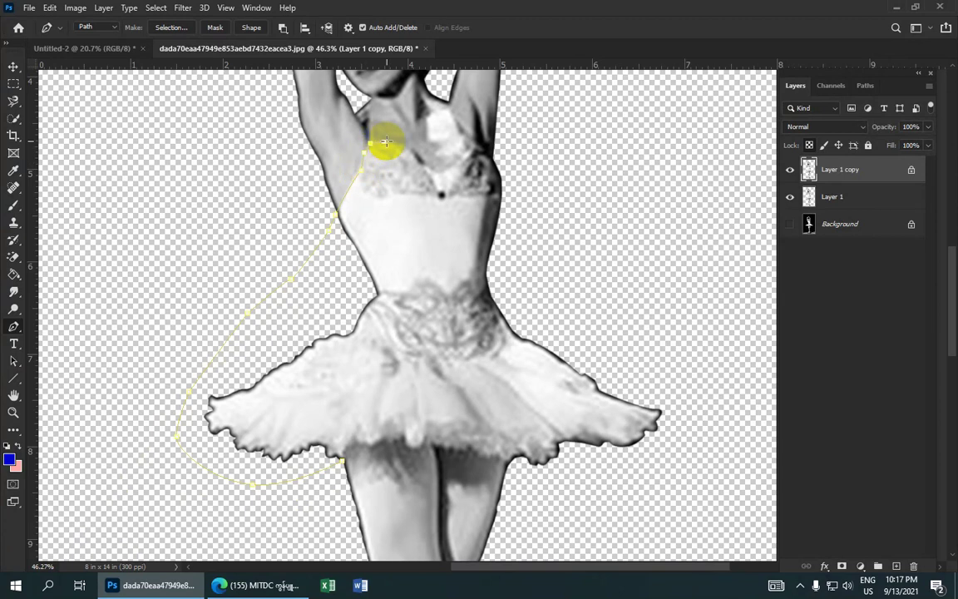
pyautogui.moveTo(400, 142); pyautogui.dragTo(421, 158)
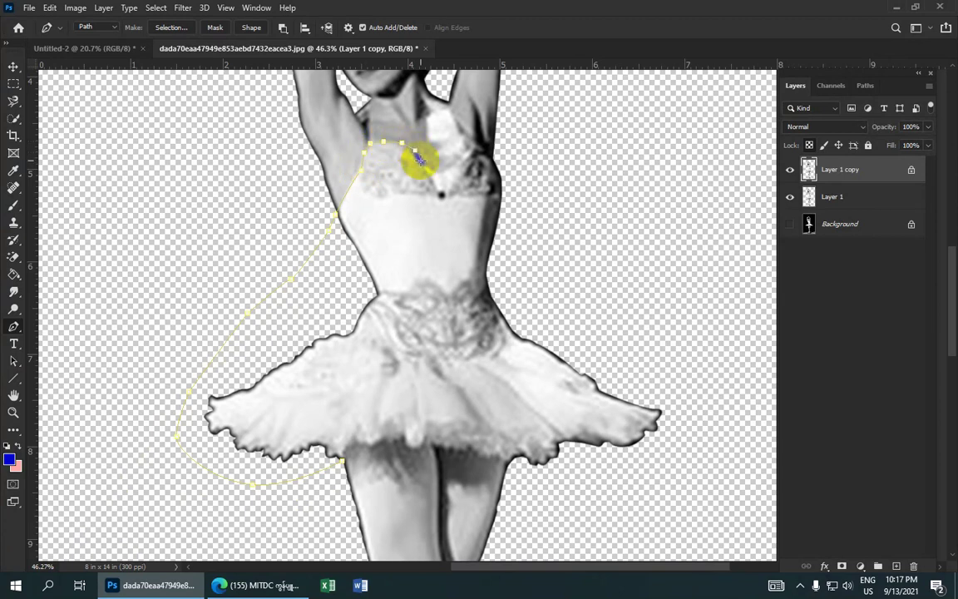
pyautogui.scroll(-1, 420, 160)
pyautogui.scroll(-1, 428, 161)
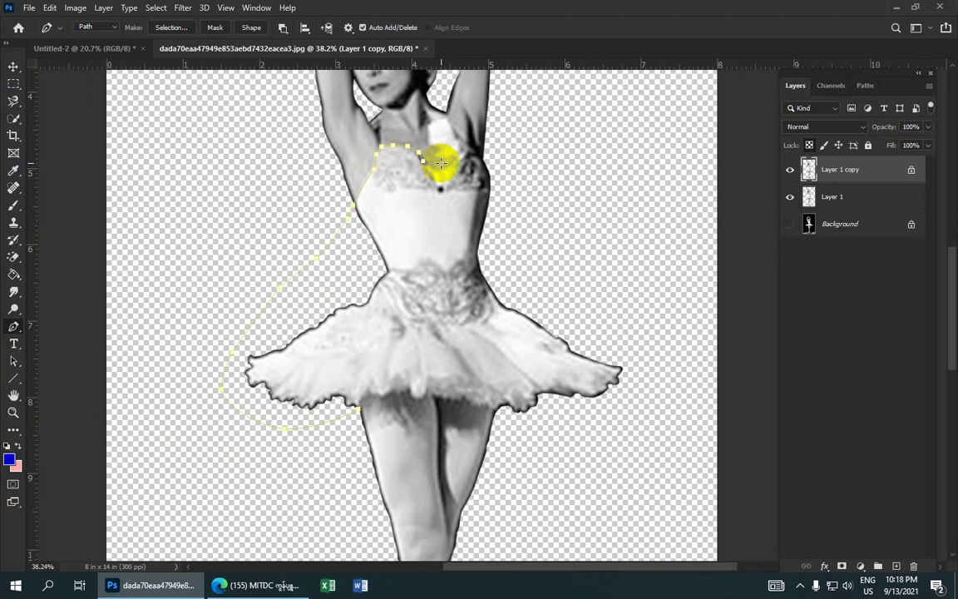
pyautogui.moveTo(446, 158)
pyautogui.mouseDown()
pyautogui.moveTo(442, 168)
pyautogui.moveTo(470, 131)
pyautogui.mouseUp()
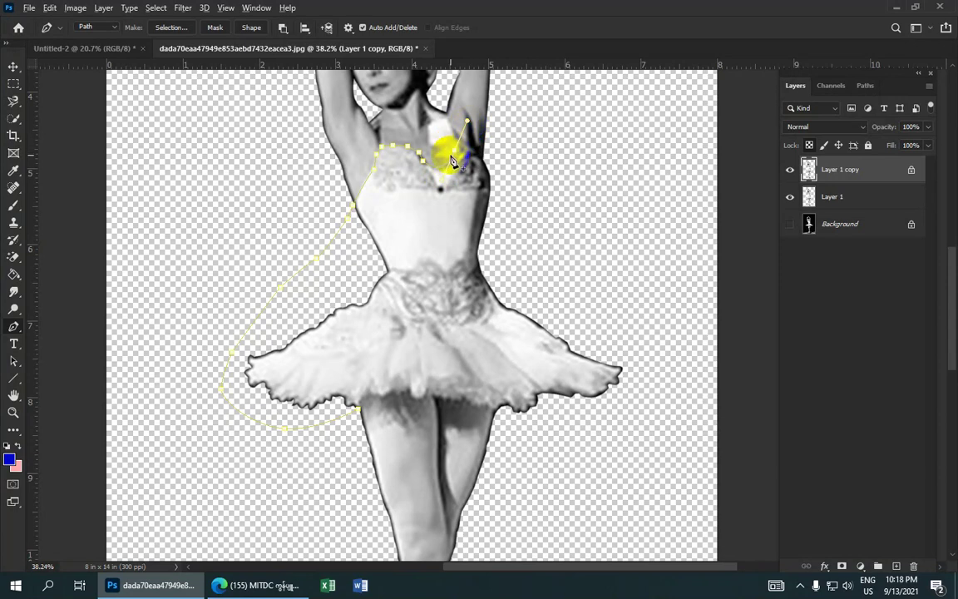
pyautogui.moveTo(445, 146)
pyautogui.mouseDown()
pyautogui.moveTo(479, 151)
pyautogui.moveTo(493, 172)
pyautogui.moveTo(462, 170)
pyautogui.moveTo(478, 153)
pyautogui.moveTo(490, 178)
pyautogui.mouseUp()
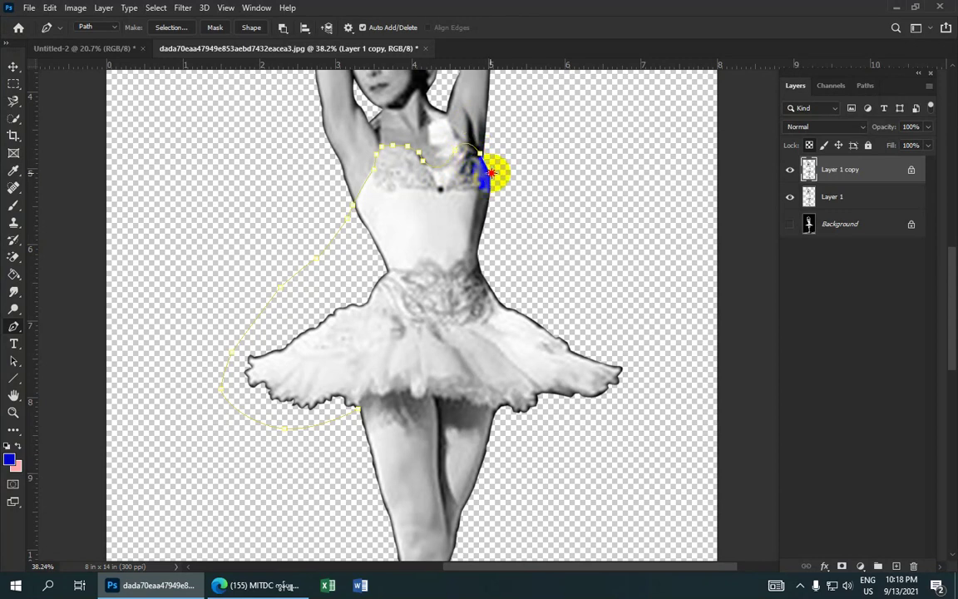
pyautogui.moveTo(489, 173)
pyautogui.mouseDown()
pyautogui.moveTo(455, 197)
pyautogui.moveTo(439, 226)
pyautogui.mouseUp()
# Extend the path outside the tutu's right side and along its lower hem.
pyautogui.click(532, 221)
pyautogui.click(641, 344)
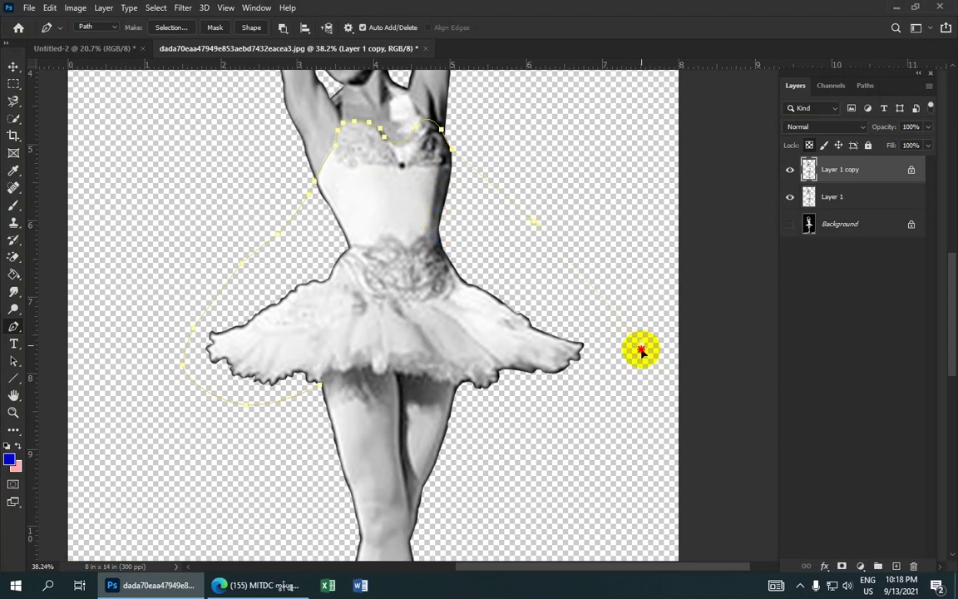
pyautogui.click(564, 446)
pyautogui.moveTo(468, 413)
pyautogui.mouseDown()
pyautogui.moveTo(466, 384)
pyautogui.moveTo(402, 381)
pyautogui.moveTo(380, 366)
pyautogui.moveTo(321, 376)
pyautogui.moveTo(321, 393)
pyautogui.mouseUp()
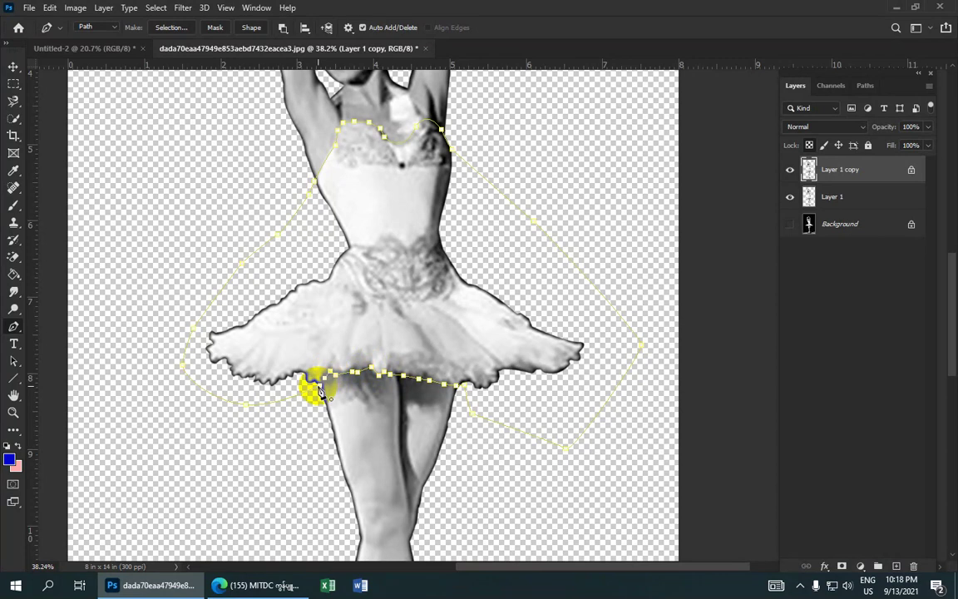
pyautogui.scroll(-3, 369, 312)
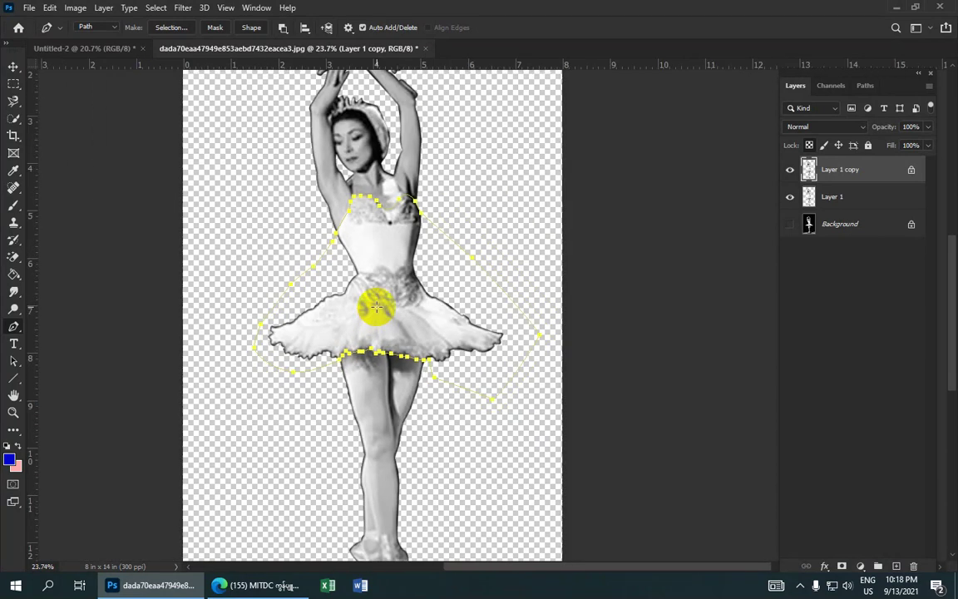
# Convert the traced path into a selection with a 1-pixel feather radius.
pyautogui.rightClick(379, 246)
pyautogui.click(408, 302)
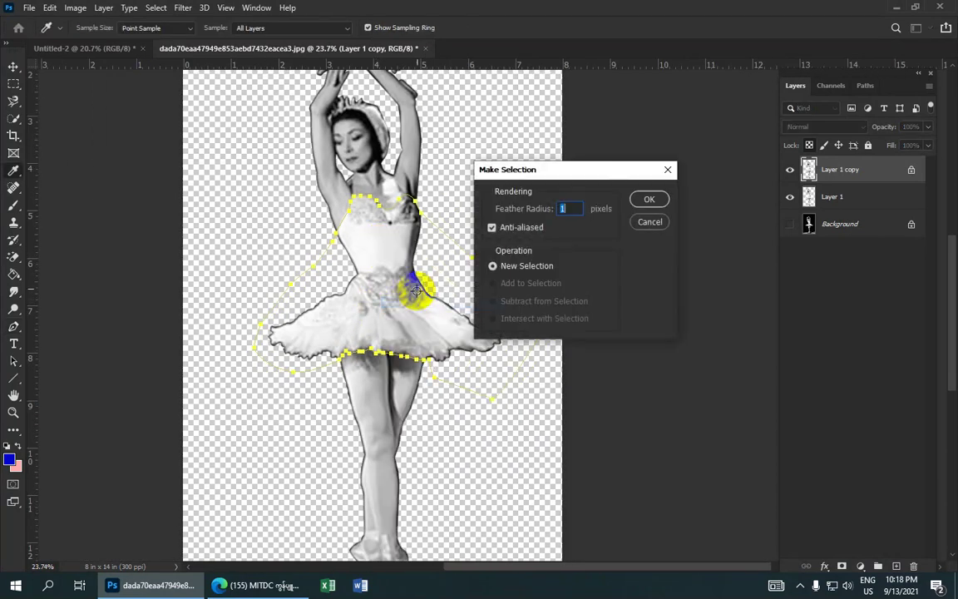
pyautogui.click(560, 208)
pyautogui.click(649, 199)
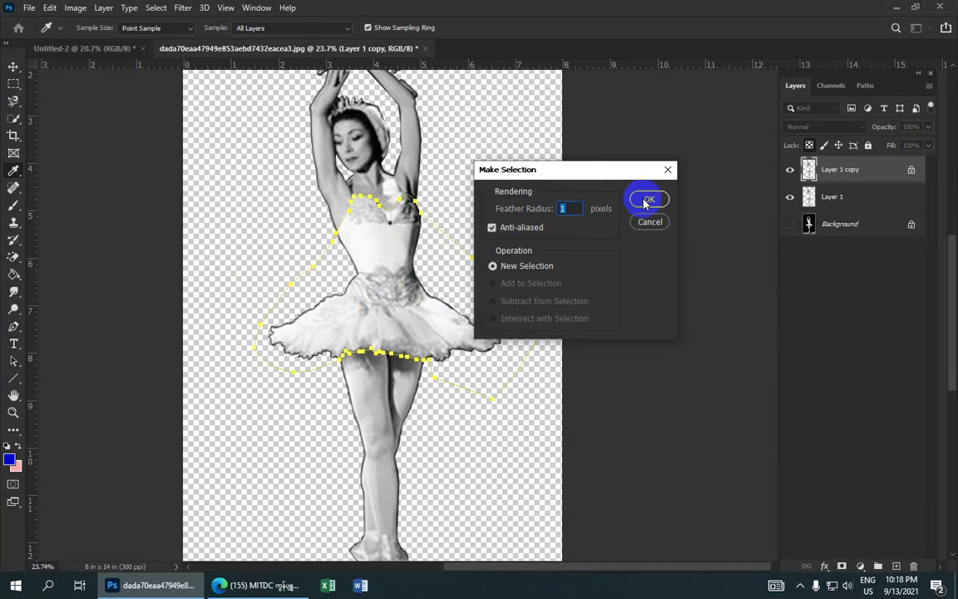
# Copy the selected bodice and tutu onto a new Layer 2 with Ctrl+J.
pyautogui.scroll(-2, 404, 224)
pyautogui.scroll(-1, 404, 224)
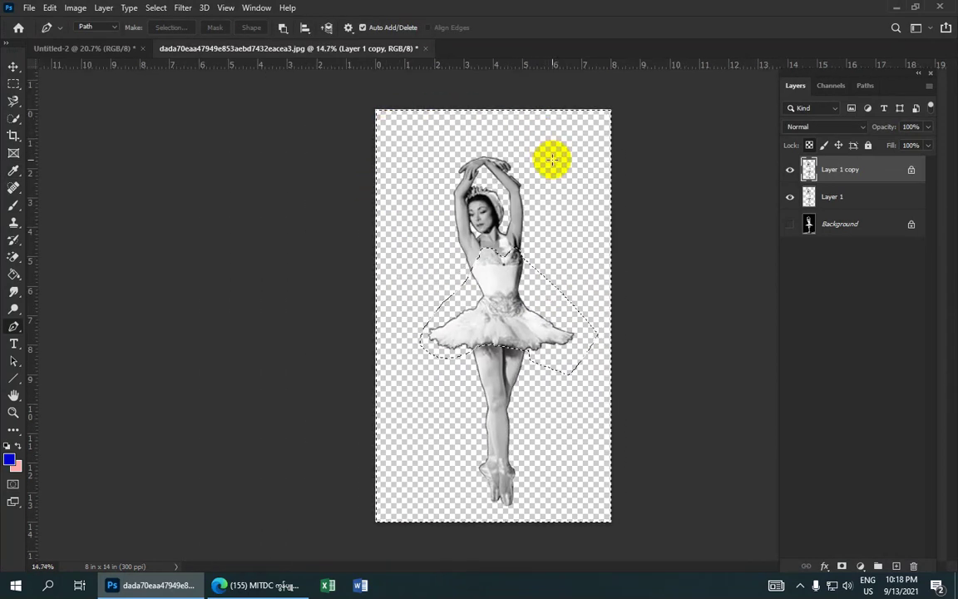
pyautogui.hotkey('ctrl', 'shift', 'i')
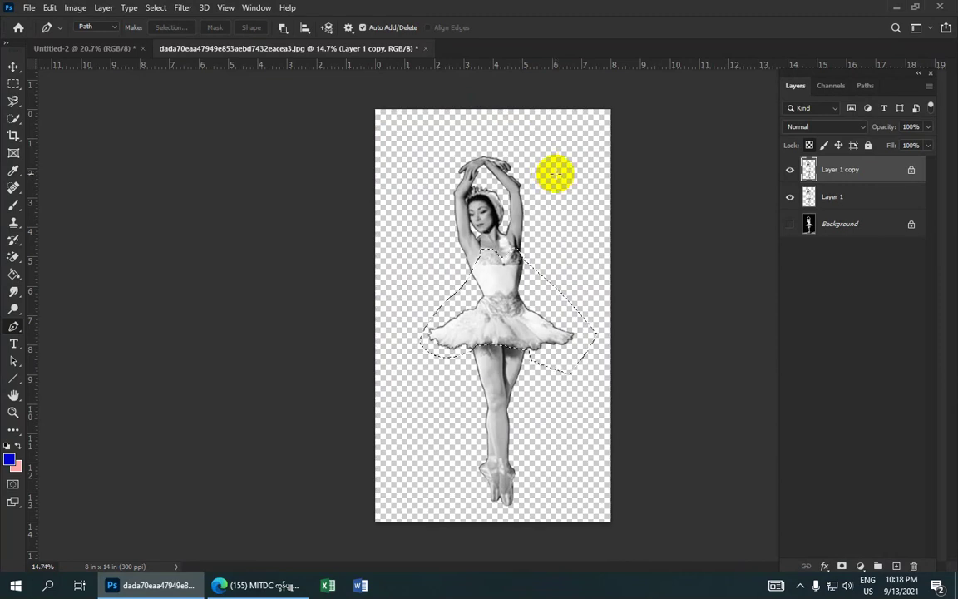
pyautogui.click(502, 235)
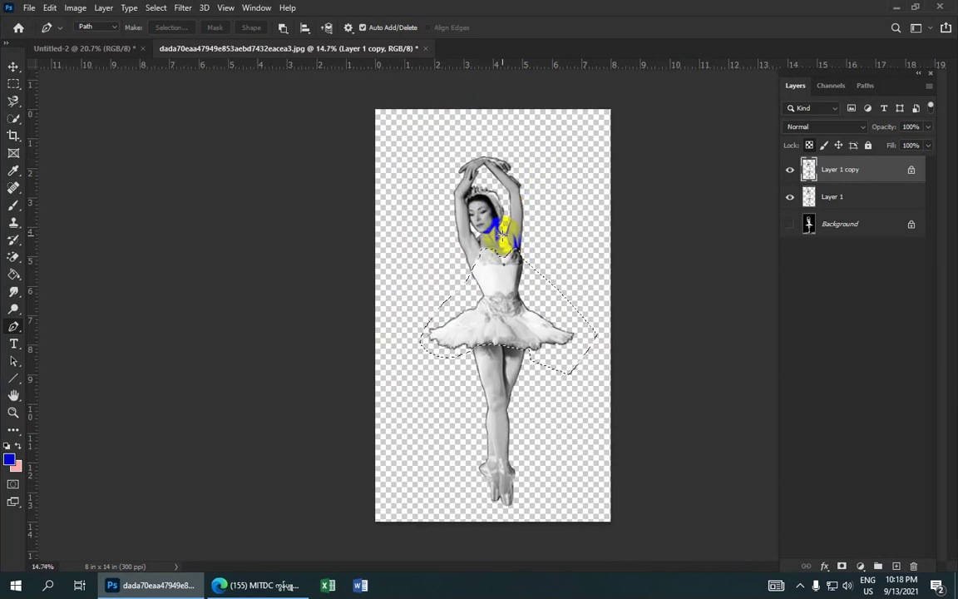
pyautogui.hotkey('ctrl', 'j')
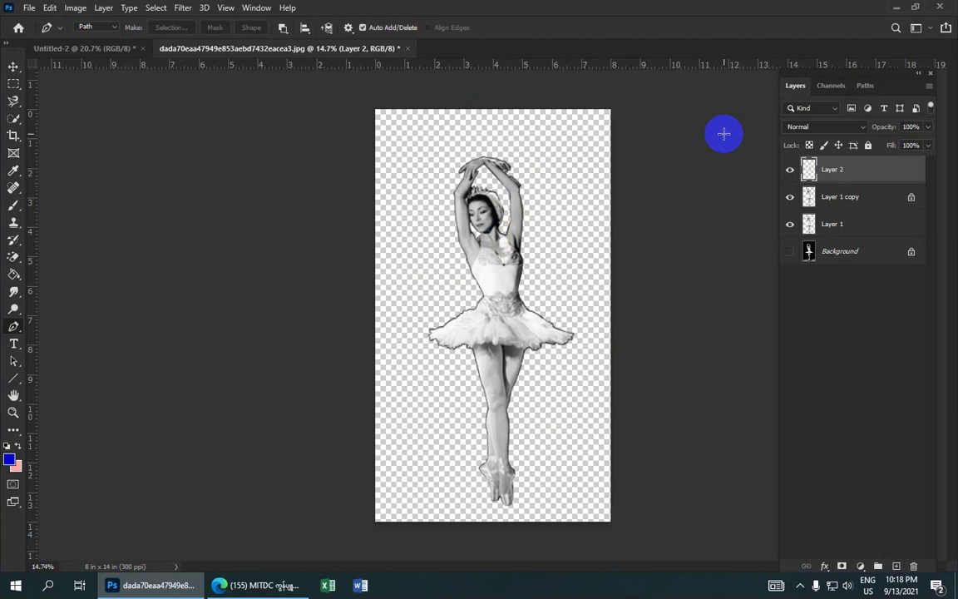
pyautogui.scroll(1, 724, 137)
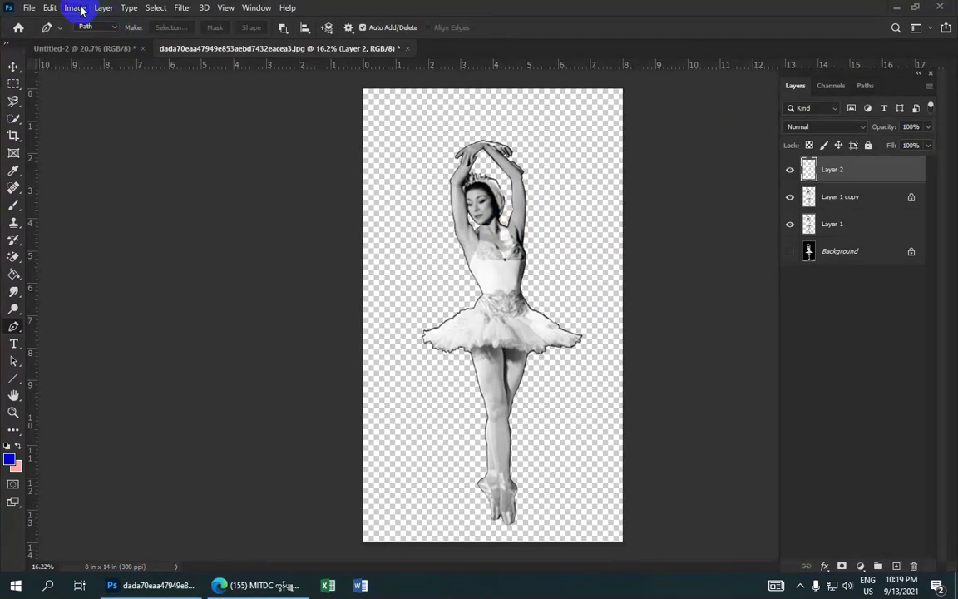
# Apply a Levels adjustment to Layer 2 with the midtone value at 1.23.
pyautogui.click(75, 8)
pyautogui.moveTo(93, 46)
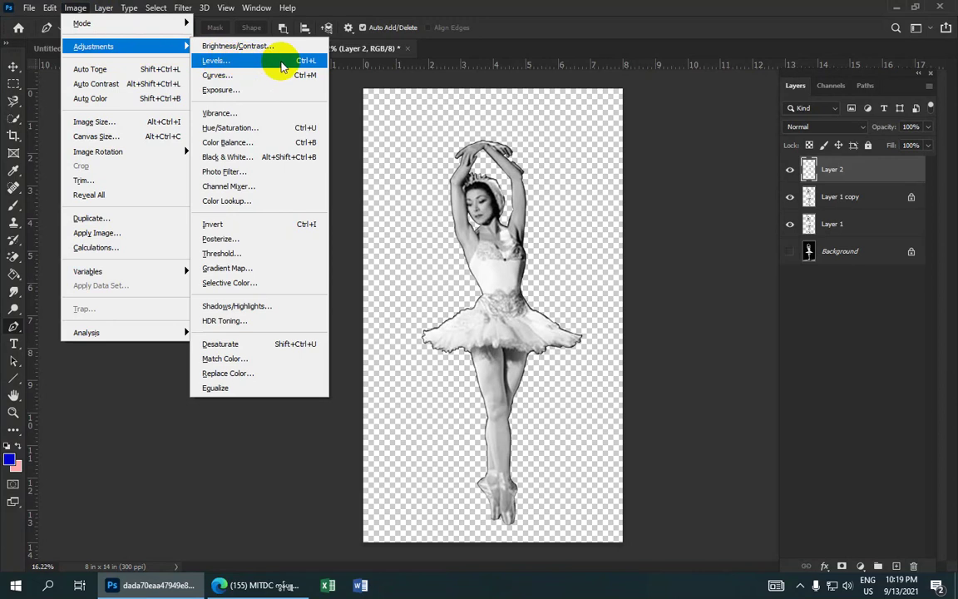
pyautogui.click(256, 60)
pyautogui.moveTo(221, 158); pyautogui.dragTo(214, 162)
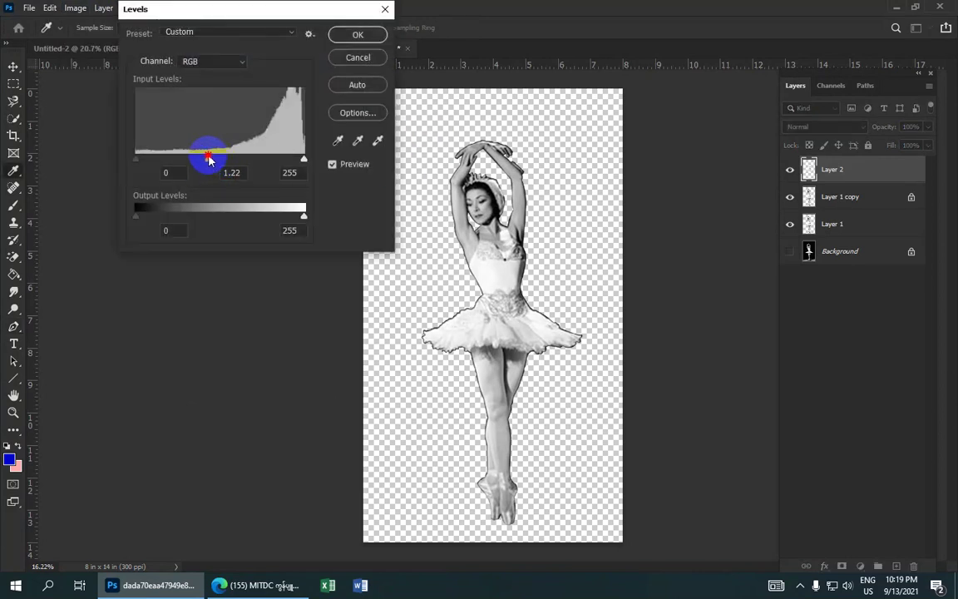
pyautogui.click(374, 37)
pyautogui.press('p')
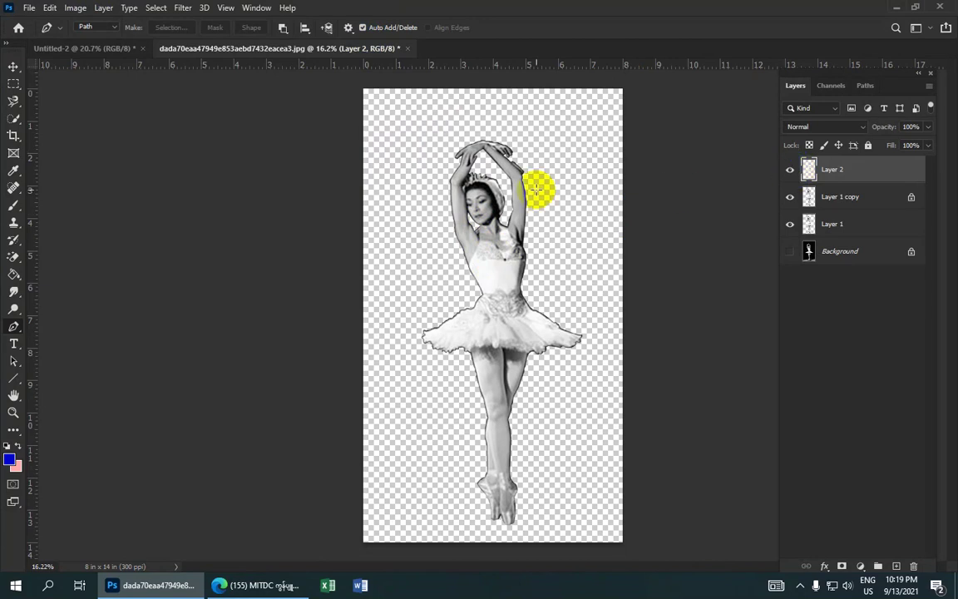
# Apply a midtone Color Balance of -67, -33, +66 to Layer 2.
pyautogui.click(73, 10)
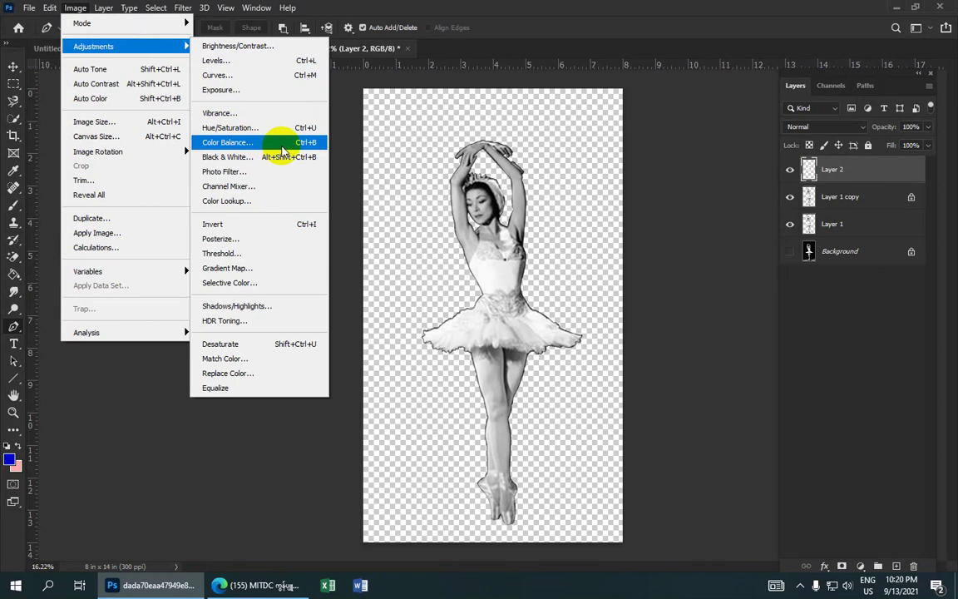
pyautogui.click(304, 143)
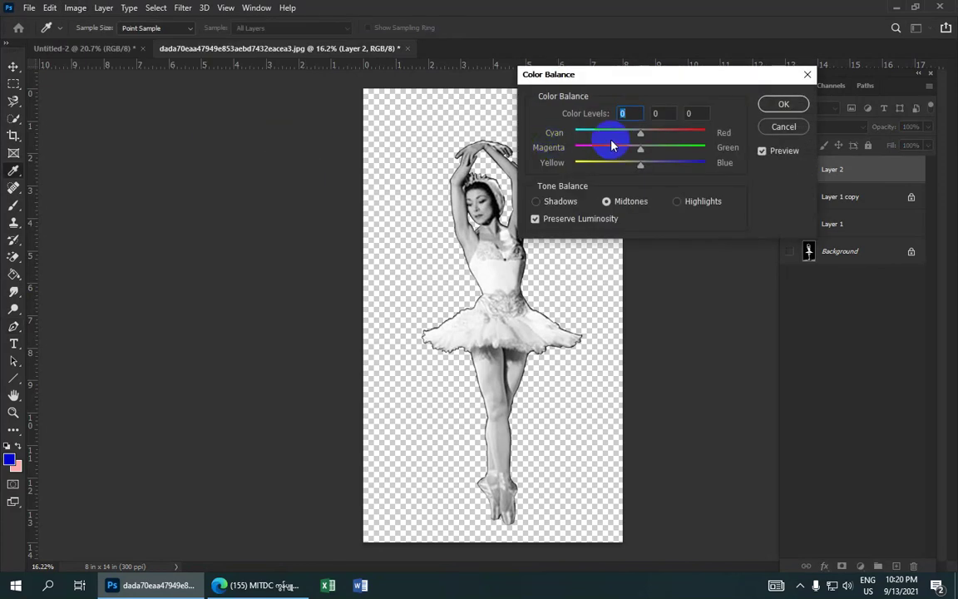
pyautogui.moveTo(640, 133); pyautogui.dragTo(578, 150)
pyautogui.moveTo(637, 164)
pyautogui.mouseDown()
pyautogui.moveTo(596, 160)
pyautogui.moveTo(687, 169)
pyautogui.moveTo(657, 164)
pyautogui.mouseUp()
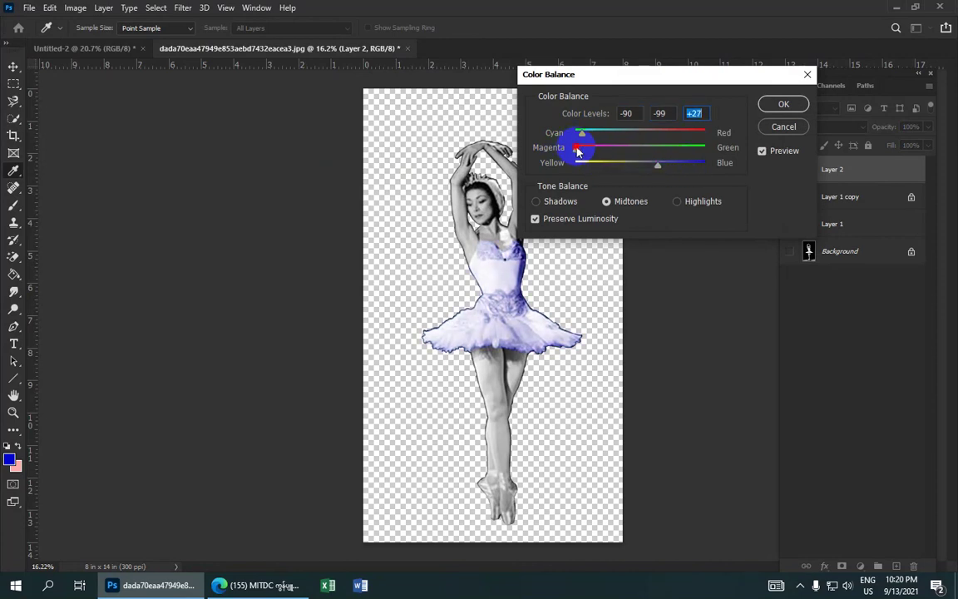
pyautogui.moveTo(578, 151)
pyautogui.mouseDown()
pyautogui.moveTo(673, 138)
pyautogui.moveTo(608, 137)
pyautogui.mouseUp()
pyautogui.moveTo(656, 165); pyautogui.dragTo(678, 170)
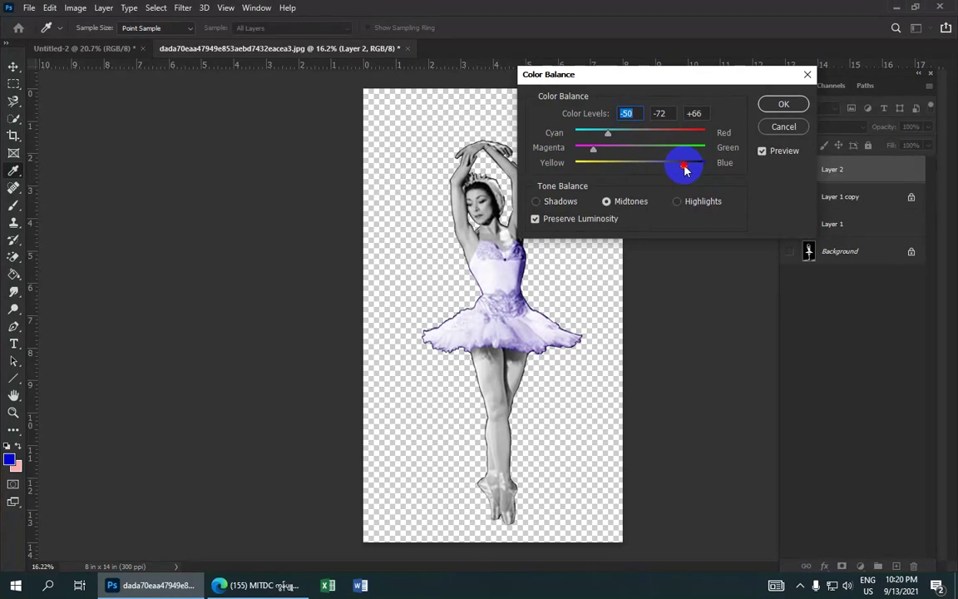
pyautogui.moveTo(596, 151)
pyautogui.mouseDown()
pyautogui.moveTo(573, 145)
pyautogui.moveTo(615, 155)
pyautogui.moveTo(635, 135)
pyautogui.moveTo(584, 135)
pyautogui.moveTo(596, 136)
pyautogui.mouseUp()
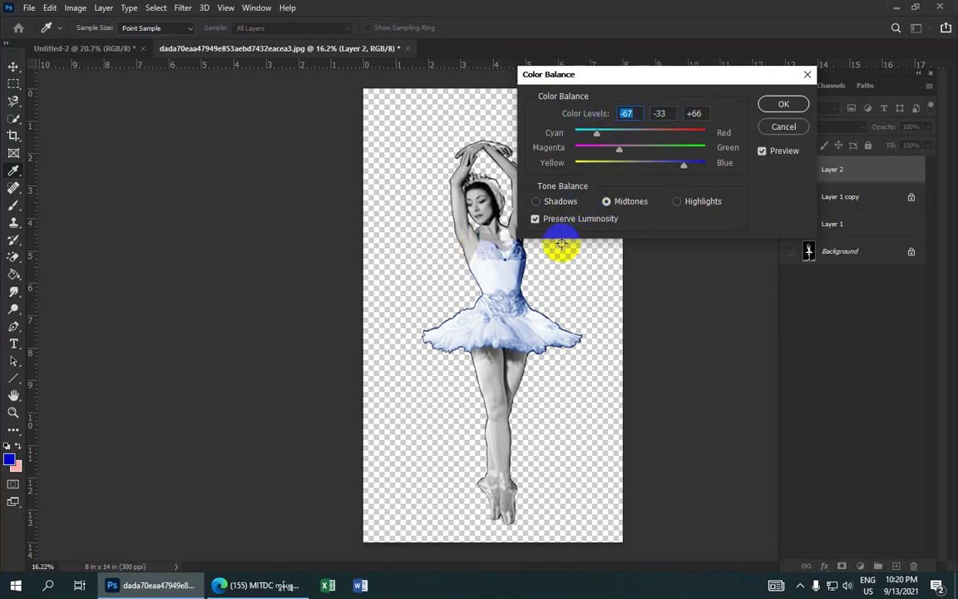
pyautogui.click(782, 104)
# Make Layer 1 copy the active layer and zoom in on the dancer's face.
pyautogui.press('p')
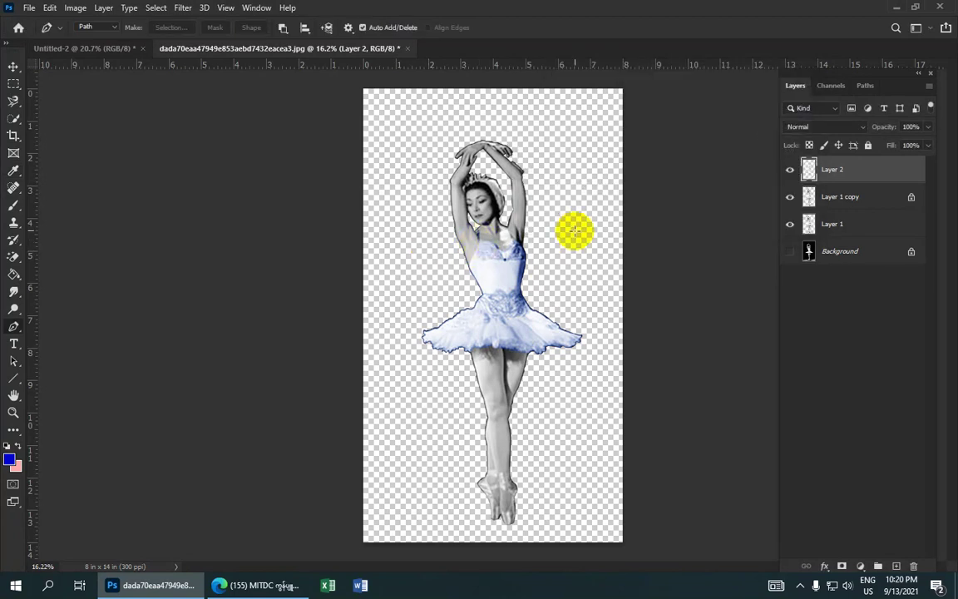
pyautogui.moveTo(827, 214); pyautogui.dragTo(844, 200)
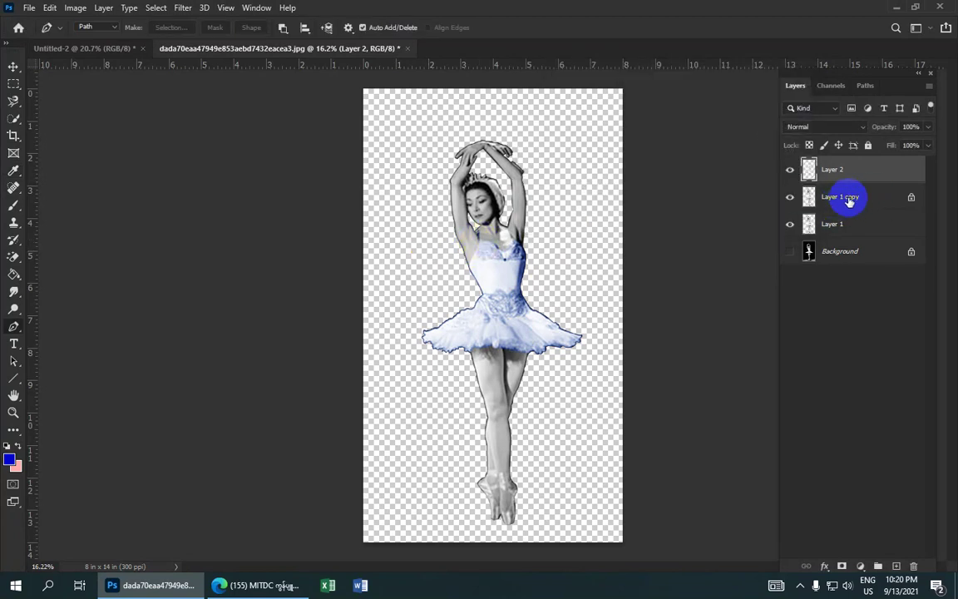
pyautogui.click(848, 197)
pyautogui.scroll(2, 466, 271)
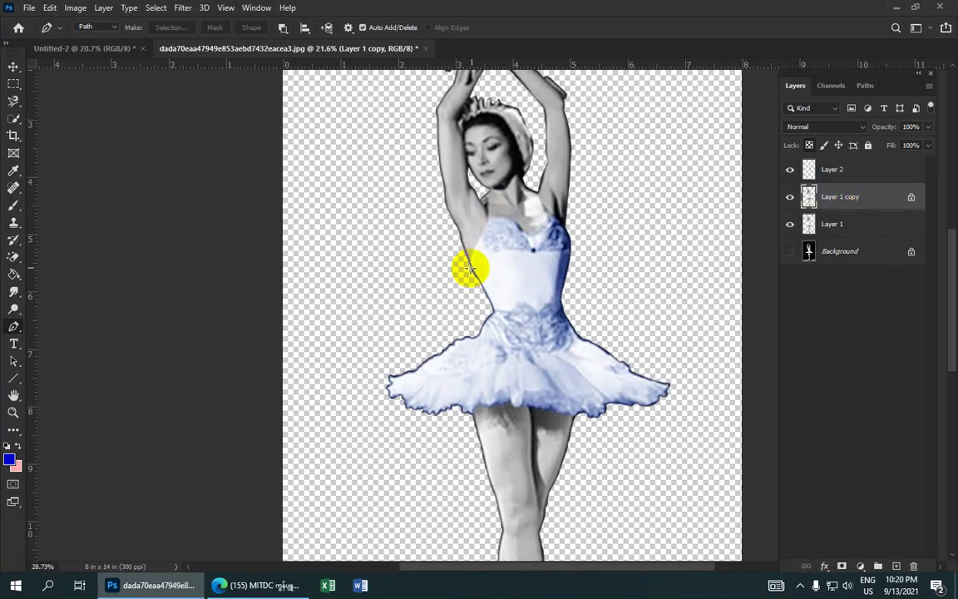
pyautogui.scroll(1, 476, 252)
pyautogui.scroll(1, 476, 252)
pyautogui.scroll(1, 482, 252)
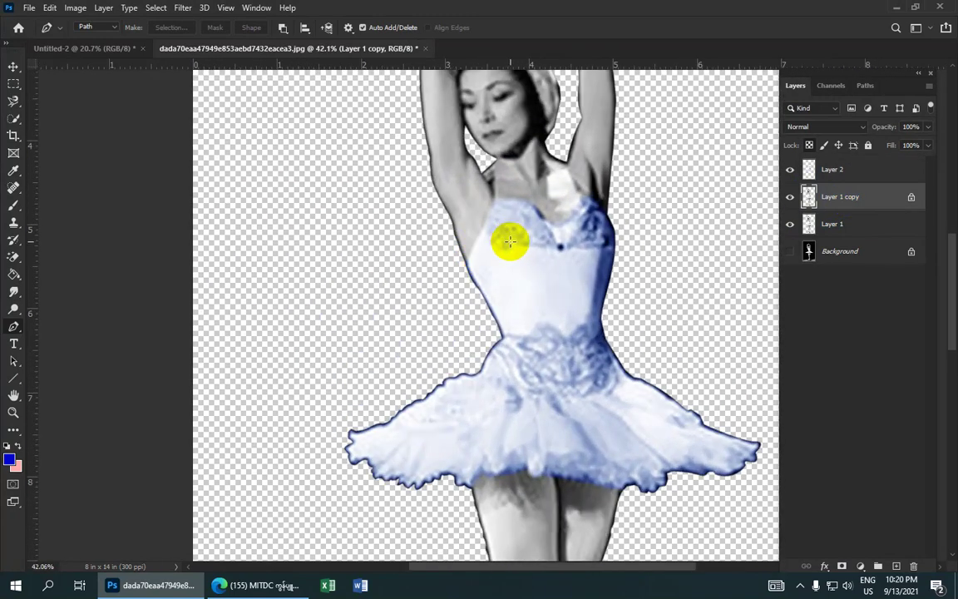
pyautogui.scroll(1, 509, 240)
pyautogui.moveTo(515, 230); pyautogui.dragTo(466, 293)
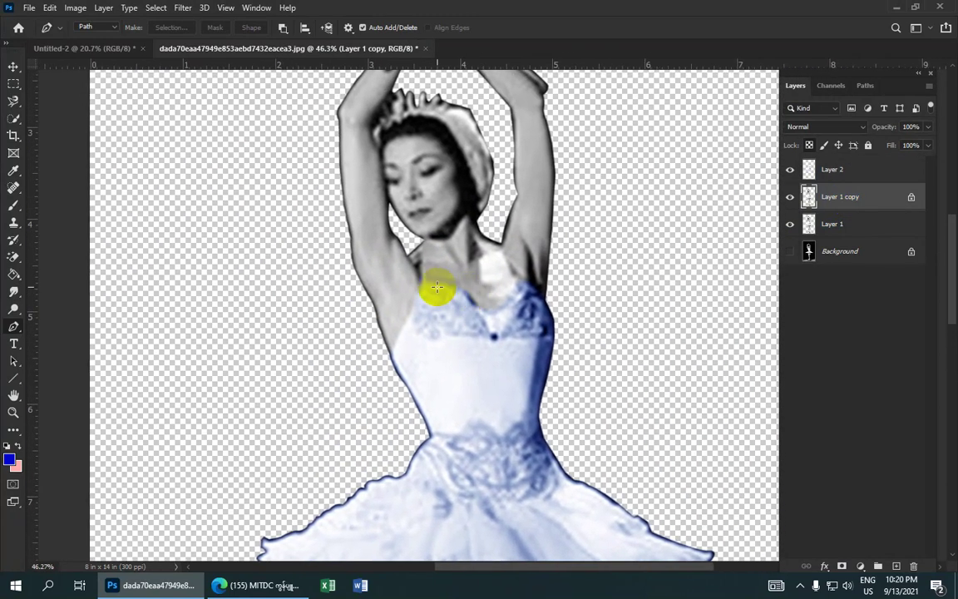
# Set up the Burn Tool with a Soft Round brush, Midtones range and 20% exposure.
pyautogui.click(14, 309)
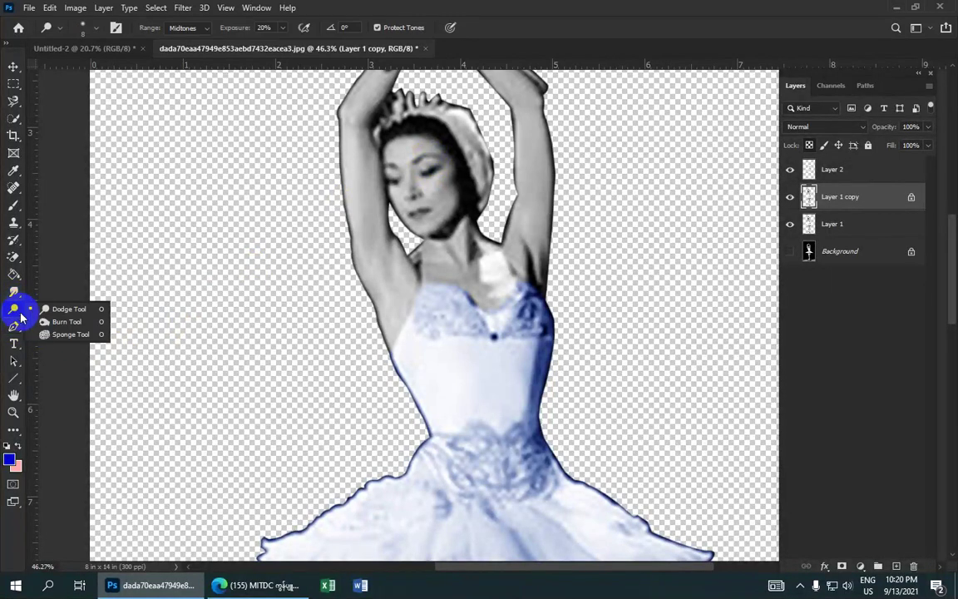
pyautogui.click(94, 321)
pyautogui.scroll(3, 325, 231)
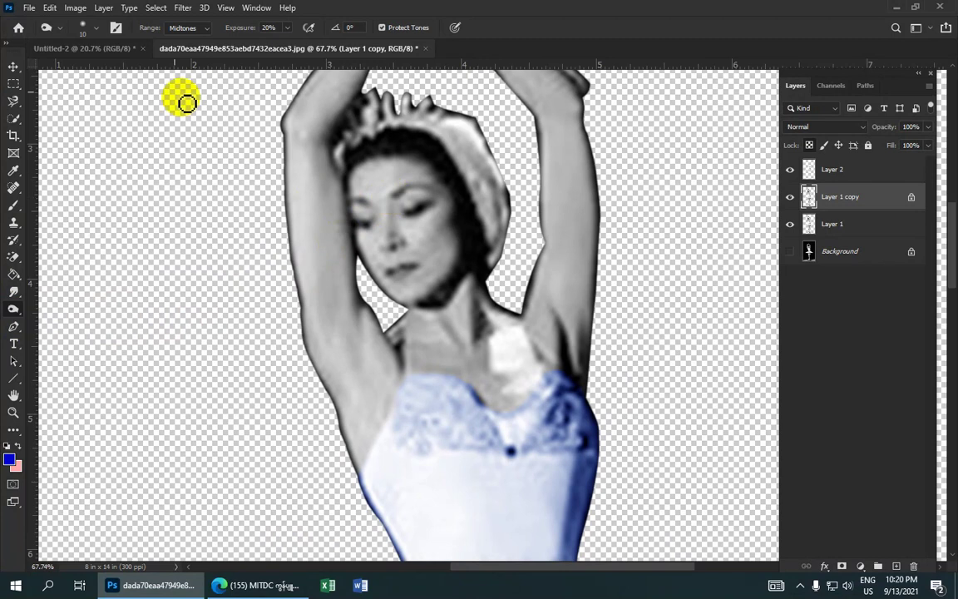
pyautogui.click(81, 30)
pyautogui.click(94, 203)
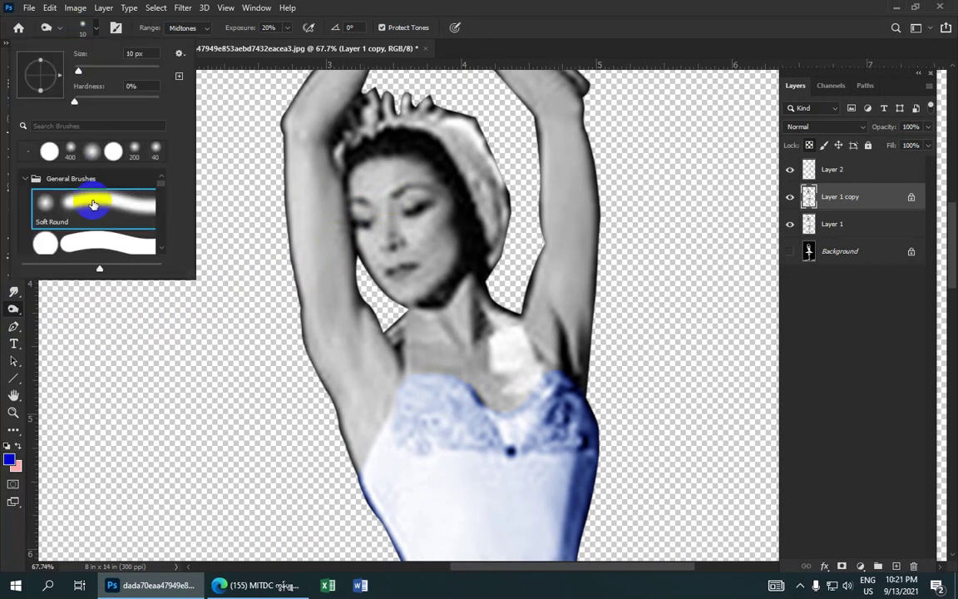
pyautogui.click(230, 143)
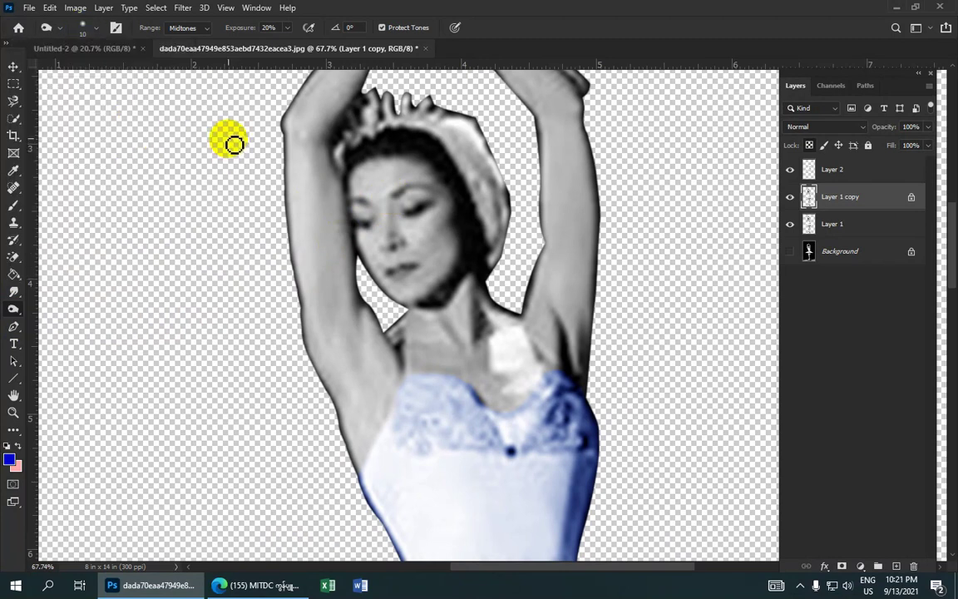
pyautogui.click(268, 28)
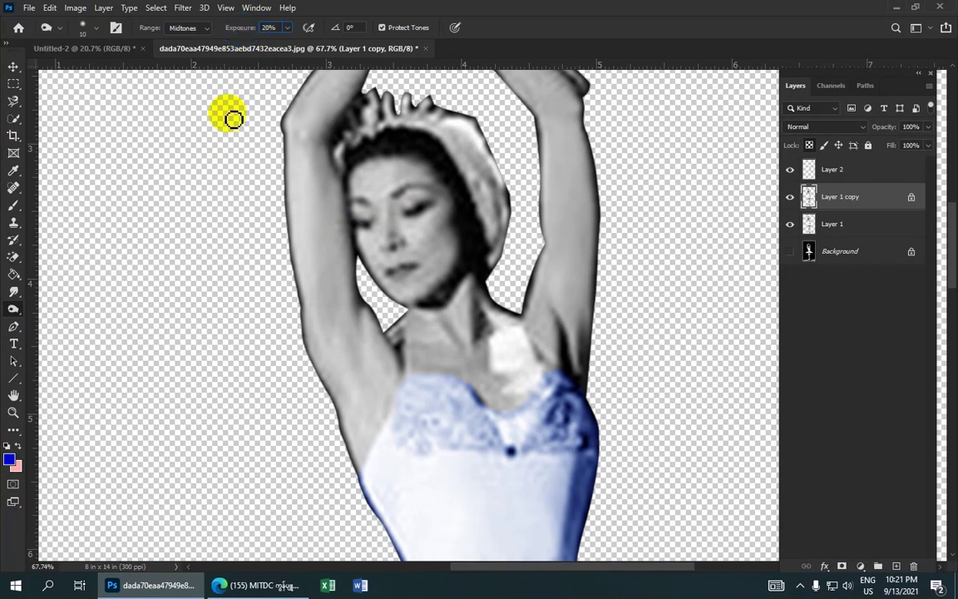
pyautogui.click(203, 33)
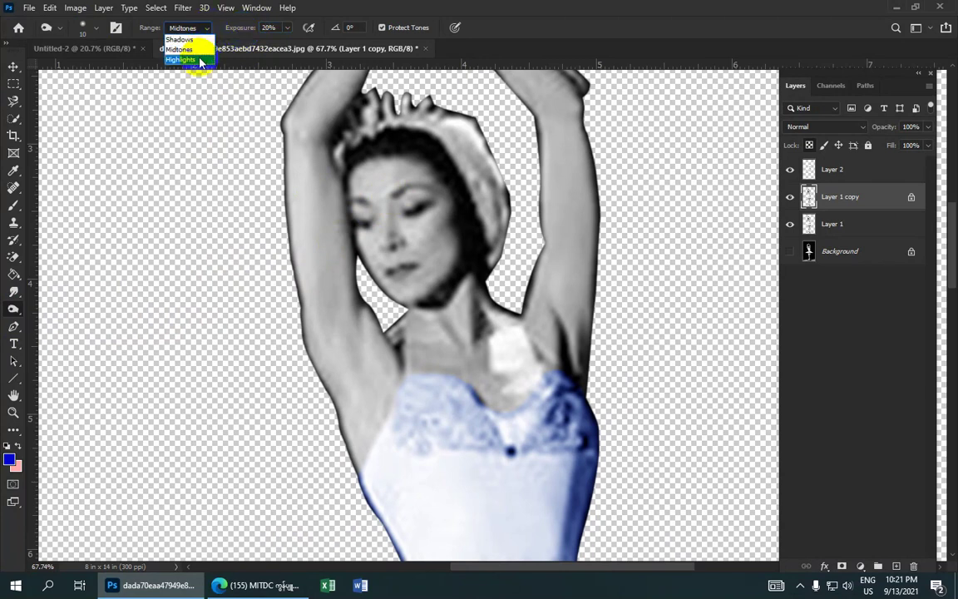
pyautogui.click(204, 58)
# Burn over the dancer's eyelids, both eyes and cheek.
pyautogui.moveTo(422, 178)
pyautogui.mouseDown()
pyautogui.moveTo(397, 202)
pyautogui.moveTo(429, 192)
pyautogui.mouseUp()
pyautogui.moveTo(372, 207); pyautogui.dragTo(363, 204)
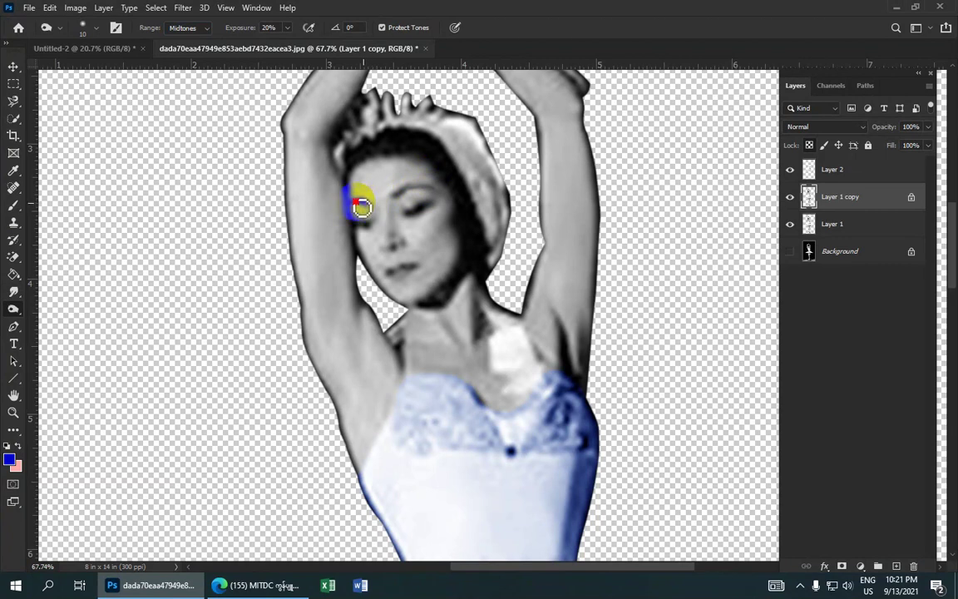
pyautogui.click(422, 225)
pyautogui.scroll(-3, 420, 217)
pyautogui.moveTo(419, 241); pyautogui.dragTo(433, 272)
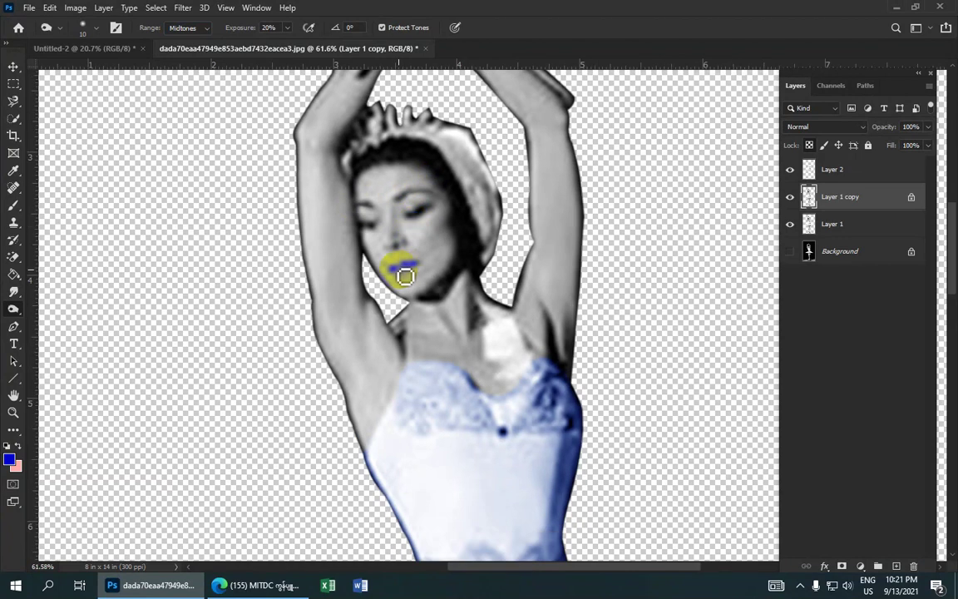
pyautogui.scroll(-1, 433, 272)
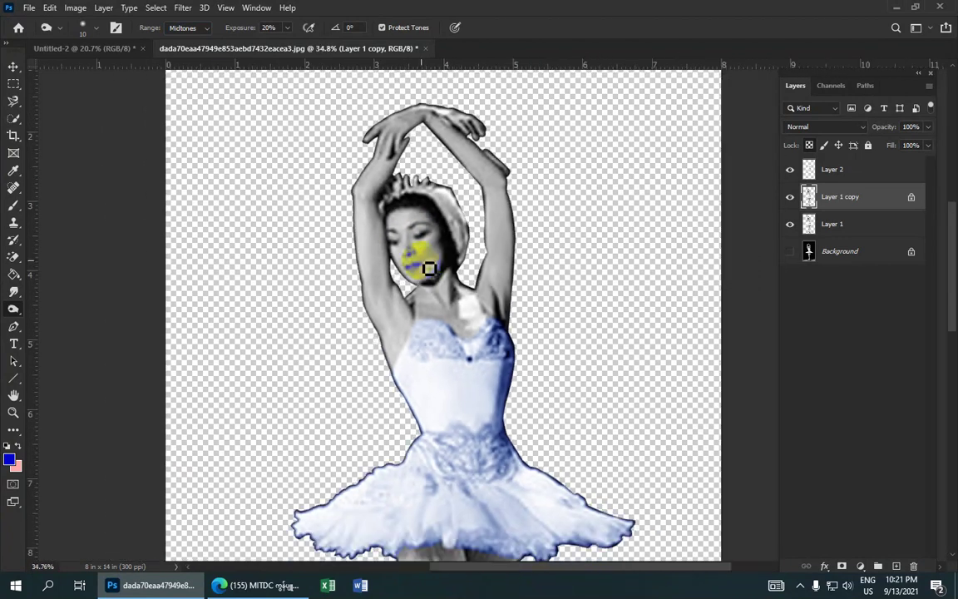
pyautogui.scroll(1, 431, 264)
pyautogui.scroll(1, 407, 220)
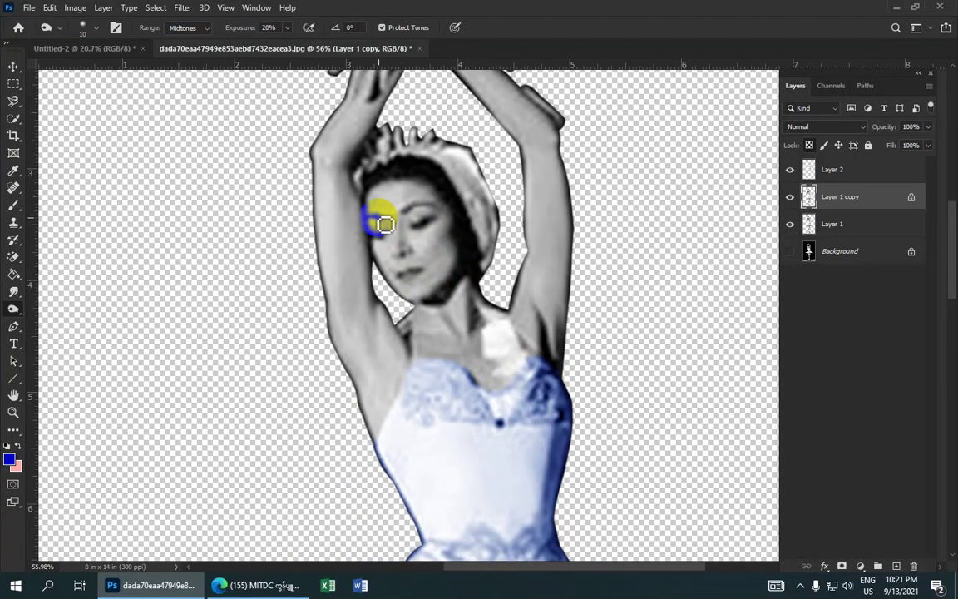
pyautogui.moveTo(376, 224); pyautogui.dragTo(440, 210)
pyautogui.scroll(-2, 440, 209)
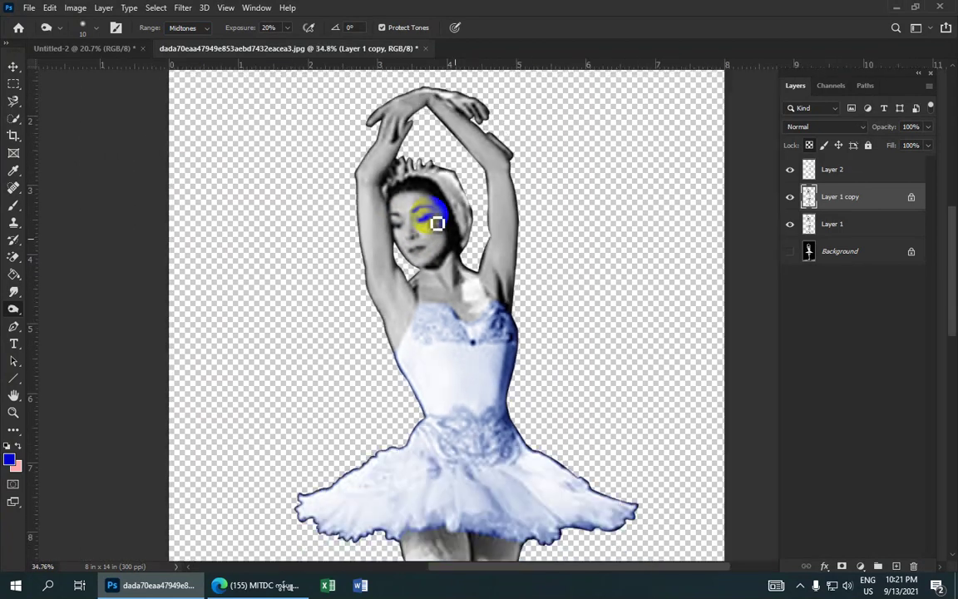
pyautogui.scroll(-1, 437, 222)
pyautogui.scroll(-1, 435, 223)
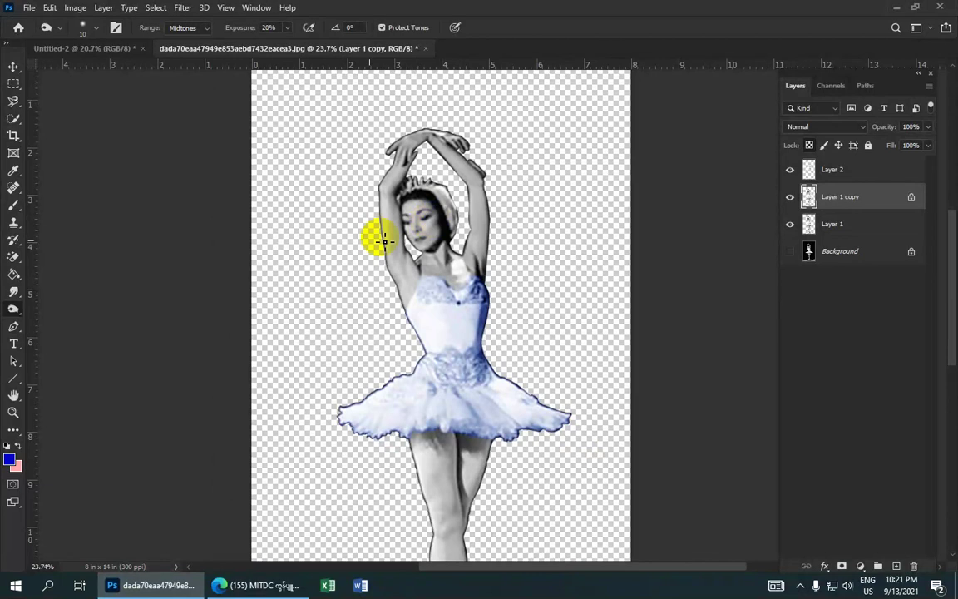
pyautogui.click(14, 326)
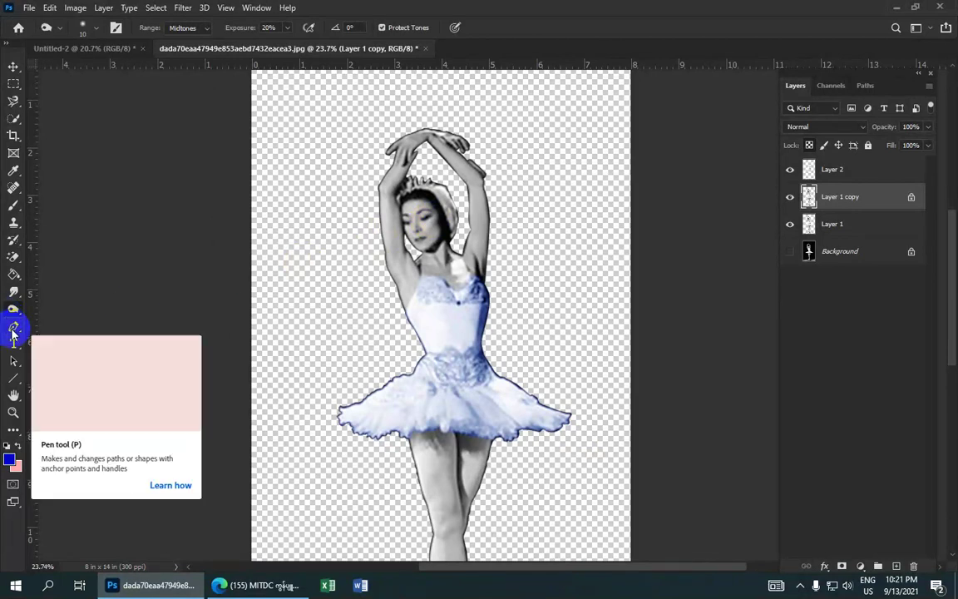
# Select the standard Pen Tool and zoom in on the dancer.
pyautogui.click(14, 326)
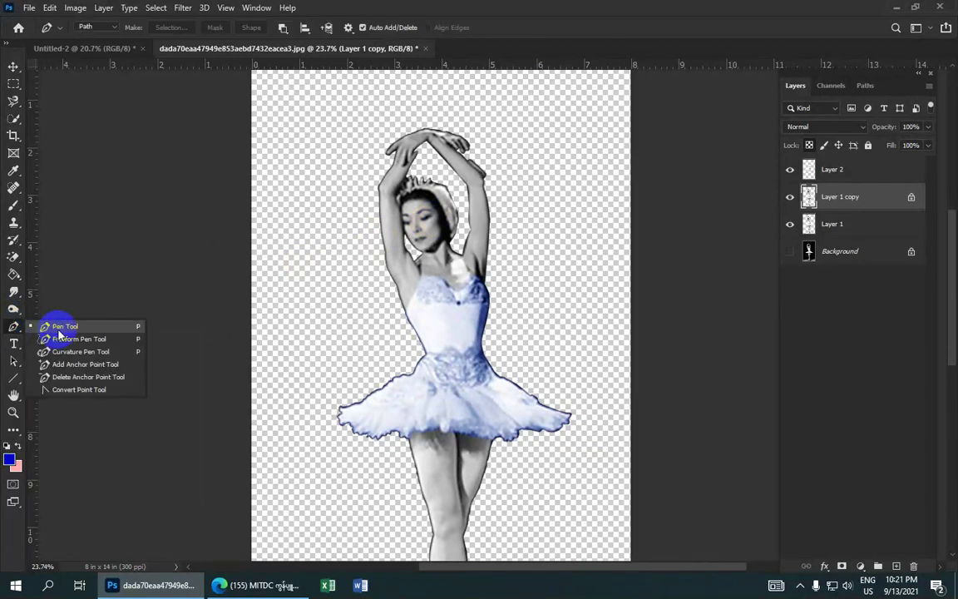
pyautogui.click(65, 327)
pyautogui.scroll(1, 262, 314)
pyautogui.scroll(1, 314, 312)
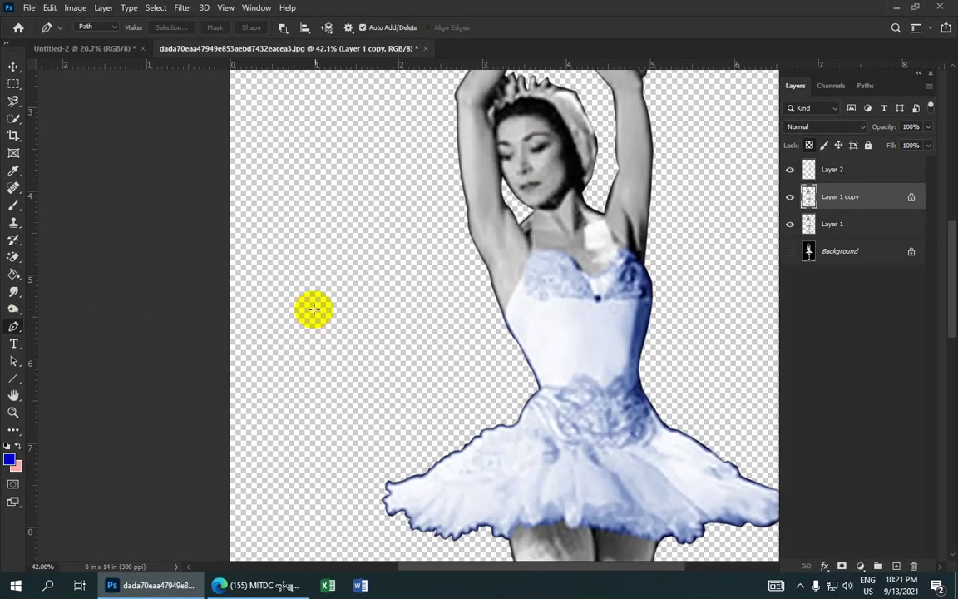
pyautogui.scroll(1, 399, 289)
pyautogui.scroll(-1, 427, 284)
pyautogui.scroll(1, 312, 325)
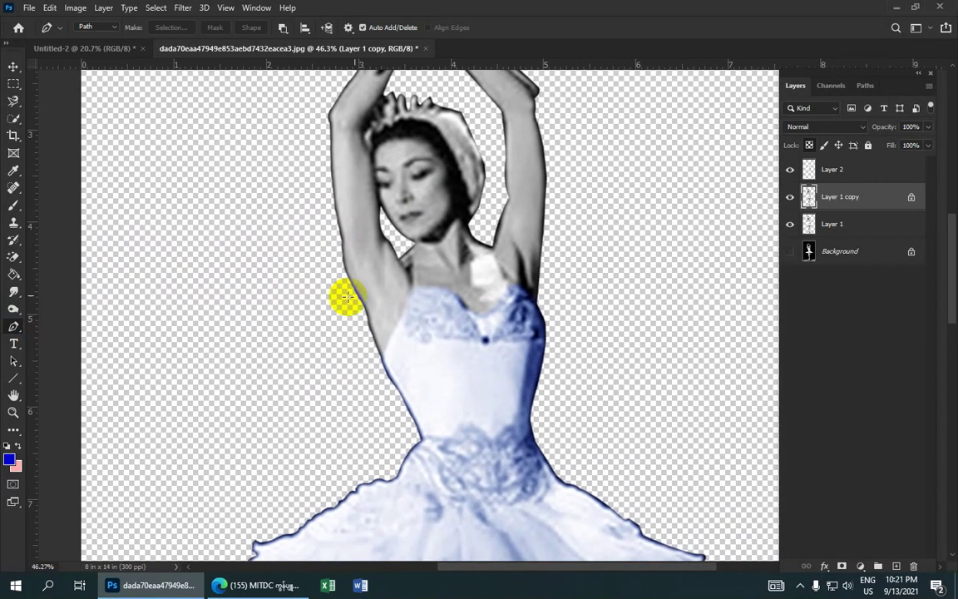
# Zoom around the dancer and switch to the Smudge Tool.
pyautogui.scroll(-2, 392, 286)
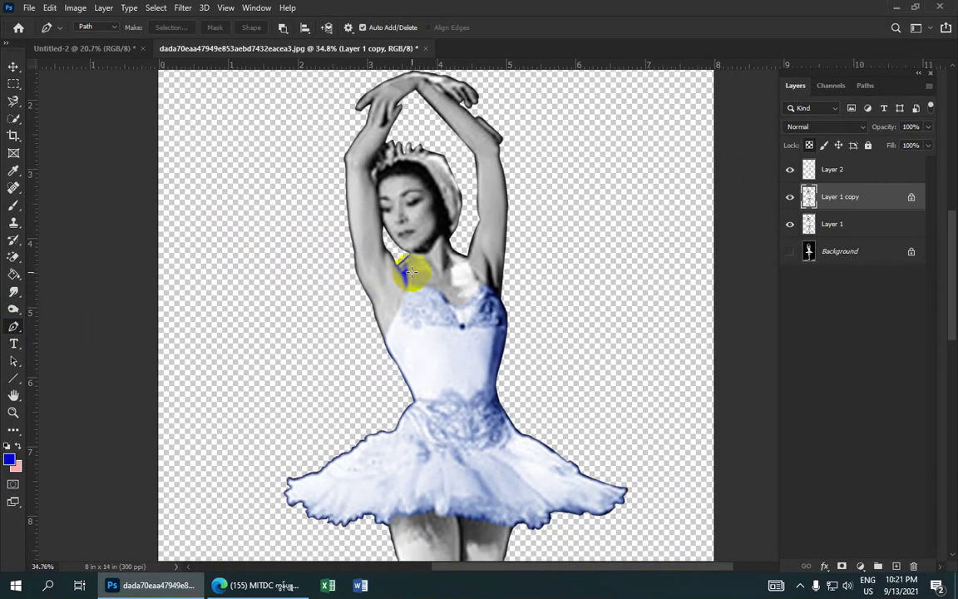
pyautogui.scroll(1, 428, 190)
pyautogui.scroll(1, 424, 189)
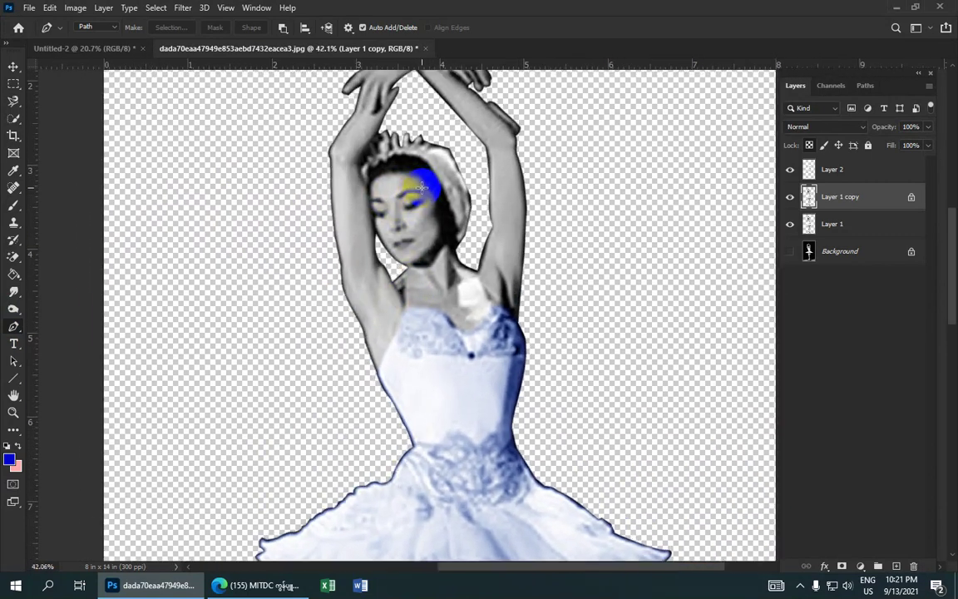
pyautogui.scroll(-1, 432, 193)
pyautogui.hscroll(-1, 438, 202)
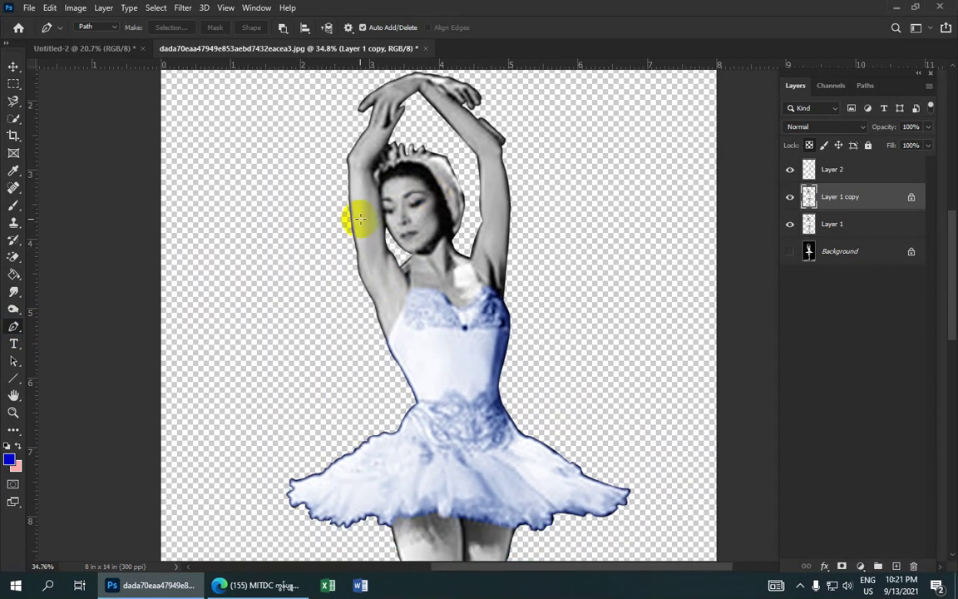
pyautogui.hscroll(1, 390, 213)
pyautogui.click(13, 291)
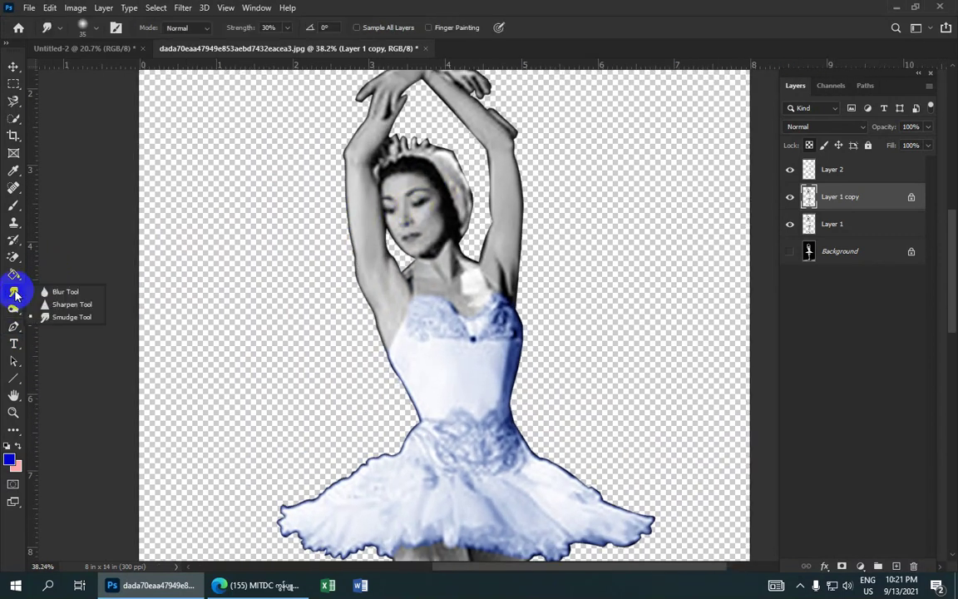
# Set the Smudge Tool to Normal mode with strength lowered from 30% to 20%.
pyautogui.click(82, 318)
pyautogui.scroll(1, 316, 243)
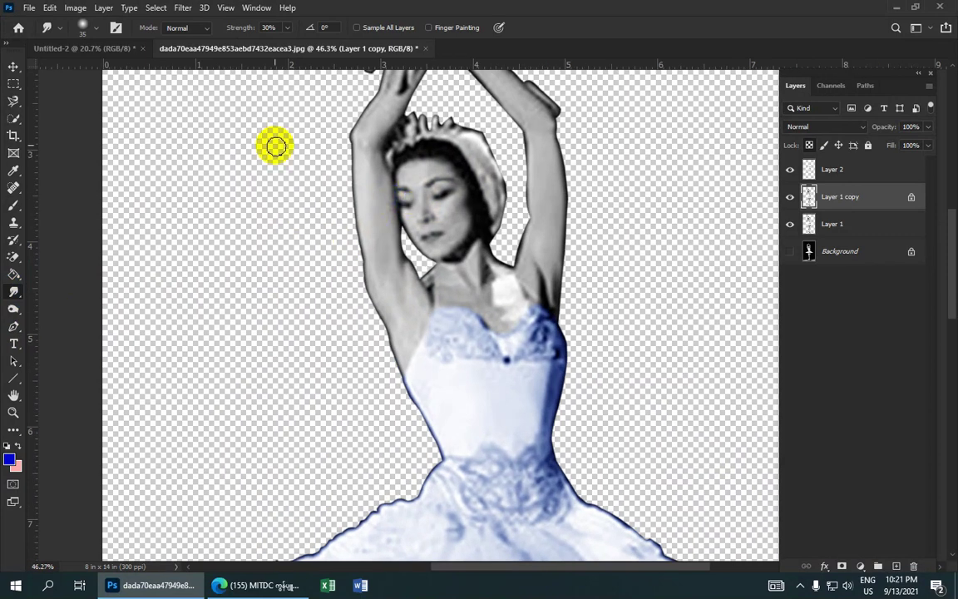
pyautogui.click(87, 25)
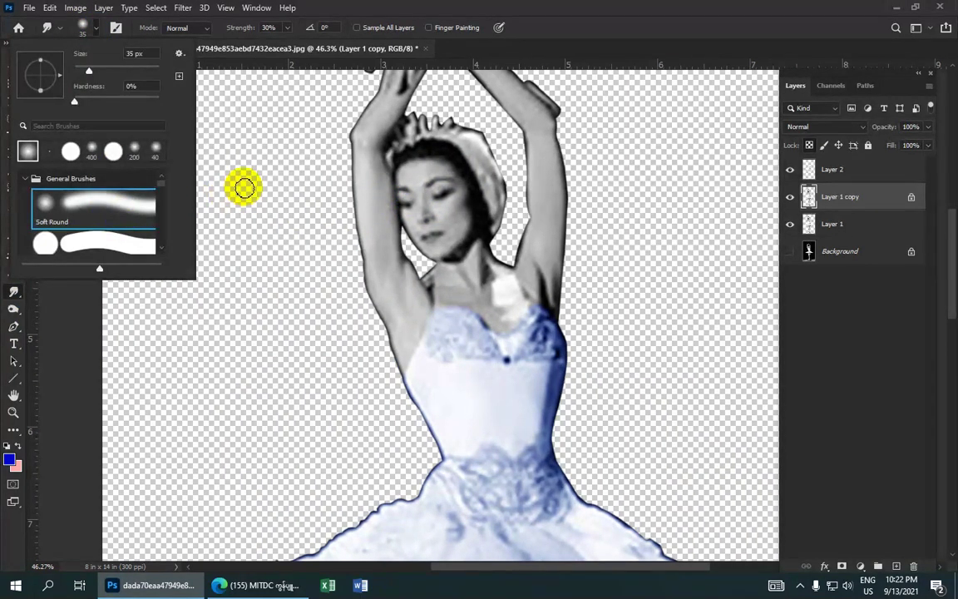
pyautogui.click(220, 168)
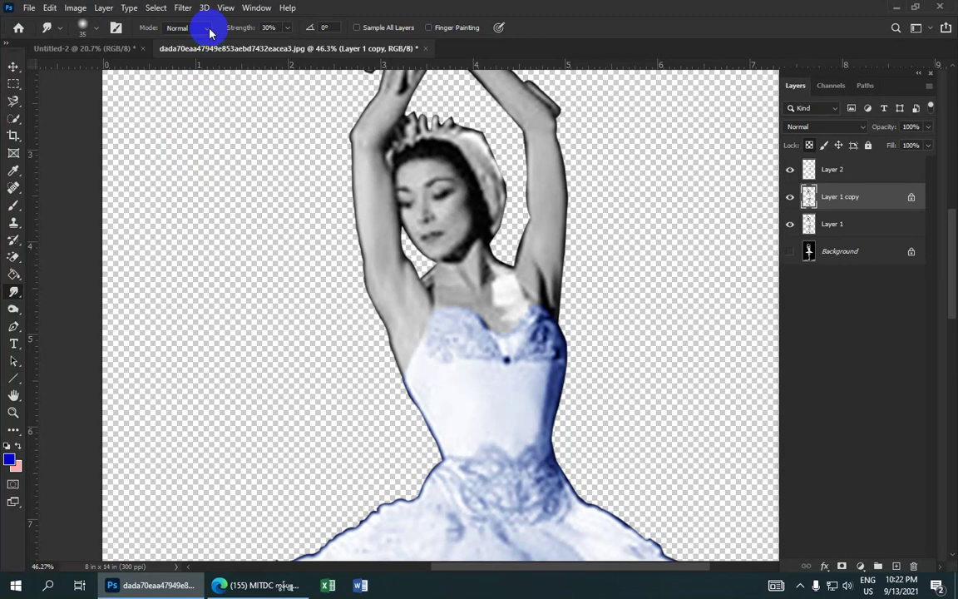
pyautogui.click(210, 33)
pyautogui.click(219, 37)
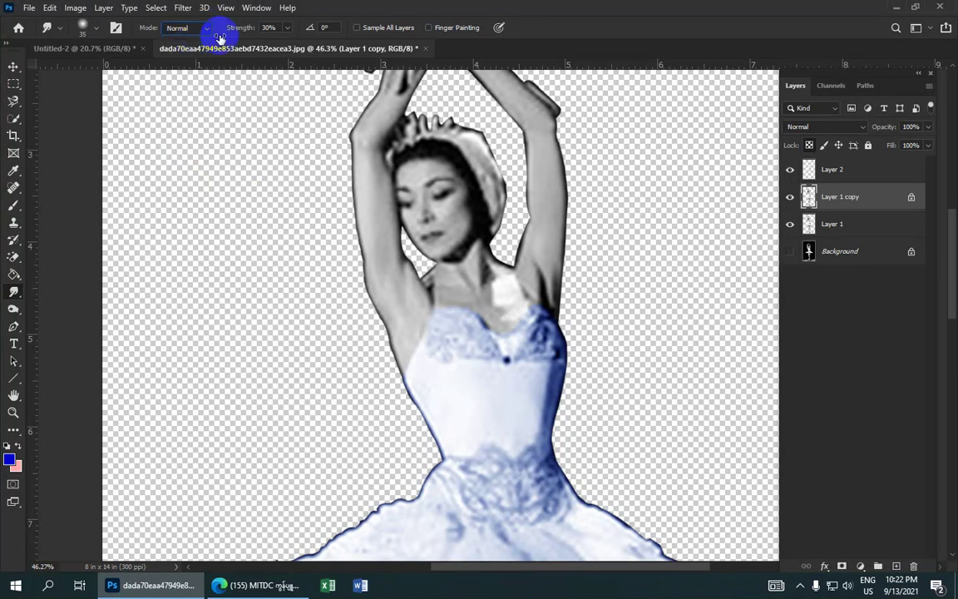
pyautogui.click(266, 27)
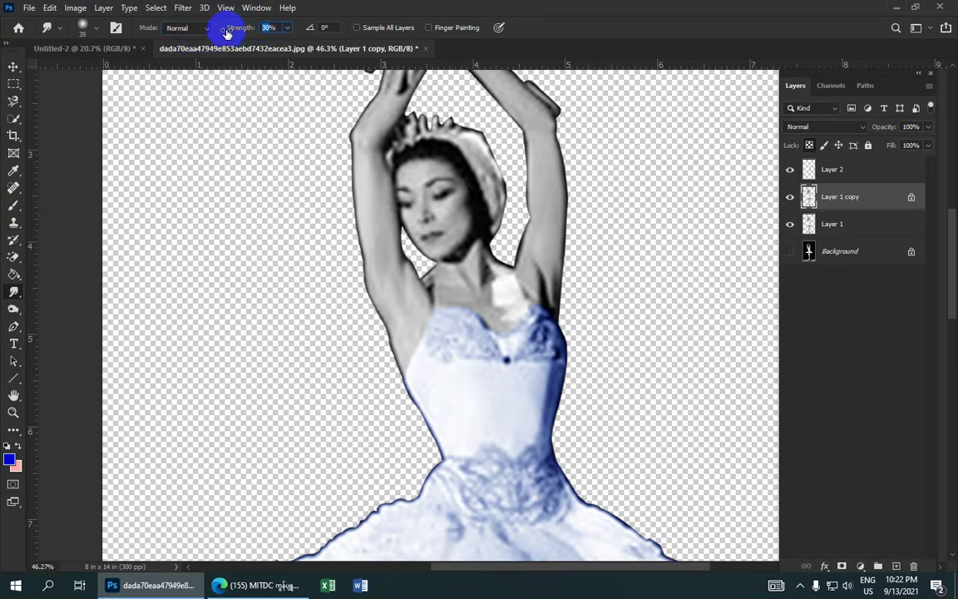
pyautogui.write('20')
pyautogui.moveTo(240, 28); pyautogui.dragTo(224, 31)
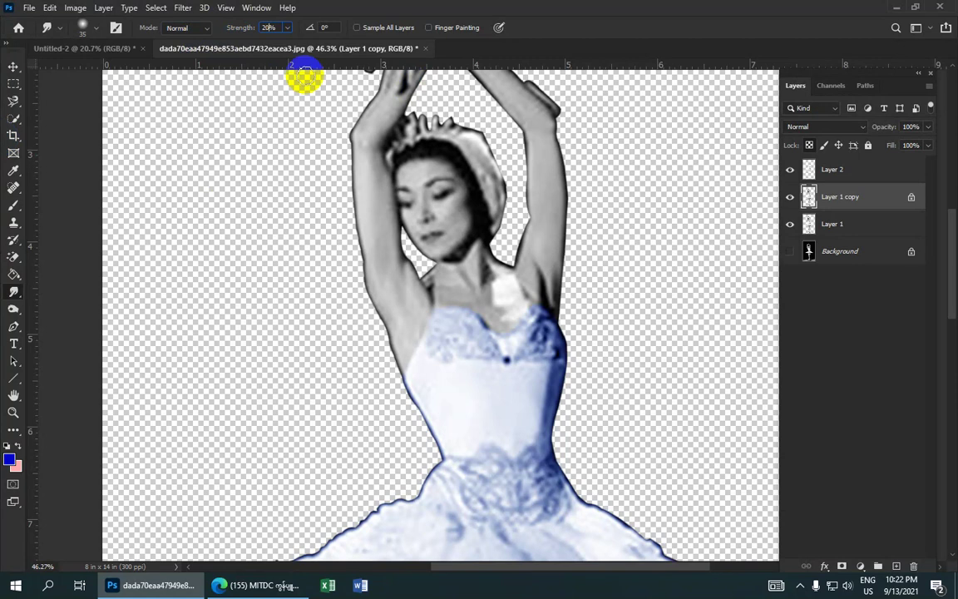
# Smudge the dancer's eyes, cheeks, chin and neck, then zoom back out.
pyautogui.hscroll(2, 495, 197)
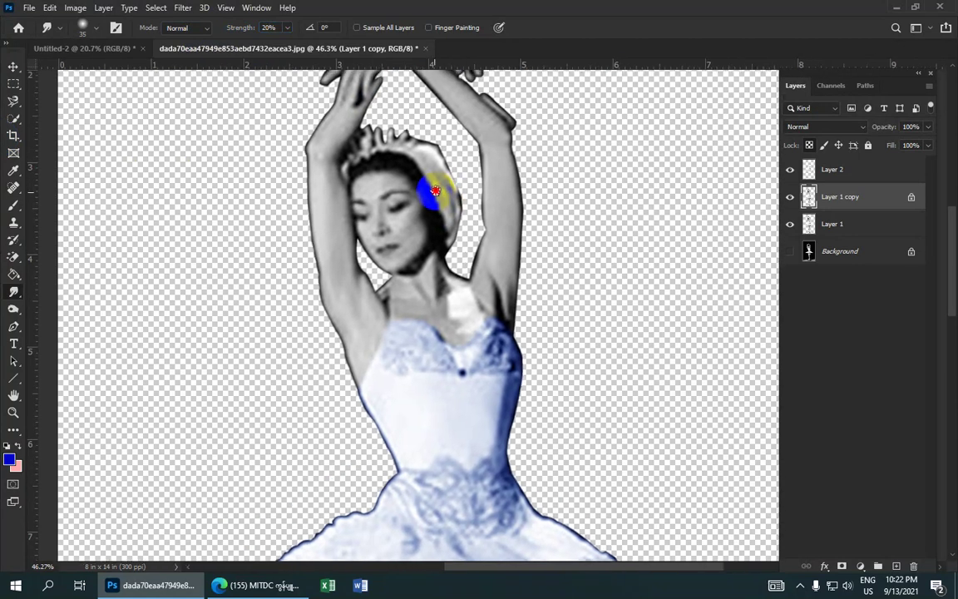
pyautogui.scroll(1, 427, 192)
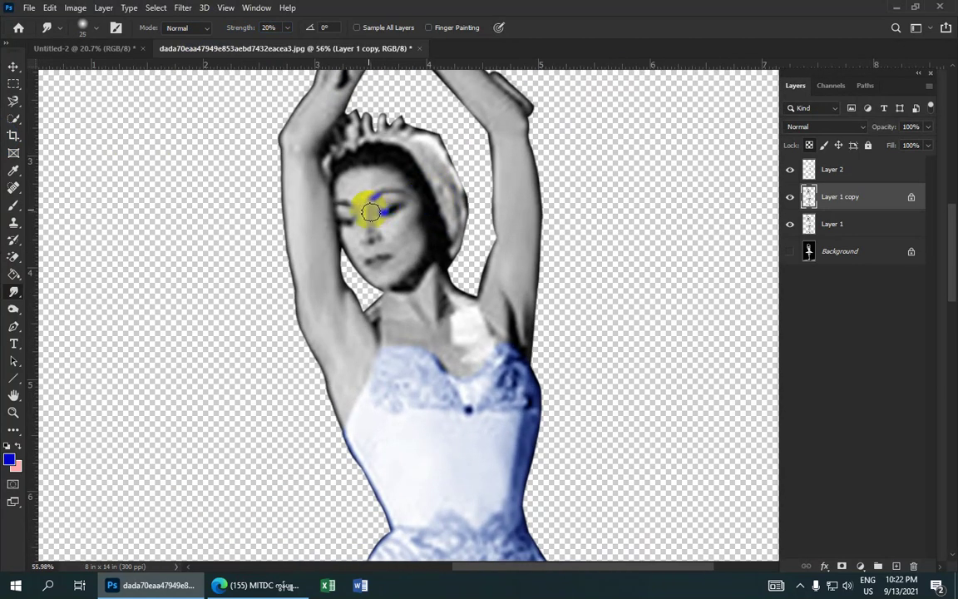
pyautogui.moveTo(370, 212)
pyautogui.mouseDown()
pyautogui.moveTo(364, 176)
pyautogui.moveTo(386, 170)
pyautogui.moveTo(419, 199)
pyautogui.moveTo(419, 213)
pyautogui.moveTo(391, 227)
pyautogui.moveTo(398, 239)
pyautogui.moveTo(399, 220)
pyautogui.moveTo(397, 237)
pyautogui.moveTo(421, 214)
pyautogui.moveTo(385, 225)
pyautogui.moveTo(422, 233)
pyautogui.moveTo(416, 259)
pyautogui.moveTo(391, 268)
pyautogui.moveTo(403, 275)
pyautogui.moveTo(387, 281)
pyautogui.moveTo(391, 257)
pyautogui.moveTo(366, 269)
pyautogui.moveTo(352, 252)
pyautogui.moveTo(349, 262)
pyautogui.moveTo(366, 275)
pyautogui.moveTo(350, 241)
pyautogui.moveTo(363, 195)
pyautogui.moveTo(371, 221)
pyautogui.moveTo(331, 198)
pyautogui.moveTo(332, 164)
pyautogui.moveTo(351, 190)
pyautogui.moveTo(376, 176)
pyautogui.moveTo(367, 170)
pyautogui.moveTo(341, 192)
pyautogui.moveTo(371, 181)
pyautogui.moveTo(341, 192)
pyautogui.moveTo(381, 188)
pyautogui.moveTo(363, 201)
pyautogui.moveTo(348, 192)
pyautogui.moveTo(349, 167)
pyautogui.moveTo(399, 176)
pyautogui.moveTo(413, 221)
pyautogui.moveTo(396, 264)
pyautogui.moveTo(426, 242)
pyautogui.moveTo(365, 246)
pyautogui.moveTo(388, 208)
pyautogui.mouseUp()
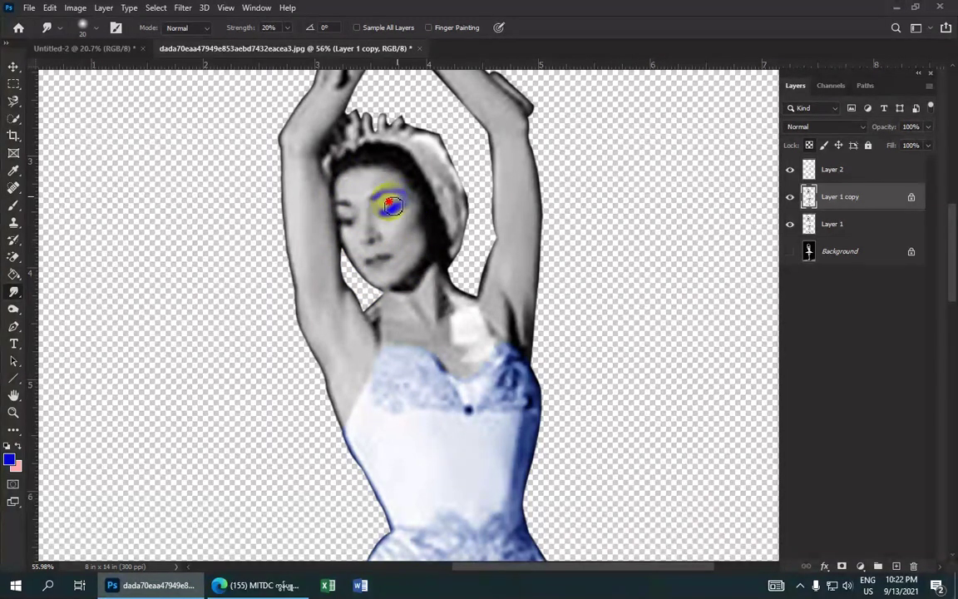
pyautogui.scroll(3, 364, 217)
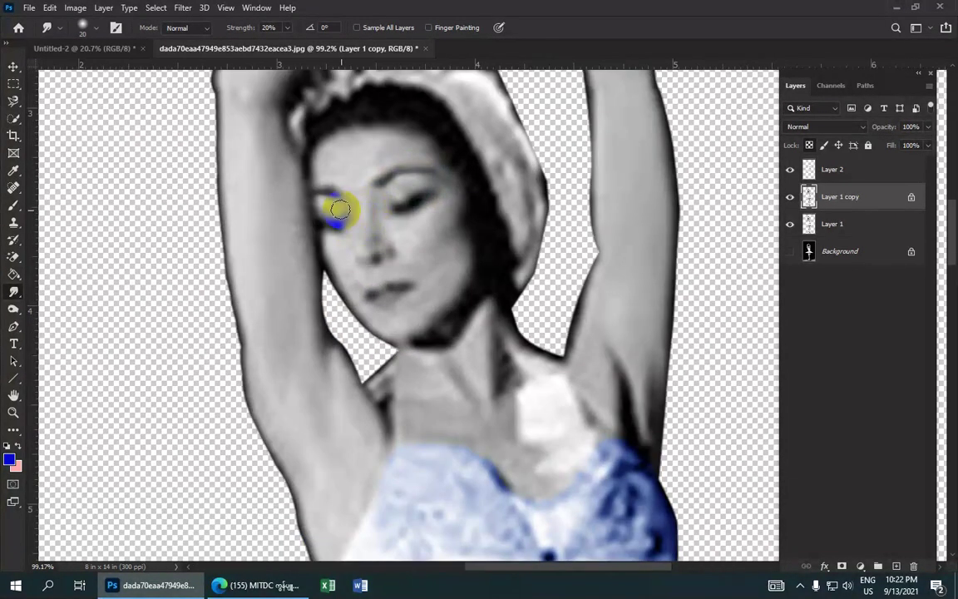
pyautogui.scroll(-2, 350, 208)
pyautogui.scroll(-2, 382, 212)
pyautogui.scroll(-1, 407, 223)
pyautogui.scroll(1, 416, 241)
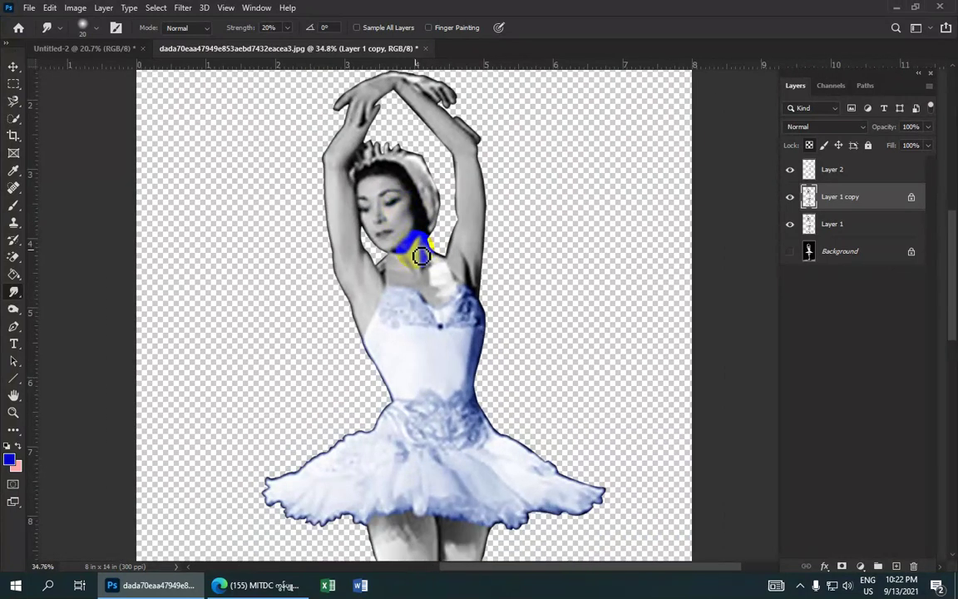
pyautogui.scroll(2, 408, 253)
pyautogui.scroll(-3, 416, 249)
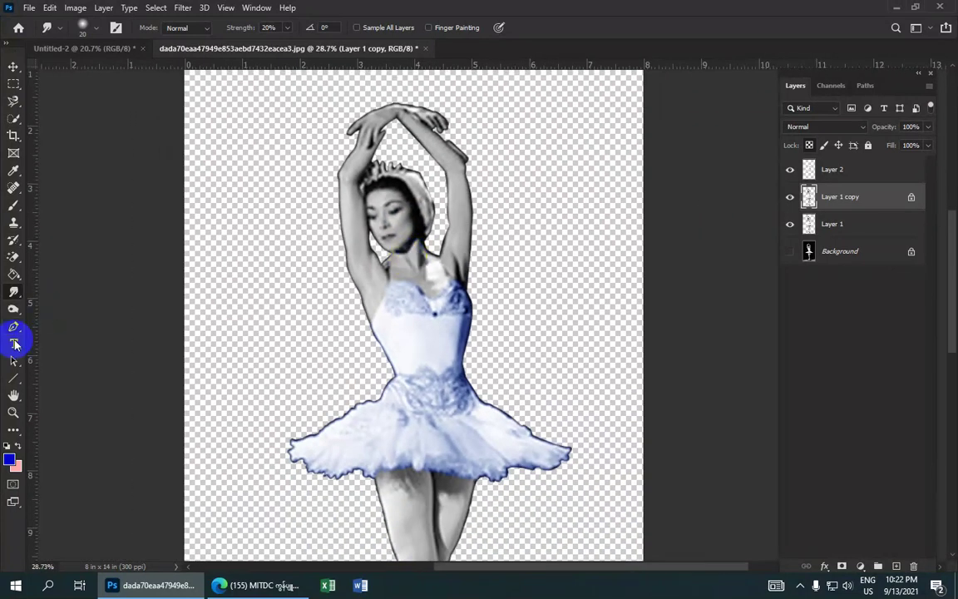
# Start a Pen Tool path from above the head down to the right shoulder and neckline.
pyautogui.moveTo(14, 326); pyautogui.dragTo(58, 330)
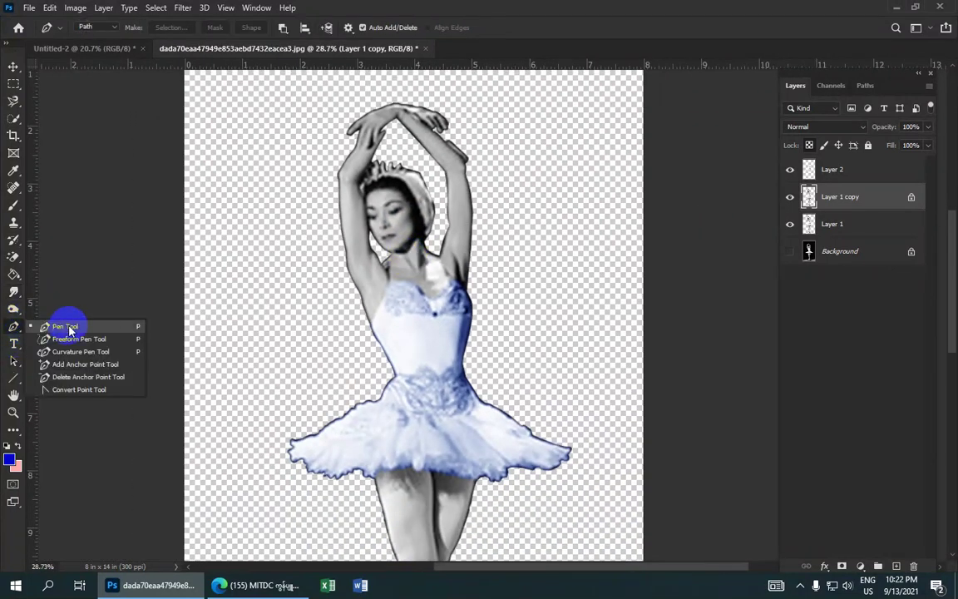
pyautogui.scroll(2, 336, 235)
pyautogui.scroll(1, 337, 235)
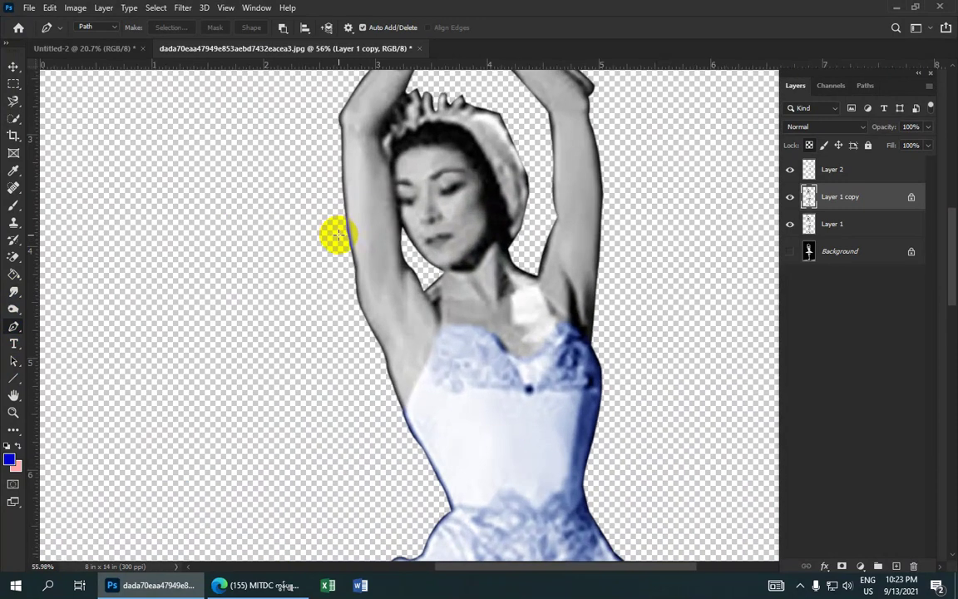
pyautogui.scroll(-2, 336, 236)
pyautogui.scroll(-1, 333, 235)
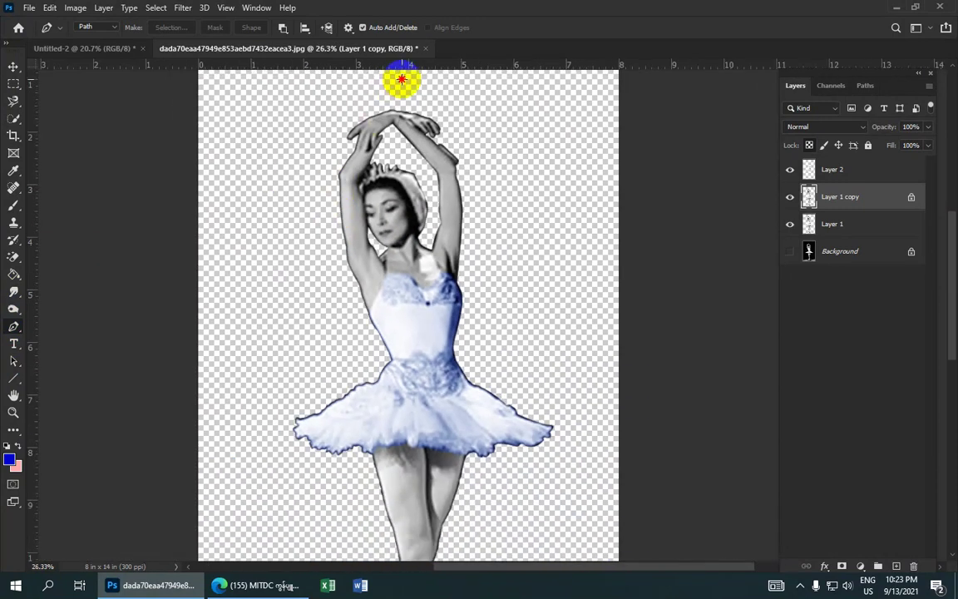
pyautogui.moveTo(516, 168)
pyautogui.mouseDown()
pyautogui.moveTo(517, 261)
pyautogui.moveTo(489, 284)
pyautogui.moveTo(459, 289)
pyautogui.mouseUp()
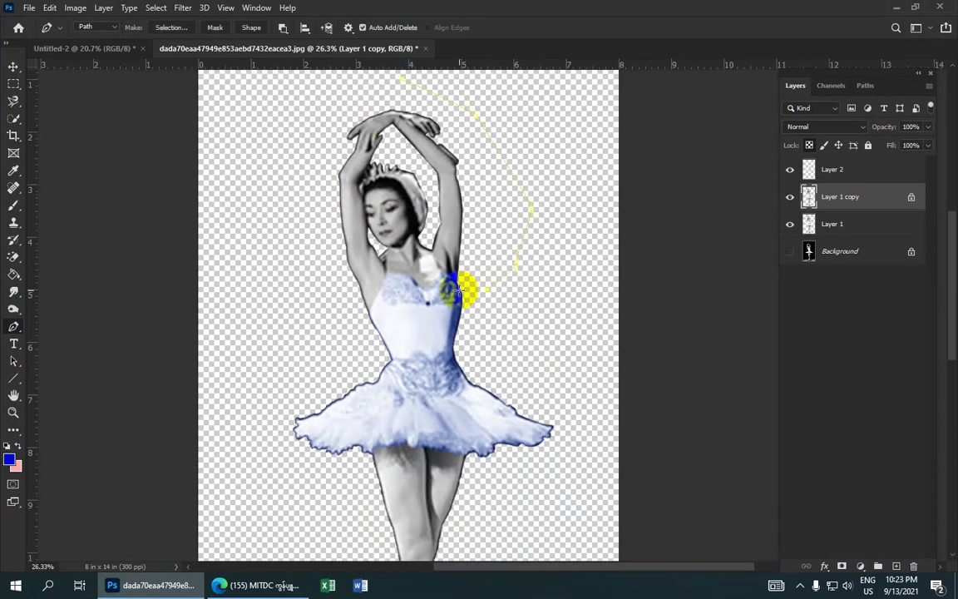
pyautogui.scroll(2, 462, 283)
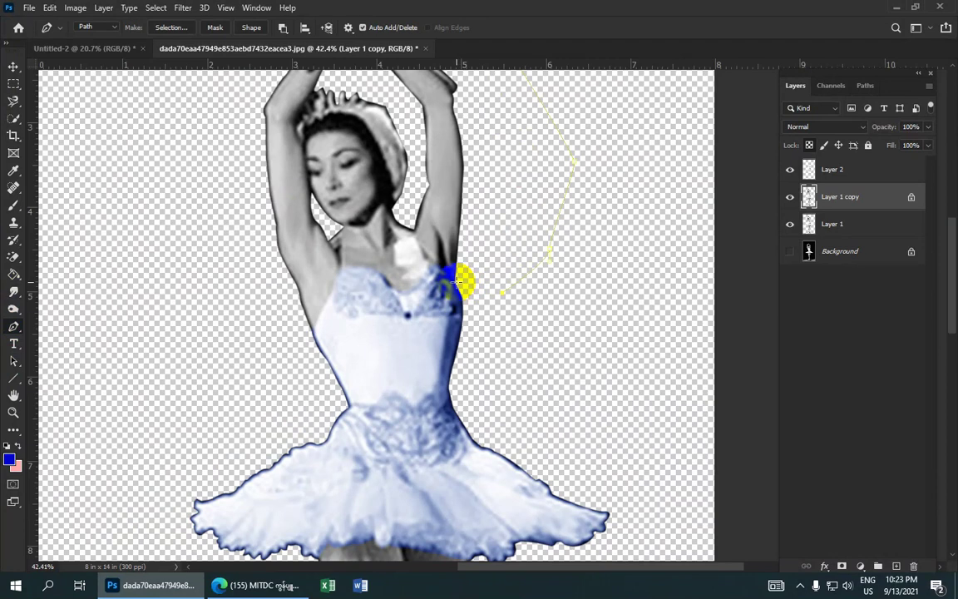
pyautogui.moveTo(455, 281)
pyautogui.mouseDown()
pyautogui.moveTo(428, 265)
pyautogui.moveTo(406, 287)
pyautogui.mouseUp()
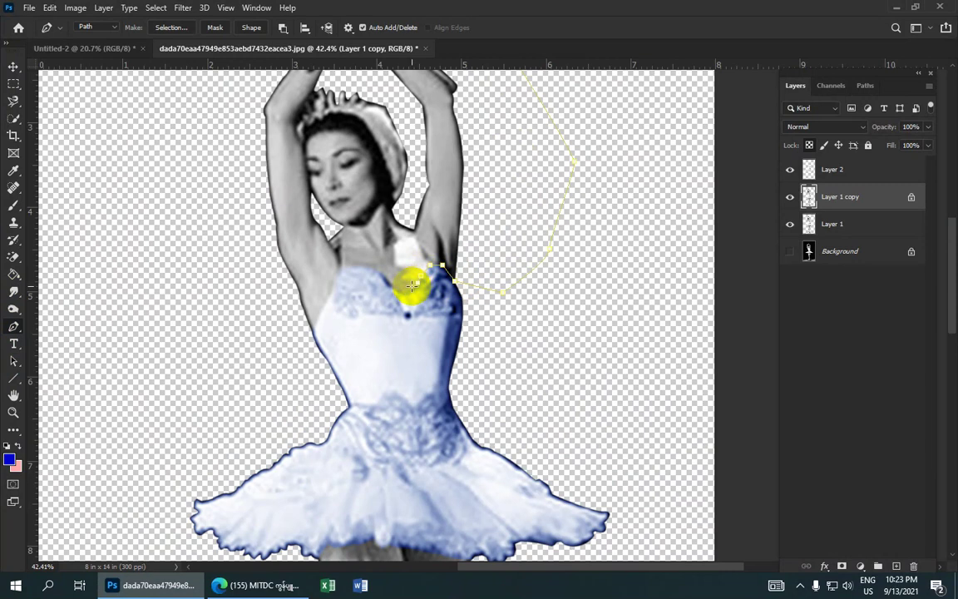
pyautogui.scroll(3, 407, 287)
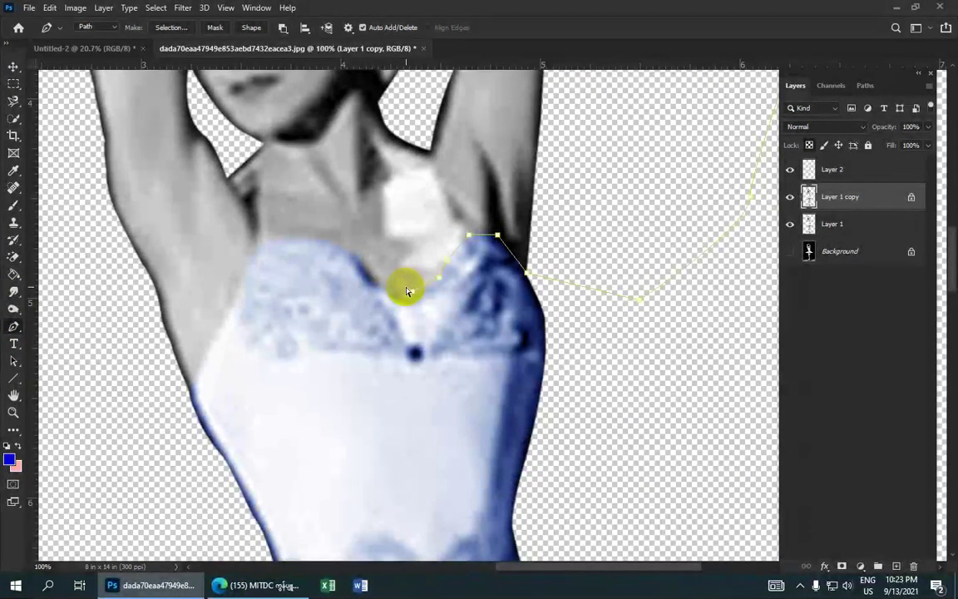
pyautogui.click(406, 297)
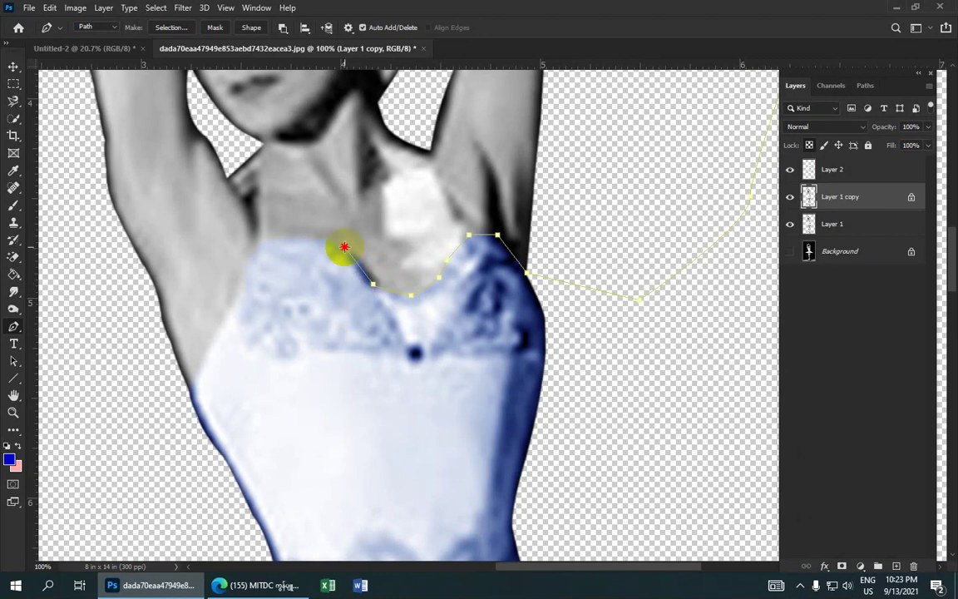
# Continue the path along the bodice top and down the left arm, closing it at the start.
pyautogui.moveTo(344, 247); pyautogui.dragTo(347, 253)
pyautogui.moveTo(317, 239); pyautogui.dragTo(305, 241)
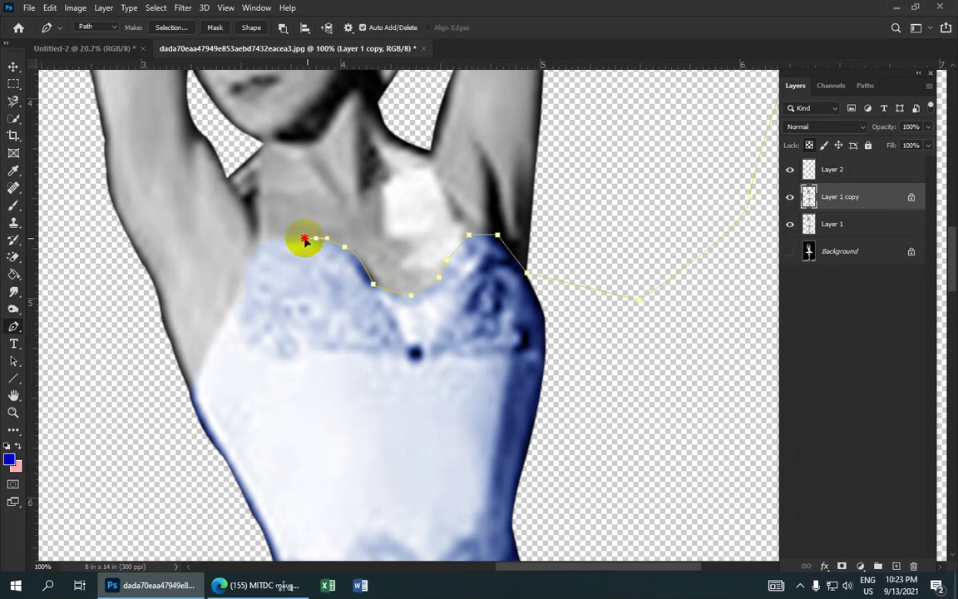
pyautogui.click(315, 238)
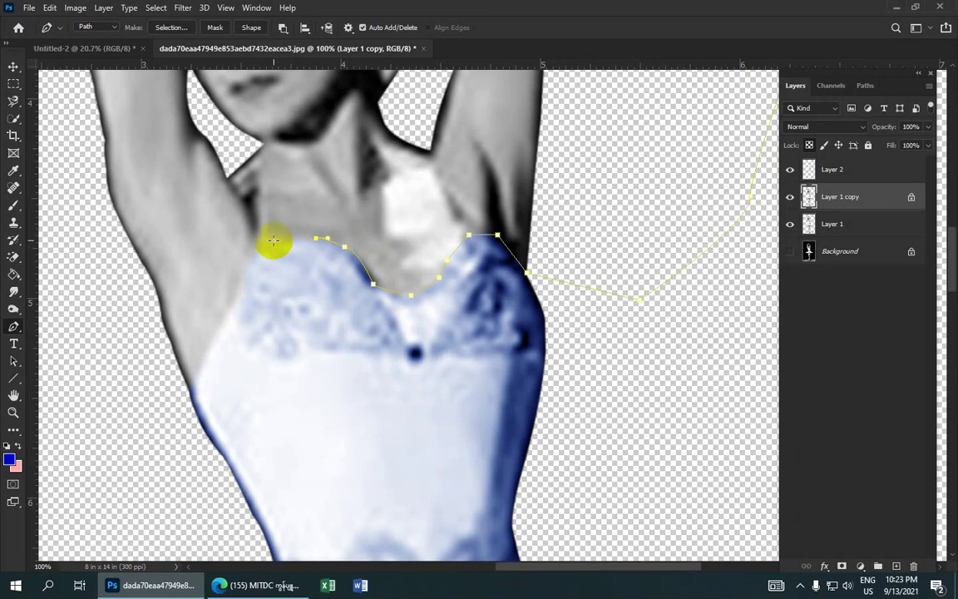
pyautogui.moveTo(271, 241); pyautogui.dragTo(261, 243)
pyautogui.click(271, 241)
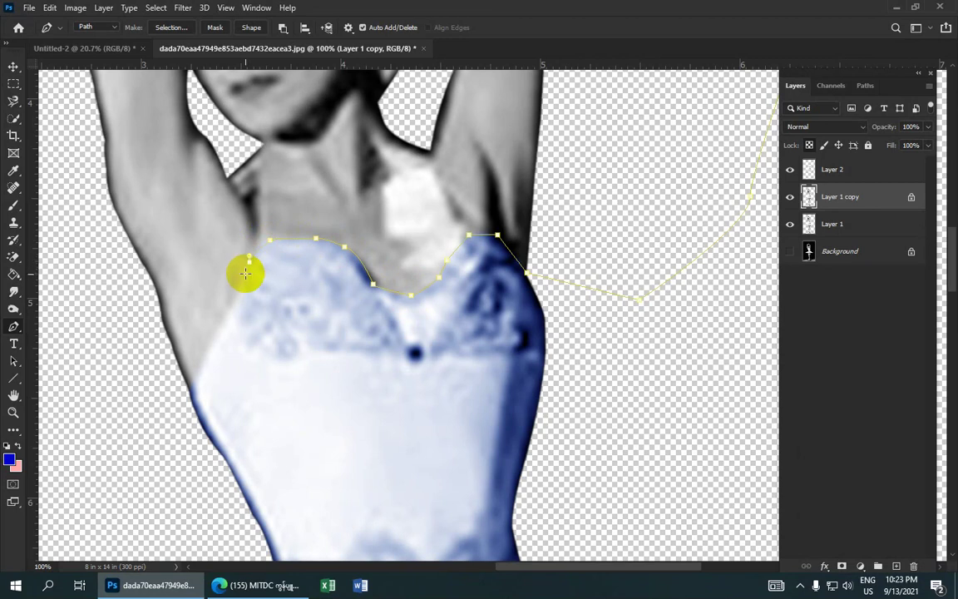
pyautogui.moveTo(242, 278); pyautogui.dragTo(217, 331)
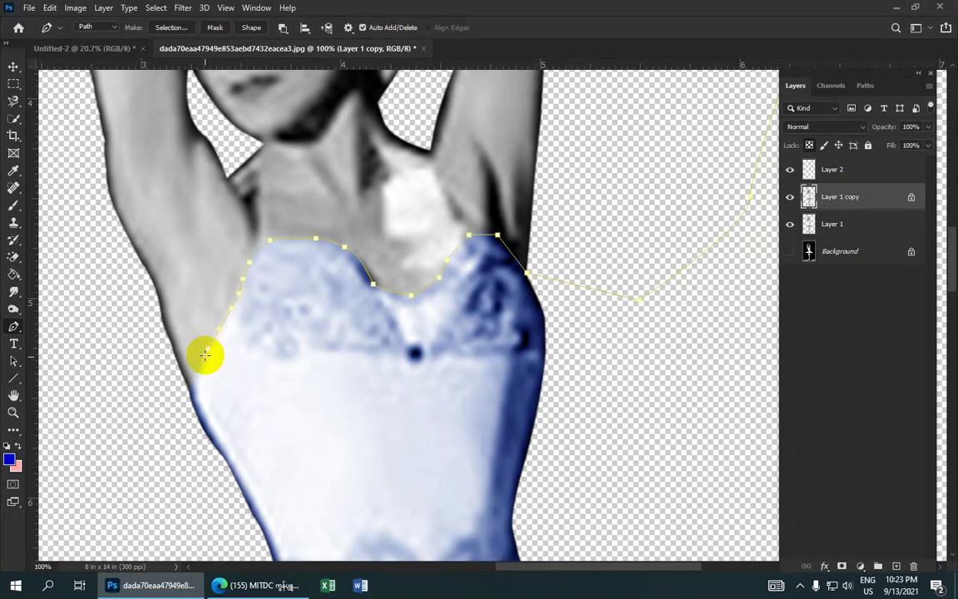
pyautogui.moveTo(200, 366)
pyautogui.mouseDown()
pyautogui.moveTo(189, 385)
pyautogui.moveTo(243, 347)
pyautogui.mouseUp()
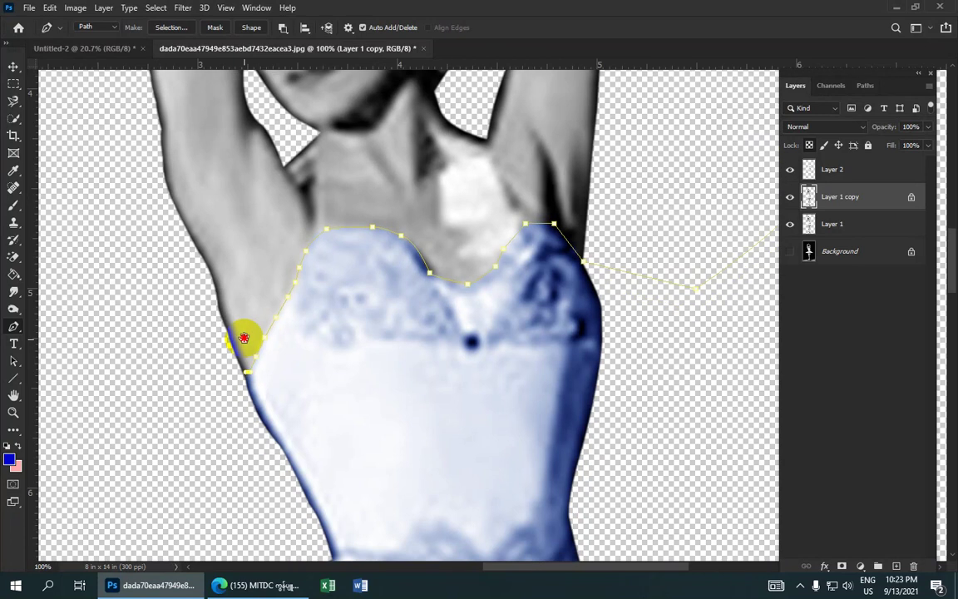
pyautogui.scroll(5, 206, 188)
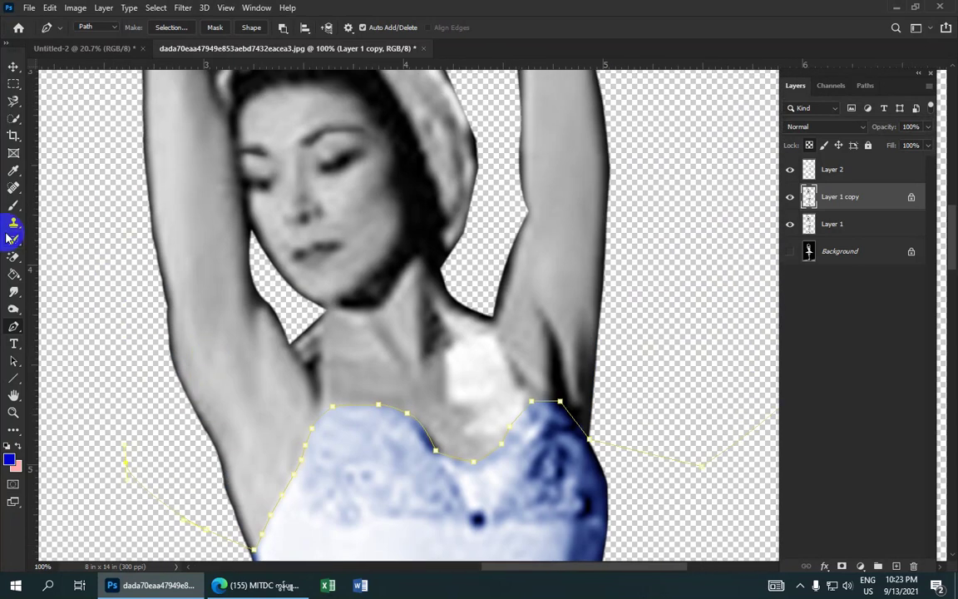
pyautogui.scroll(-2, 241, 198)
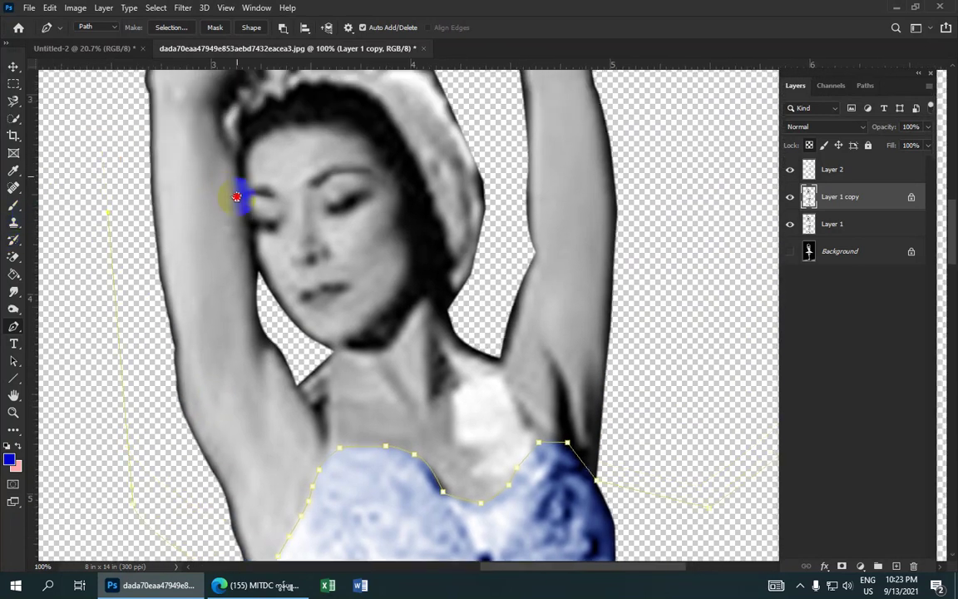
pyautogui.scroll(-3, 257, 235)
pyautogui.scroll(-3, 255, 245)
pyautogui.scroll(-1, 255, 245)
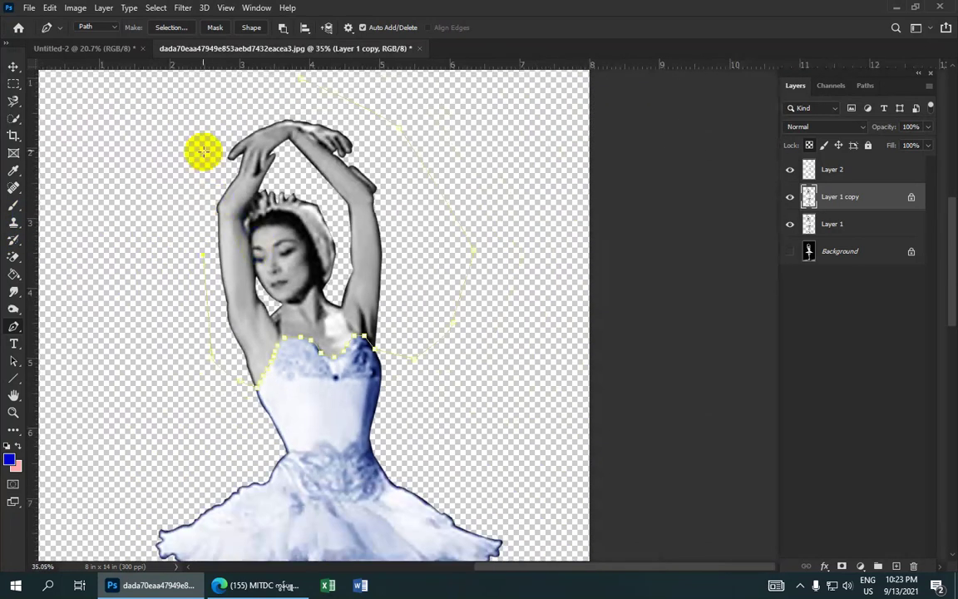
pyautogui.click(300, 86)
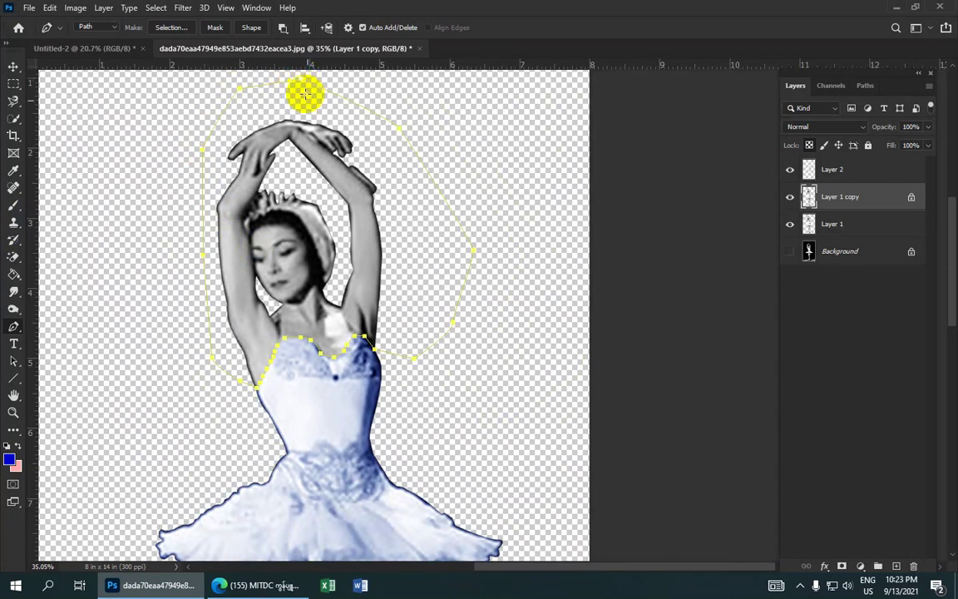
# Convert the head-and-arms path into a selection with a 1-pixel feather.
pyautogui.rightClick(344, 182)
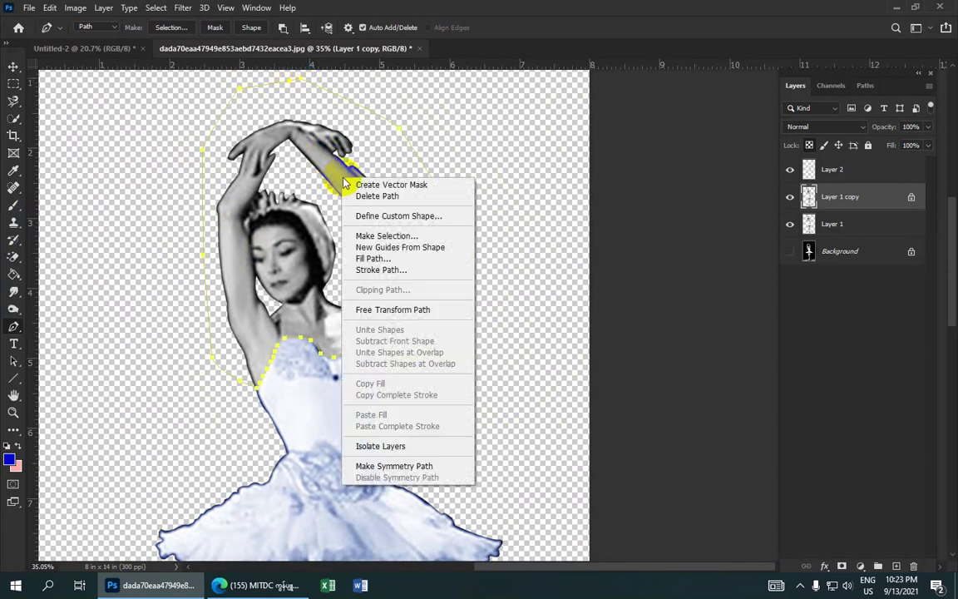
pyautogui.click(371, 237)
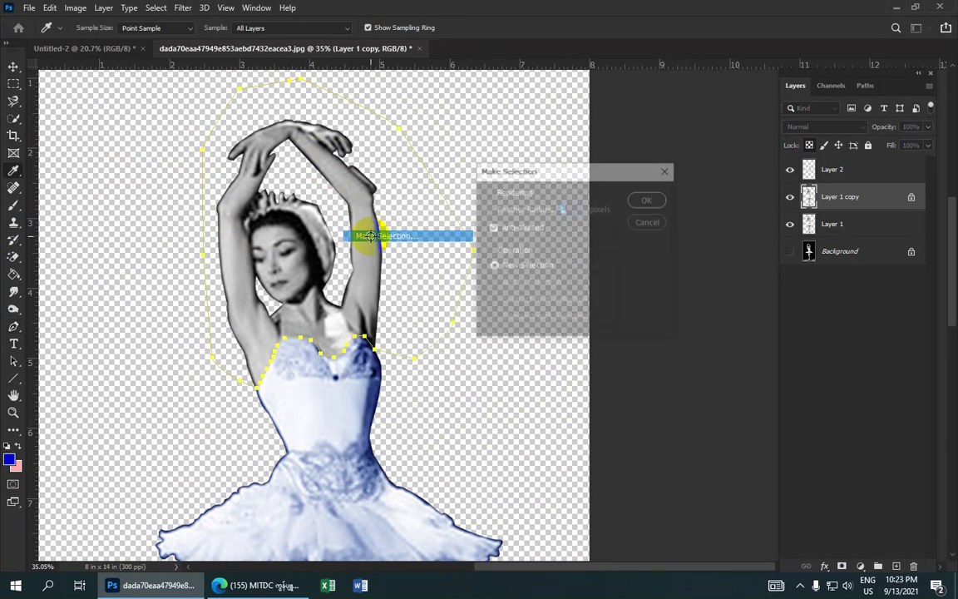
pyautogui.moveTo(535, 237); pyautogui.dragTo(586, 214)
pyautogui.click(640, 199)
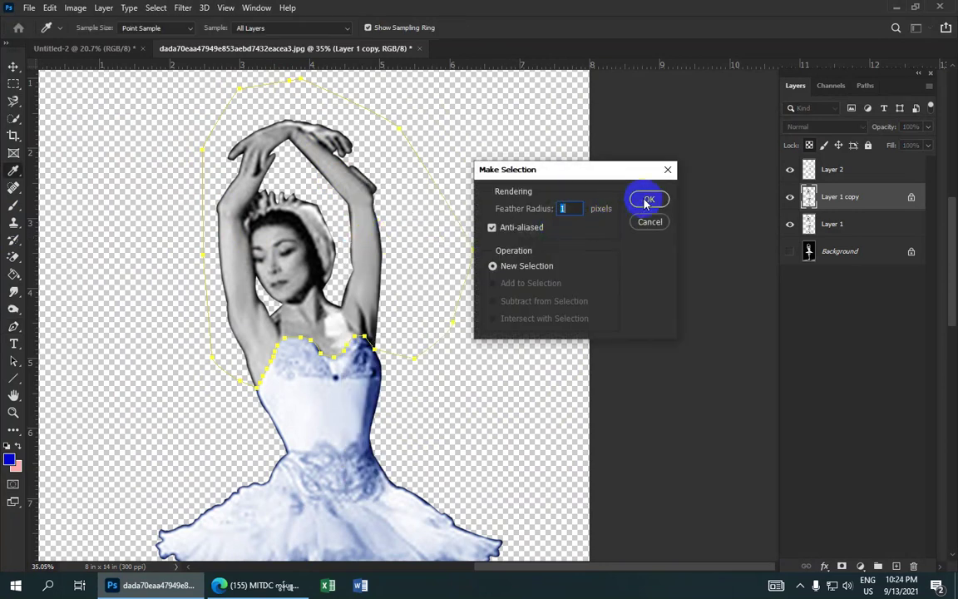
# Copy the selection from Layer 1 copy onto a new Layer 3 with Ctrl+J.
pyautogui.scroll(-4, 376, 199)
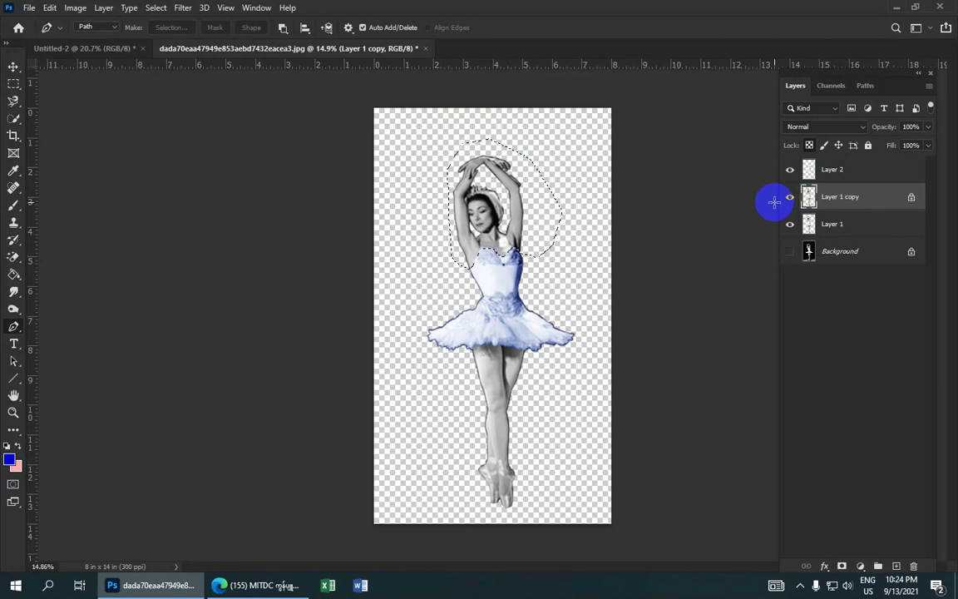
pyautogui.click(847, 203)
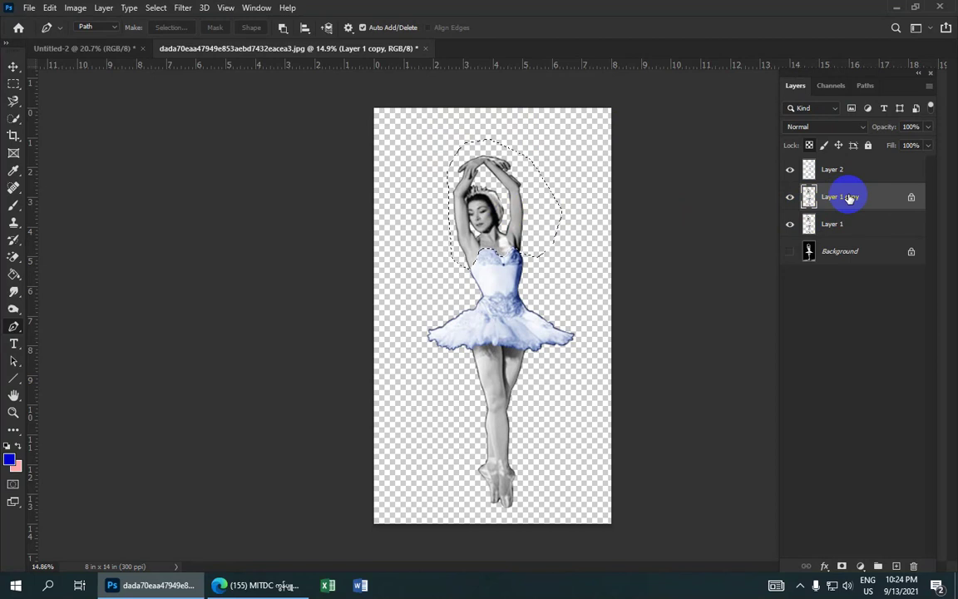
pyautogui.hotkey('ctrl', 'j')
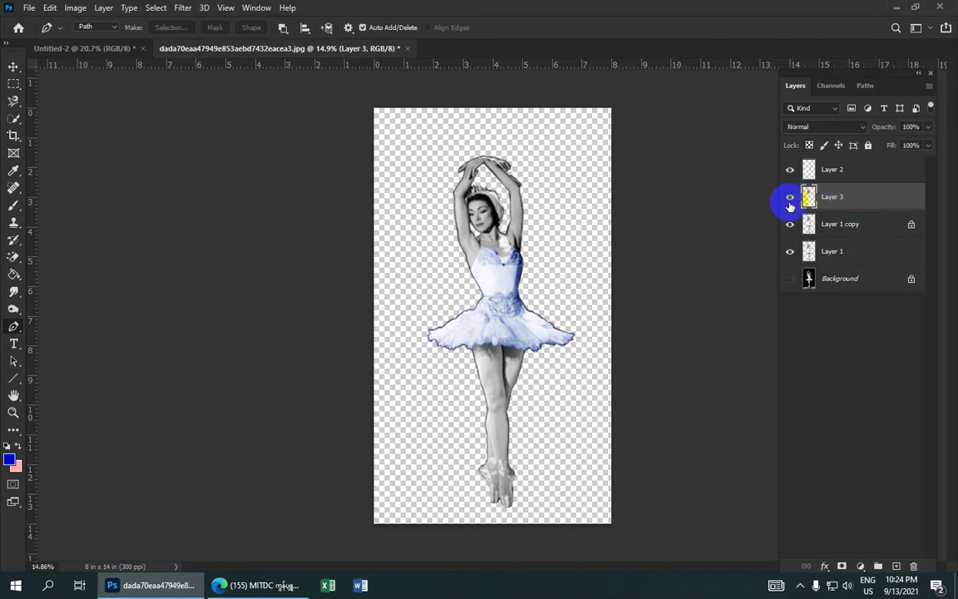
pyautogui.click(790, 226)
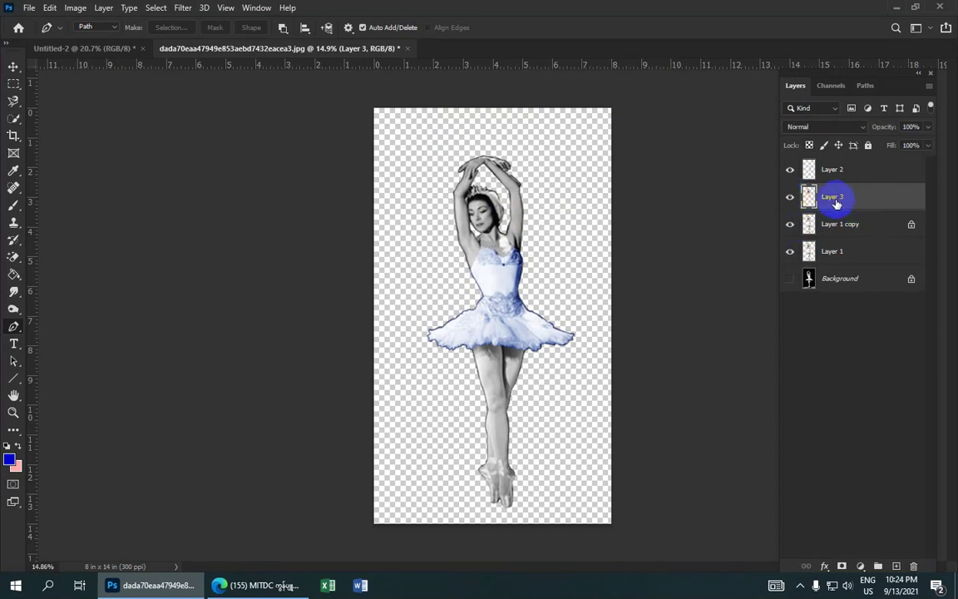
pyautogui.scroll(2, 495, 196)
pyautogui.scroll(-1, 495, 202)
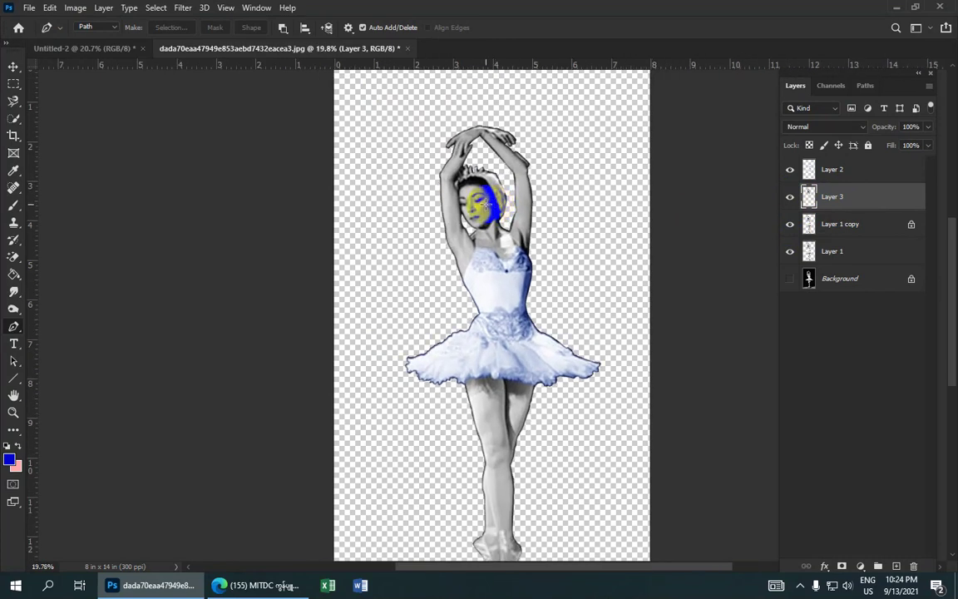
pyautogui.scroll(1, 487, 202)
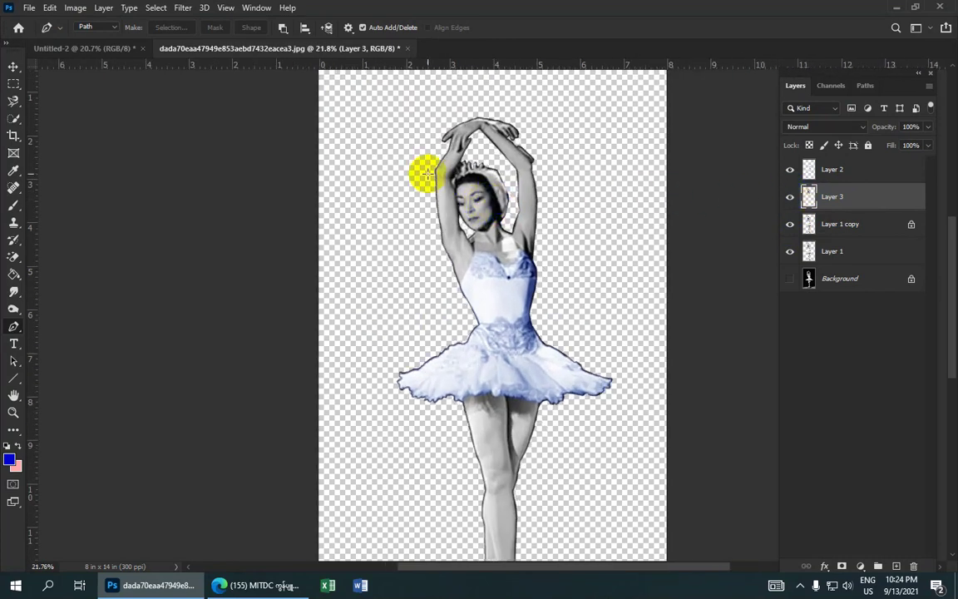
# Zoom out to show the whole ballerina and bring up Image > Adjustments.
pyautogui.scroll(2, 426, 173)
pyautogui.scroll(2, 453, 177)
pyautogui.scroll(2, 466, 179)
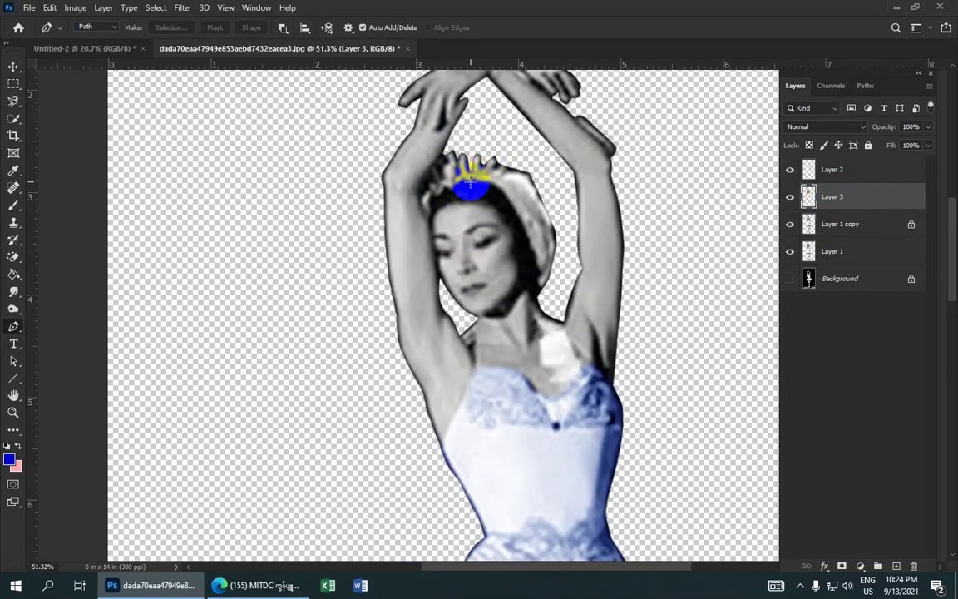
pyautogui.scroll(1, 446, 195)
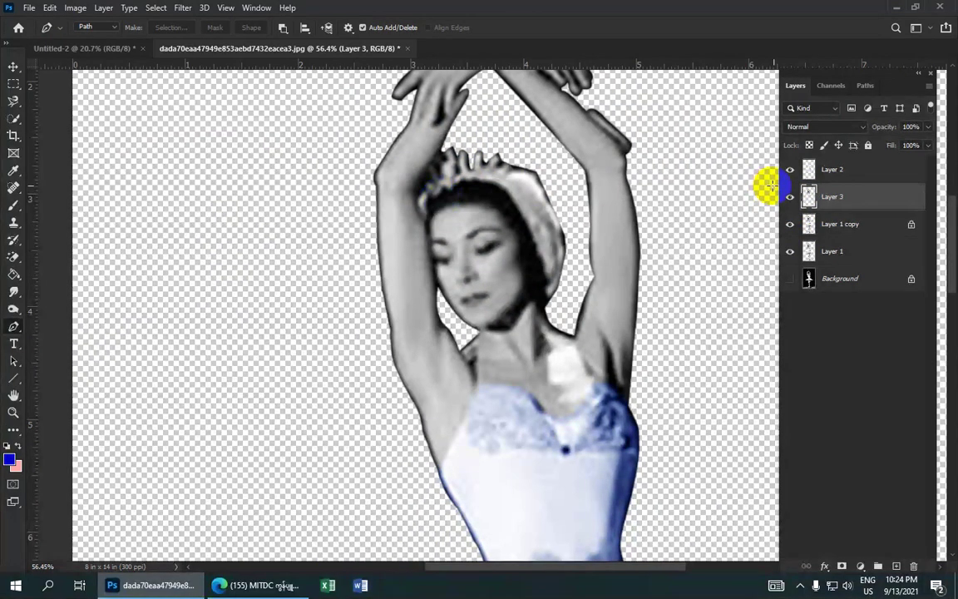
pyautogui.scroll(-5, 496, 197)
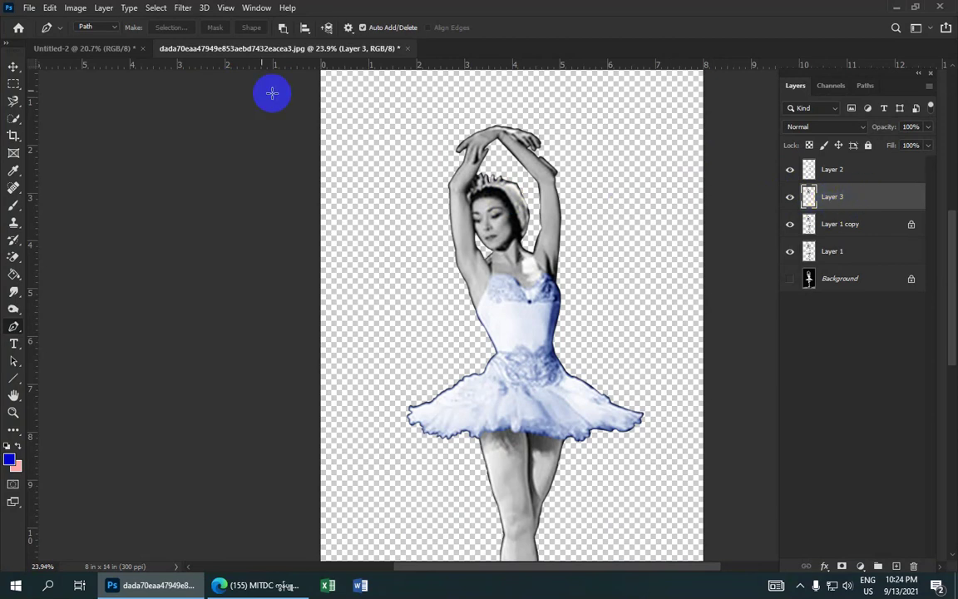
pyautogui.click(84, 10)
pyautogui.moveTo(93, 46)
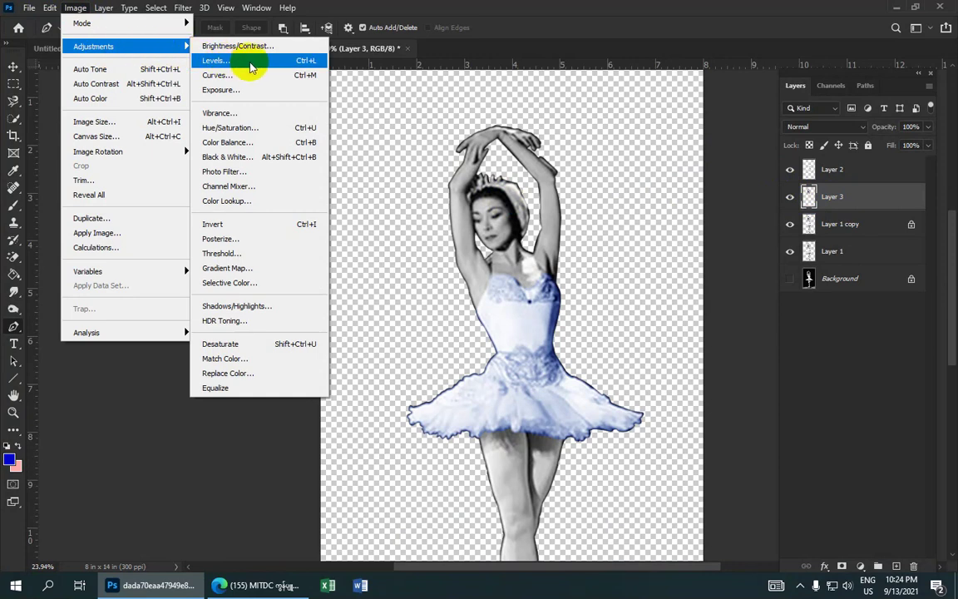
# Brighten the ballerina layer by raising the Levels midtone gamma to 1.40.
pyautogui.click(258, 68)
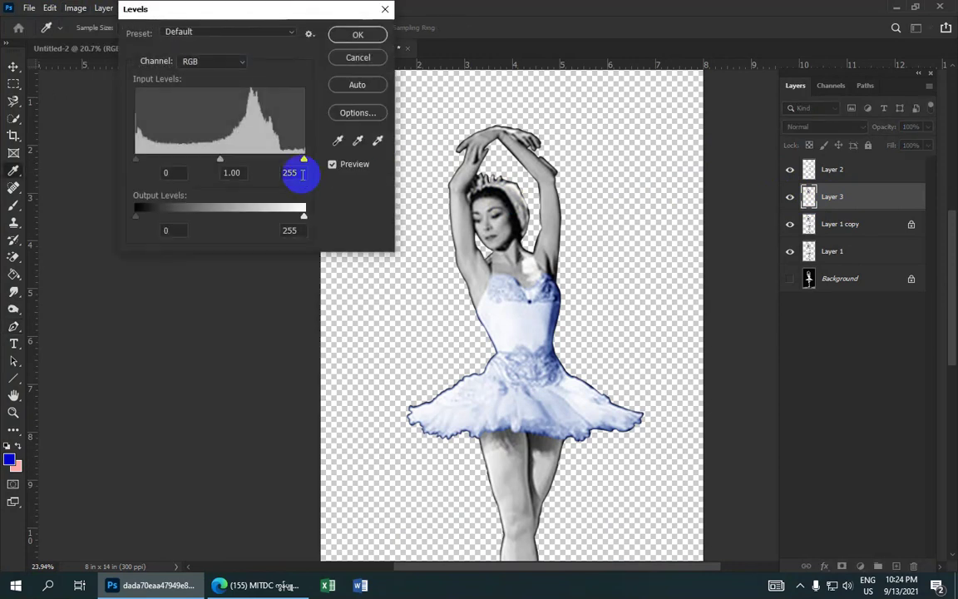
pyautogui.moveTo(221, 161); pyautogui.dragTo(200, 163)
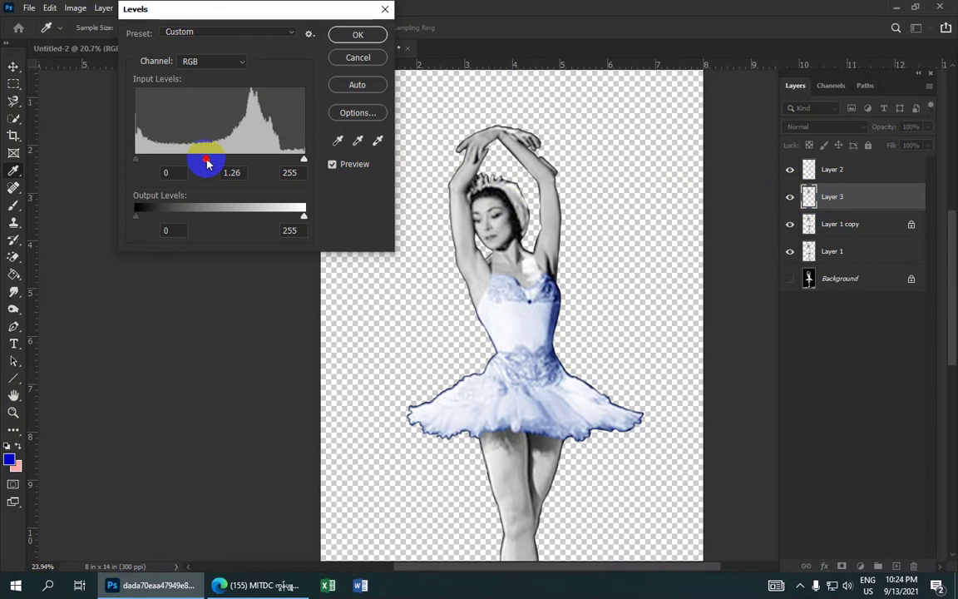
pyautogui.moveTo(207, 164); pyautogui.dragTo(199, 162)
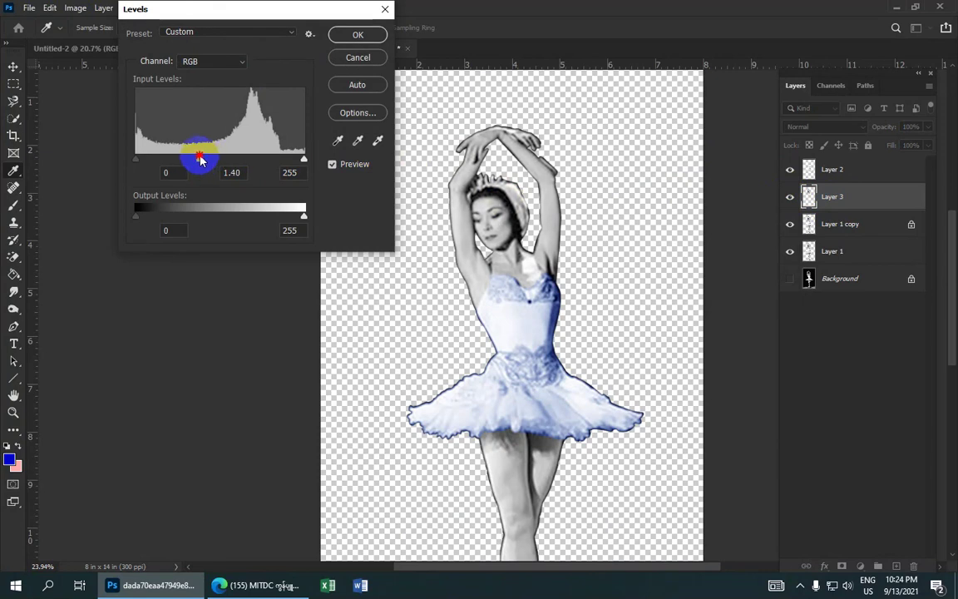
pyautogui.click(363, 35)
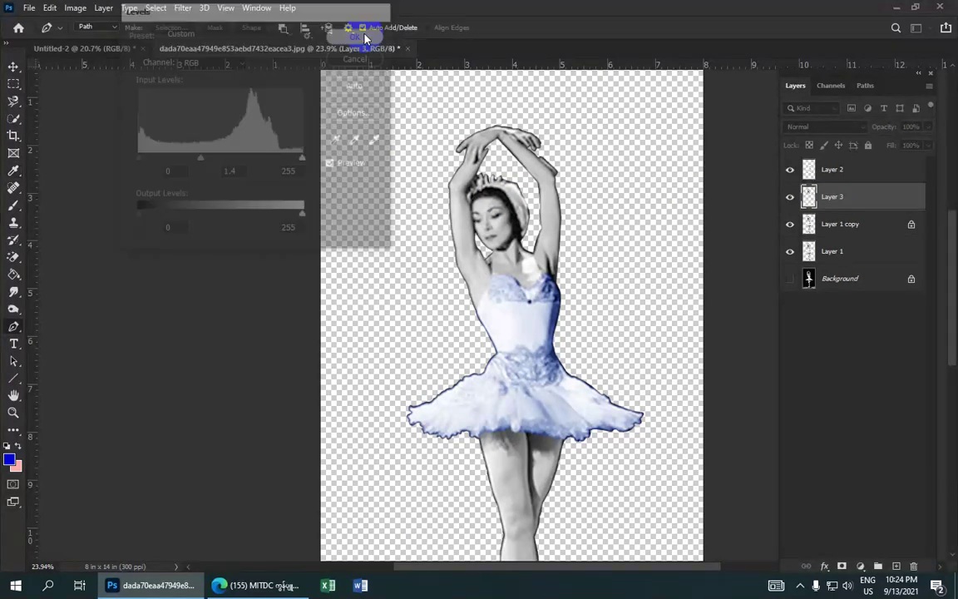
# Apply a midtone Color Balance of +22, -18, -7 to warm the ballerina.
pyautogui.click(74, 8)
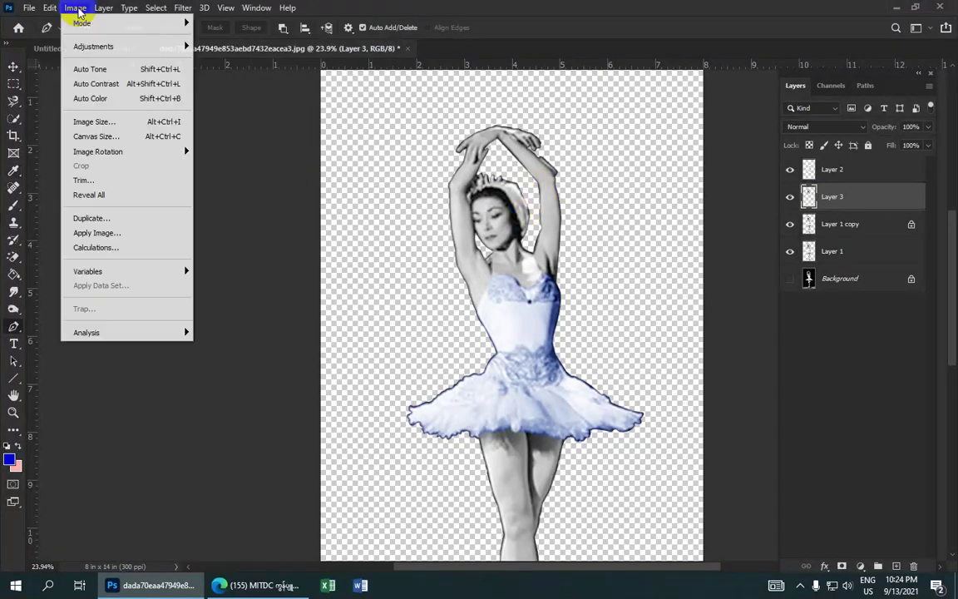
pyautogui.click(100, 48)
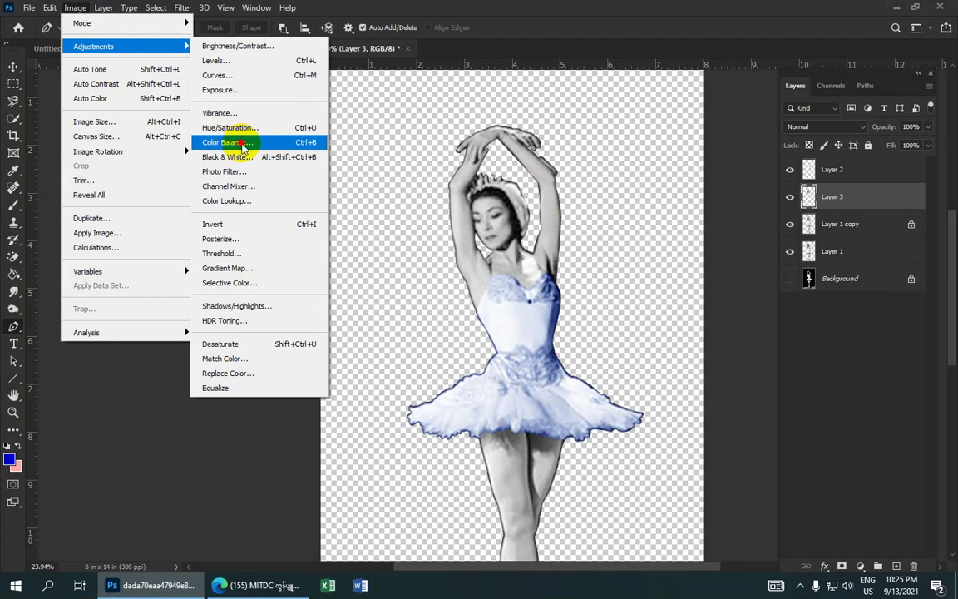
pyautogui.click(243, 145)
pyautogui.moveTo(640, 132)
pyautogui.mouseDown()
pyautogui.moveTo(670, 140)
pyautogui.moveTo(638, 163)
pyautogui.moveTo(628, 150)
pyautogui.moveTo(656, 134)
pyautogui.moveTo(653, 150)
pyautogui.moveTo(628, 153)
pyautogui.moveTo(648, 166)
pyautogui.moveTo(629, 170)
pyautogui.moveTo(654, 137)
pyautogui.moveTo(621, 154)
pyautogui.moveTo(654, 137)
pyautogui.mouseUp()
pyautogui.click(650, 135)
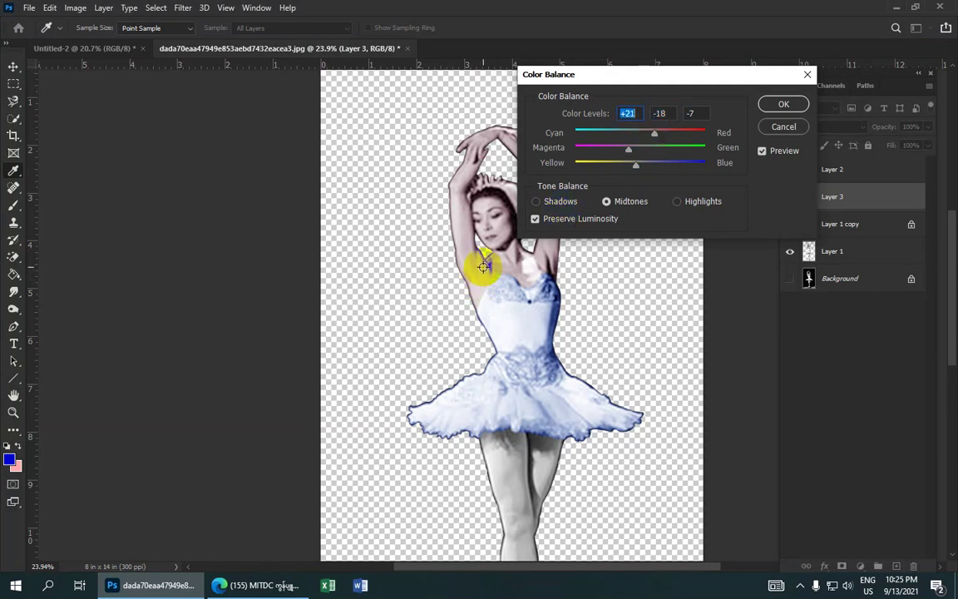
pyautogui.moveTo(573, 180); pyautogui.dragTo(647, 146)
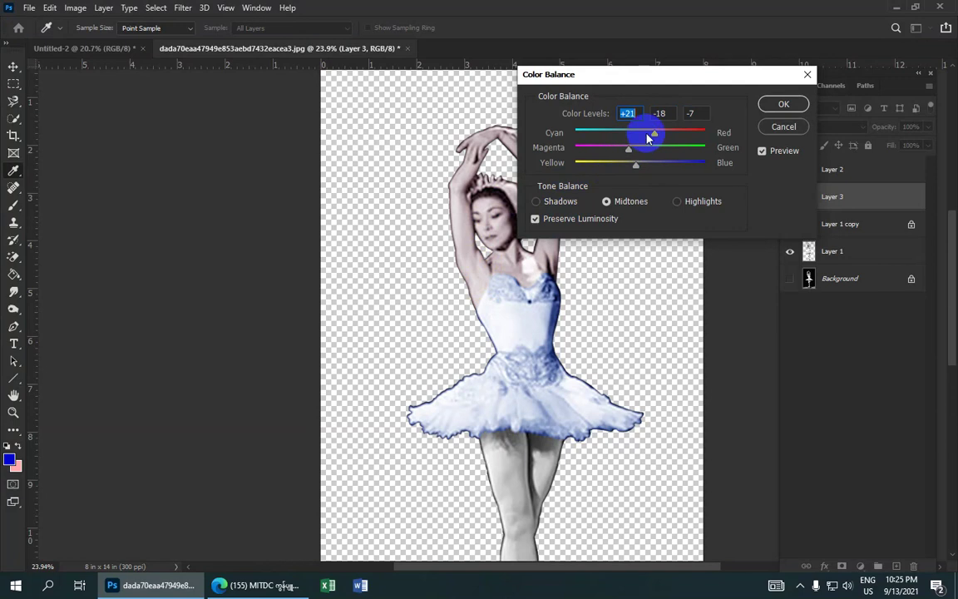
pyautogui.moveTo(656, 137)
pyautogui.mouseDown()
pyautogui.moveTo(716, 128)
pyautogui.moveTo(648, 138)
pyautogui.moveTo(656, 137)
pyautogui.mouseUp()
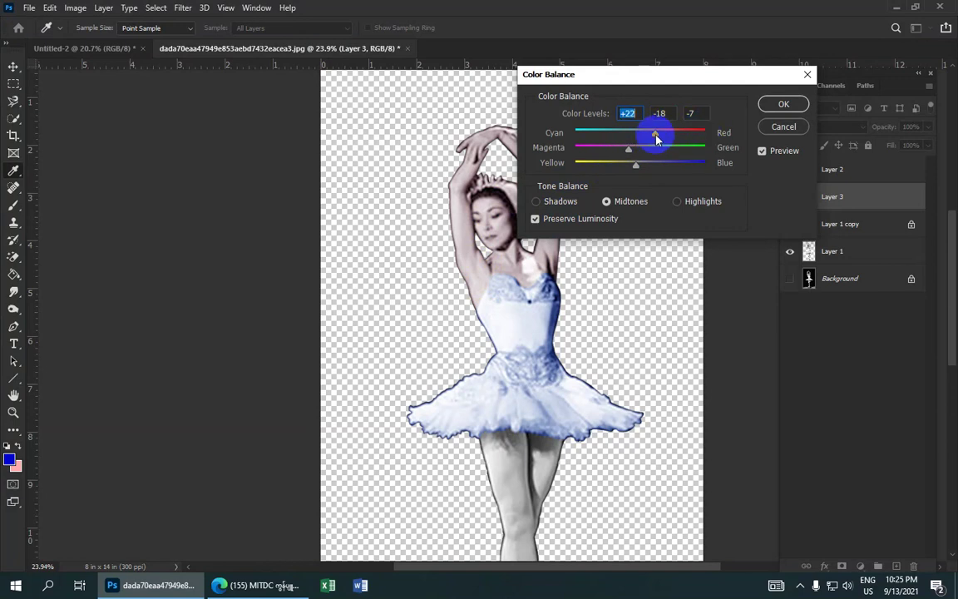
pyautogui.click(782, 105)
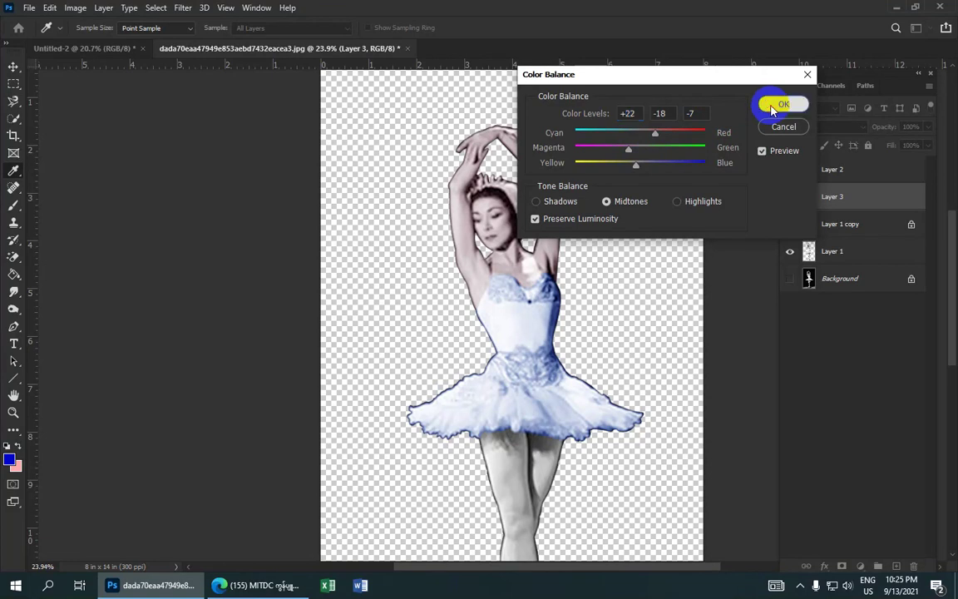
# Select Layer 1 copy with Layer 3 and merge them with Ctrl+E.
pyautogui.press('p')
pyautogui.scroll(-2, 568, 233)
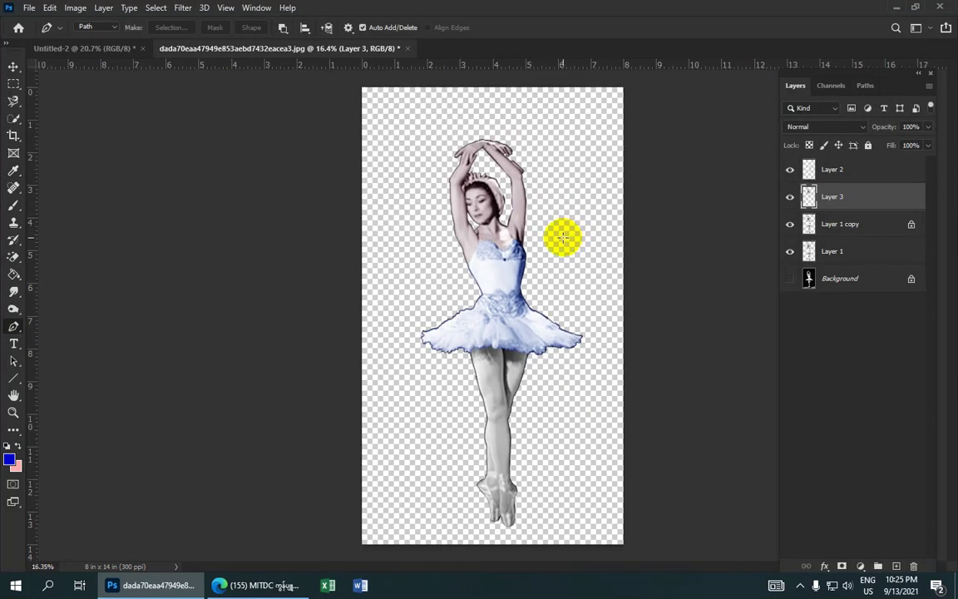
pyautogui.scroll(2, 549, 237)
pyautogui.scroll(1, 529, 238)
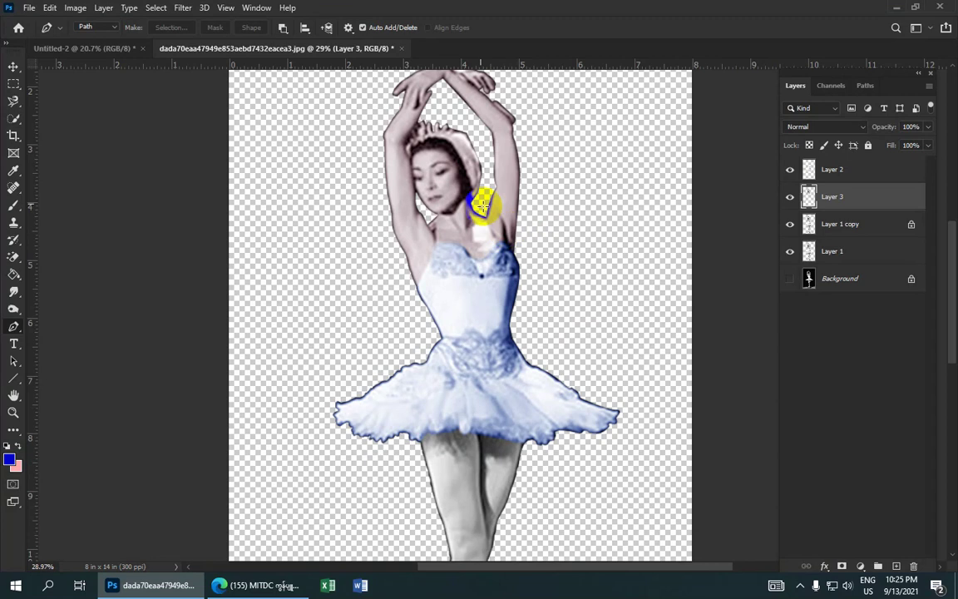
pyautogui.keyDown('shift'); pyautogui.click(844, 227); pyautogui.keyUp('shift')
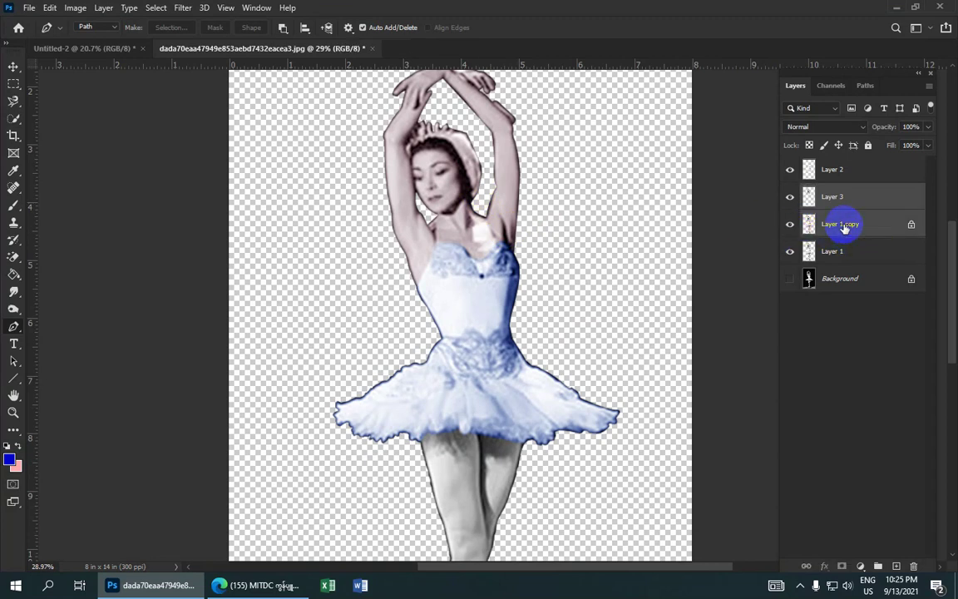
pyautogui.hotkey('ctrl', 'e')
pyautogui.scroll(1, 541, 214)
pyautogui.scroll(1, 530, 209)
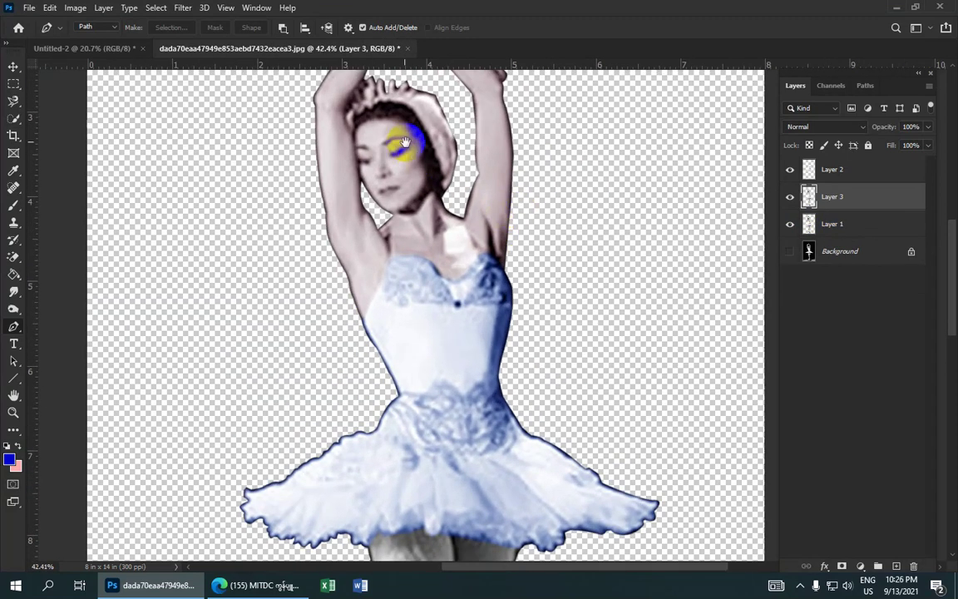
pyautogui.scroll(1, 428, 199)
pyautogui.moveTo(432, 190); pyautogui.dragTo(417, 193)
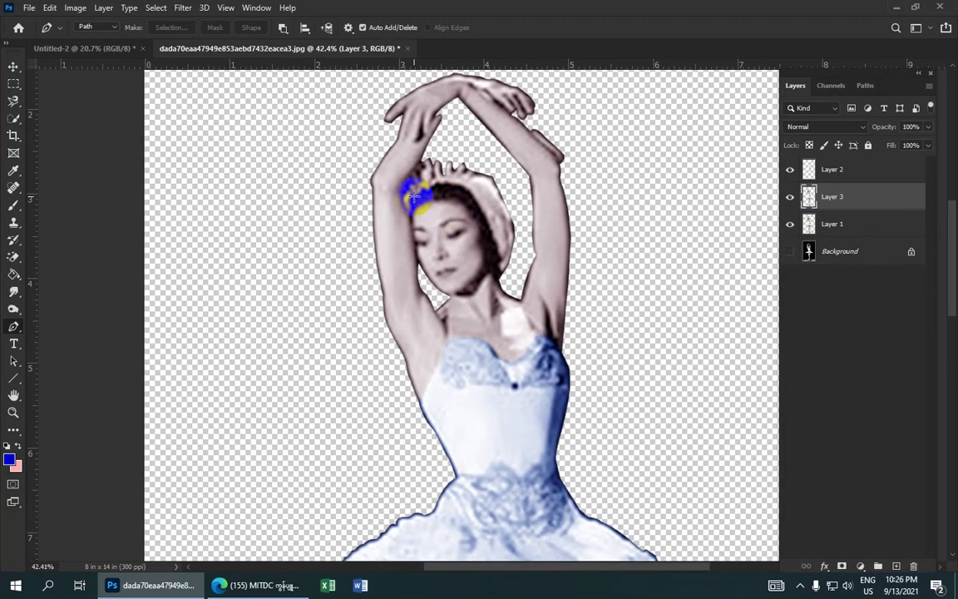
# Trace a pen path around the top and side of the ballerina's hair and headpiece.
pyautogui.click(413, 196)
pyautogui.click(419, 192)
pyautogui.click(439, 185)
pyautogui.click(447, 184)
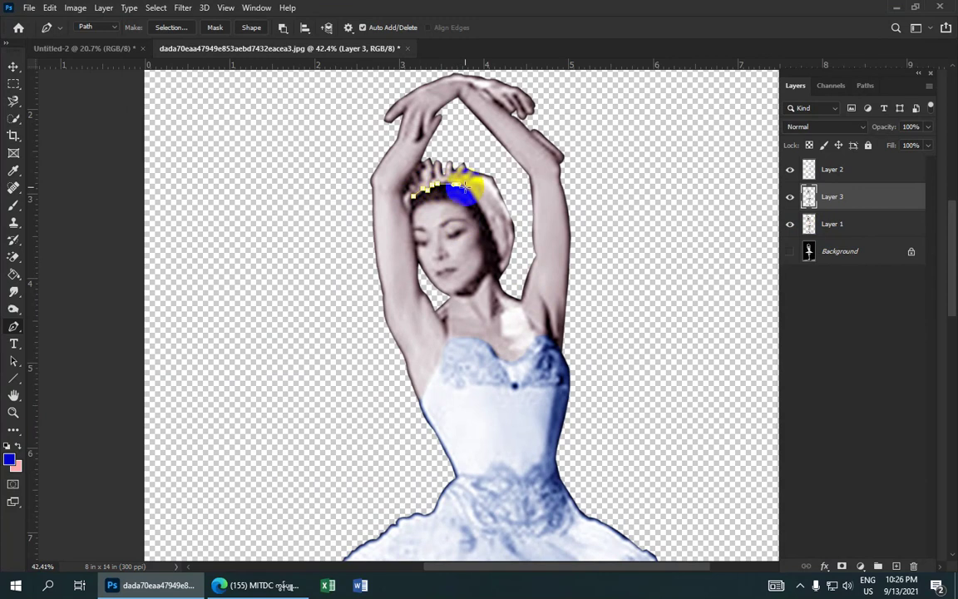
pyautogui.click(470, 194)
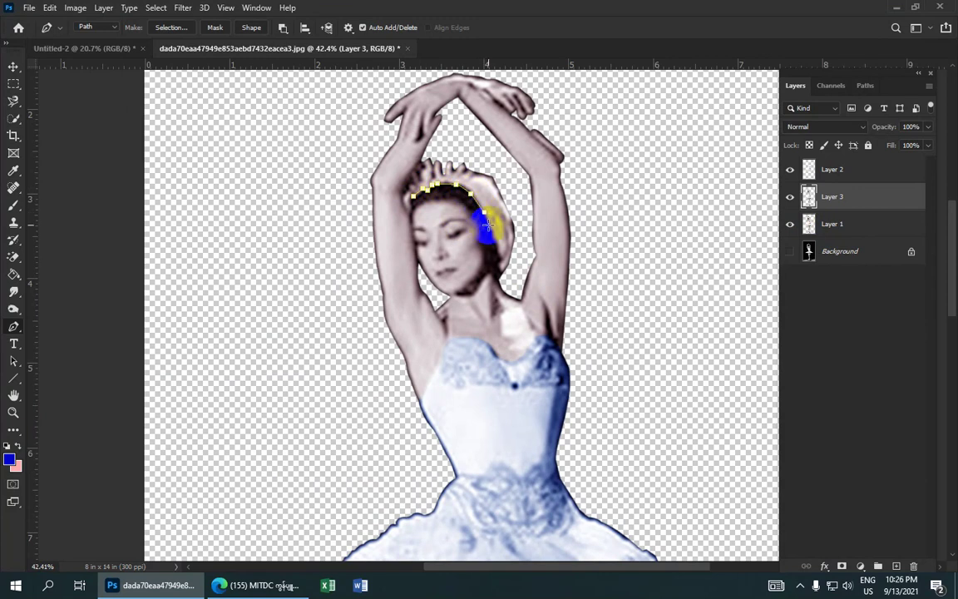
pyautogui.click(496, 243)
pyautogui.click(496, 244)
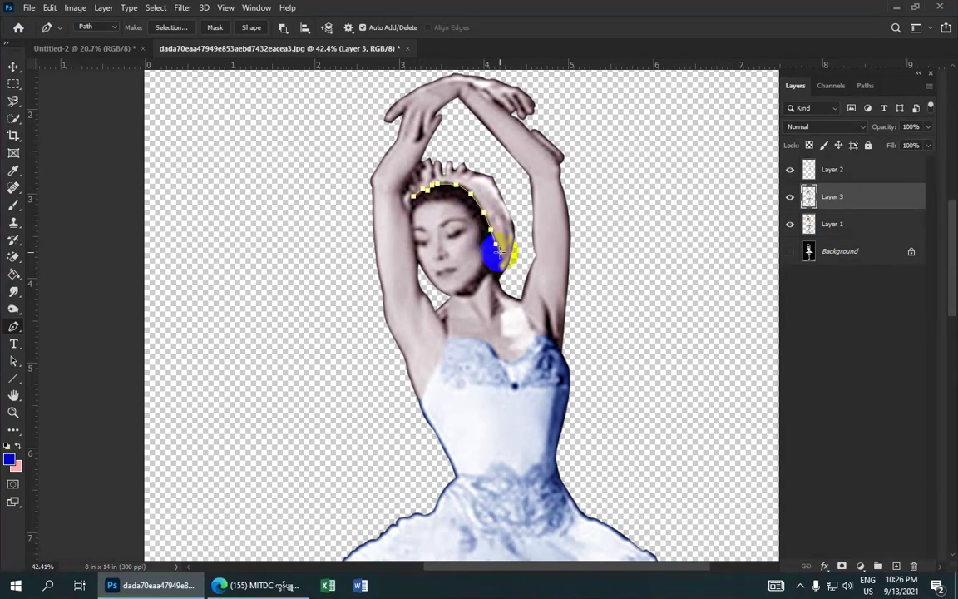
pyautogui.click(499, 259)
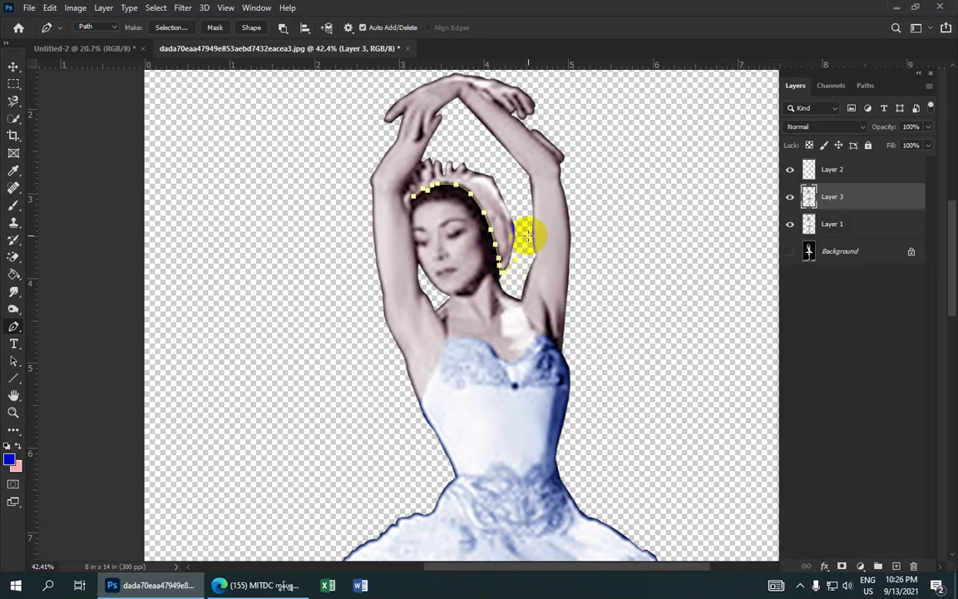
pyautogui.click(422, 163)
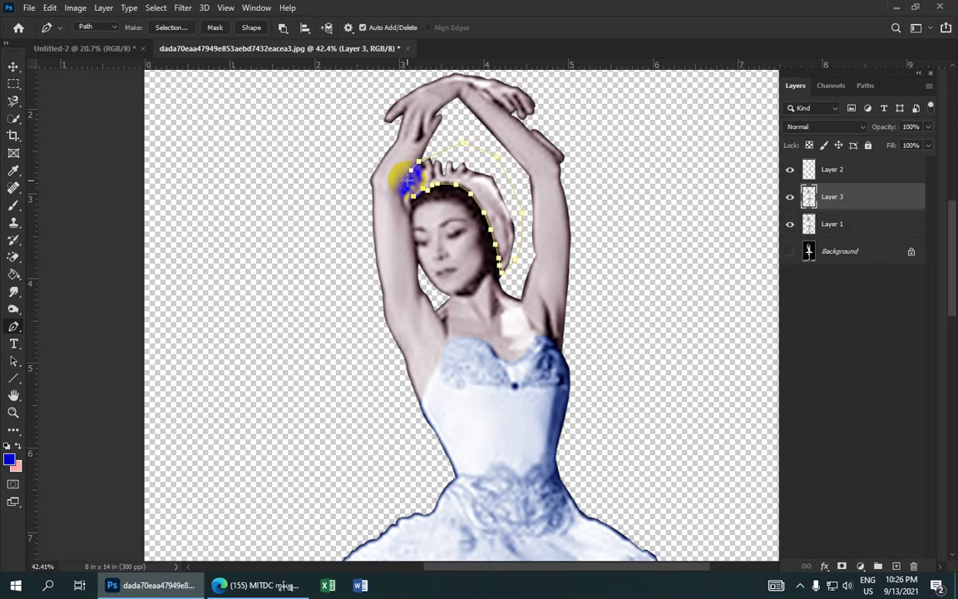
pyautogui.moveTo(407, 179); pyautogui.dragTo(403, 209)
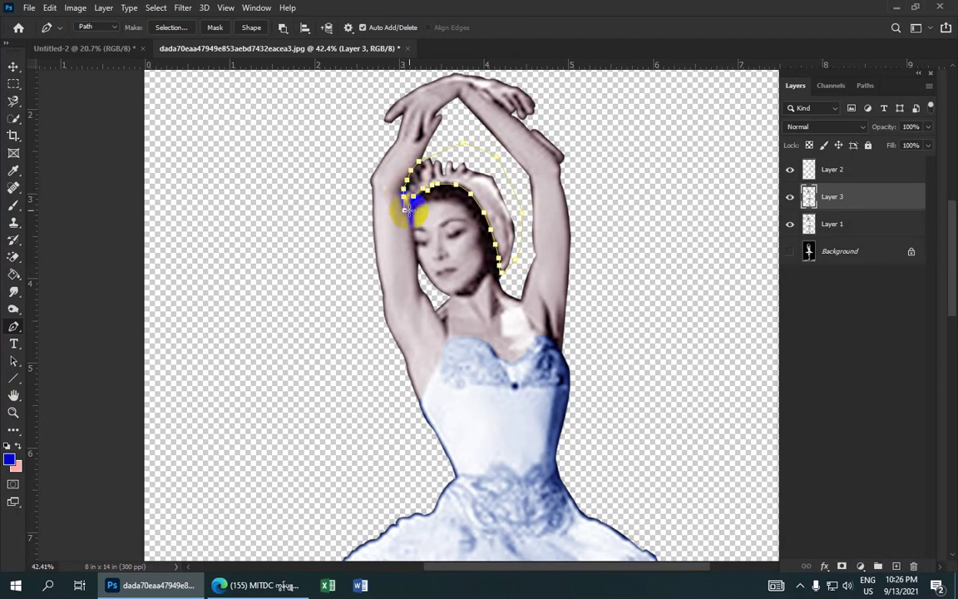
pyautogui.moveTo(413, 202); pyautogui.dragTo(441, 187)
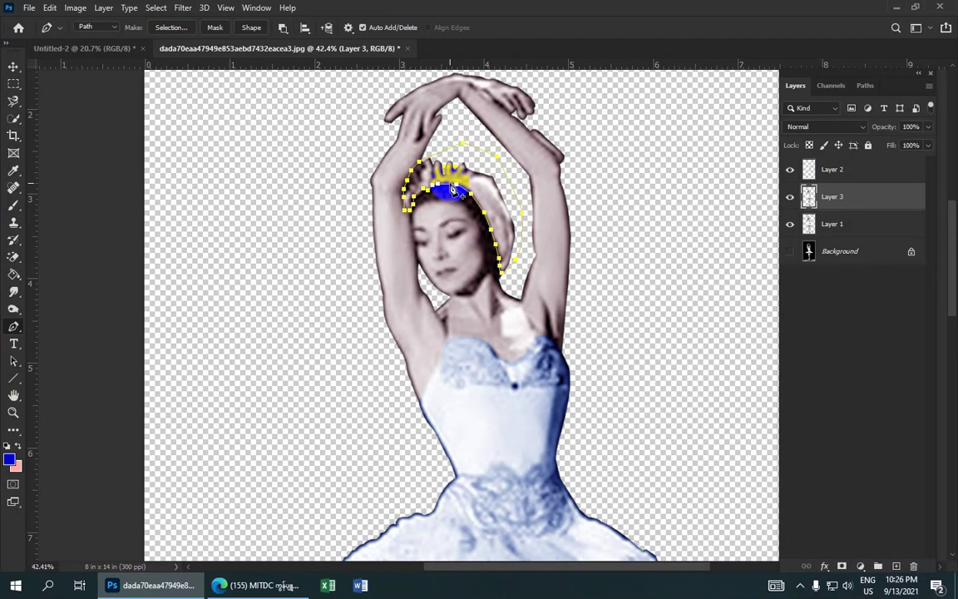
# Convert the hair path into a selection with a 1-pixel feather.
pyautogui.rightClick(467, 177)
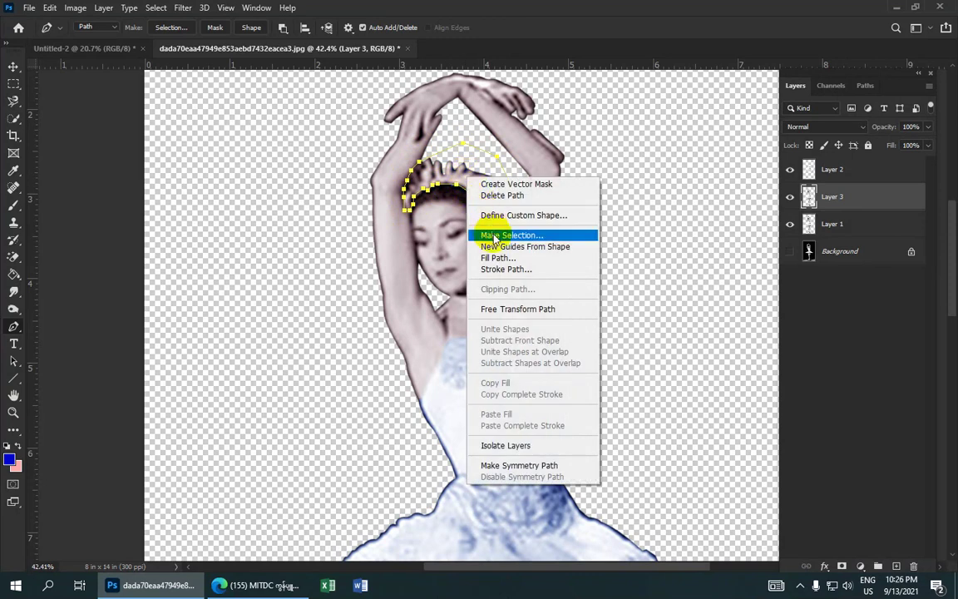
pyautogui.click(493, 235)
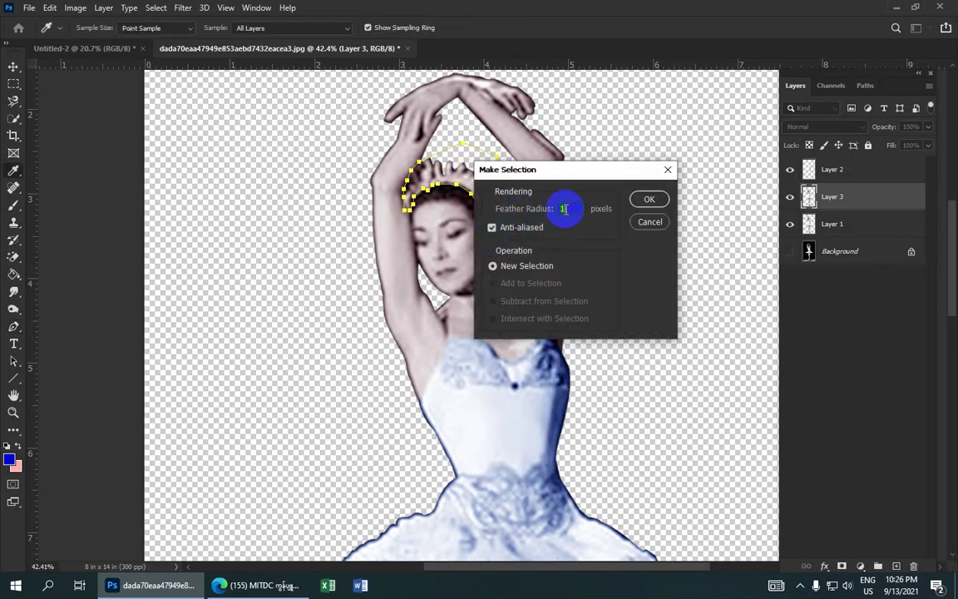
pyautogui.click(648, 199)
pyautogui.scroll(-2, 513, 214)
# Copy the selected hair area onto a new Layer 4 with Ctrl+J.
pyautogui.scroll(-2, 517, 214)
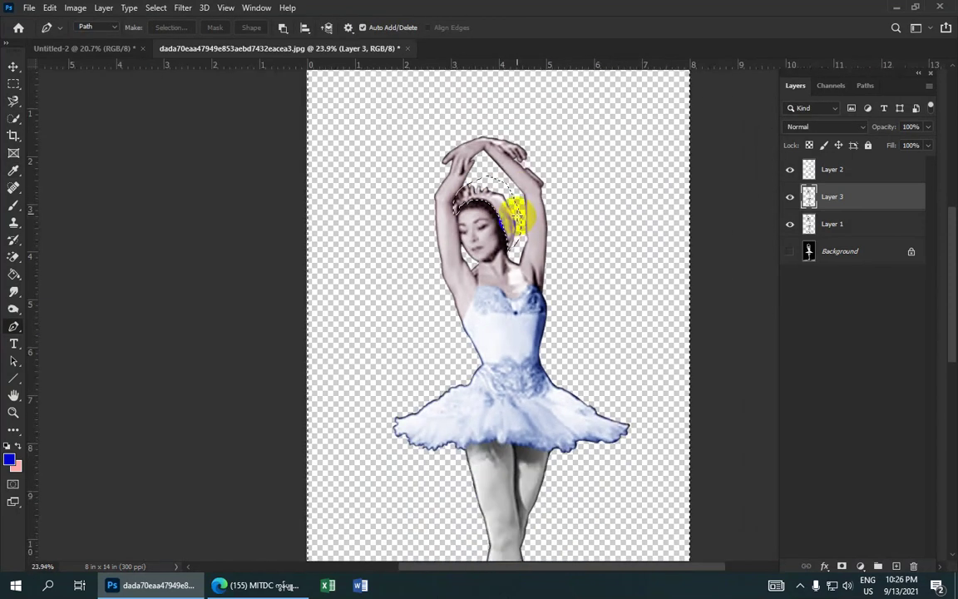
pyautogui.scroll(-1, 517, 215)
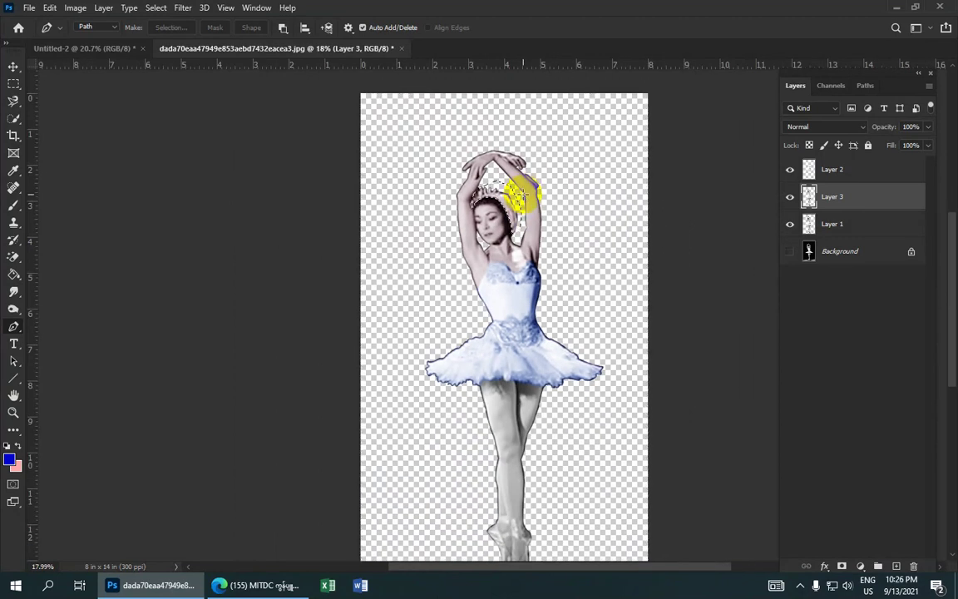
pyautogui.hotkey('ctrl', 'j')
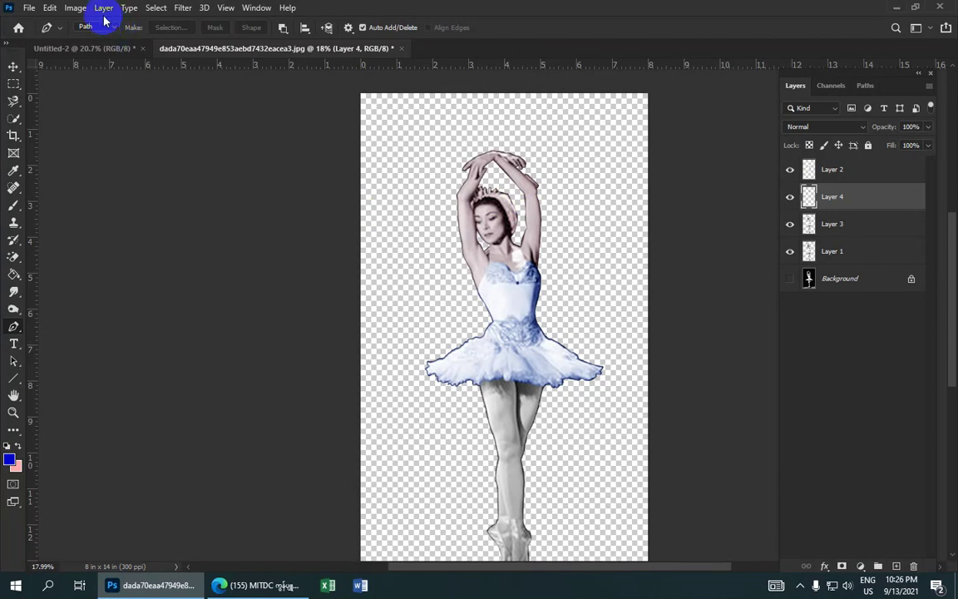
pyautogui.click(75, 9)
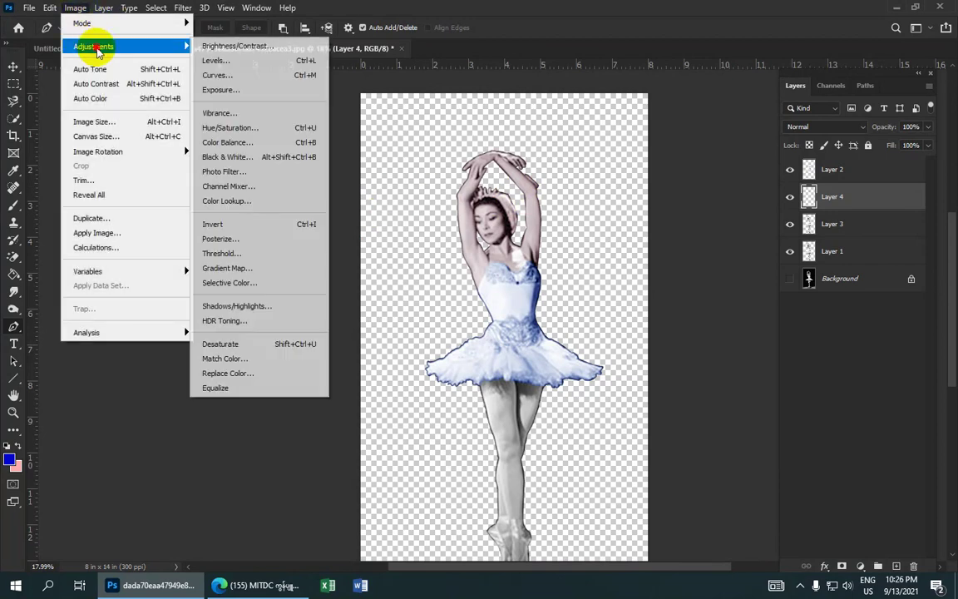
pyautogui.moveTo(93, 47)
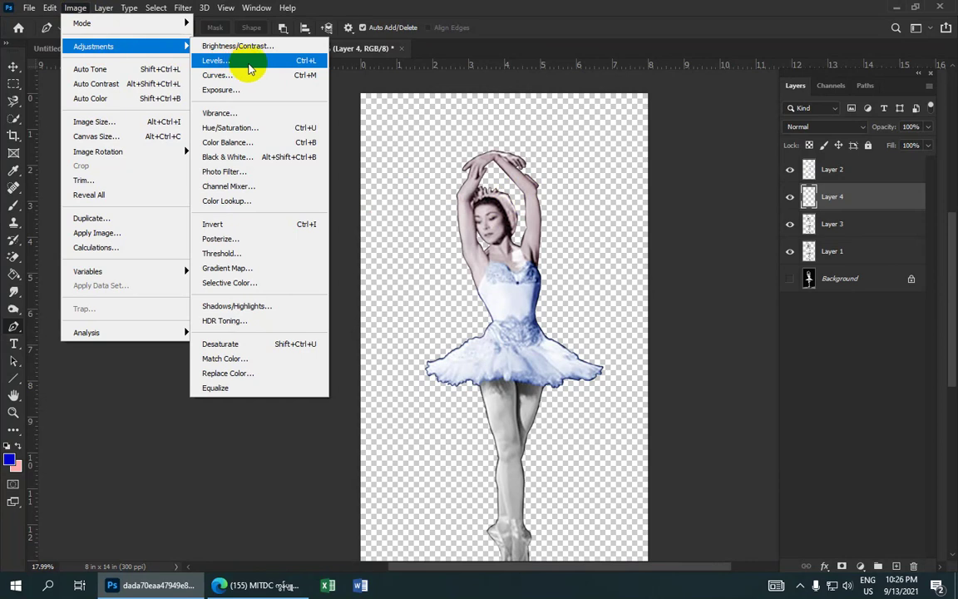
# Brighten Layer 4's hair area with a Levels midtone value of 2.30.
pyautogui.click(254, 63)
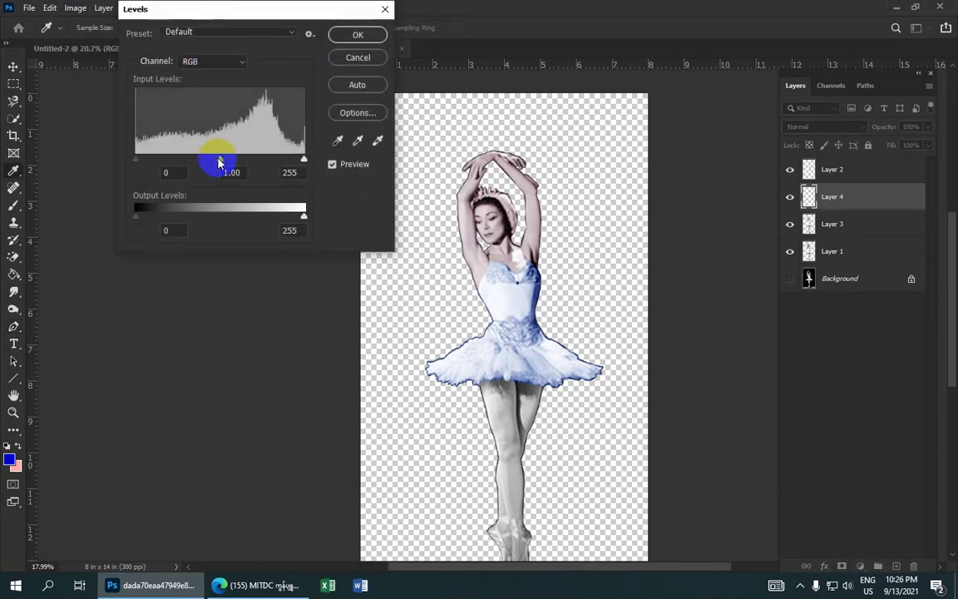
pyautogui.moveTo(219, 160); pyautogui.dragTo(205, 158)
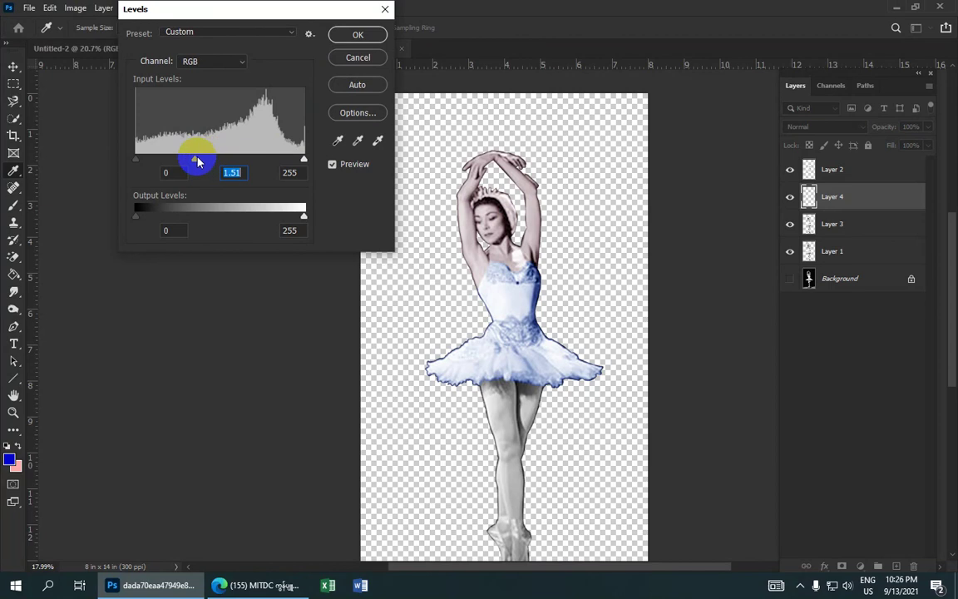
pyautogui.moveTo(202, 153); pyautogui.dragTo(171, 157)
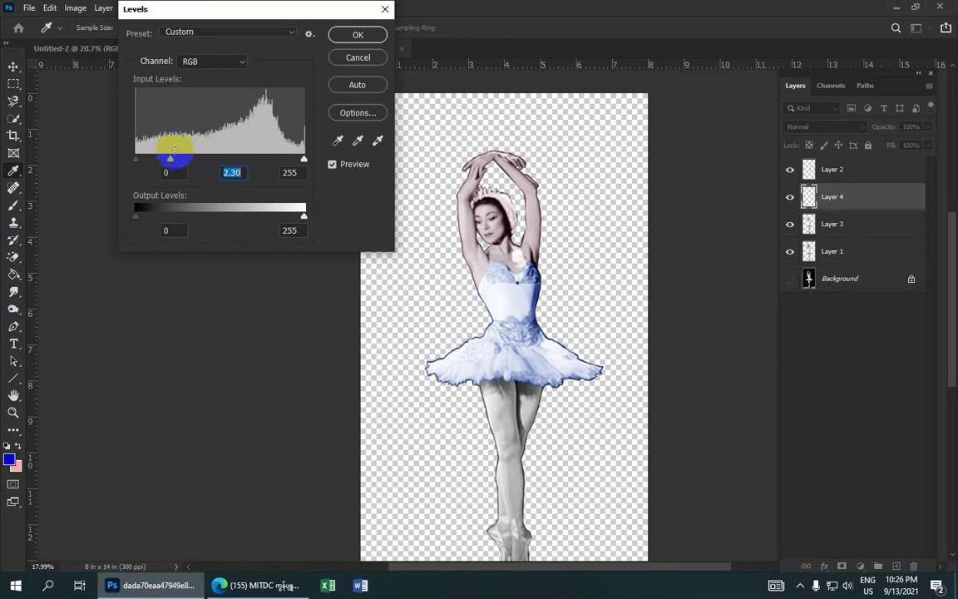
pyautogui.click(355, 37)
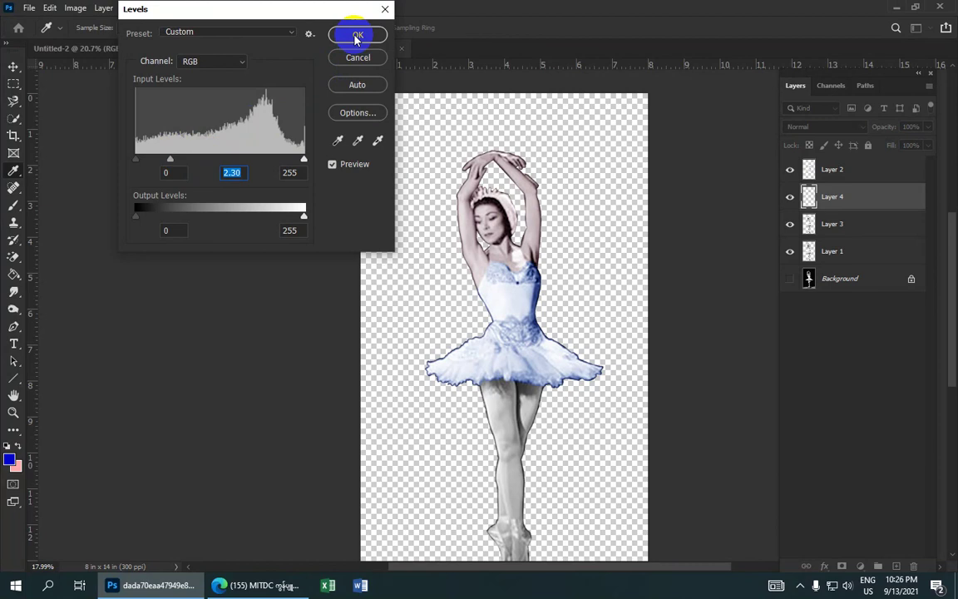
pyautogui.scroll(-2, 517, 178)
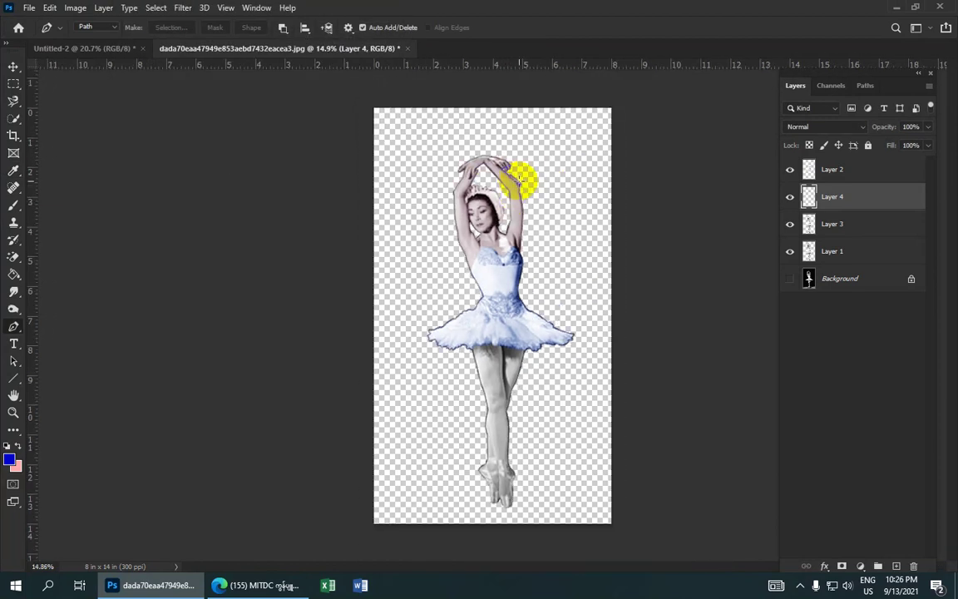
# Zoom in on the legs and start a pen path along the tutu hem.
pyautogui.scroll(1, 517, 179)
pyautogui.scroll(1, 517, 178)
pyautogui.scroll(1, 518, 179)
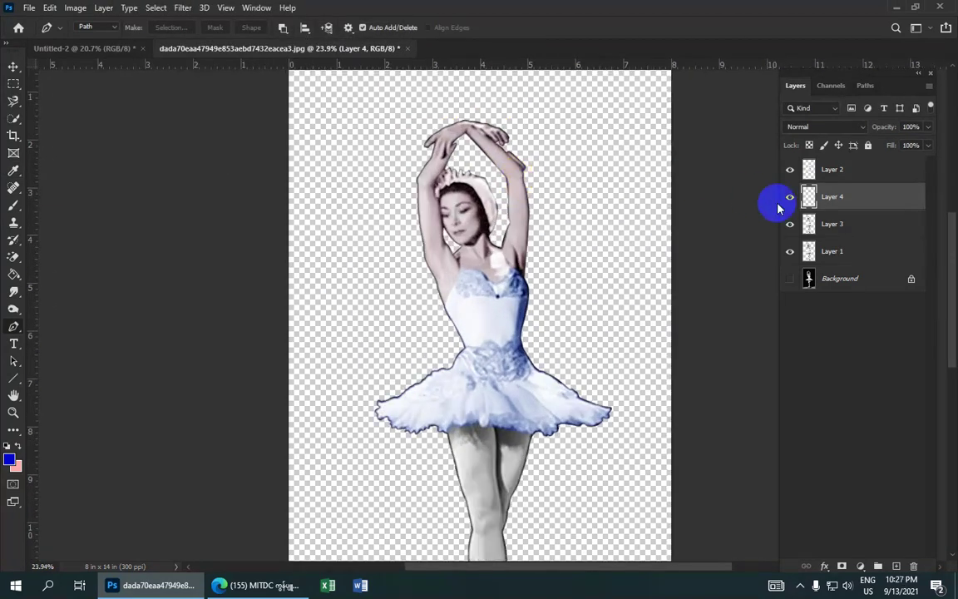
pyautogui.scroll(2, 578, 254)
pyautogui.scroll(-4, 535, 285)
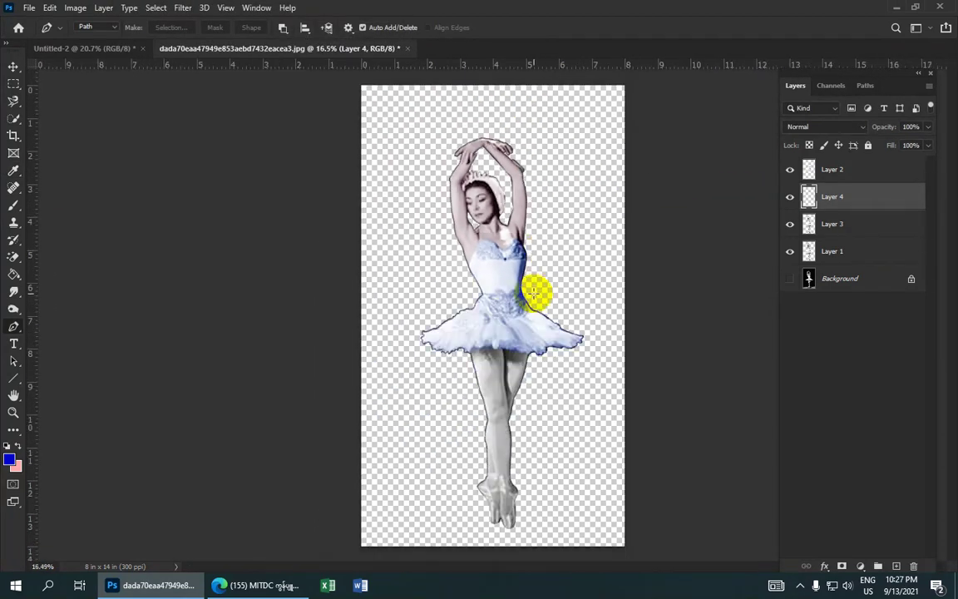
pyautogui.scroll(1, 490, 316)
pyautogui.moveTo(487, 295); pyautogui.dragTo(439, 231)
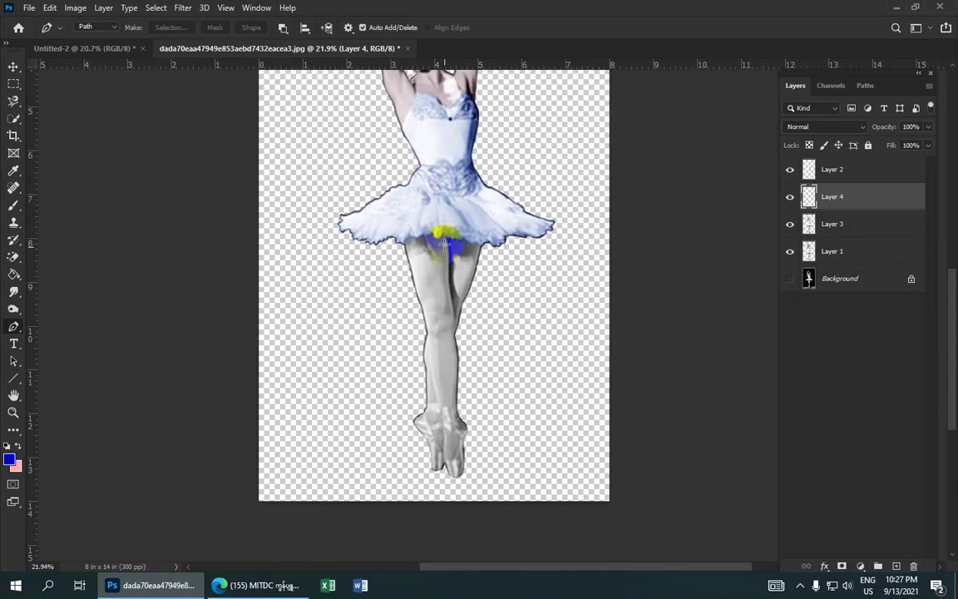
pyautogui.scroll(1, 398, 250)
pyautogui.scroll(1, 397, 250)
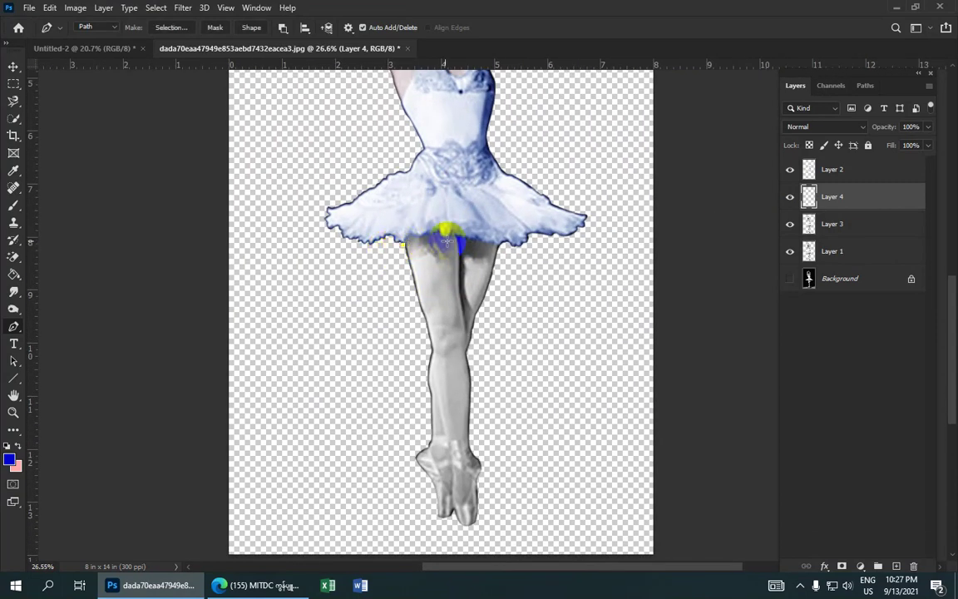
pyautogui.click(411, 236)
pyautogui.moveTo(411, 236); pyautogui.dragTo(433, 236)
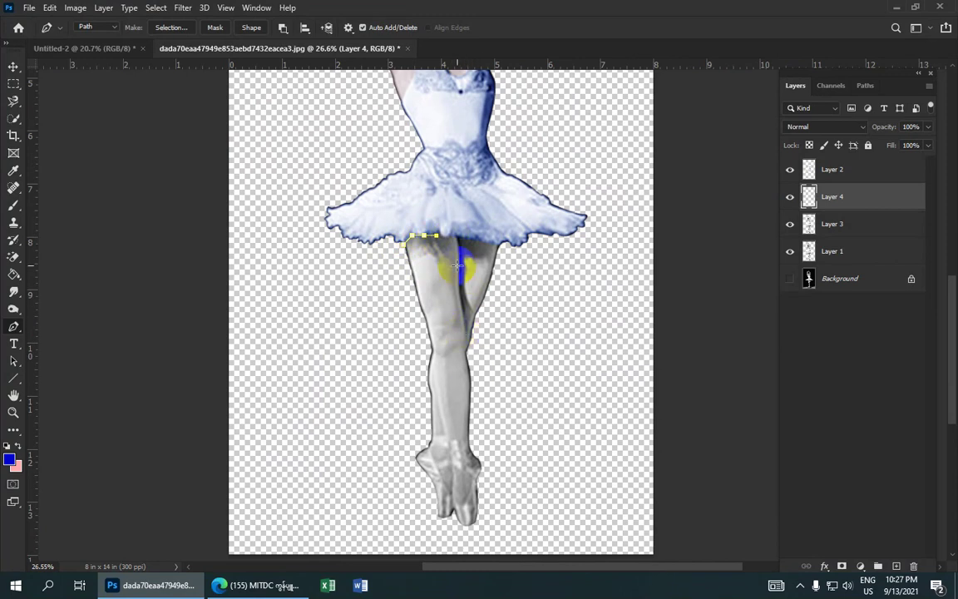
pyautogui.moveTo(468, 240); pyautogui.dragTo(479, 240)
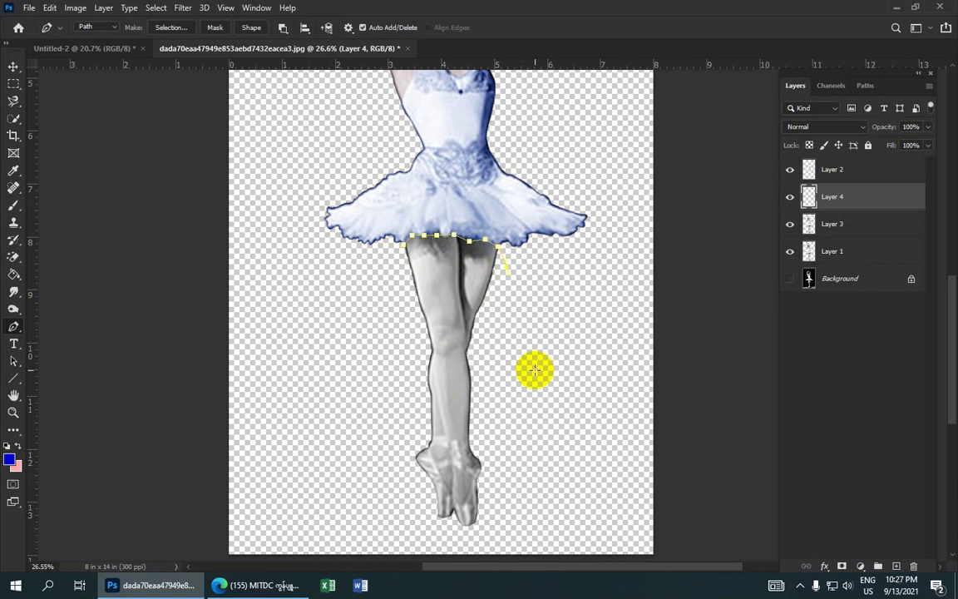
# Continue the path down to the ankles and back up, closing it at the start.
pyautogui.moveTo(533, 424); pyautogui.dragTo(525, 432)
pyautogui.scroll(4, 479, 453)
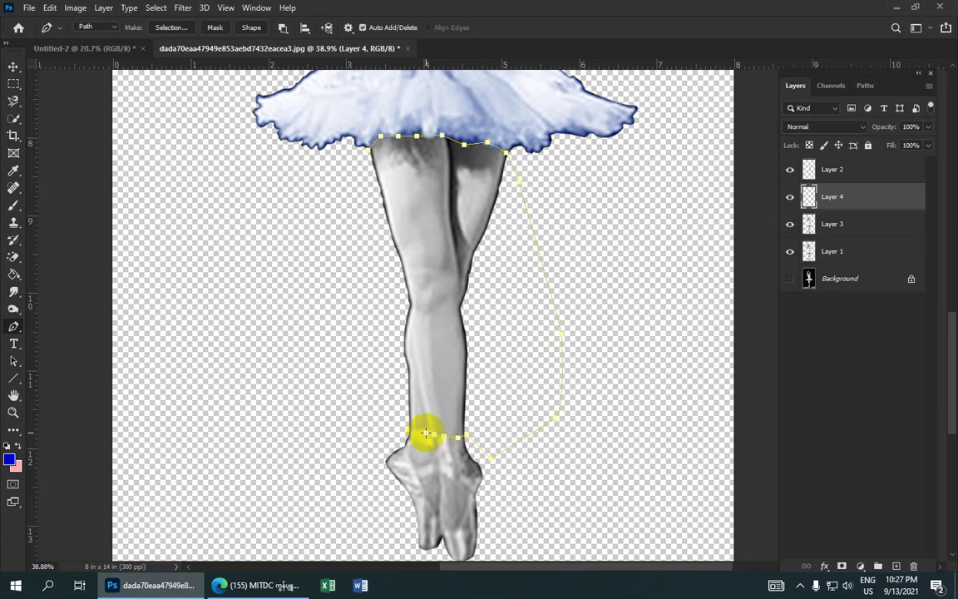
pyautogui.click(407, 437)
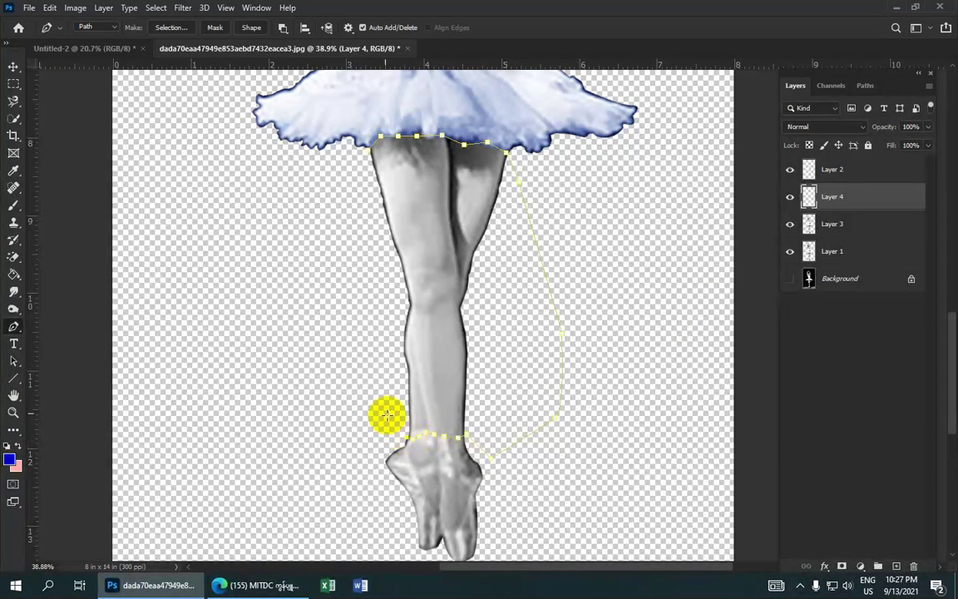
pyautogui.click(342, 381)
pyautogui.click(336, 281)
pyautogui.click(359, 182)
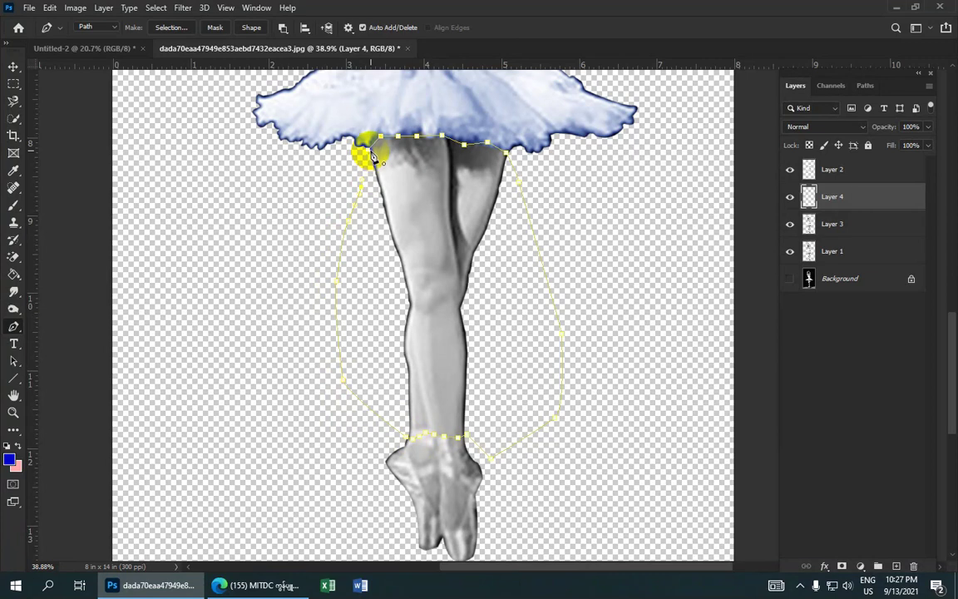
pyautogui.scroll(-5, 370, 158)
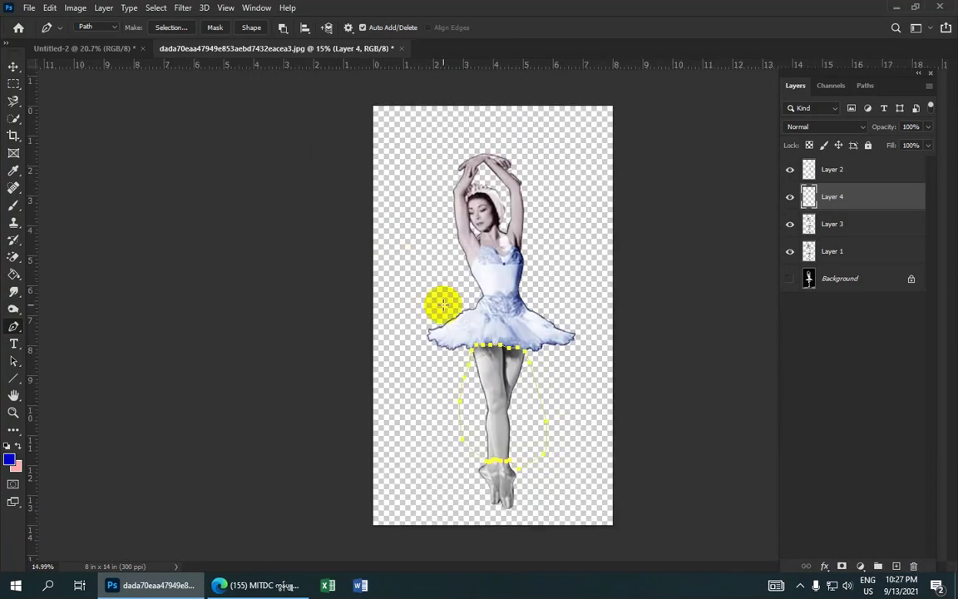
# Make a 1-pixel-feathered selection from the leg path and copy Layer 3's legs to Layer 5.
pyautogui.rightClick(494, 378)
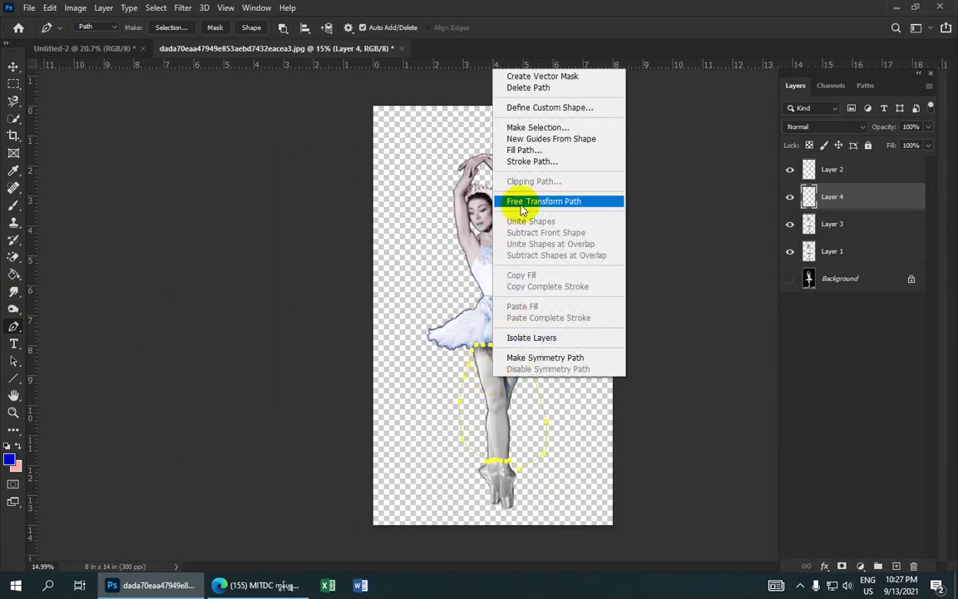
pyautogui.click(520, 129)
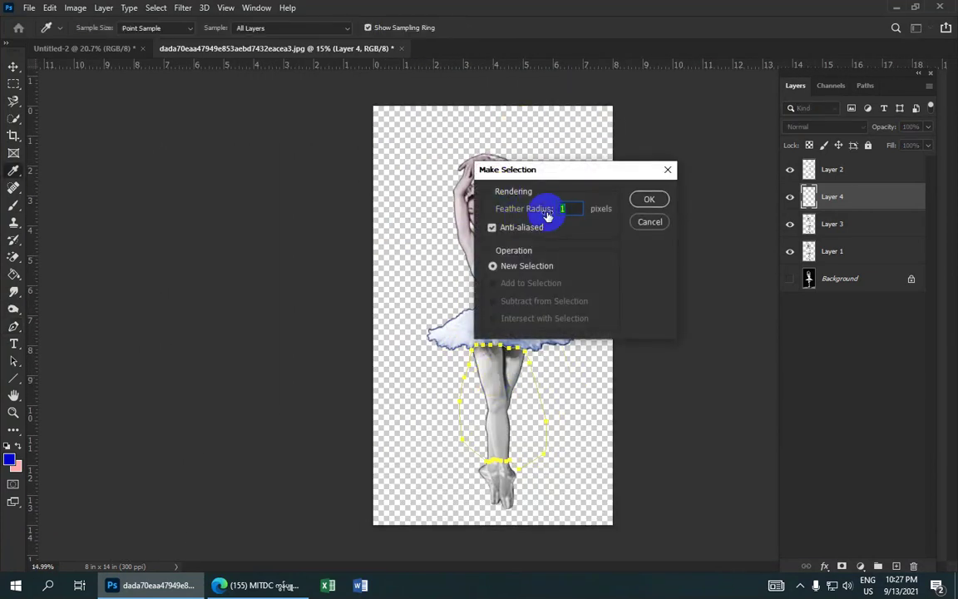
pyautogui.click(647, 200)
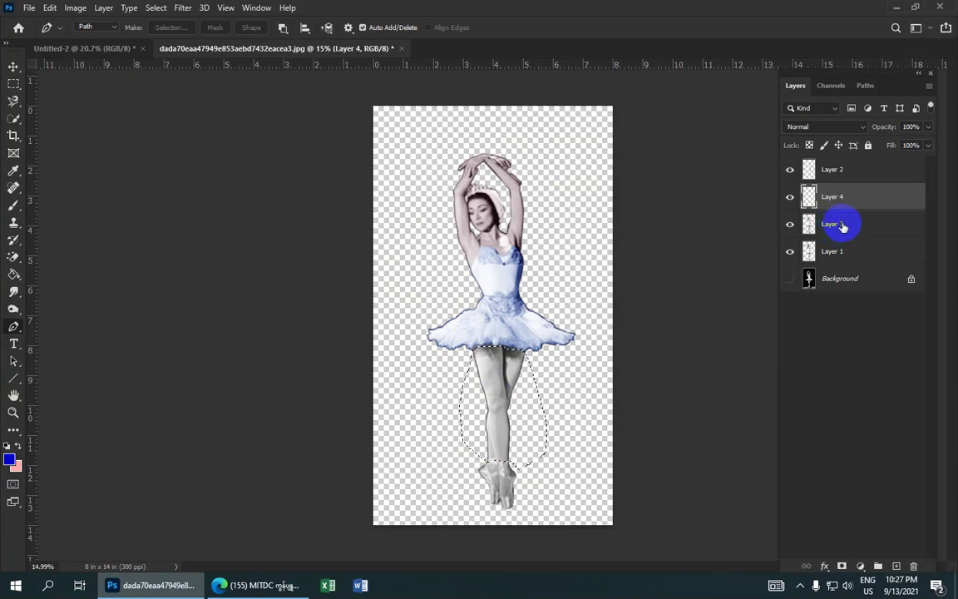
pyautogui.click(841, 226)
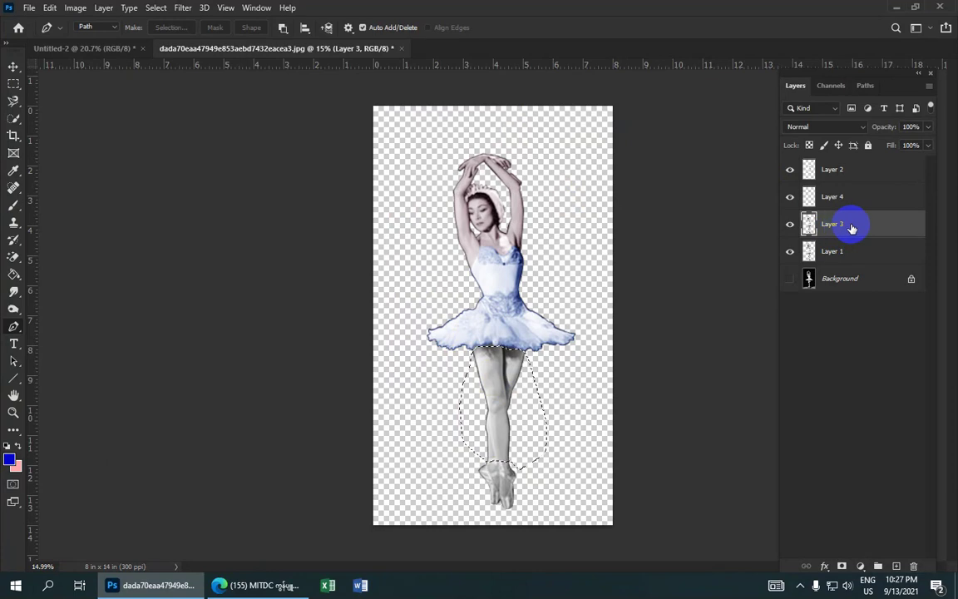
pyautogui.hotkey('ctrl', 'j')
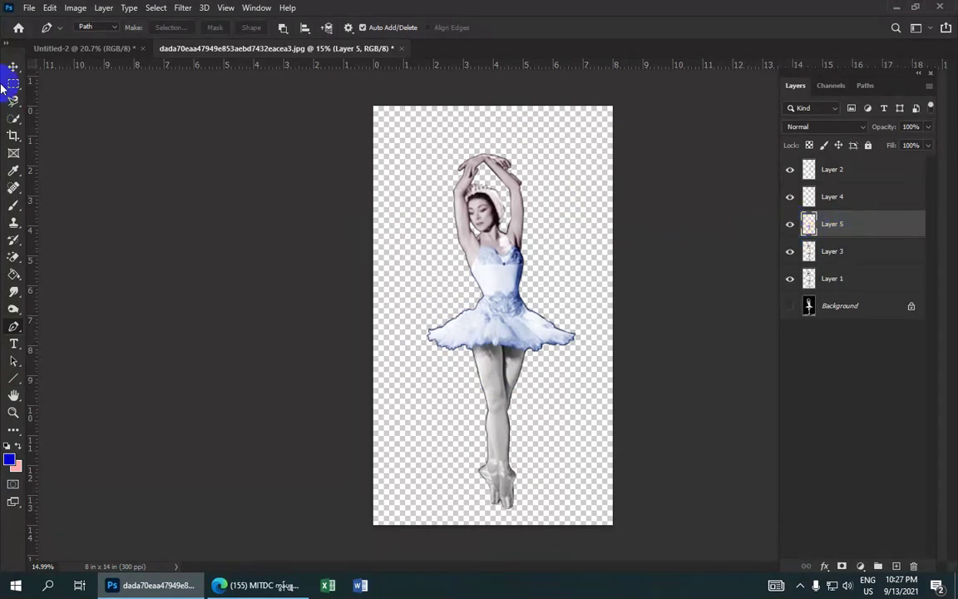
# Brighten Layer 5's legs with a Levels midtone value of 1.95.
pyautogui.click(75, 8)
pyautogui.moveTo(93, 46)
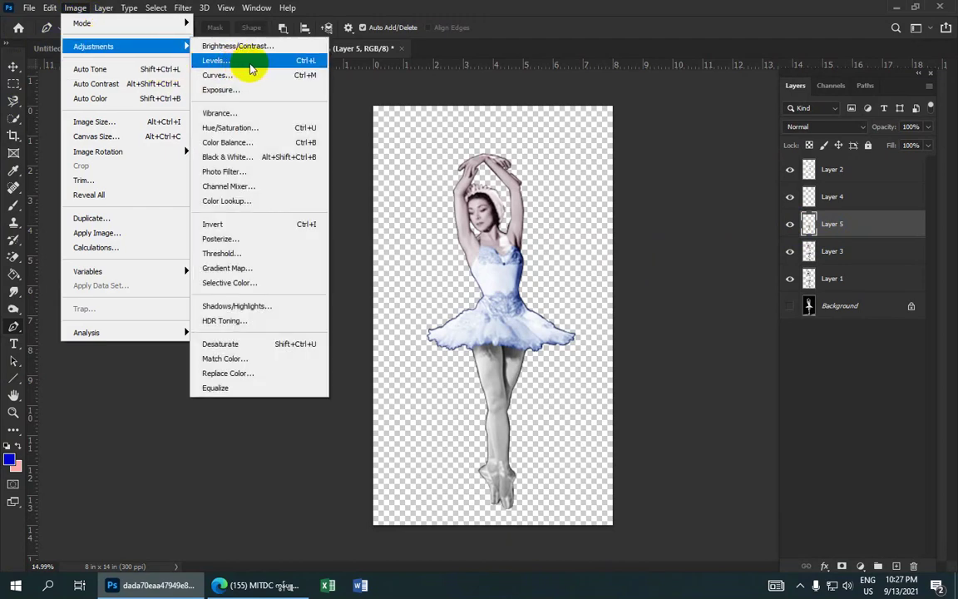
pyautogui.click(253, 62)
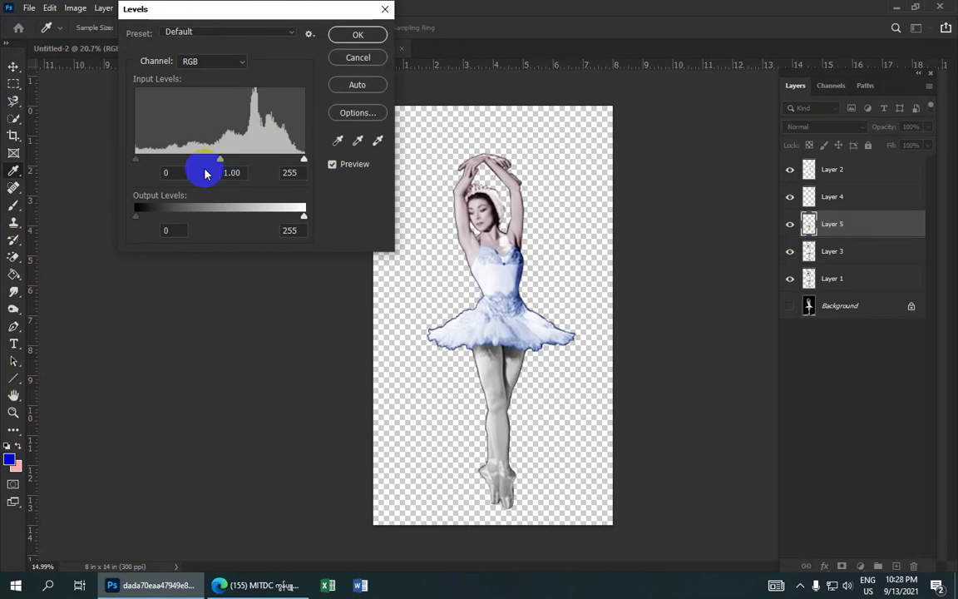
pyautogui.moveTo(219, 160); pyautogui.dragTo(172, 158)
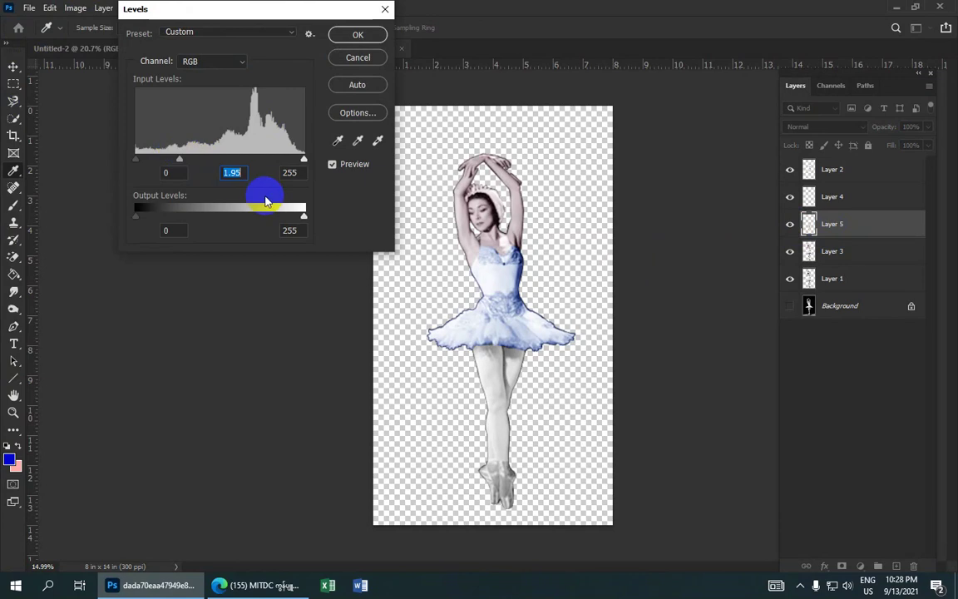
pyautogui.click(352, 37)
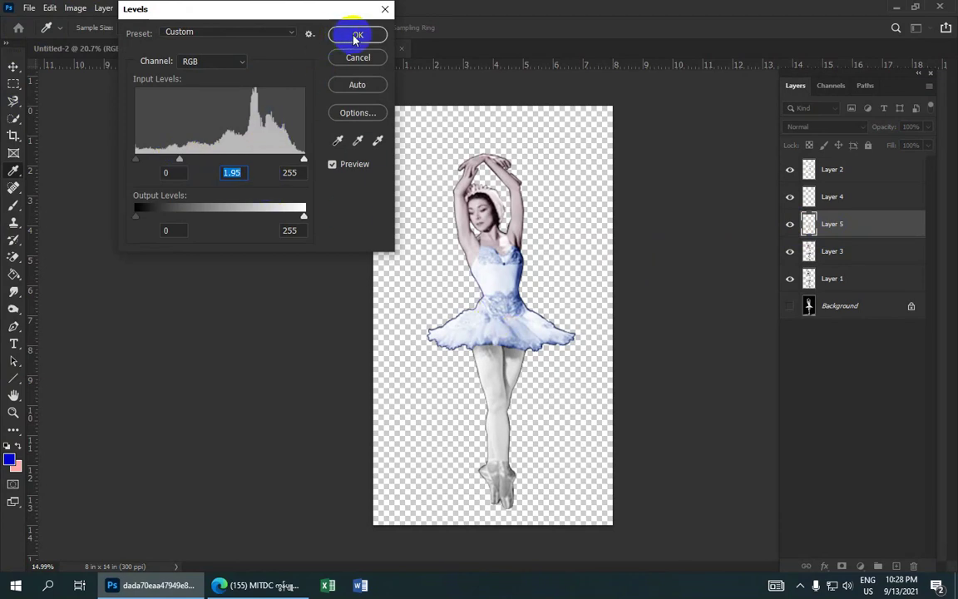
pyautogui.click(76, 8)
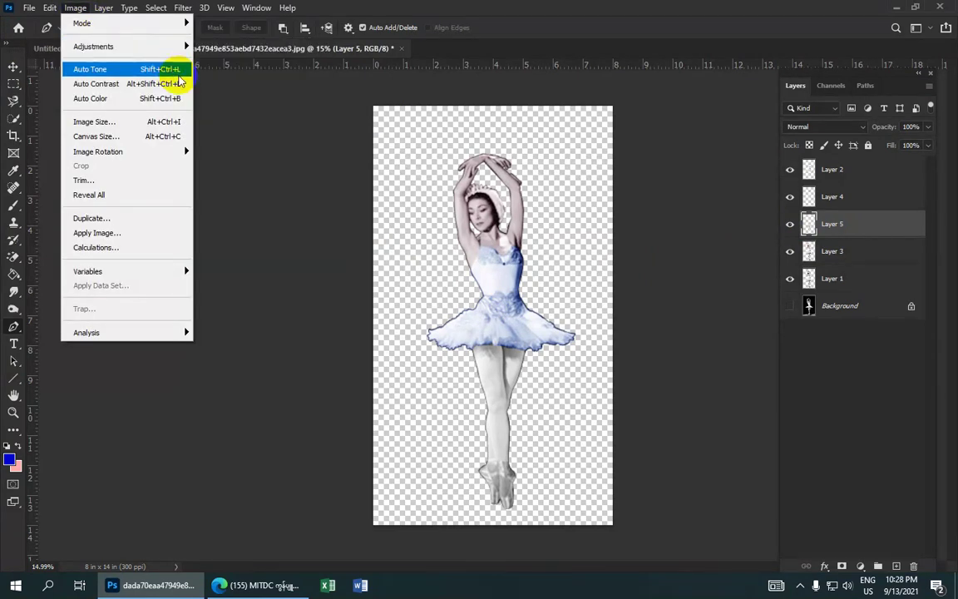
pyautogui.moveTo(94, 46)
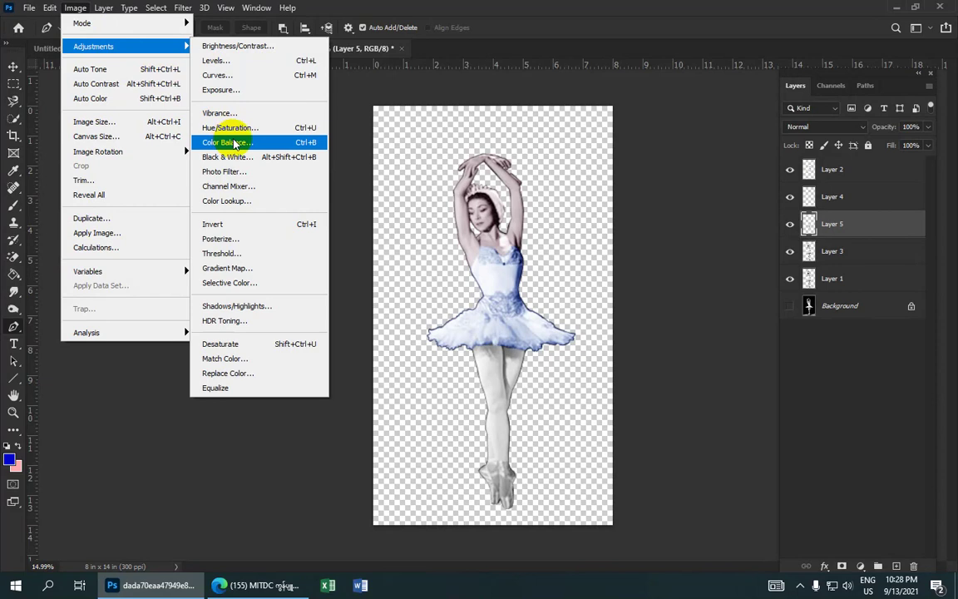
# Warm Layer 5's legs with a midtone Color Balance of +34, -31, 0.
pyautogui.click(239, 142)
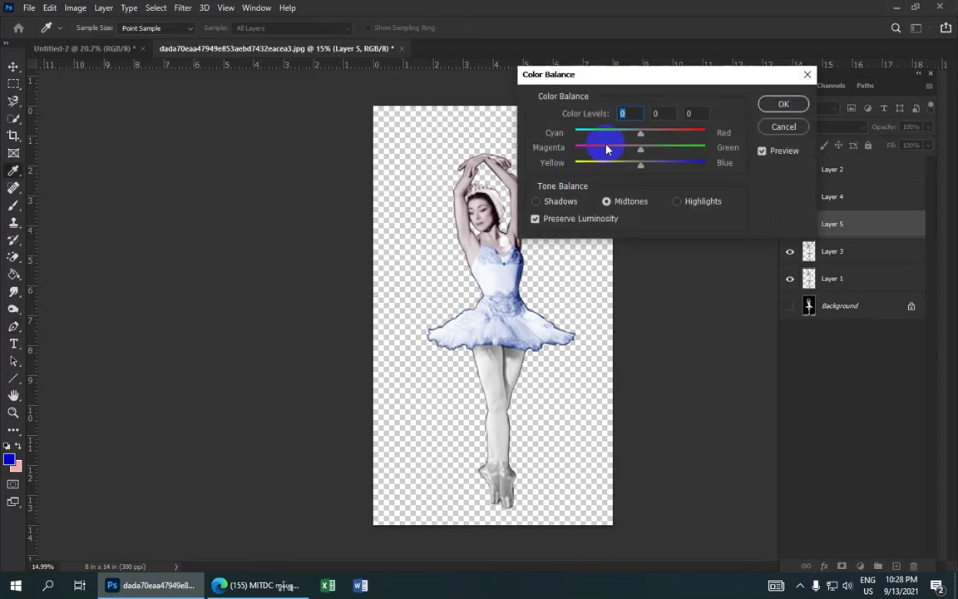
pyautogui.moveTo(637, 134)
pyautogui.mouseDown()
pyautogui.moveTo(664, 135)
pyautogui.moveTo(628, 151)
pyautogui.mouseUp()
pyautogui.moveTo(621, 151); pyautogui.dragTo(620, 150)
pyautogui.click(786, 105)
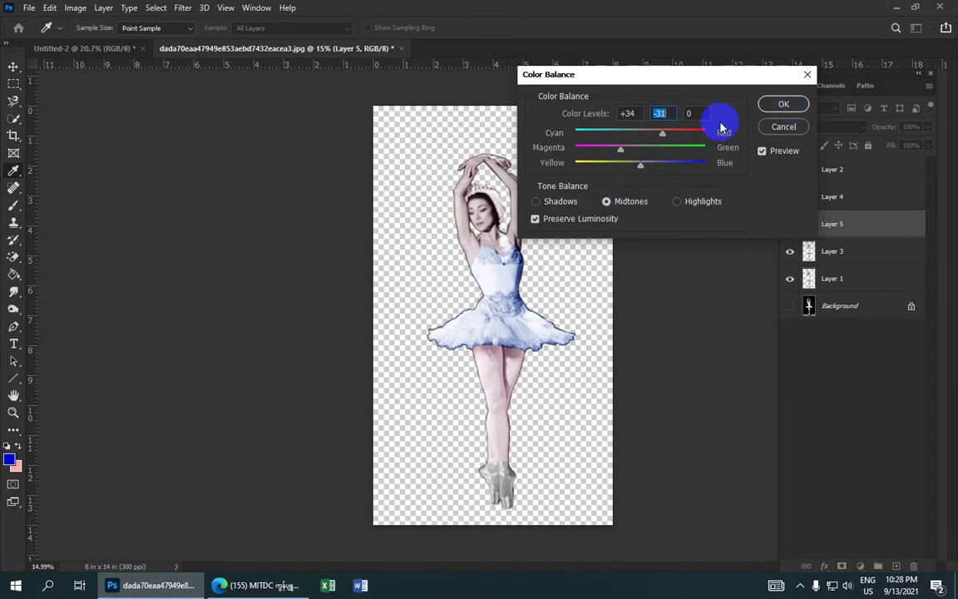
pyautogui.click(781, 104)
# Draw a closed Pen path looping around the pointe shoes below the ankles, with Layer 3 active.
pyautogui.press('p')
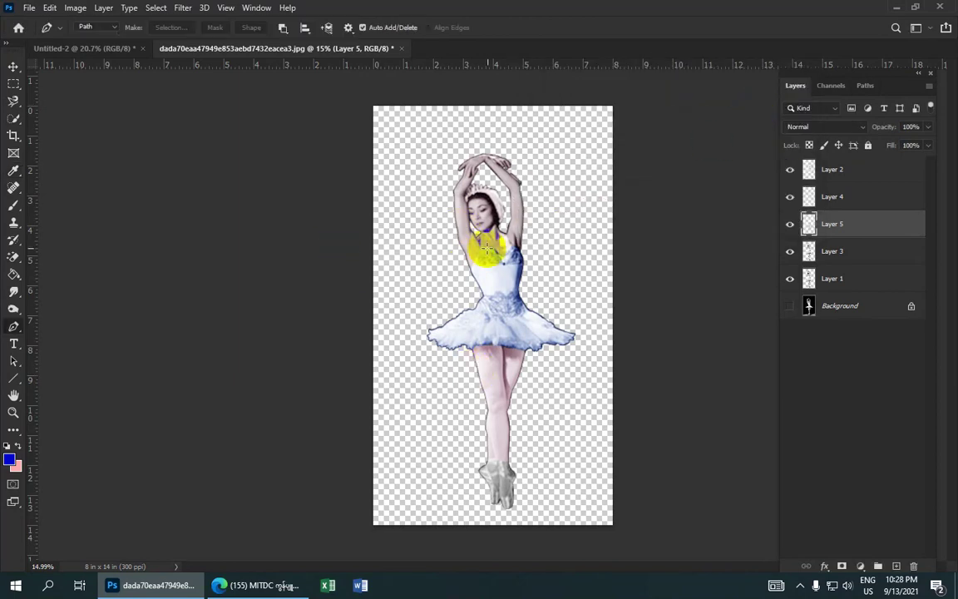
pyautogui.scroll(2, 495, 250)
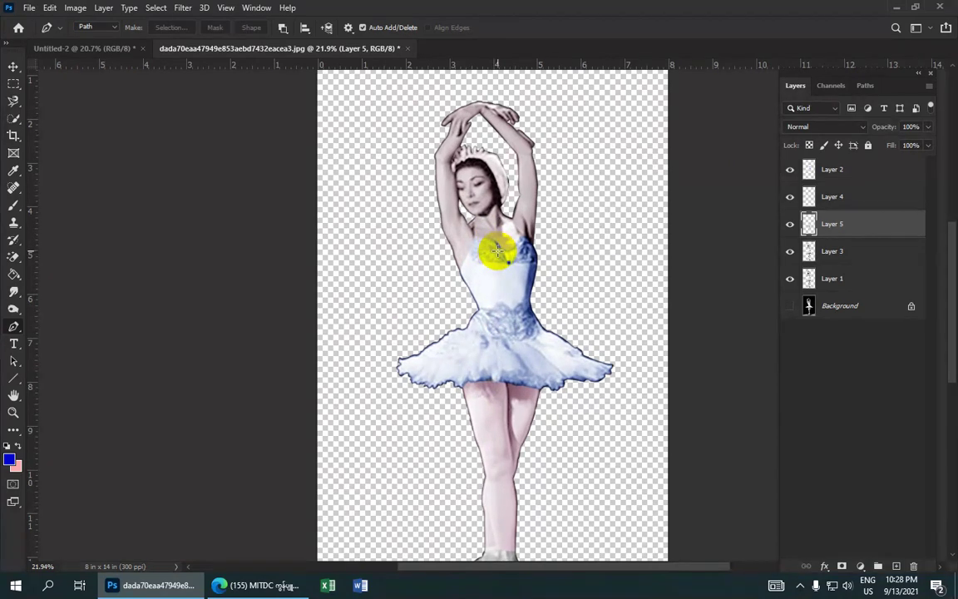
pyautogui.scroll(1, 496, 249)
pyautogui.scroll(1, 498, 250)
pyautogui.scroll(-2, 498, 250)
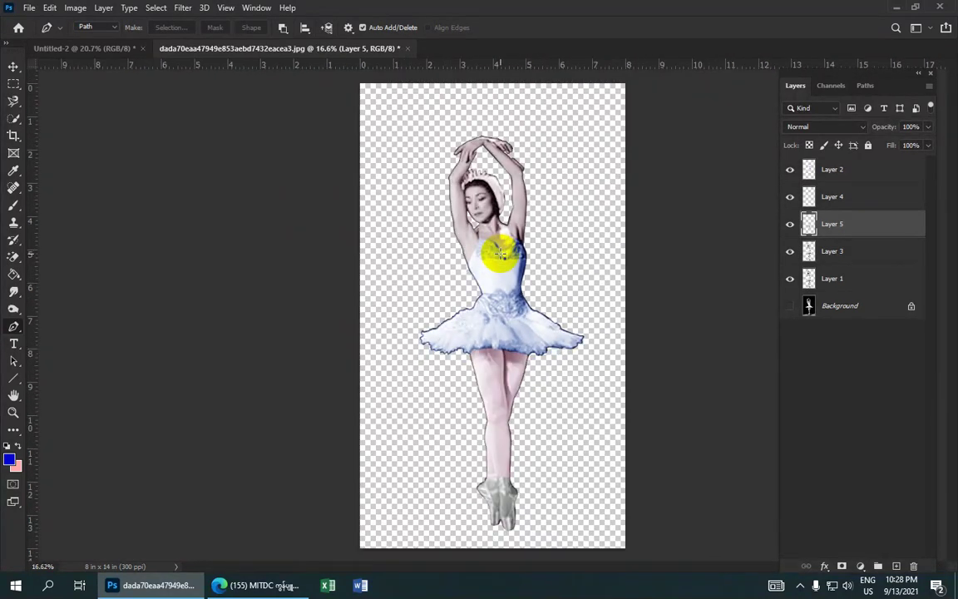
pyautogui.scroll(-2, 500, 274)
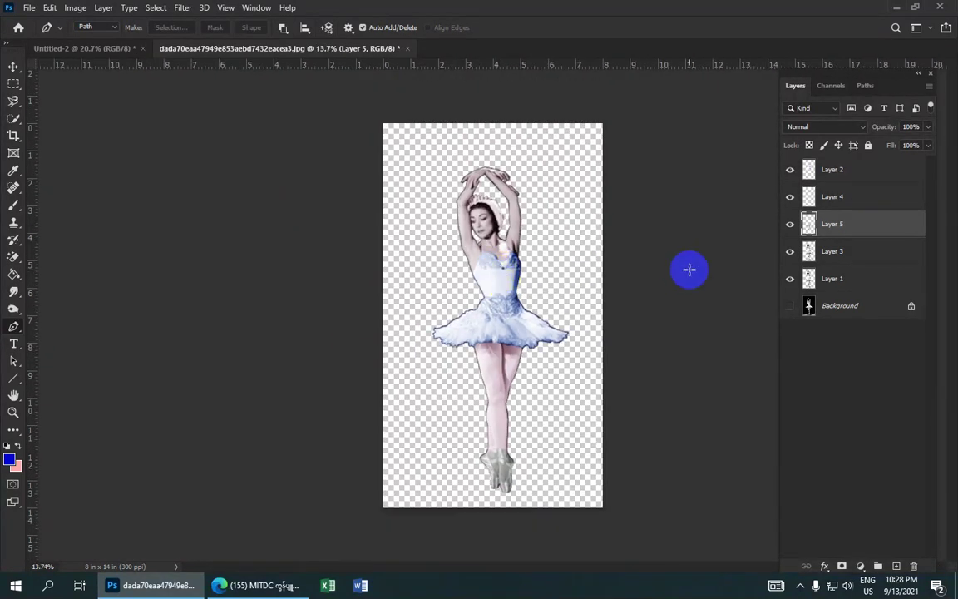
pyautogui.scroll(1, 486, 424)
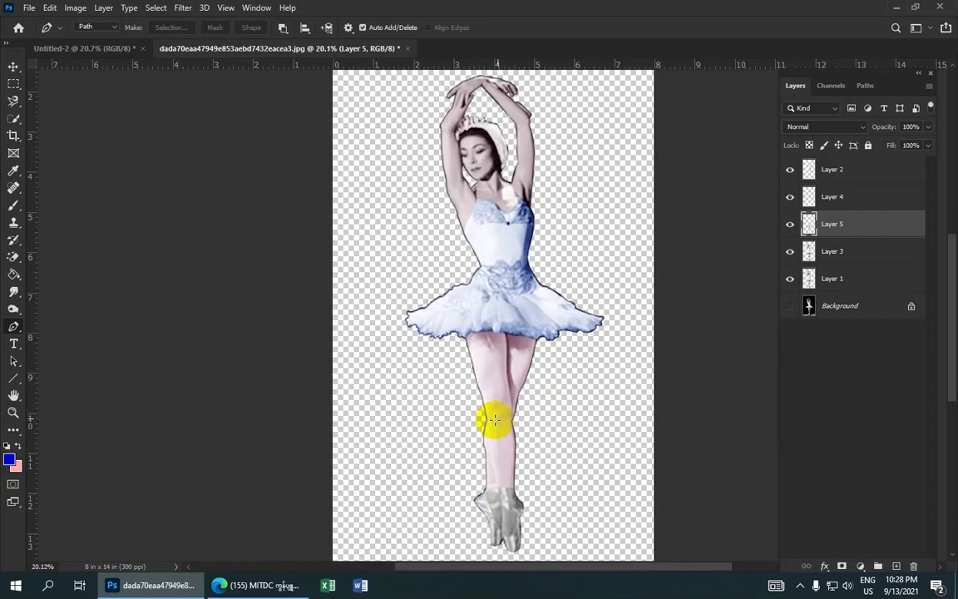
pyautogui.scroll(1, 499, 345)
pyautogui.scroll(-2, 472, 278)
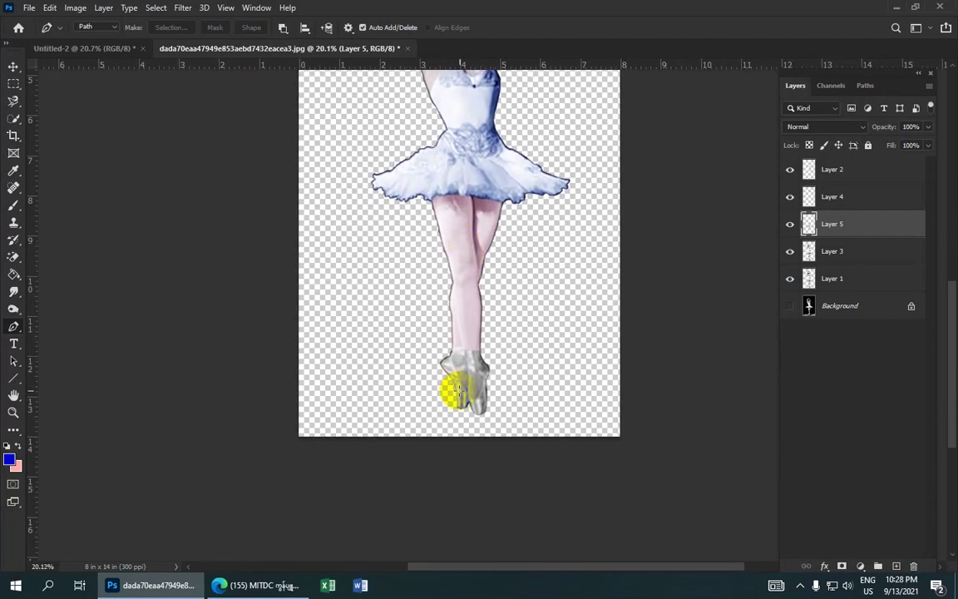
pyautogui.scroll(1, 467, 353)
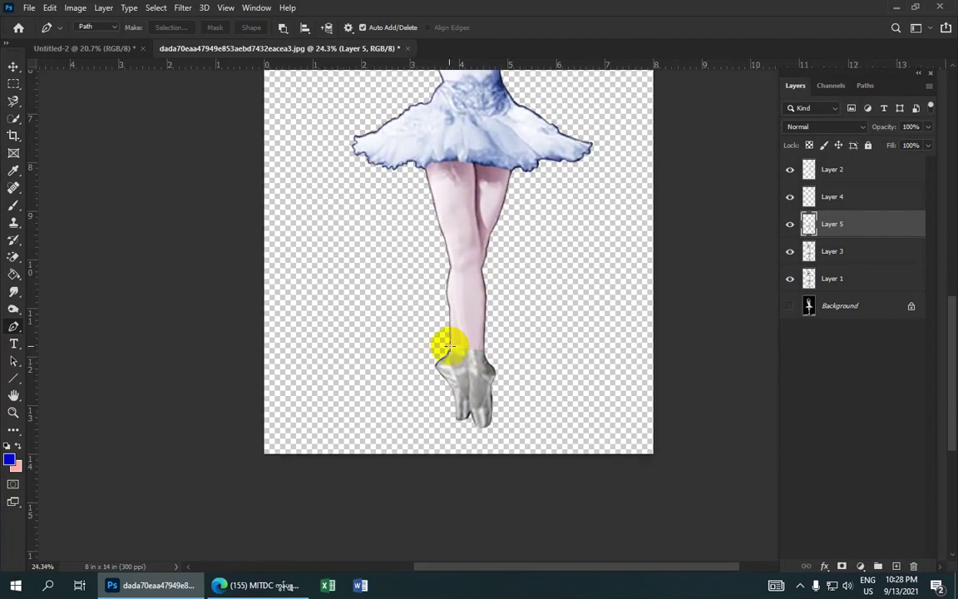
pyautogui.click(447, 349)
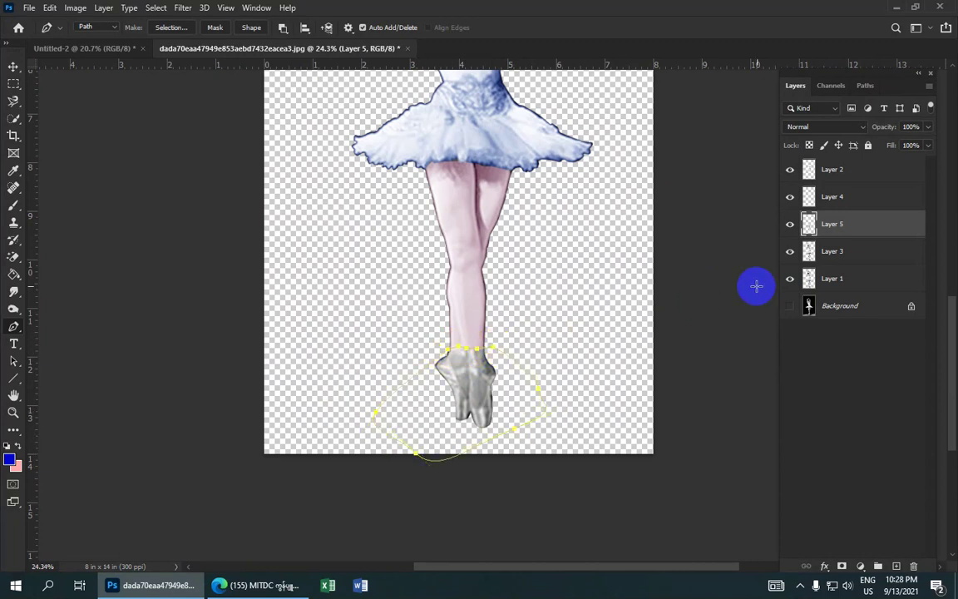
pyautogui.click(848, 251)
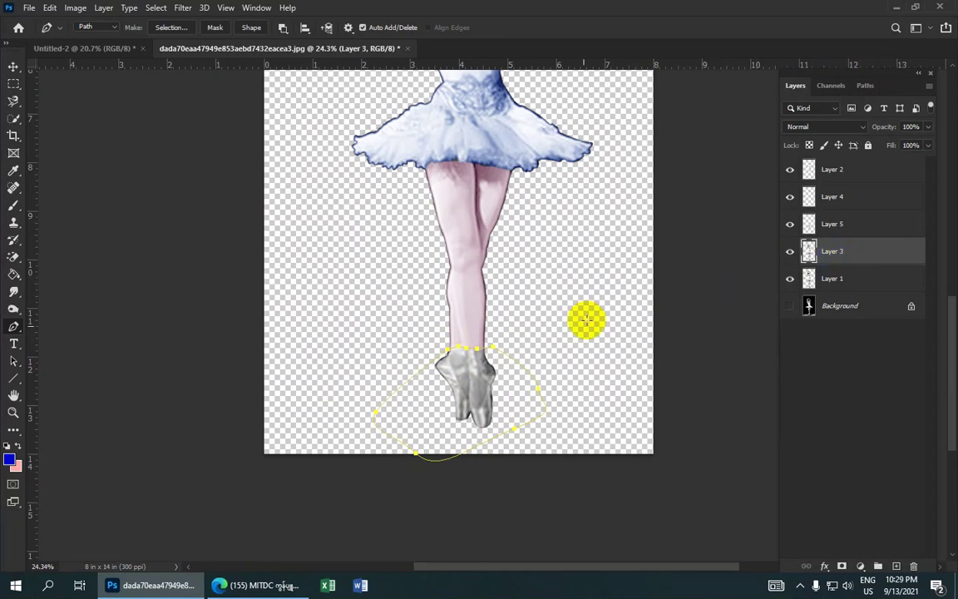
# Turn the shoe path into a 1 px feathered selection and copy it onto new Layer 6.
pyautogui.rightClick(474, 366)
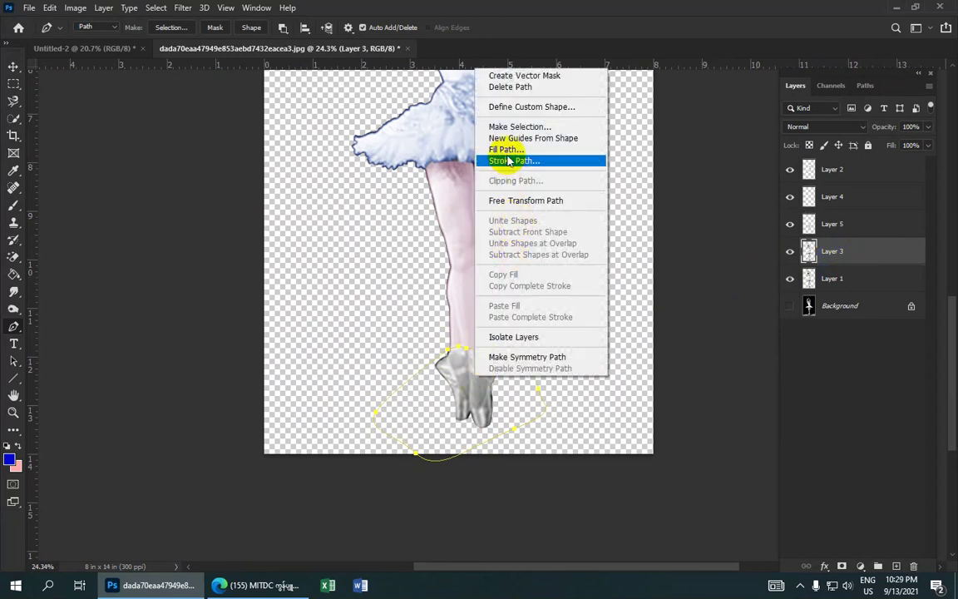
pyautogui.click(513, 127)
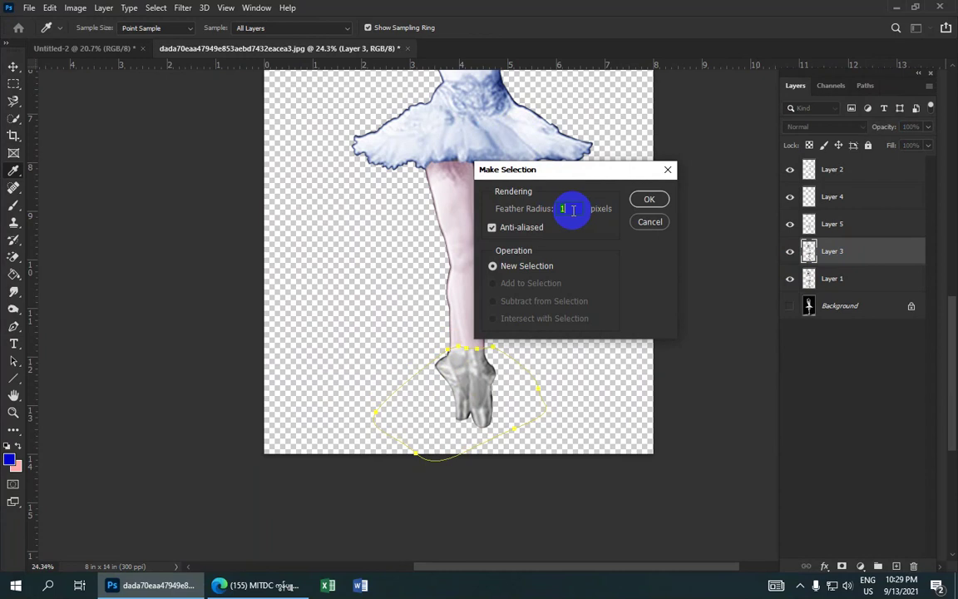
pyautogui.click(648, 200)
pyautogui.scroll(-2, 524, 229)
pyautogui.scroll(-2, 522, 233)
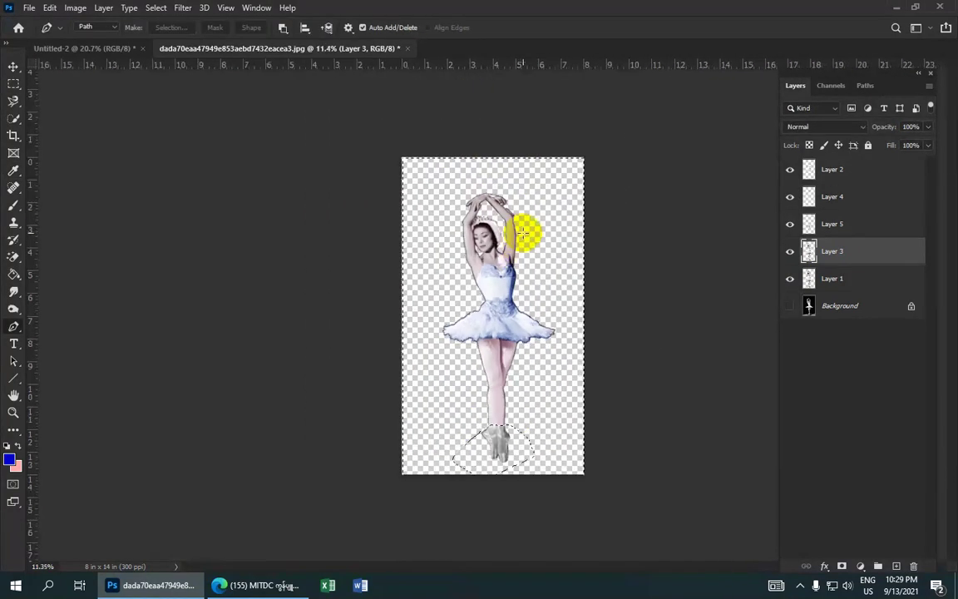
pyautogui.click(588, 252)
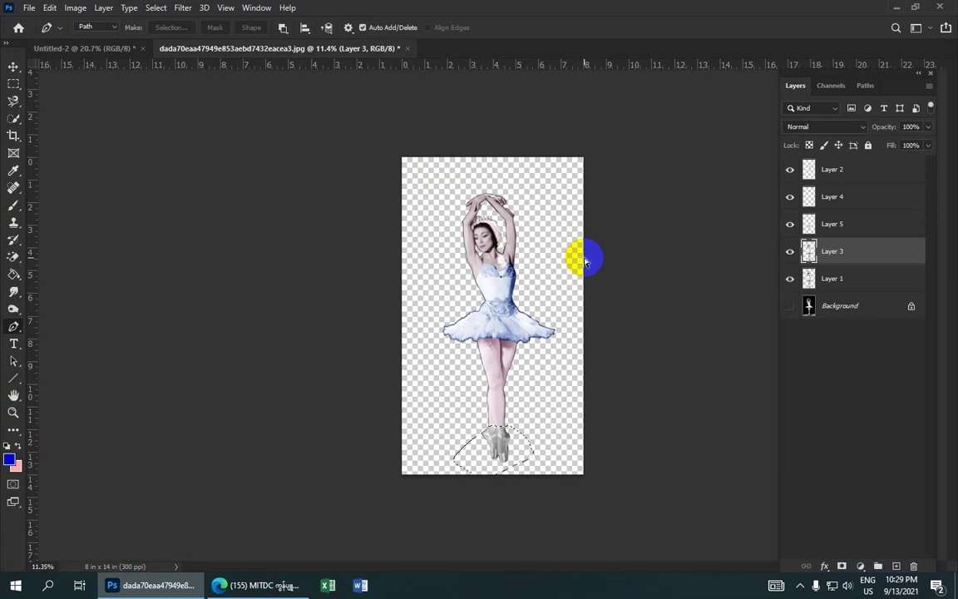
pyautogui.hotkey('ctrl', 'j')
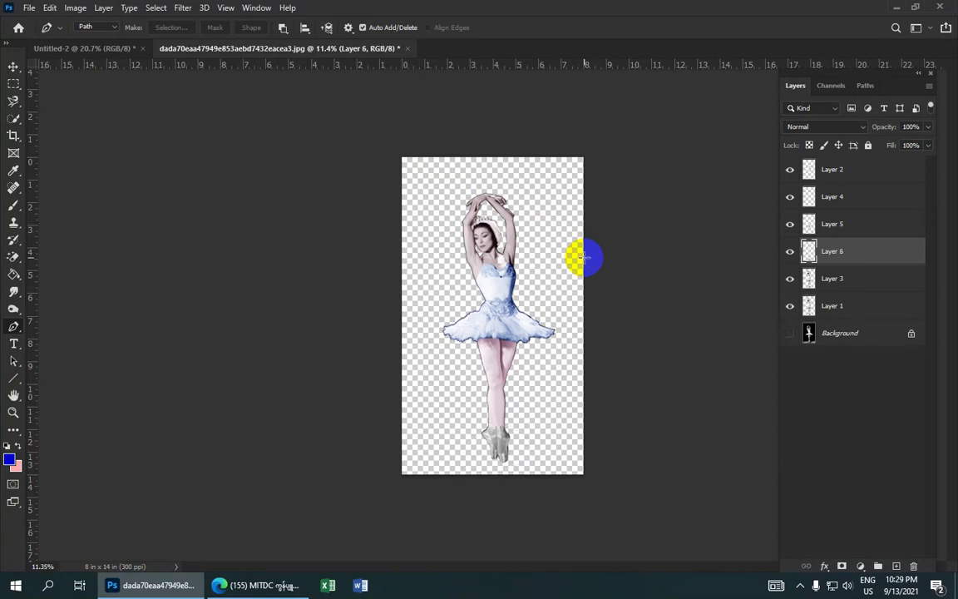
# Brighten the shoes on Layer 6 with a Levels midtone value of 1.53.
pyautogui.click(79, 8)
pyautogui.moveTo(93, 46)
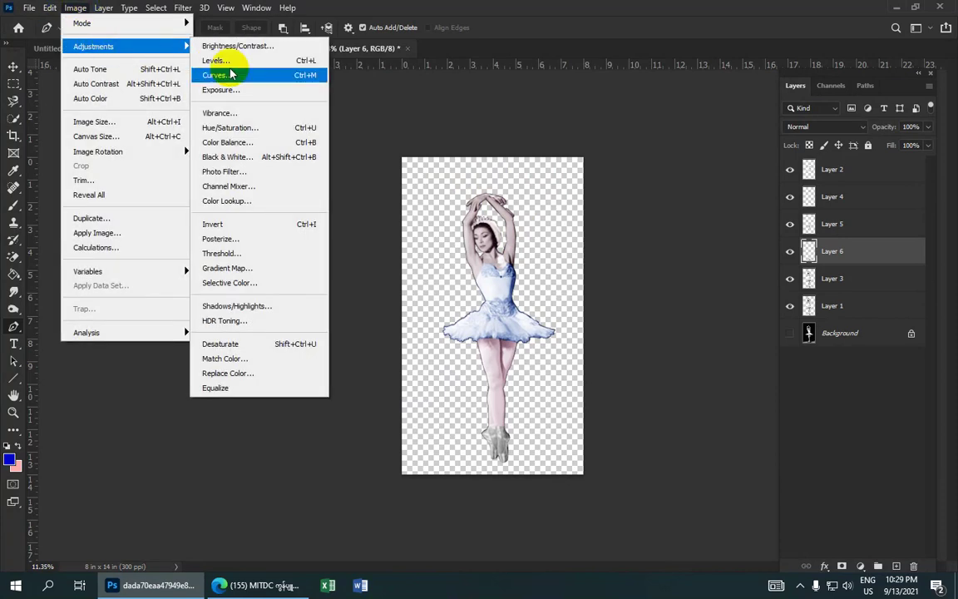
pyautogui.click(262, 67)
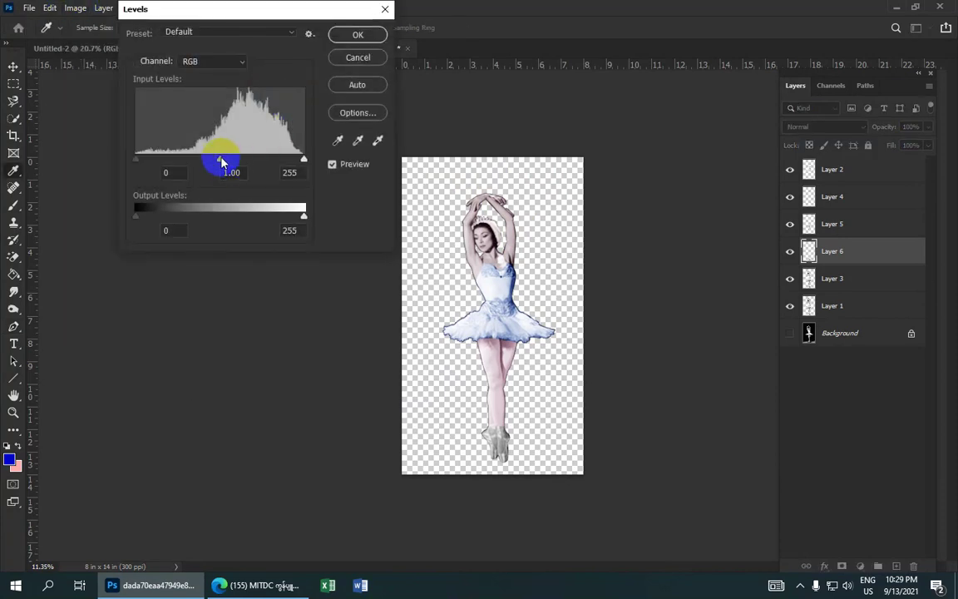
pyautogui.moveTo(220, 163); pyautogui.dragTo(212, 161)
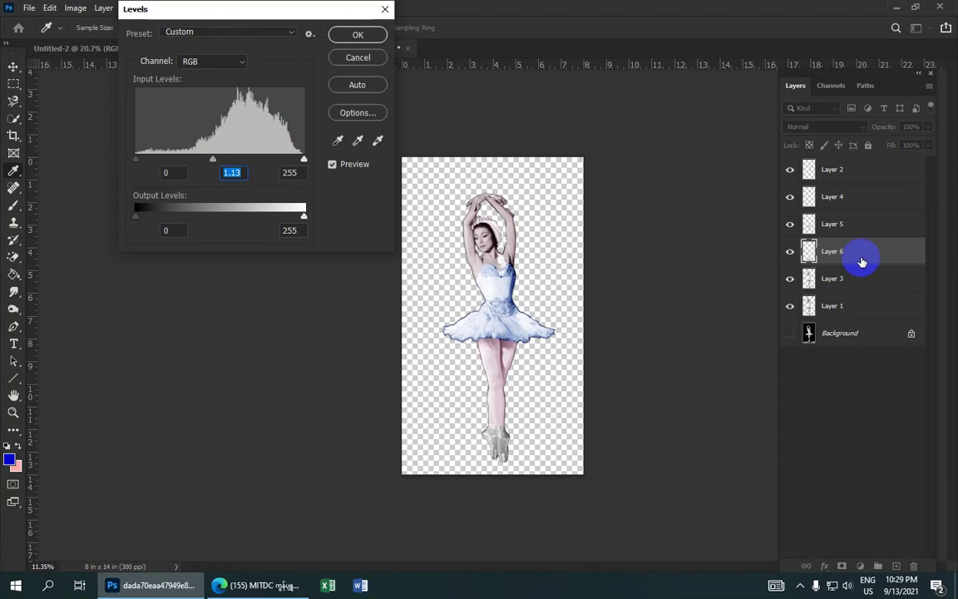
pyautogui.click(524, 421)
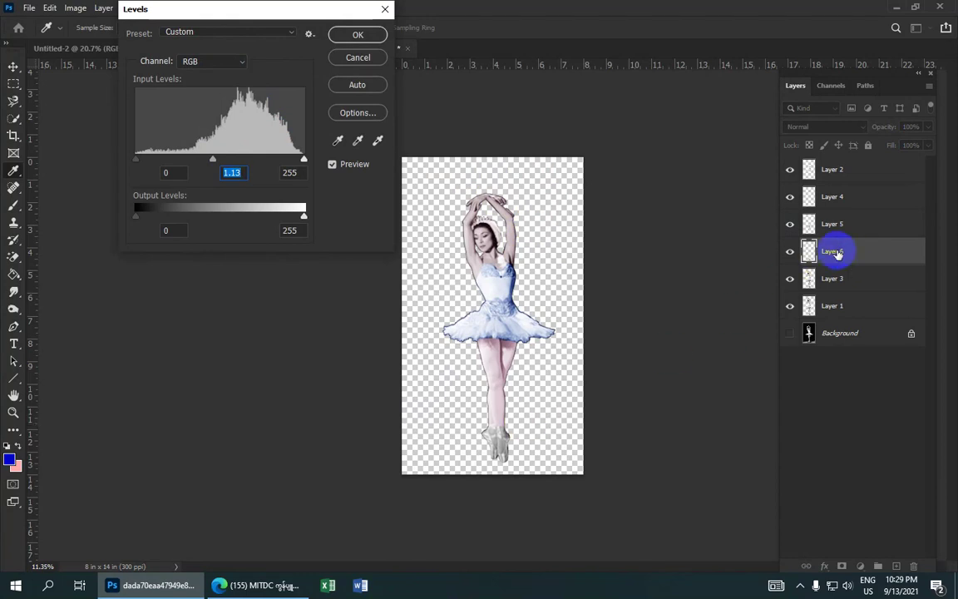
pyautogui.click(193, 154)
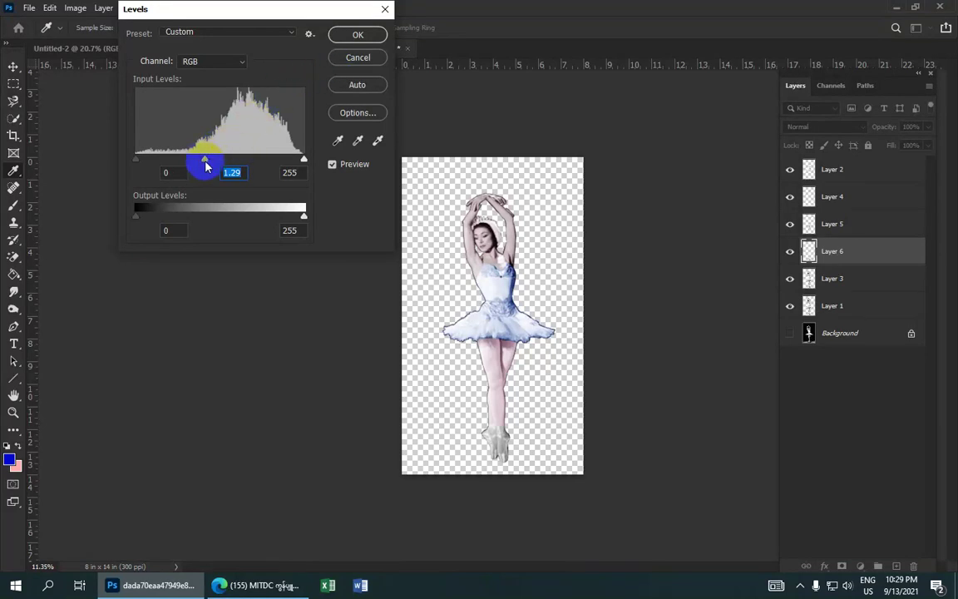
pyautogui.moveTo(206, 164); pyautogui.dragTo(197, 163)
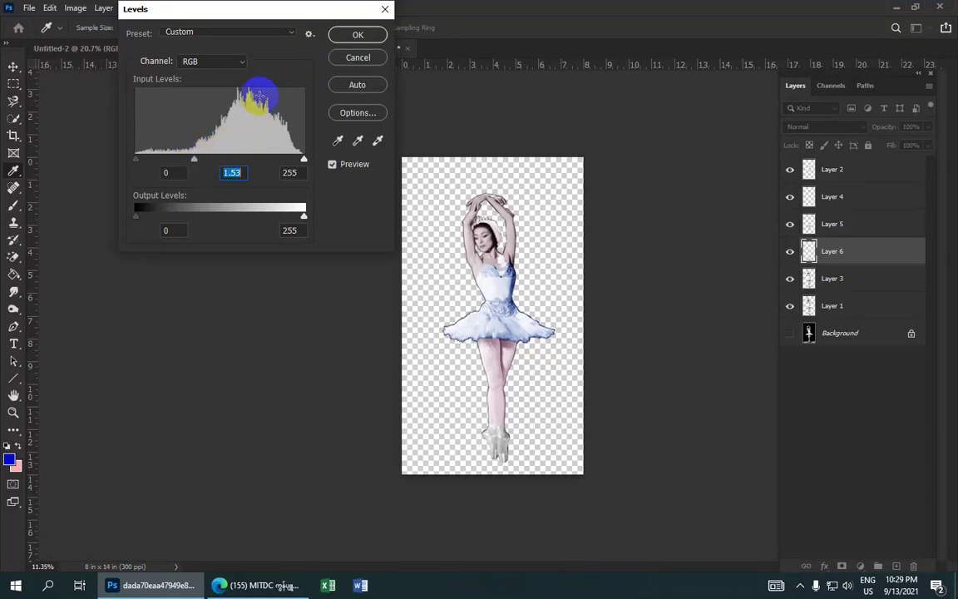
pyautogui.click(357, 34)
pyautogui.click(75, 8)
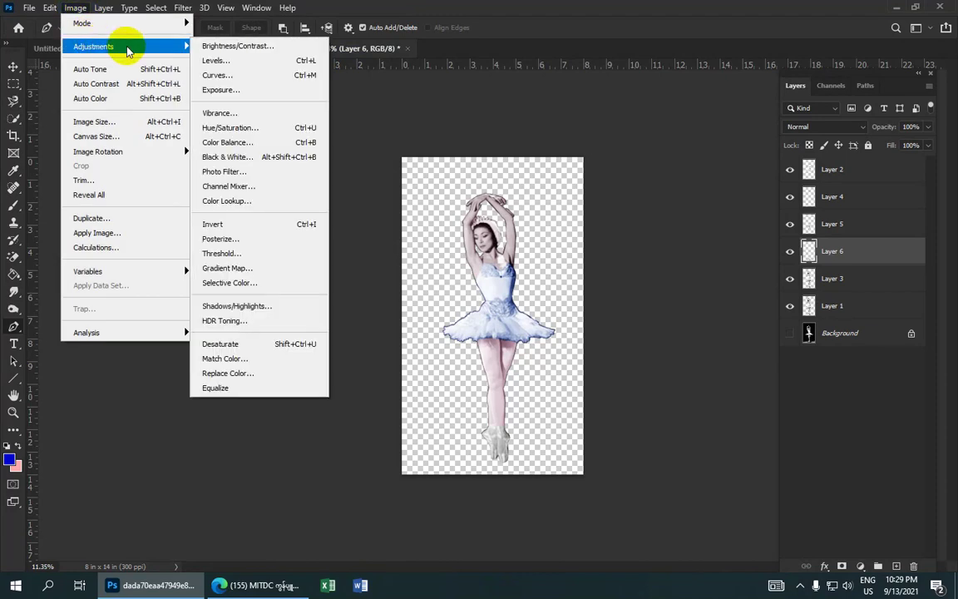
pyautogui.moveTo(93, 46)
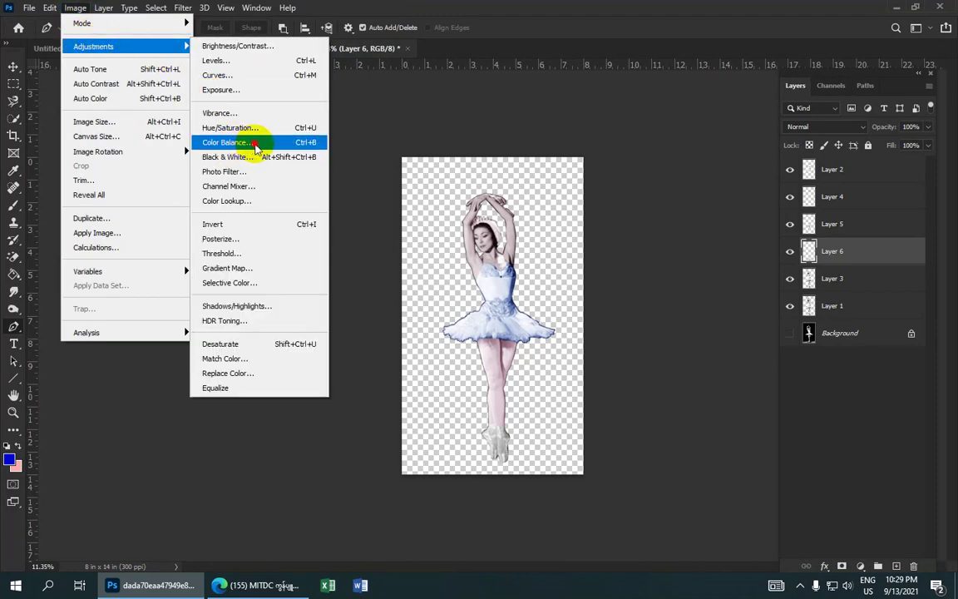
# Tint Layer 6's shoes pale blue with midtone Color Balance -38, -28, +66, then reselect Layer 3.
pyautogui.click(255, 143)
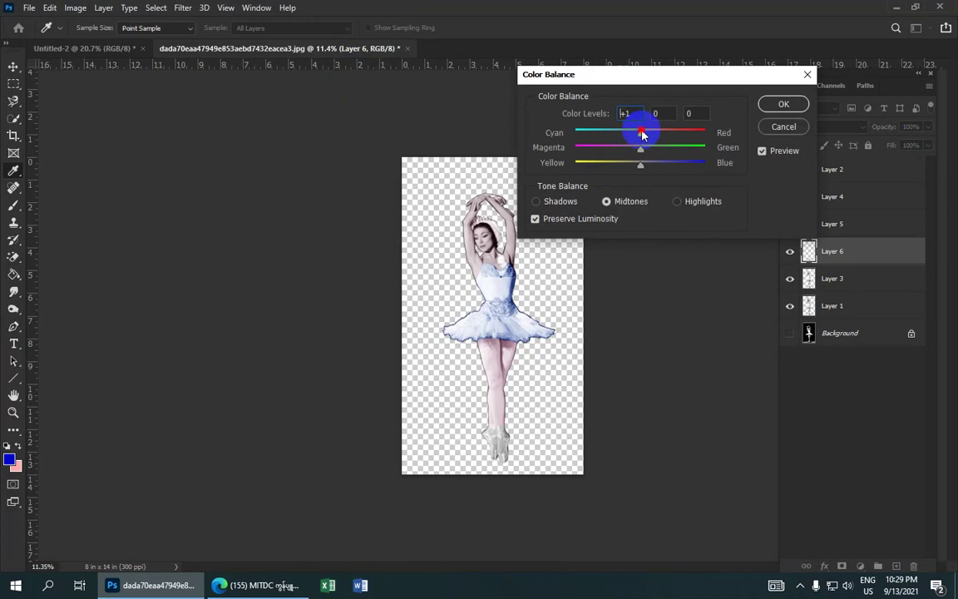
pyautogui.moveTo(641, 133)
pyautogui.mouseDown()
pyautogui.moveTo(658, 134)
pyautogui.moveTo(622, 152)
pyautogui.moveTo(654, 167)
pyautogui.moveTo(683, 165)
pyautogui.moveTo(616, 138)
pyautogui.mouseUp()
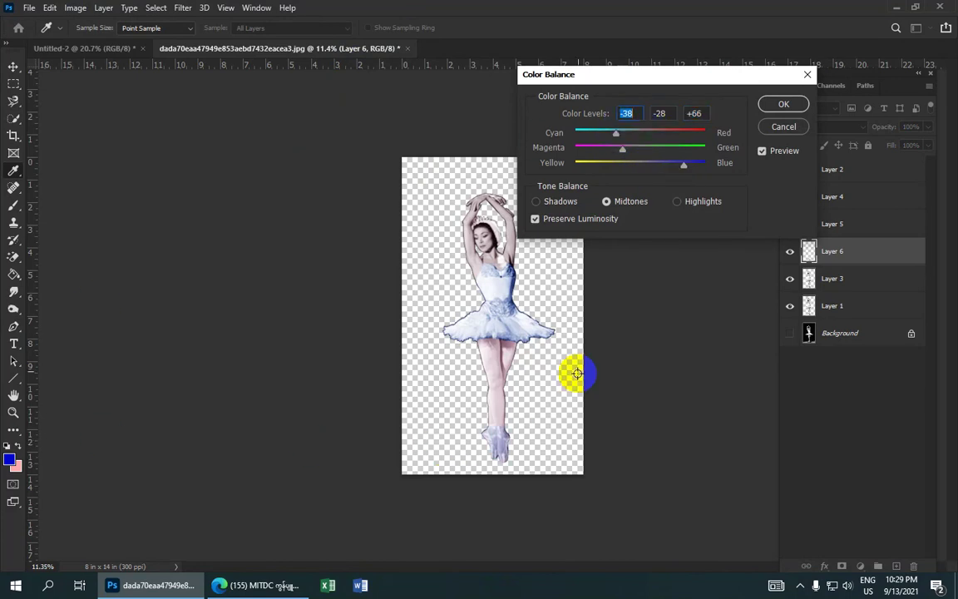
pyautogui.click(781, 103)
pyautogui.scroll(1, 513, 413)
pyautogui.scroll(1, 498, 405)
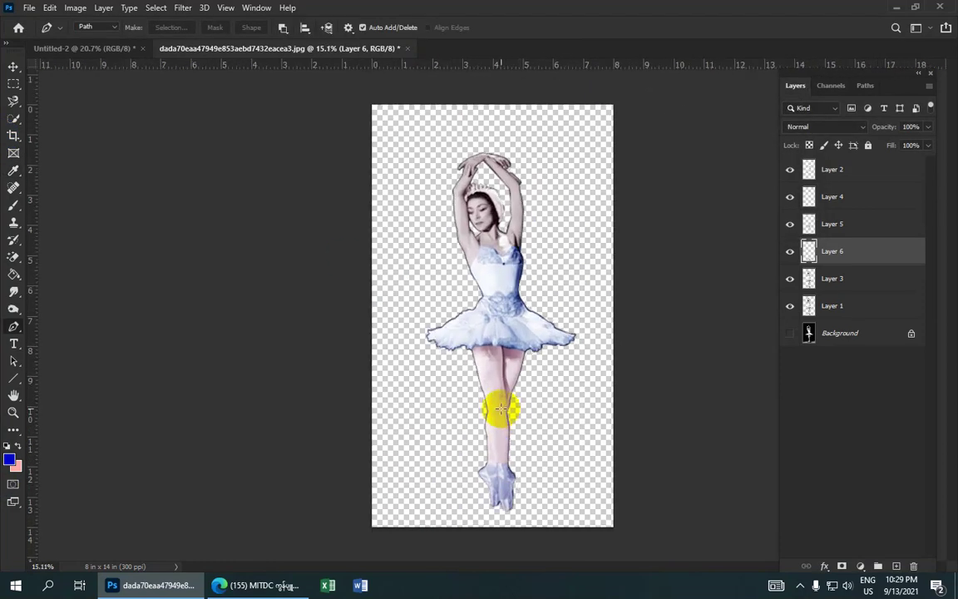
pyautogui.scroll(1, 478, 357)
pyautogui.scroll(-1, 474, 235)
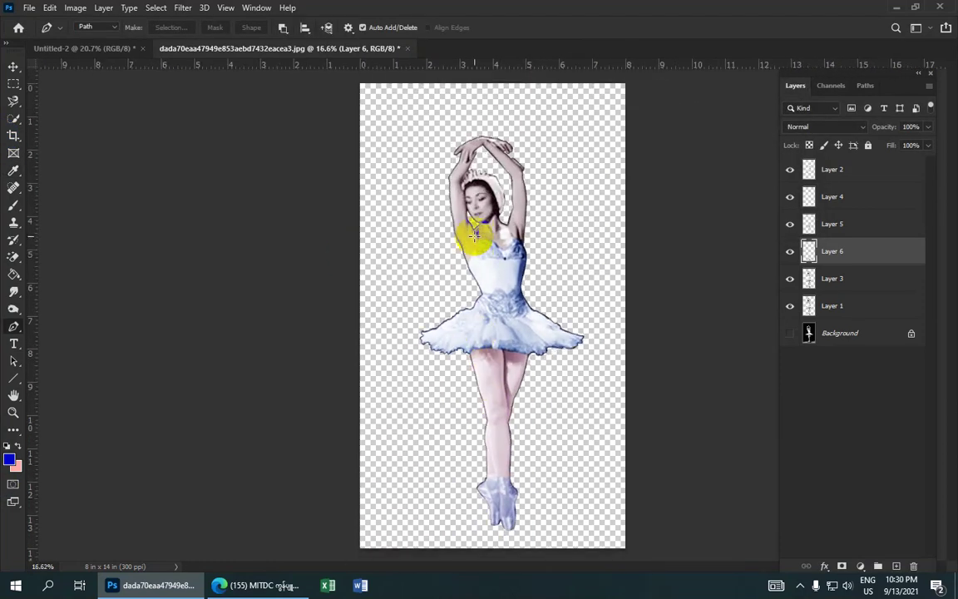
pyautogui.scroll(1, 475, 229)
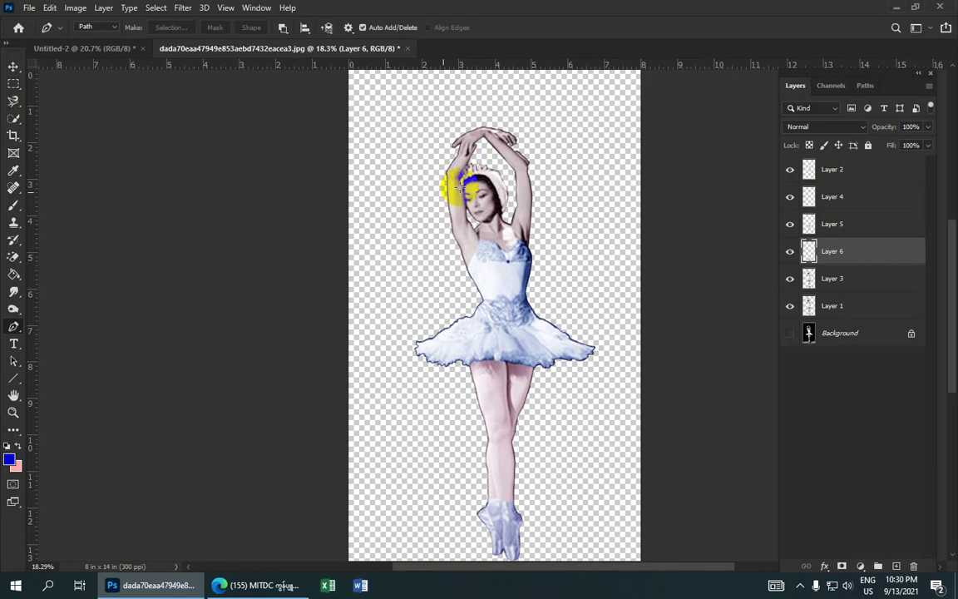
pyautogui.click(844, 283)
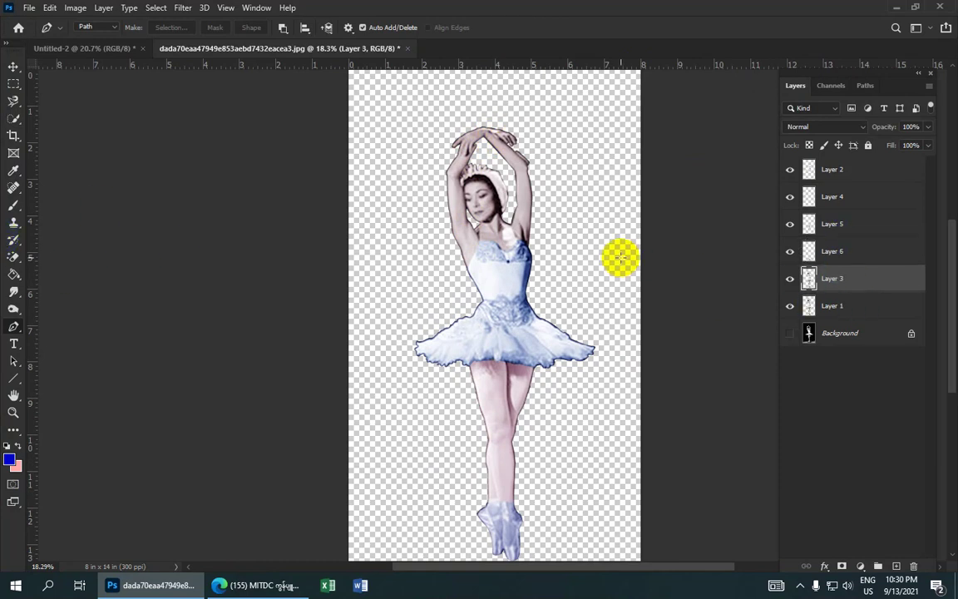
# Trace a closed Pen path around the dancer's head, raised arms and neckline.
pyautogui.scroll(3, 615, 254)
pyautogui.click(367, 273)
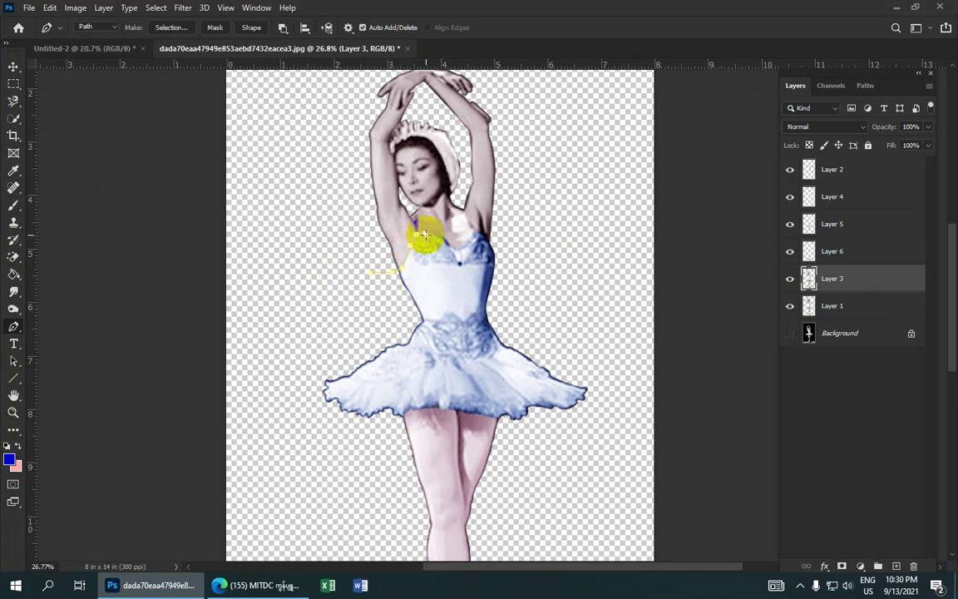
pyautogui.moveTo(425, 235); pyautogui.dragTo(460, 243)
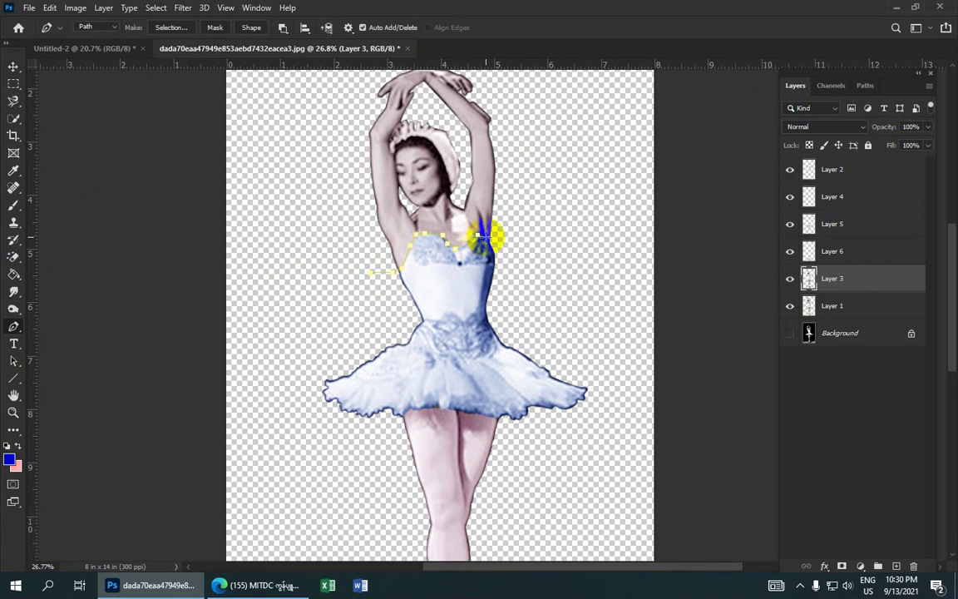
pyautogui.moveTo(482, 239); pyautogui.dragTo(476, 241)
pyautogui.scroll(2, 476, 241)
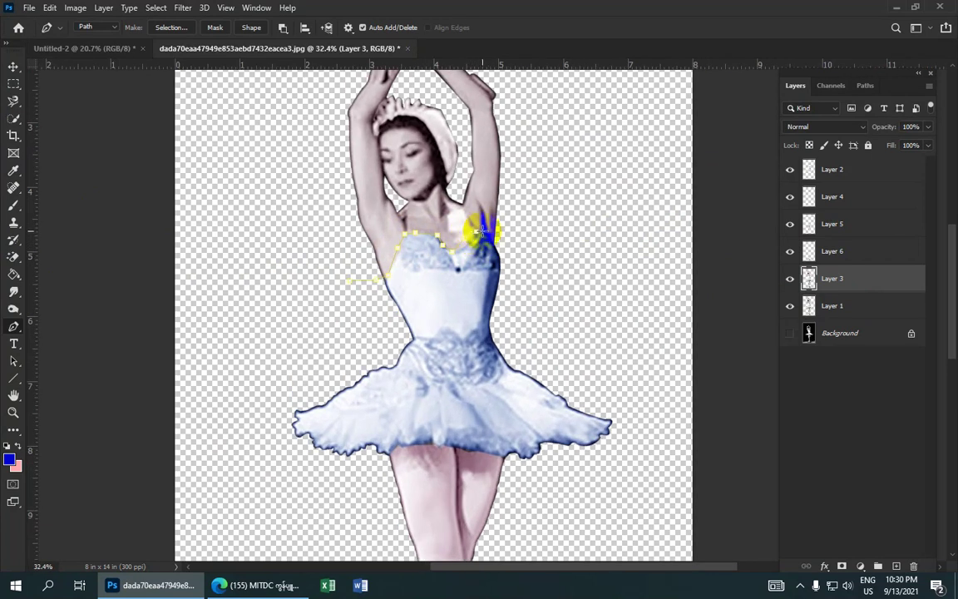
pyautogui.scroll(-3, 549, 237)
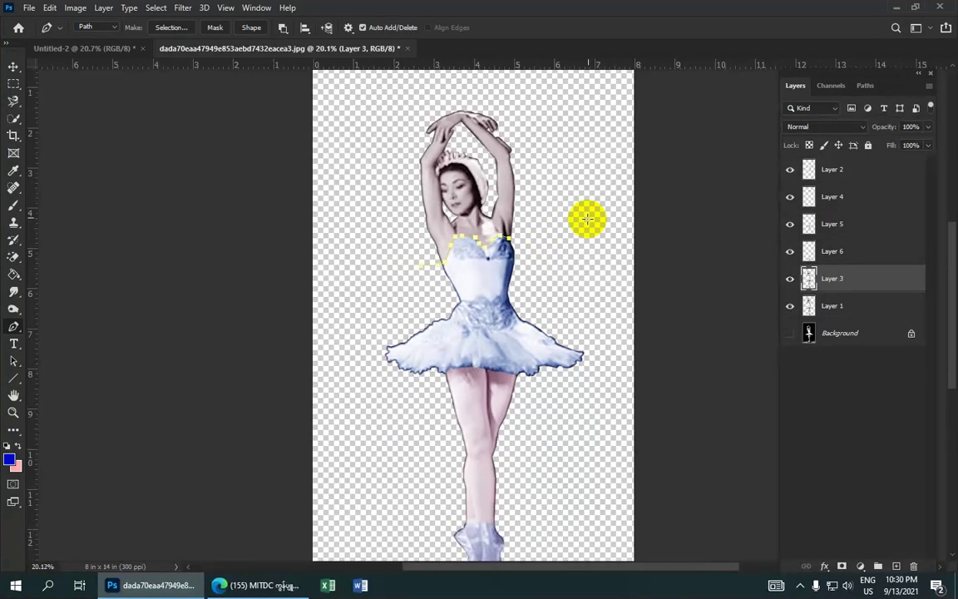
pyautogui.click(469, 89)
pyautogui.click(417, 89)
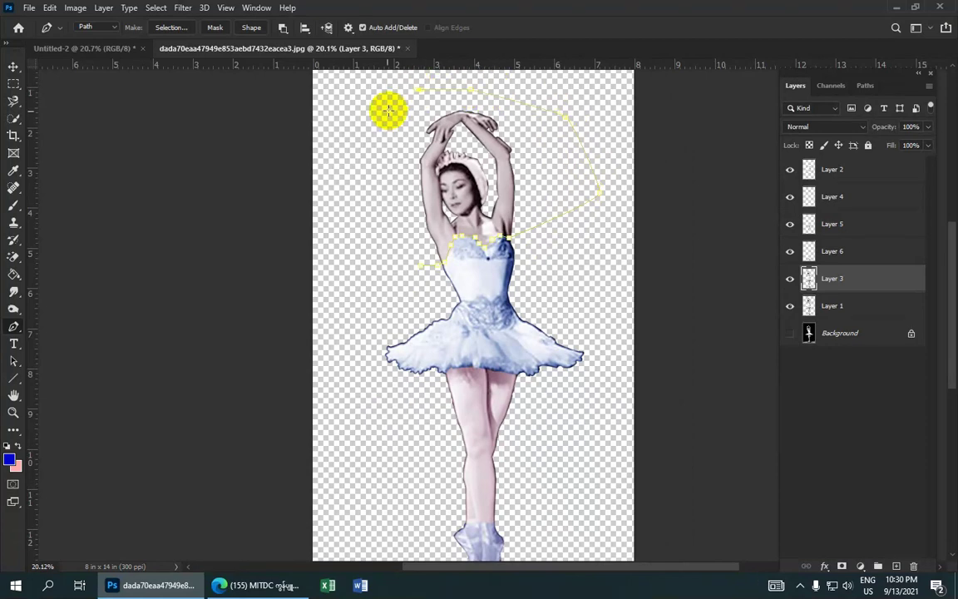
pyautogui.click(382, 110)
pyautogui.click(419, 264)
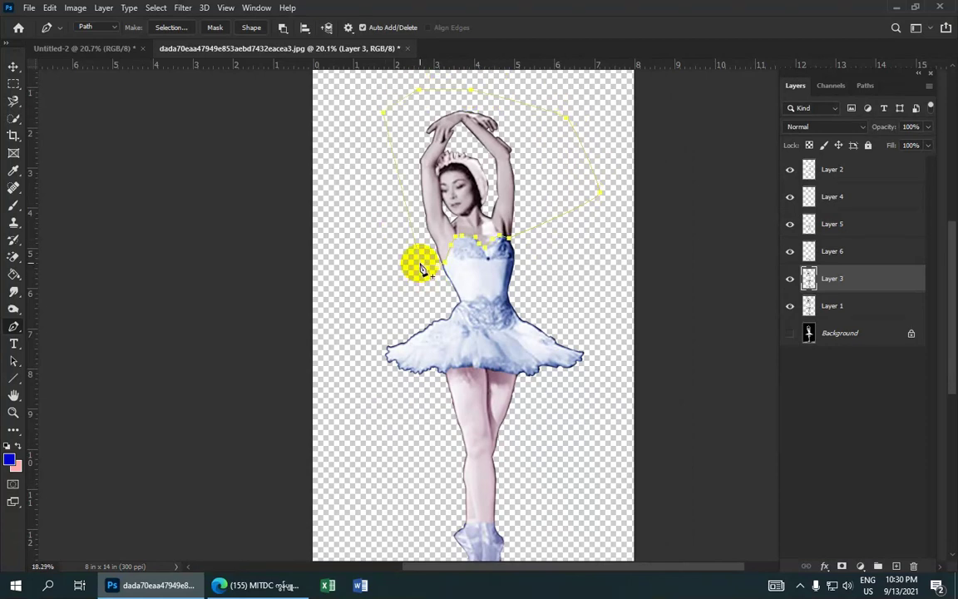
pyautogui.scroll(-1, 416, 261)
# Convert the upper-body path into a selection with a 1-pixel feather radius.
pyautogui.rightClick(517, 215)
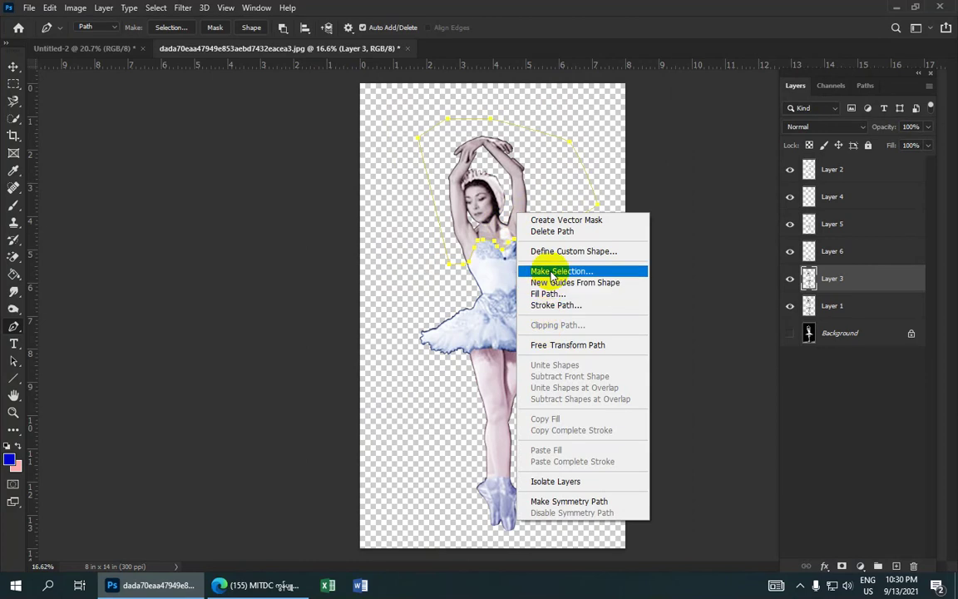
pyautogui.click(551, 272)
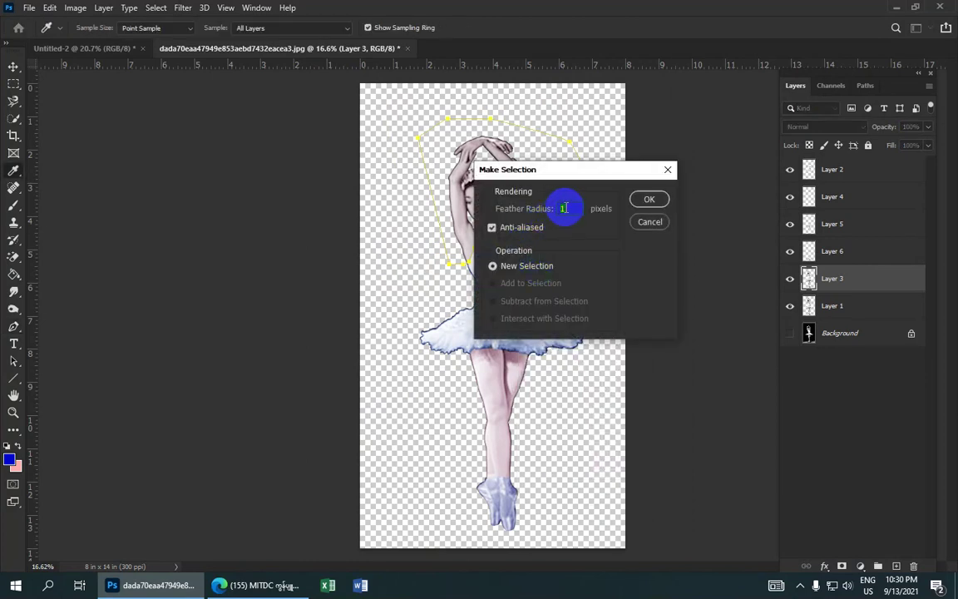
pyautogui.click(649, 200)
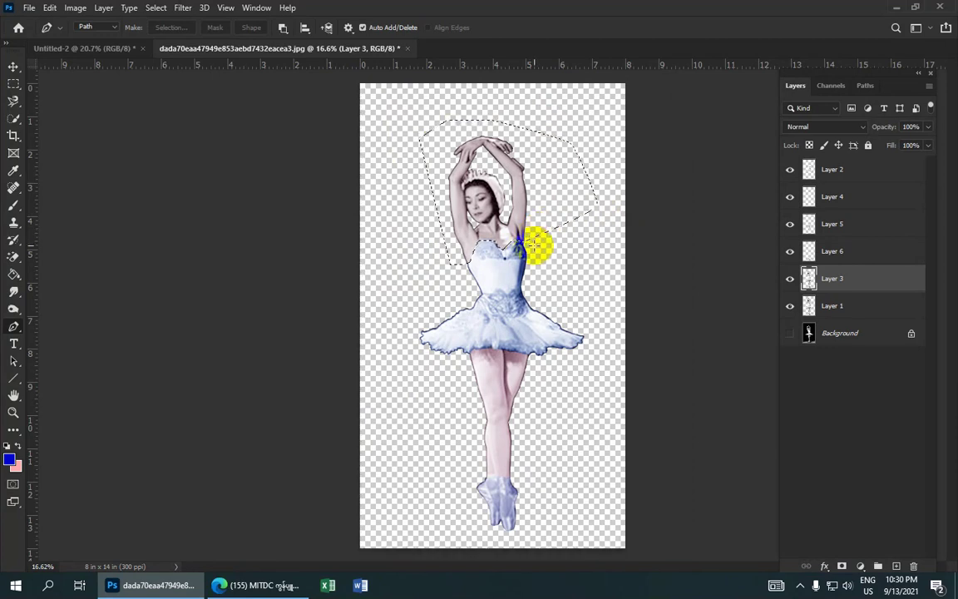
# Copy the selected head-and-arms area onto a new Layer 7.
pyautogui.hotkey('ctrl', 'j')
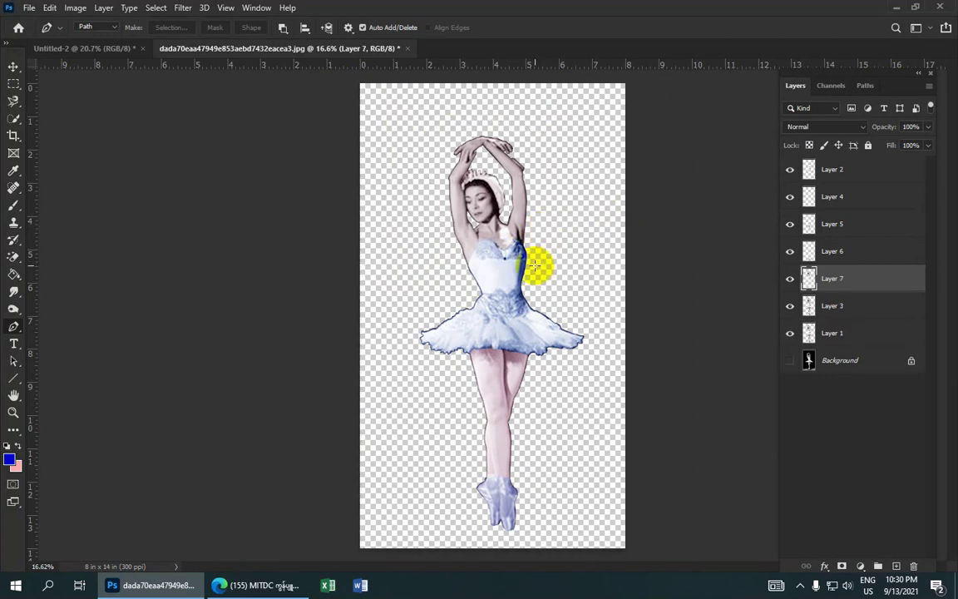
pyautogui.hotkey('ctrl', '-')
pyautogui.hotkey('ctrl', '+')
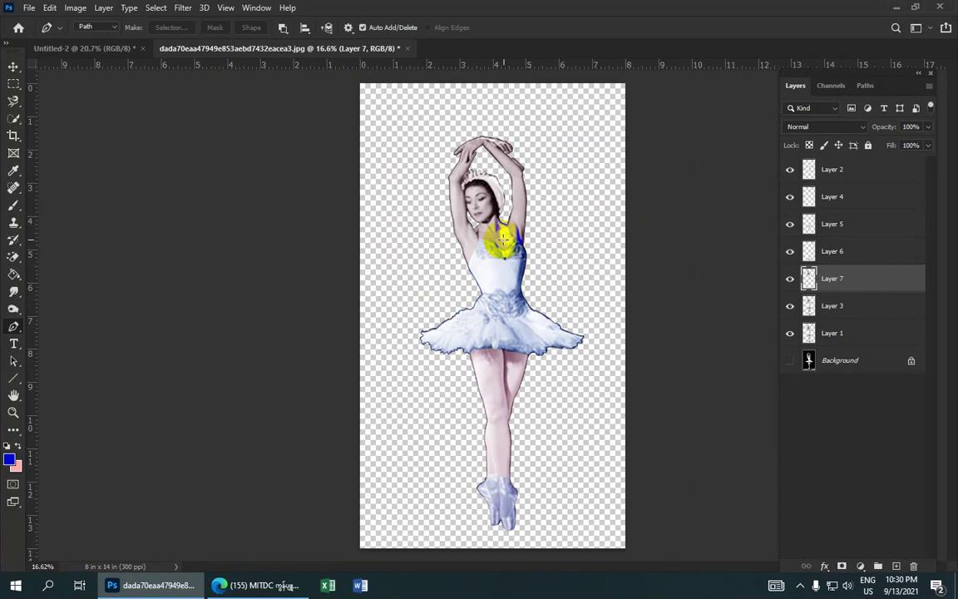
pyautogui.click(513, 208)
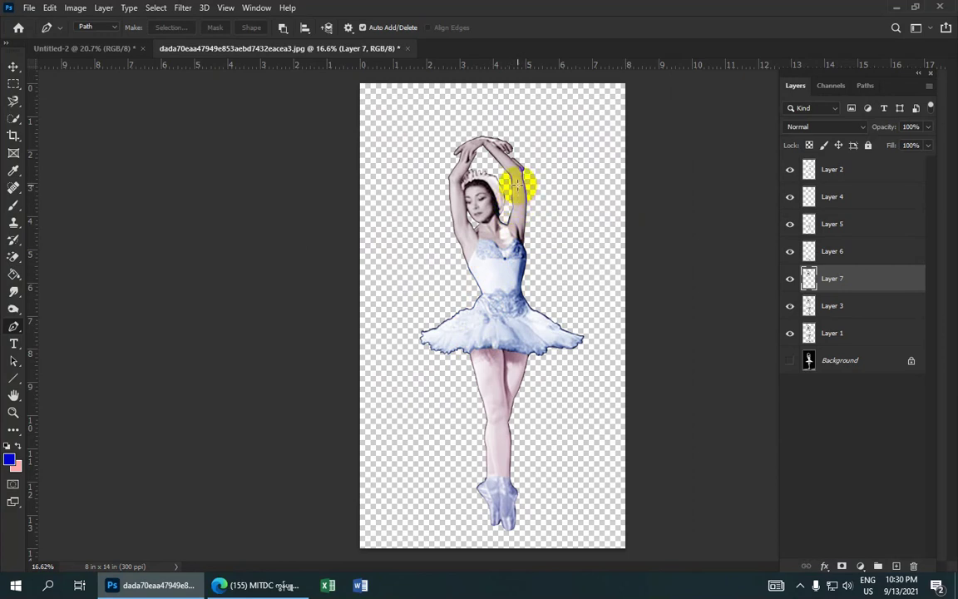
pyautogui.scroll(1, 517, 183)
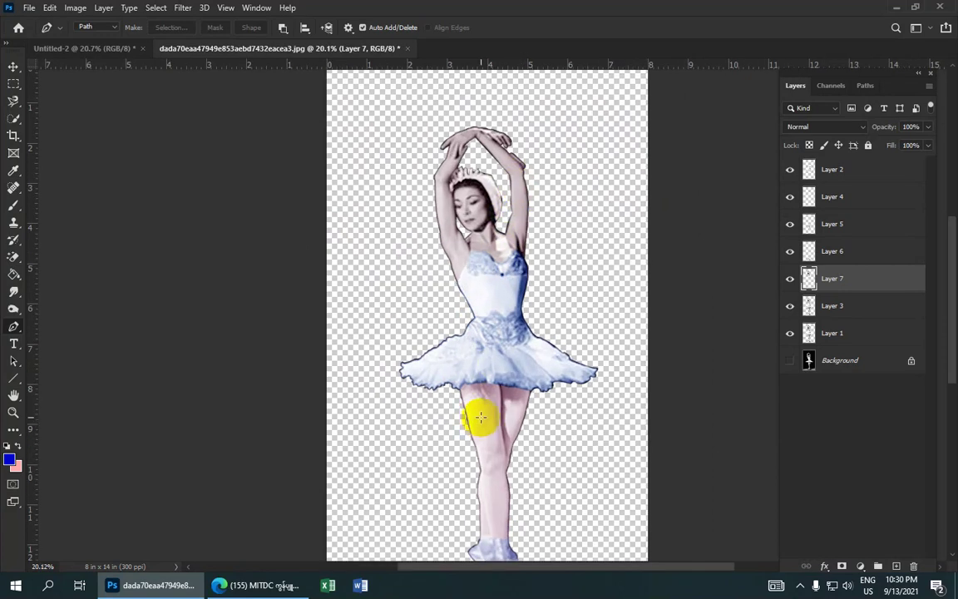
pyautogui.scroll(-1, 481, 418)
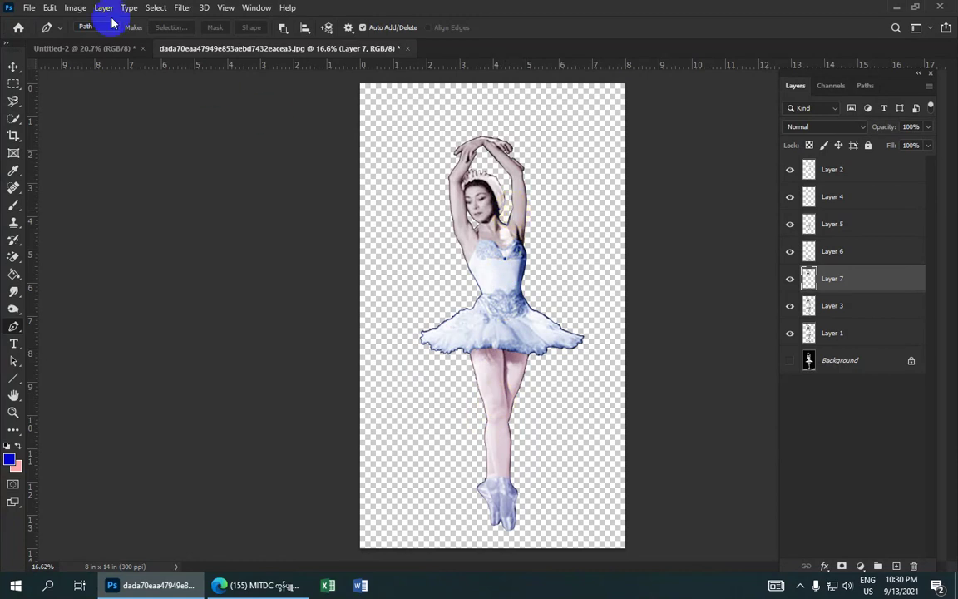
# Brighten Layer 7 with a Levels midtone value of 1.45.
pyautogui.click(75, 8)
pyautogui.moveTo(93, 45)
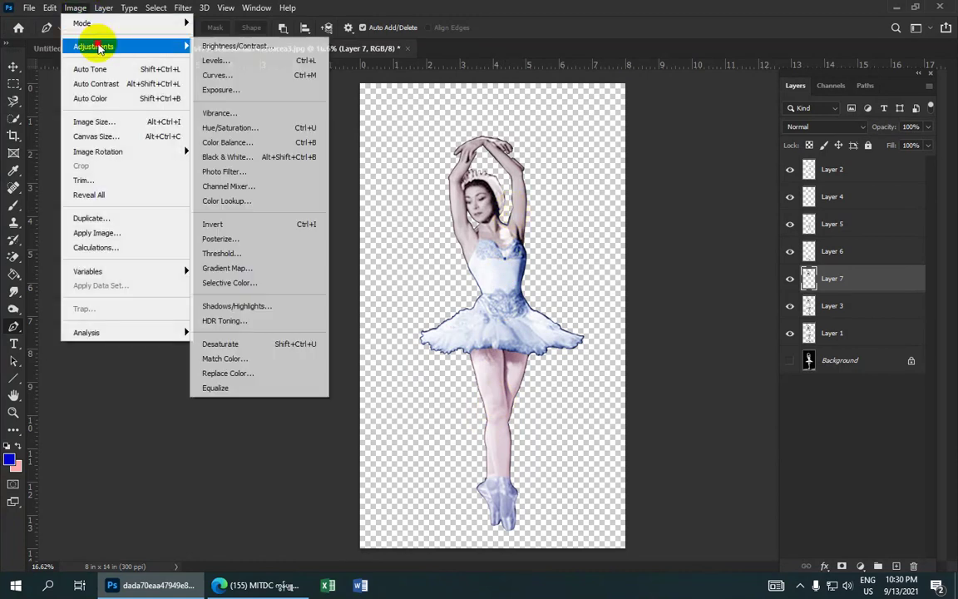
pyautogui.click(222, 62)
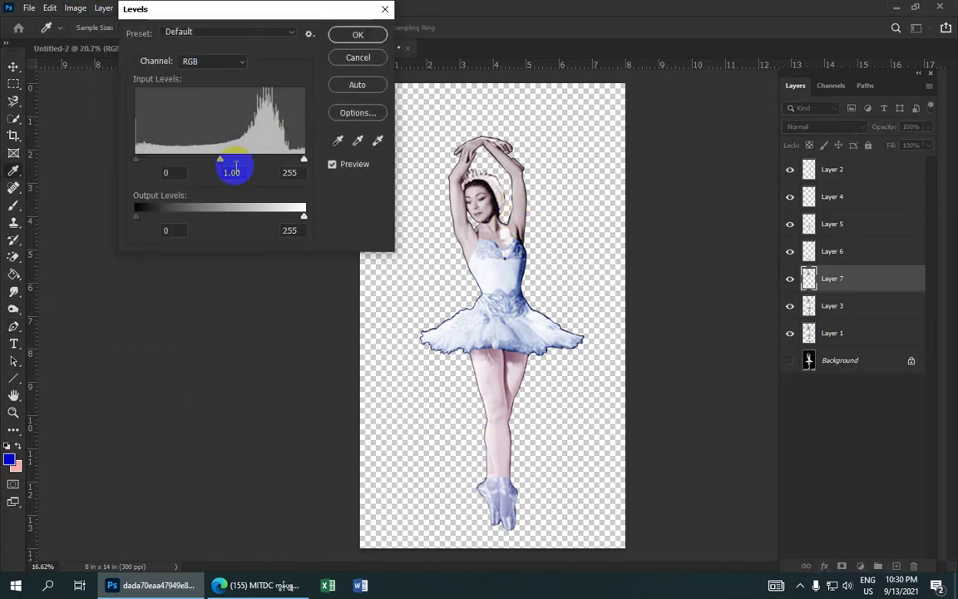
pyautogui.moveTo(221, 158); pyautogui.dragTo(205, 159)
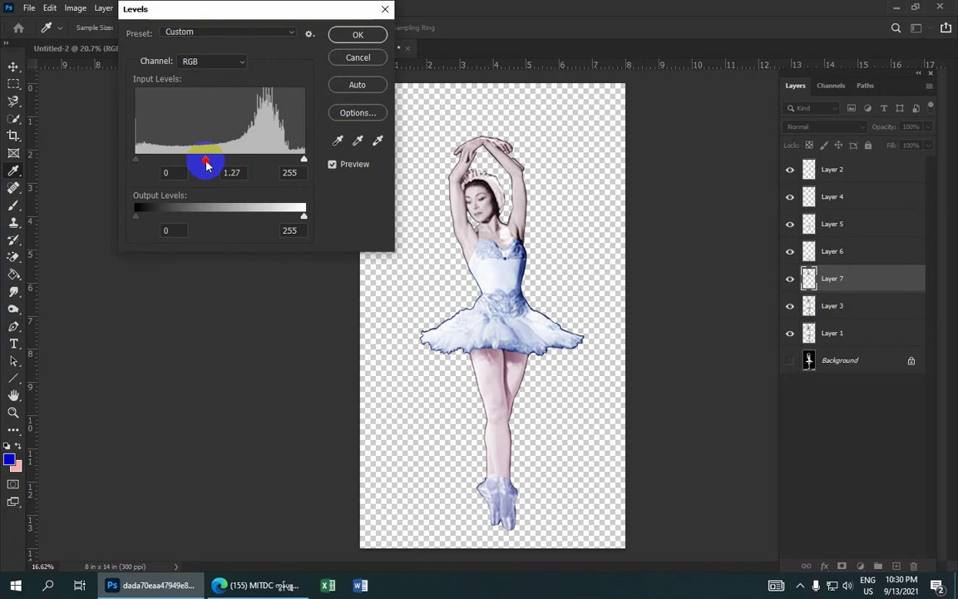
pyautogui.moveTo(206, 167); pyautogui.dragTo(189, 156)
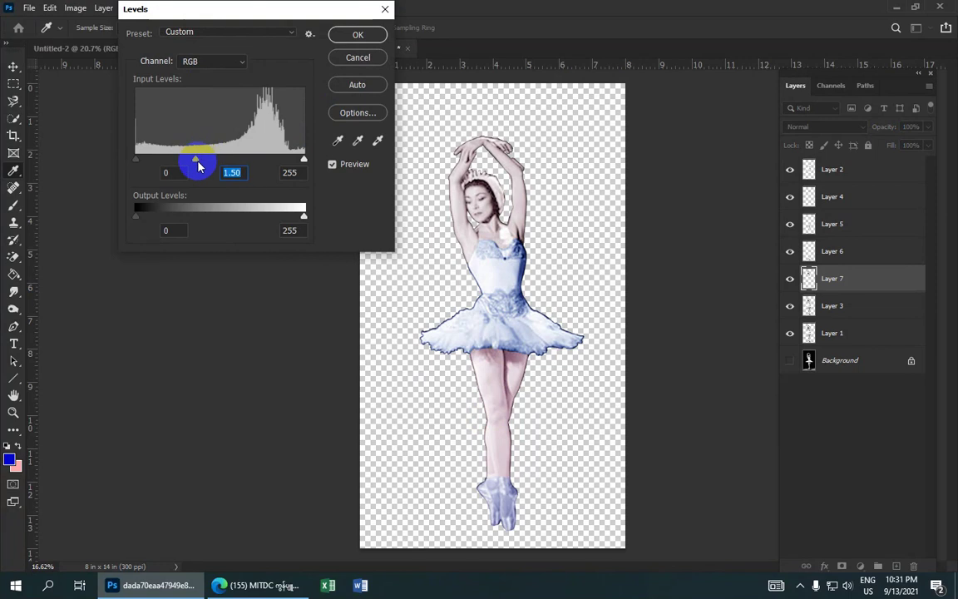
pyautogui.moveTo(198, 166); pyautogui.dragTo(199, 158)
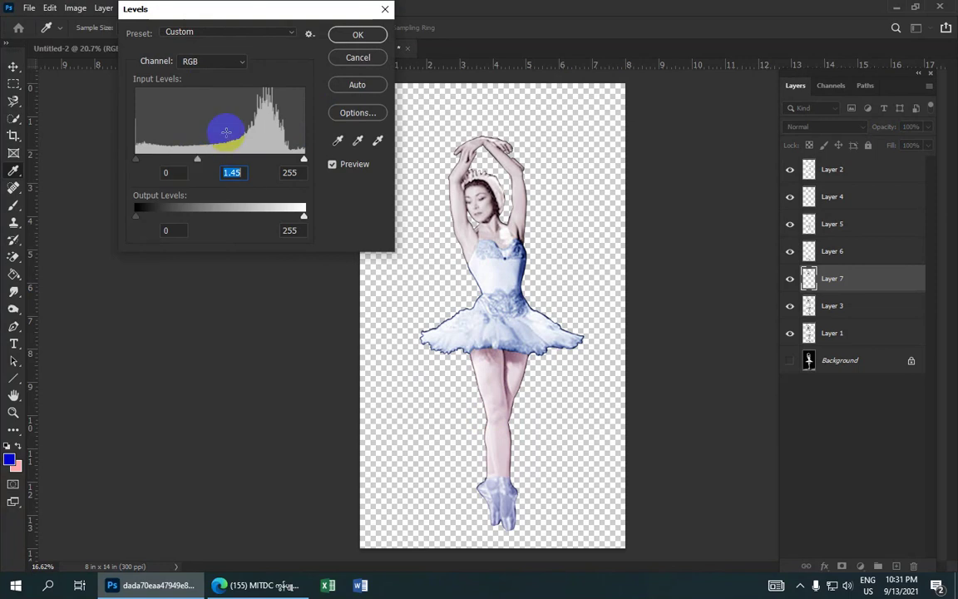
pyautogui.click(359, 35)
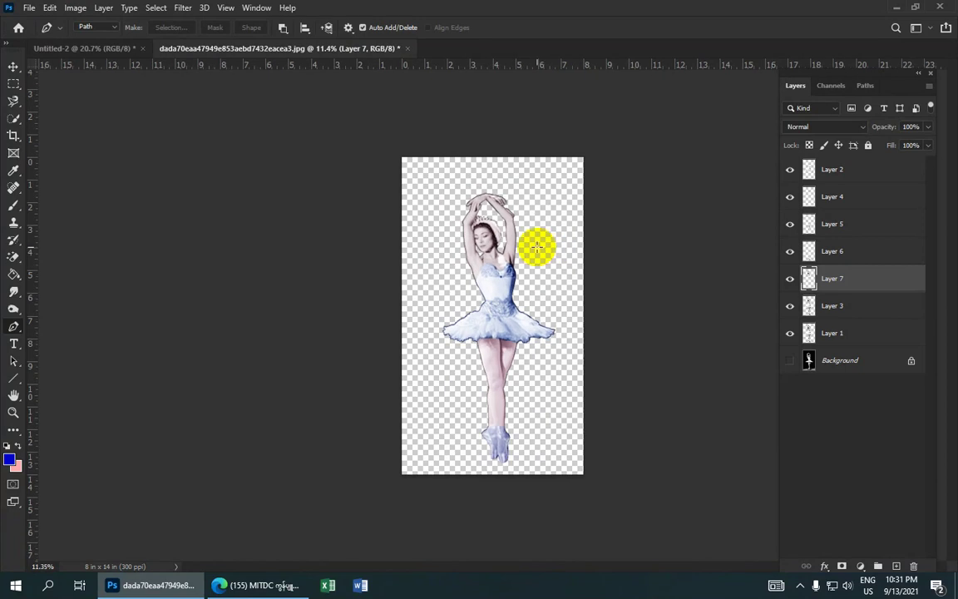
# Give Layer 7 a midtone Color Balance of +1, -12, 0.
pyautogui.scroll(2, 532, 247)
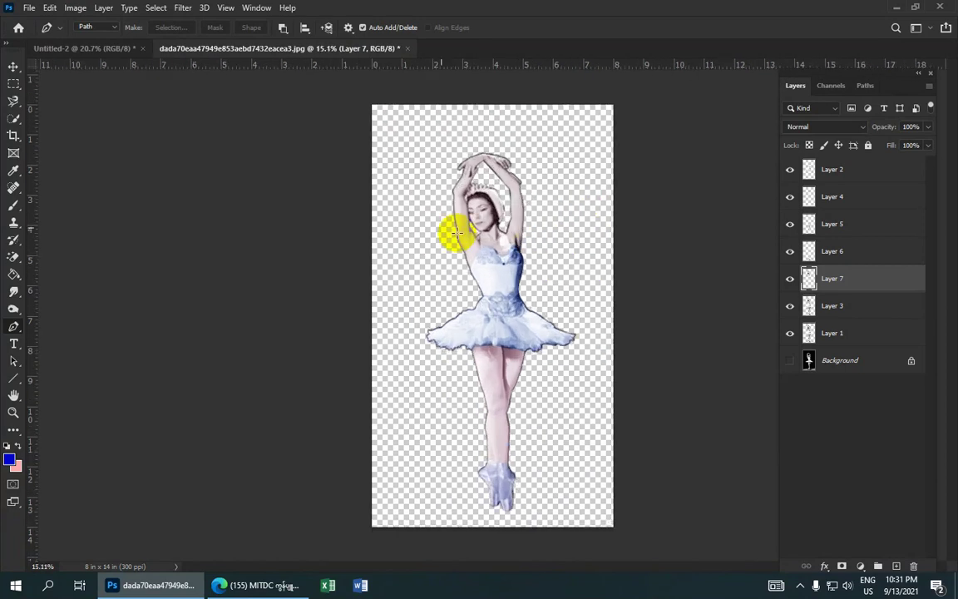
pyautogui.click(79, 11)
pyautogui.moveTo(94, 47)
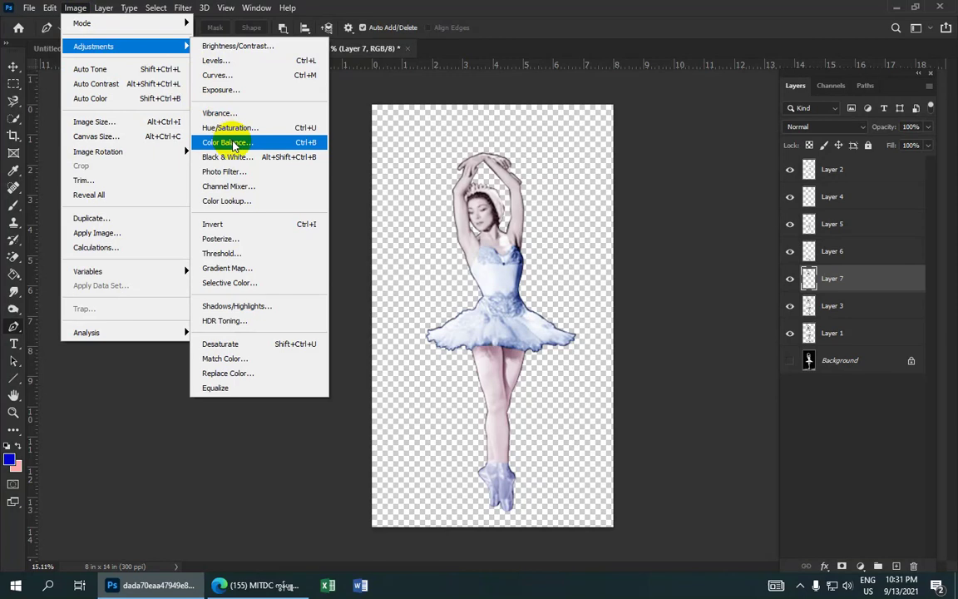
pyautogui.click(308, 143)
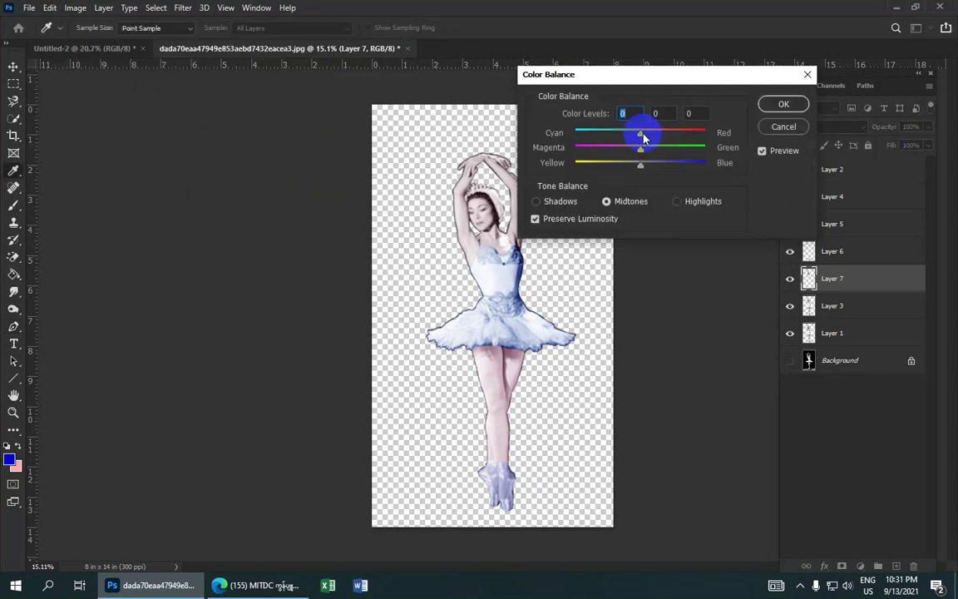
pyautogui.moveTo(640, 135)
pyautogui.mouseDown()
pyautogui.moveTo(656, 135)
pyautogui.moveTo(636, 150)
pyautogui.mouseUp()
pyautogui.moveTo(641, 132); pyautogui.dragTo(637, 138)
pyautogui.moveTo(630, 147); pyautogui.dragTo(633, 152)
pyautogui.moveTo(648, 140); pyautogui.dragTo(648, 138)
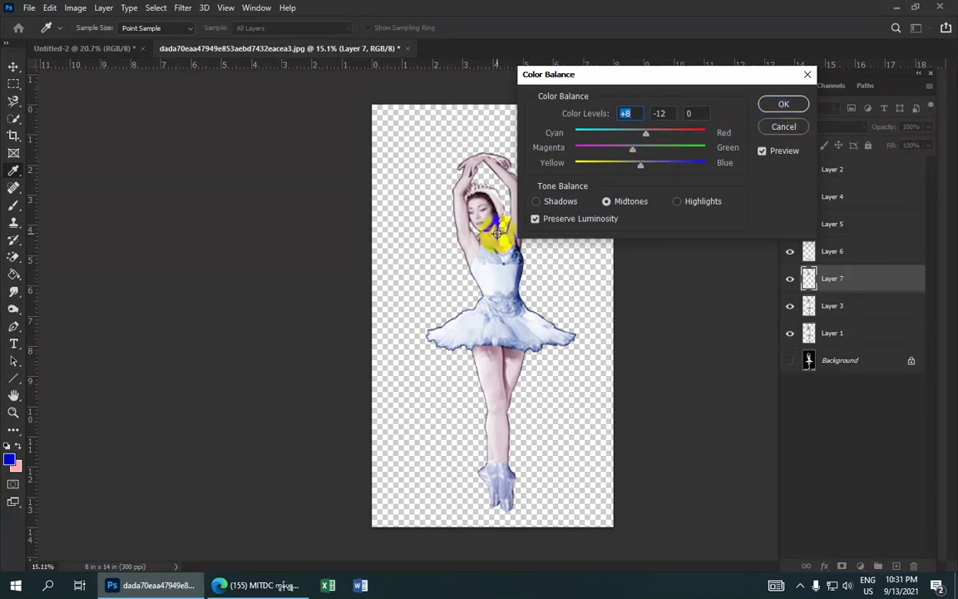
pyautogui.click(645, 139)
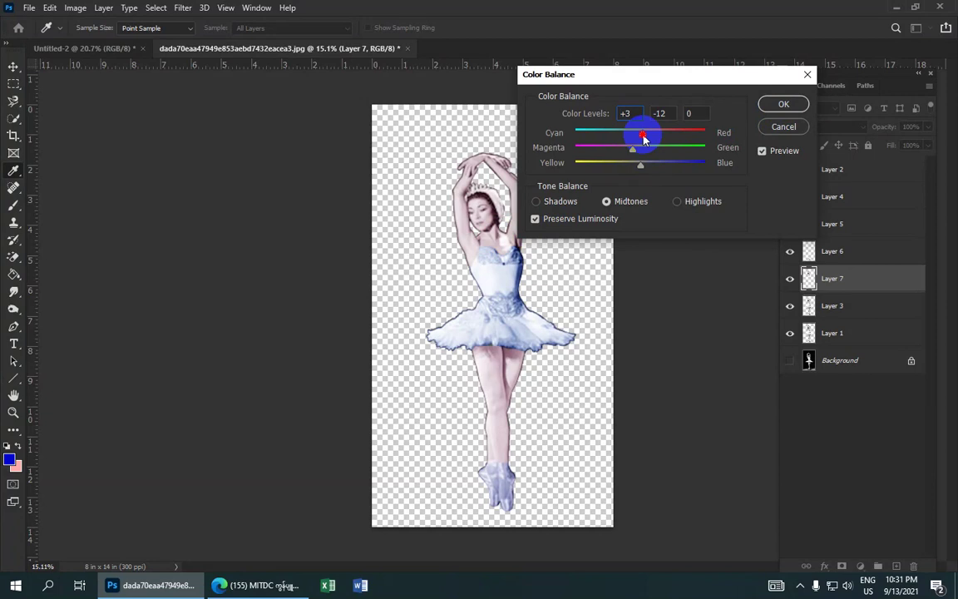
pyautogui.moveTo(644, 139); pyautogui.dragTo(642, 138)
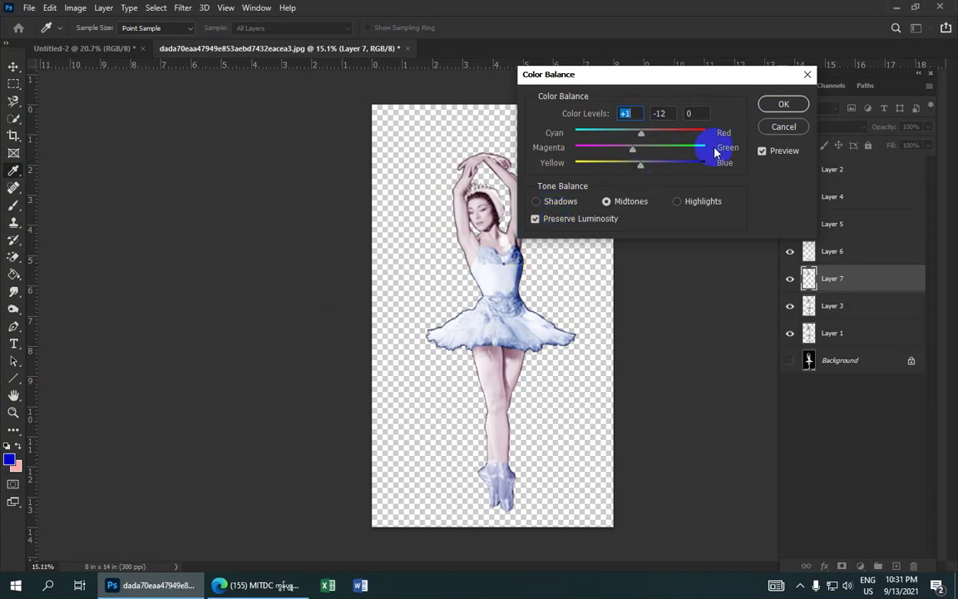
pyautogui.click(782, 106)
pyautogui.press('p')
pyautogui.scroll(2, 519, 220)
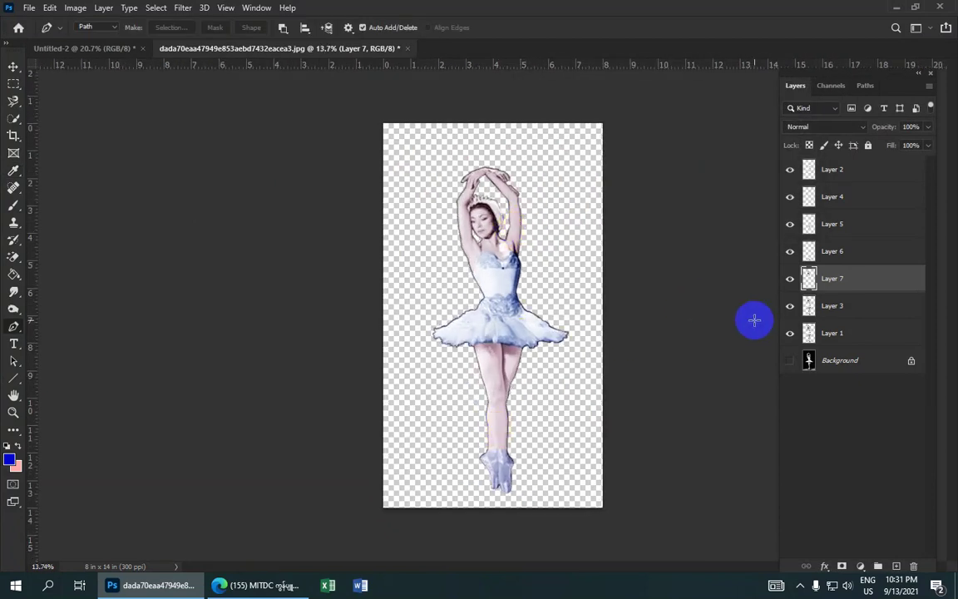
# Merge all layers from Layer 1 up to Layer 2 into a single Layer 2.
pyautogui.click(803, 334)
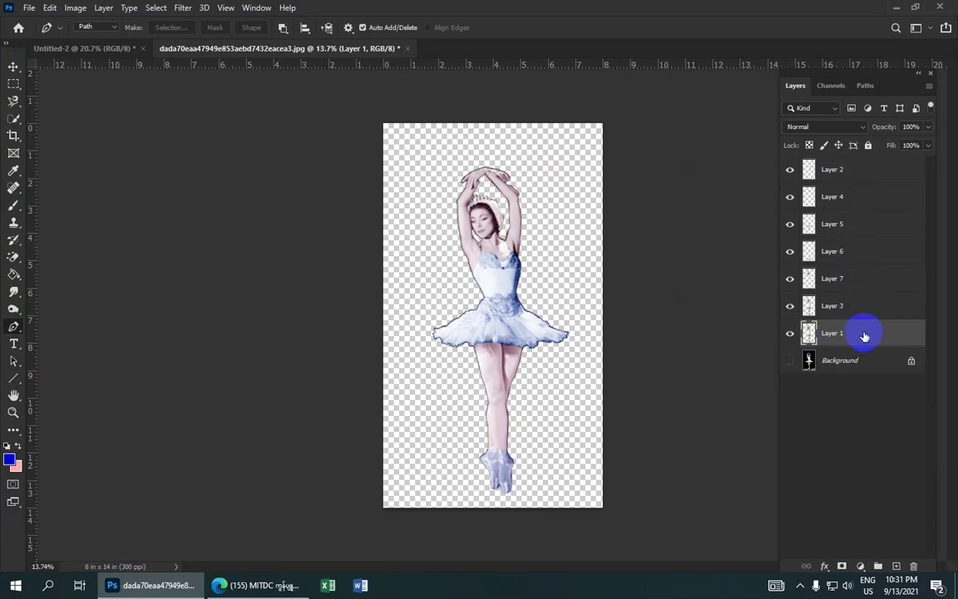
pyautogui.keyDown('shift'); pyautogui.click(849, 170); pyautogui.keyUp('shift')
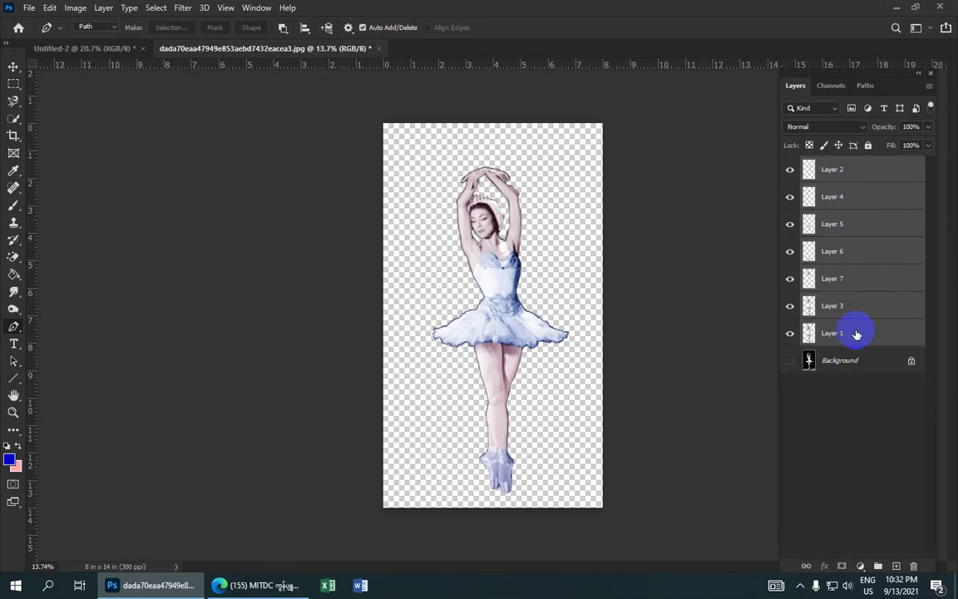
pyautogui.hotkey('ctrl', 'e')
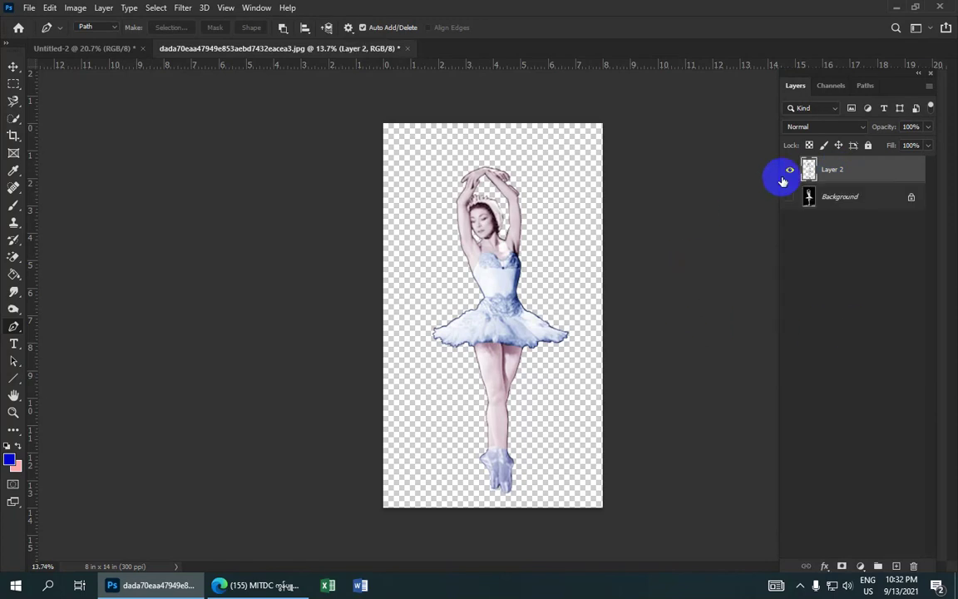
# Hide the Background layer so the merged ballerina shows alone on transparency.
pyautogui.click(789, 196)
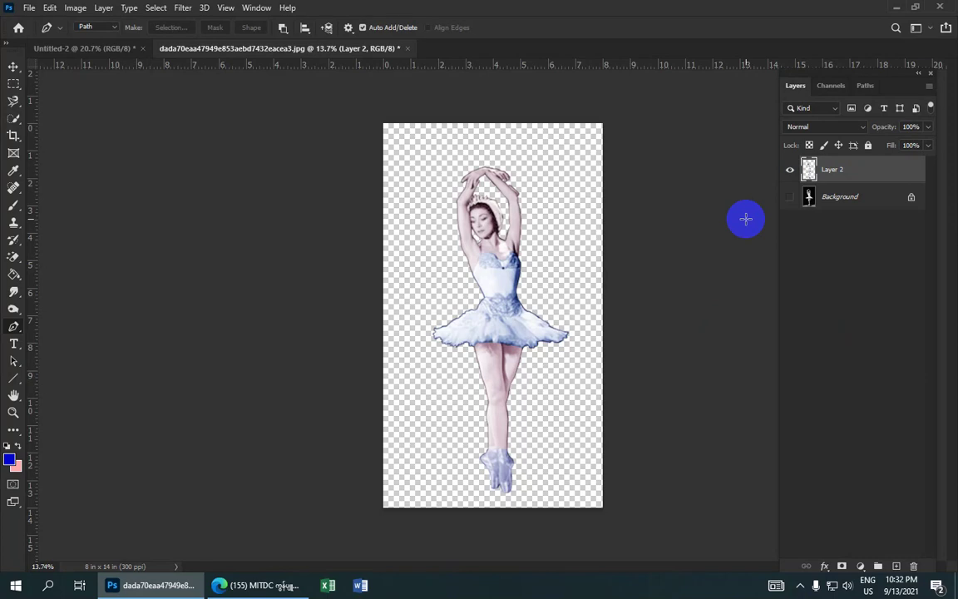
pyautogui.moveTo(412, 240); pyautogui.dragTo(450, 222)
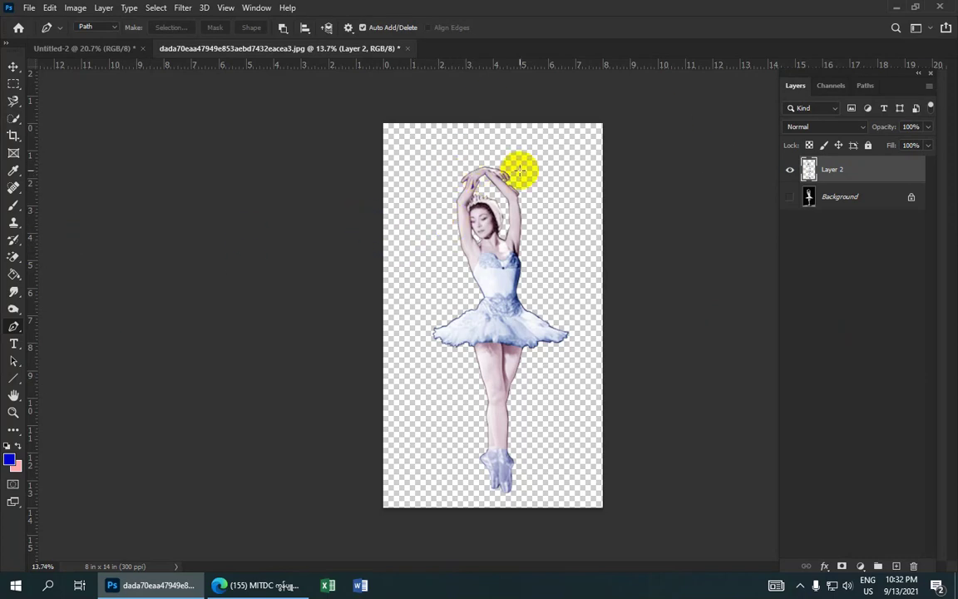
pyautogui.click(28, 9)
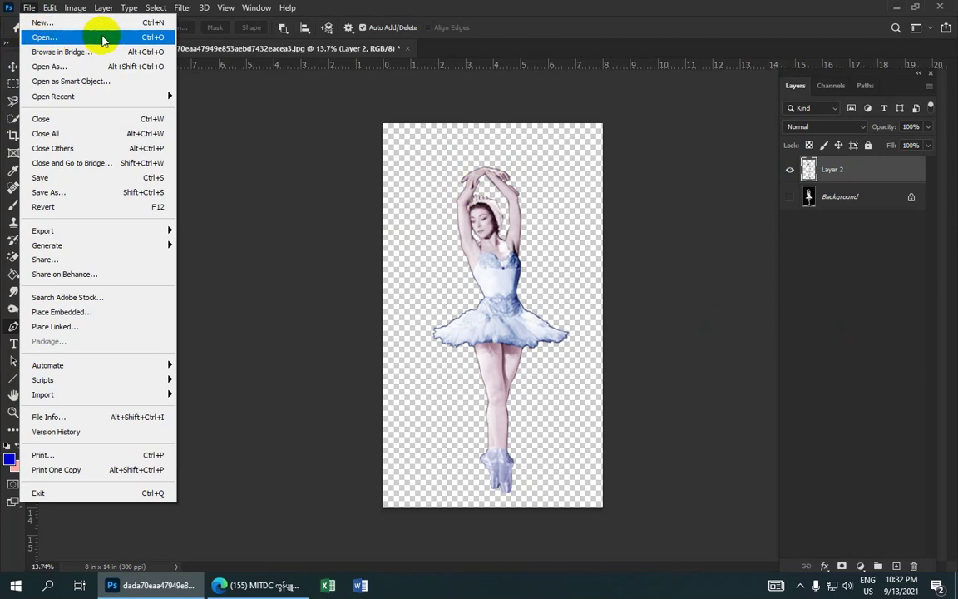
# Open the stage-lights image 5e73c501d2773baa3d527195c1a361c5.jpg from the Desktop.
pyautogui.click(103, 39)
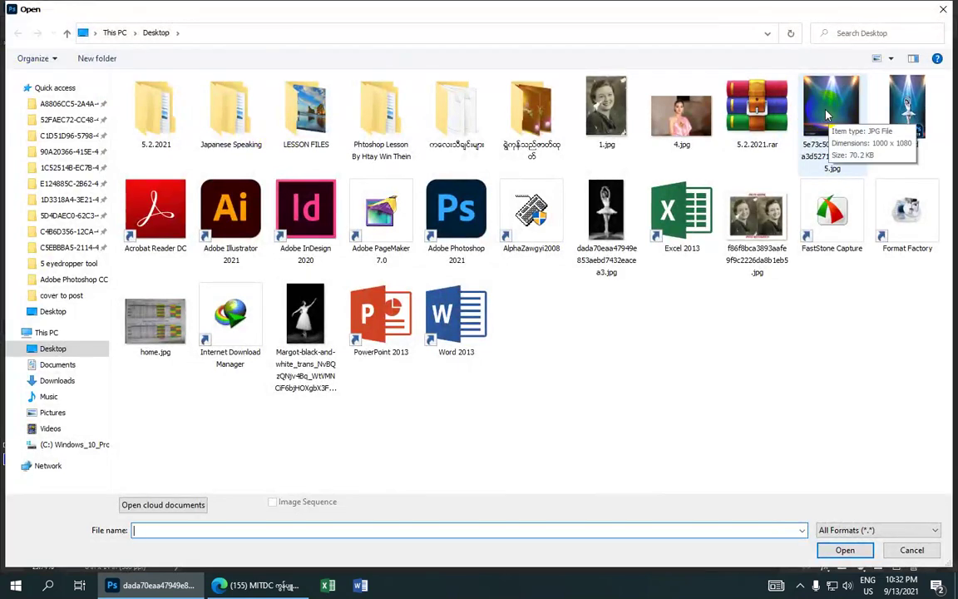
pyautogui.click(827, 115)
pyautogui.click(844, 550)
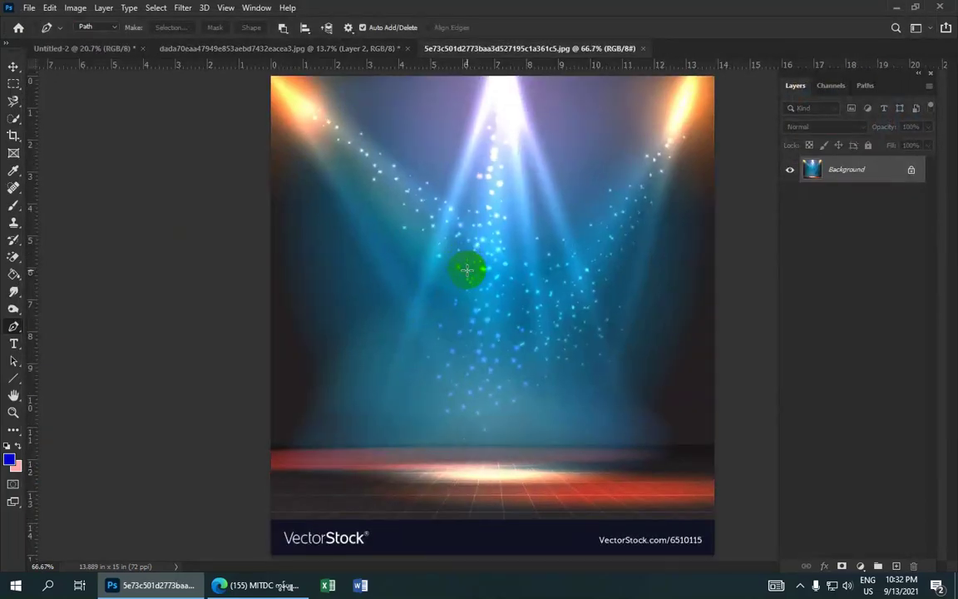
pyautogui.click(13, 136)
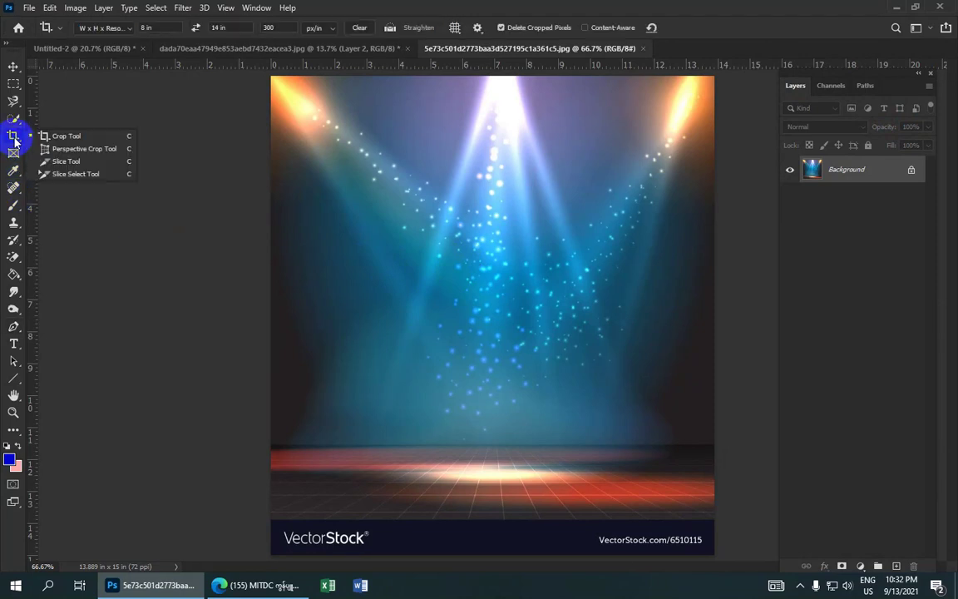
# Cancel a trial crop and swap the crop size to 14 × 8 in at 300 px/in.
pyautogui.click(74, 137)
pyautogui.scroll(-2, 337, 132)
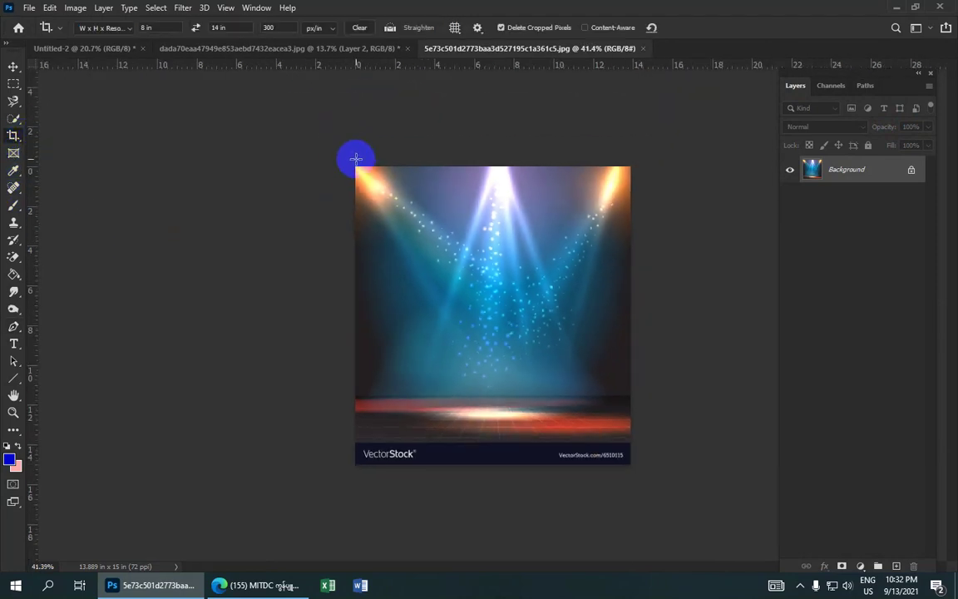
pyautogui.click(362, 166)
pyautogui.moveTo(361, 166); pyautogui.dragTo(641, 438)
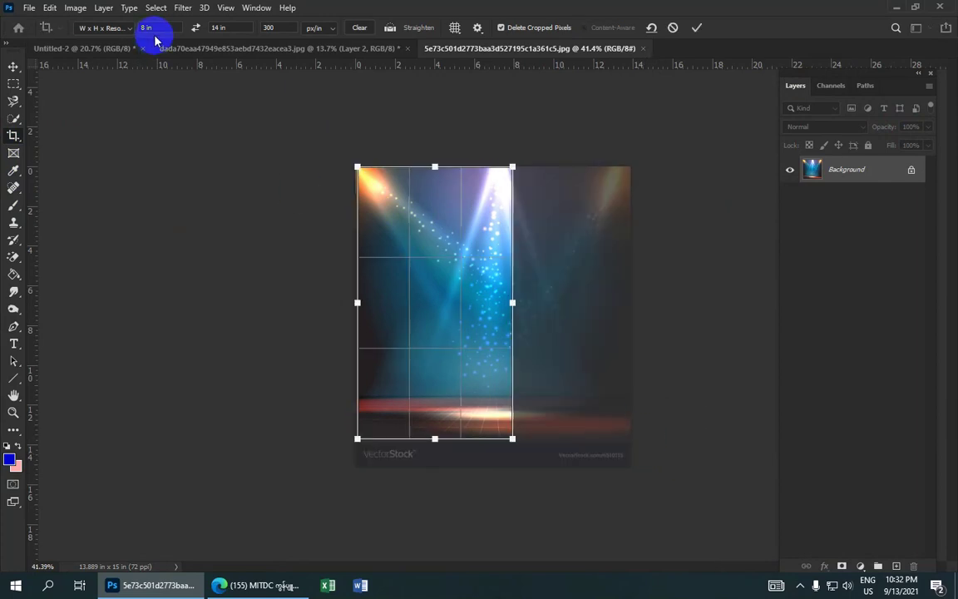
pyautogui.click(673, 28)
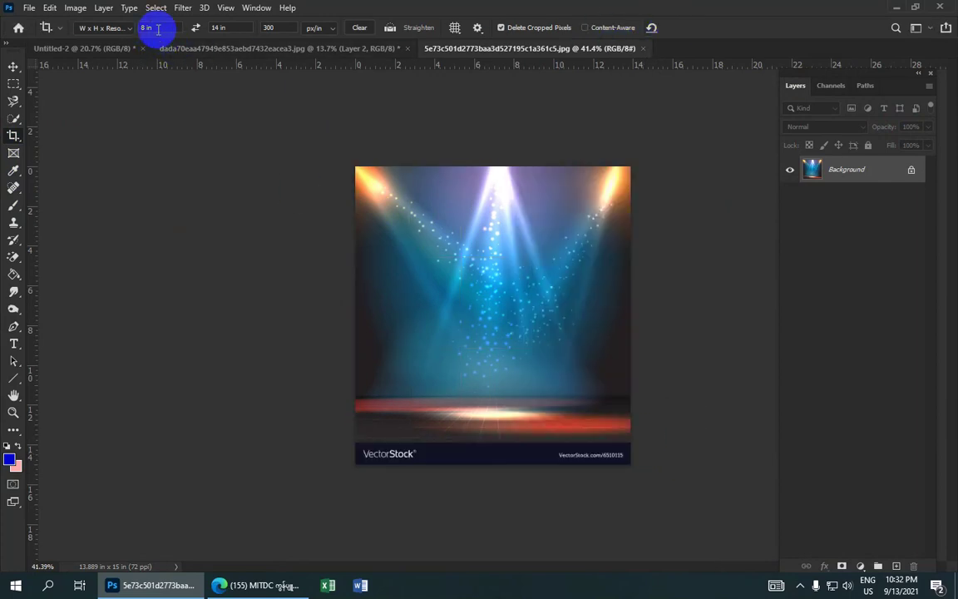
pyautogui.moveTo(146, 28); pyautogui.dragTo(129, 31)
pyautogui.write('14')
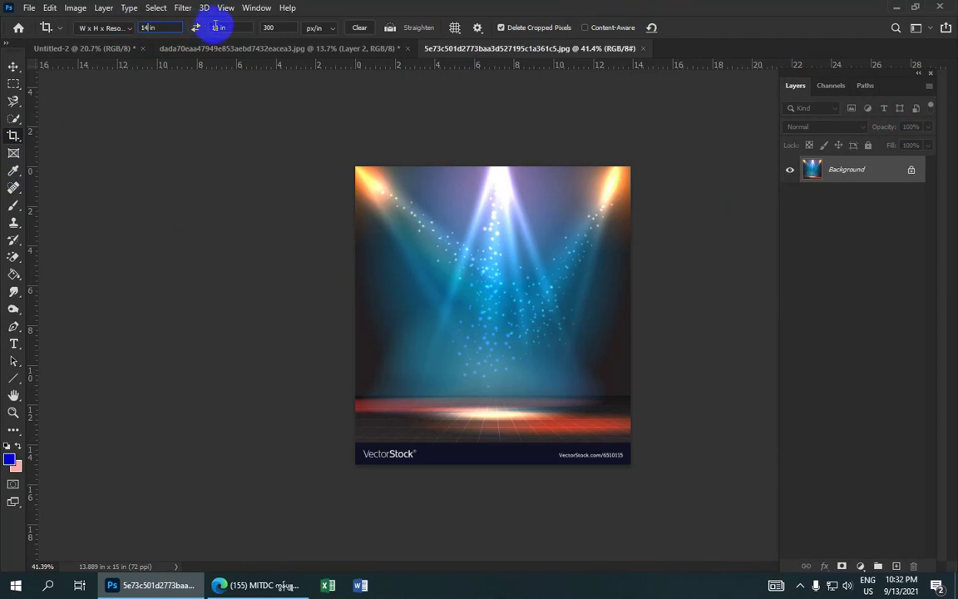
pyautogui.moveTo(219, 28); pyautogui.dragTo(199, 30)
pyautogui.write('8')
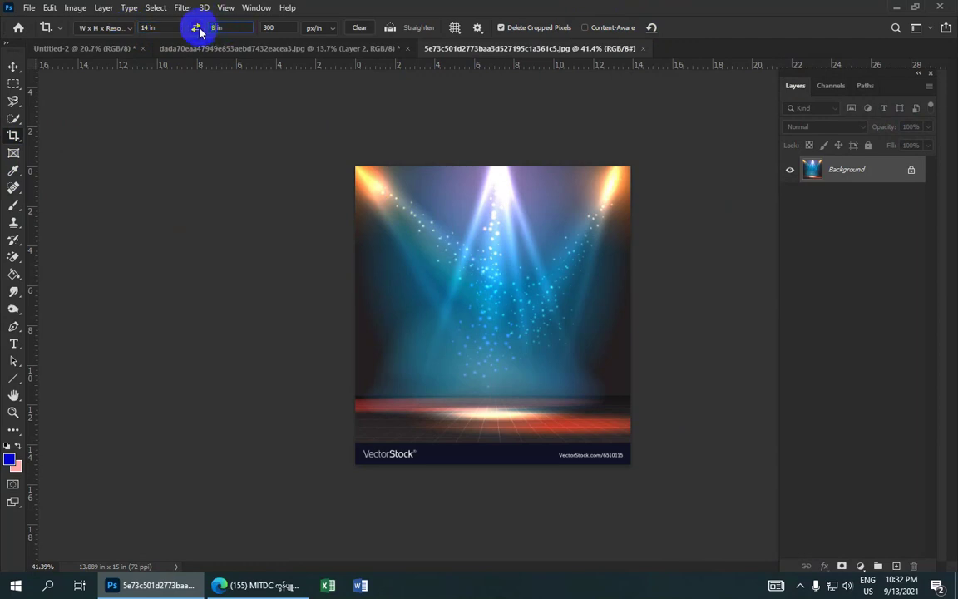
pyautogui.click(280, 28)
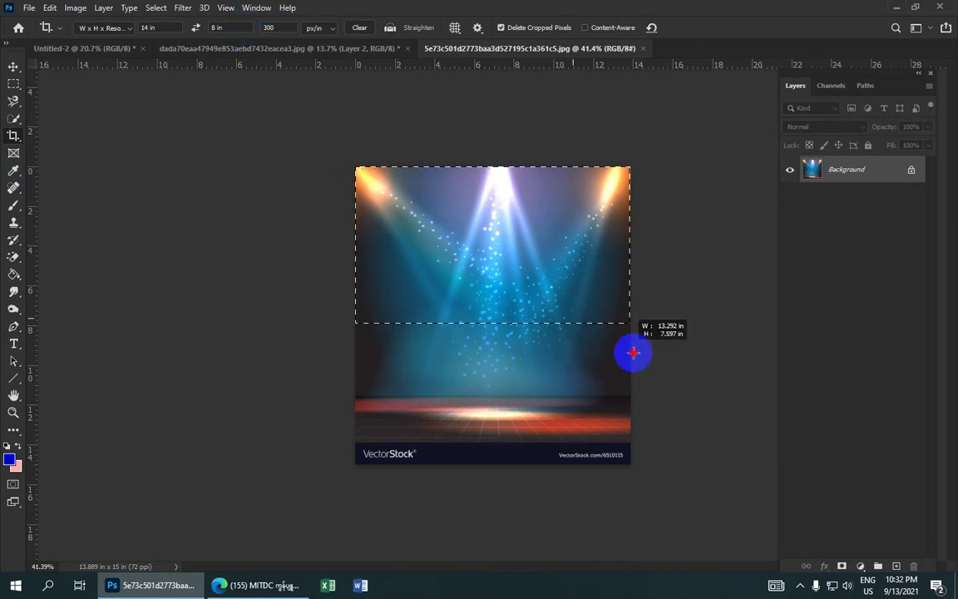
# Draw and reposition a 14 × 8 crop box over the stage image, then cancel it.
pyautogui.moveTo(355, 166); pyautogui.dragTo(691, 400)
pyautogui.moveTo(564, 297); pyautogui.dragTo(560, 300)
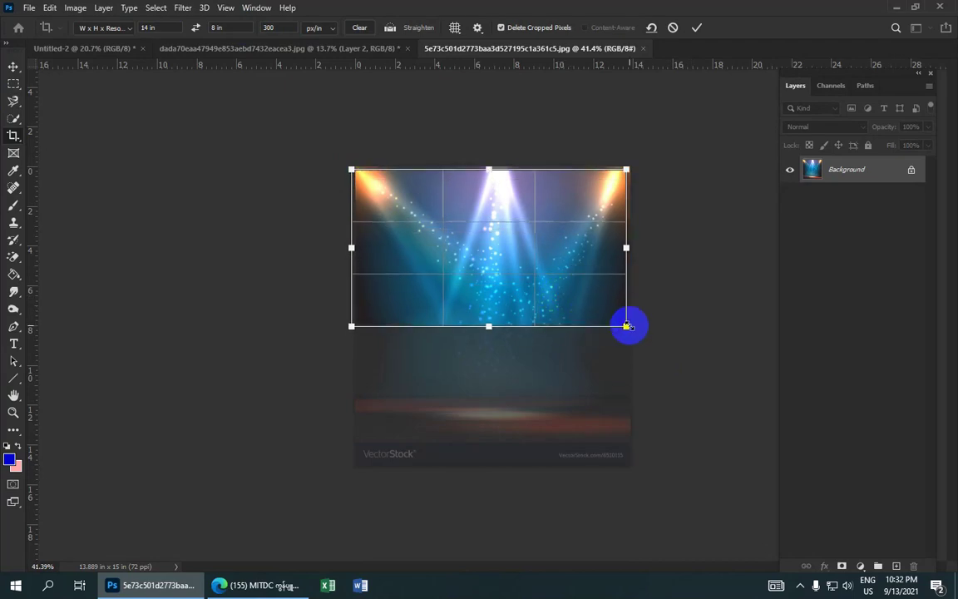
pyautogui.moveTo(627, 327); pyautogui.dragTo(658, 384)
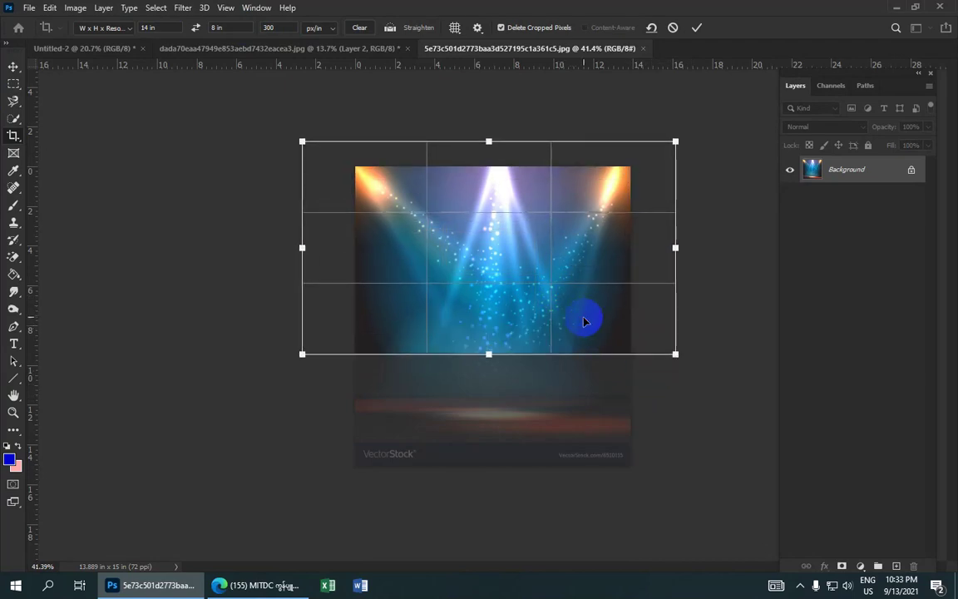
pyautogui.moveTo(581, 321); pyautogui.dragTo(588, 342)
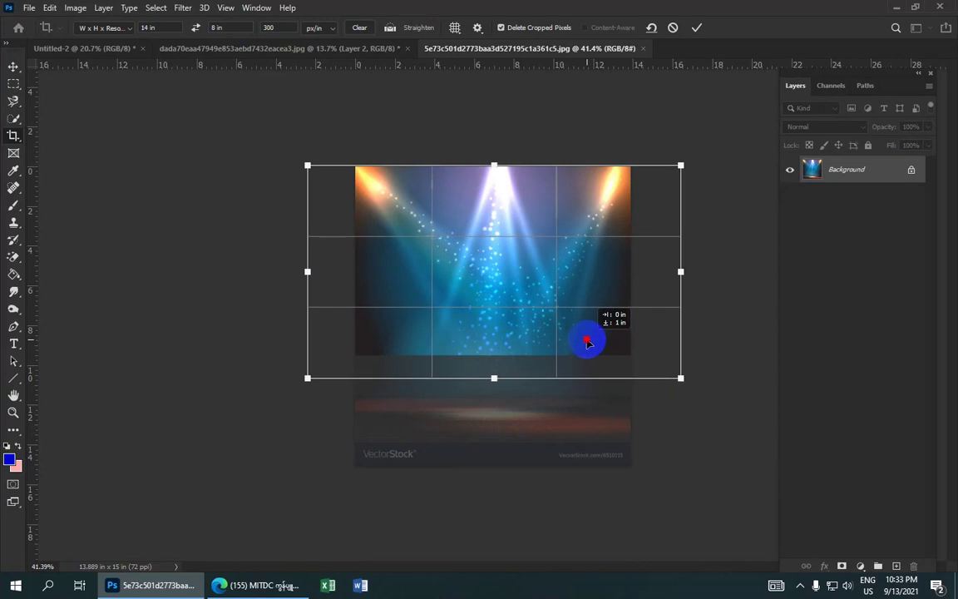
pyautogui.moveTo(680, 379); pyautogui.dragTo(713, 446)
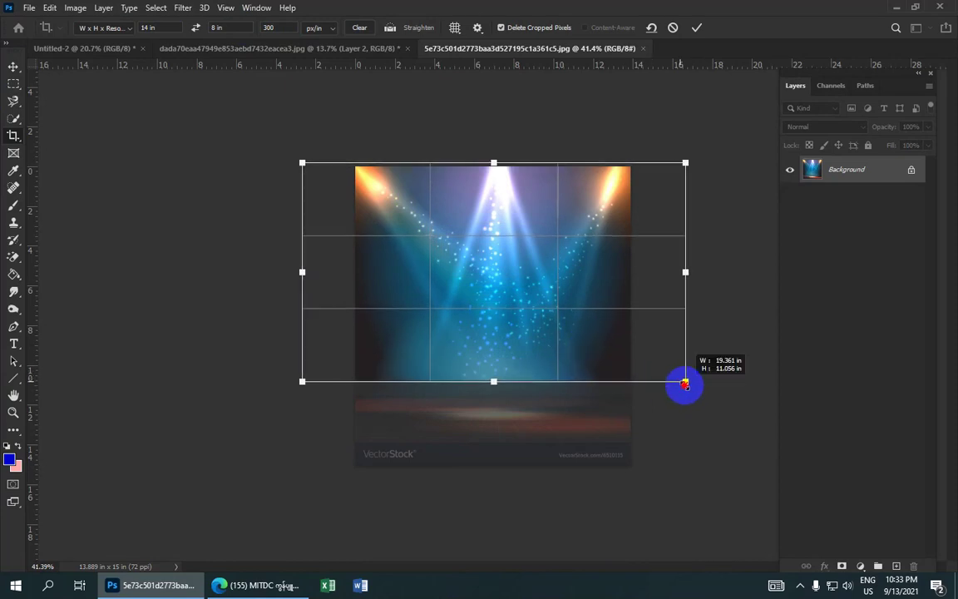
pyautogui.moveTo(581, 336); pyautogui.dragTo(575, 363)
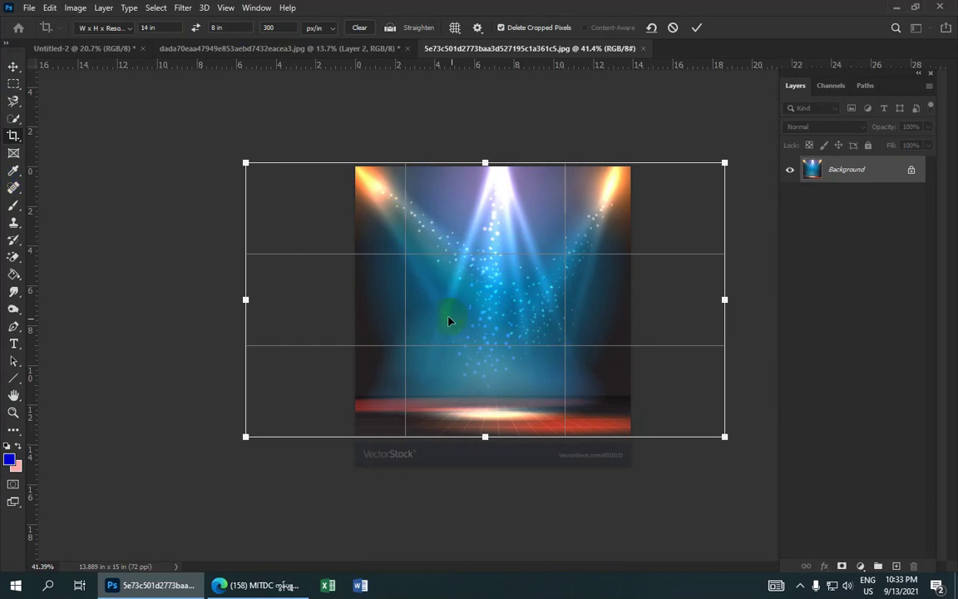
pyautogui.moveTo(475, 336); pyautogui.dragTo(475, 337)
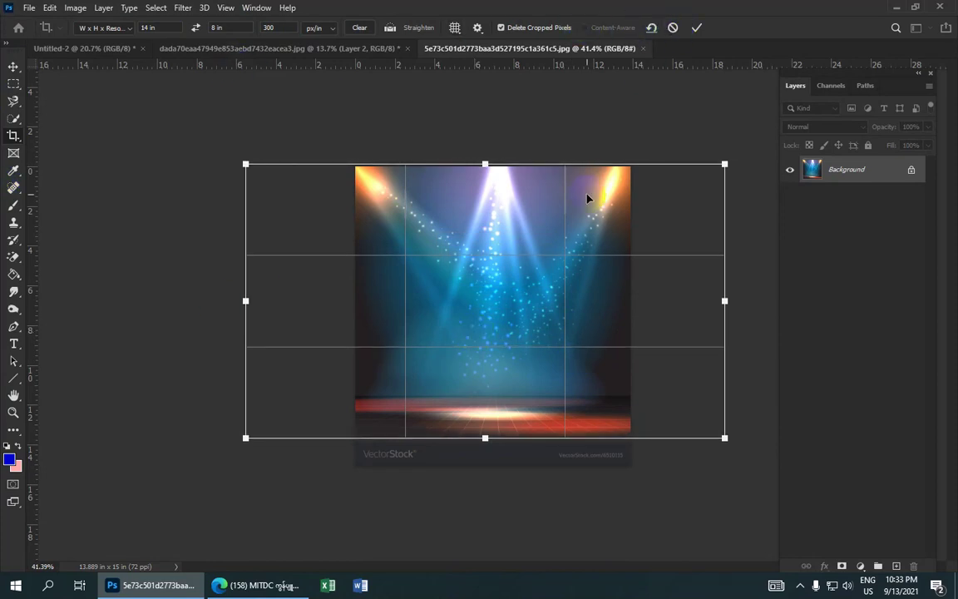
pyautogui.click(672, 28)
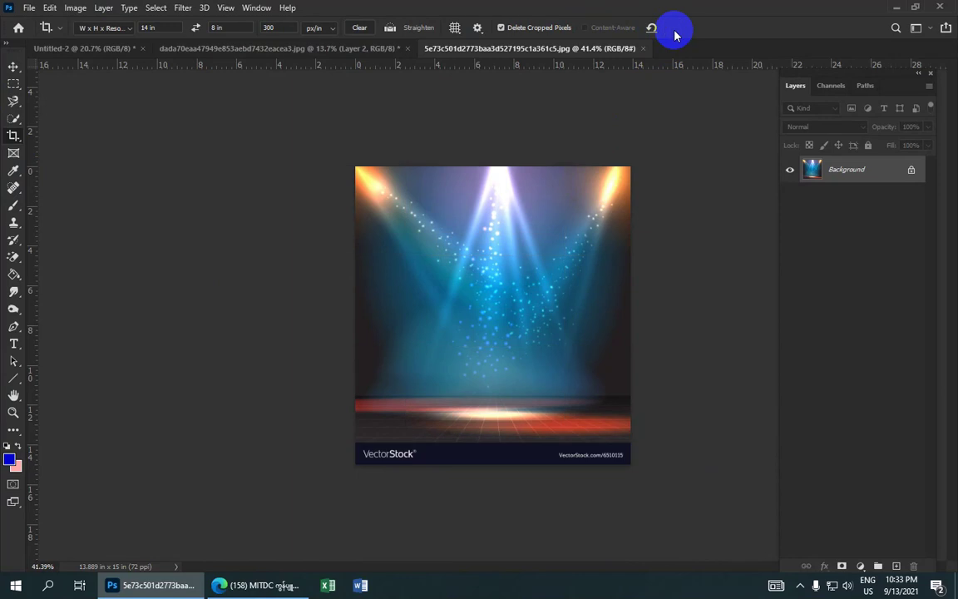
pyautogui.click(167, 30)
# Crop the stage image to an 8 × 14 in portrait, extending the box past the edges for pink fill.
pyautogui.click(196, 29)
pyautogui.click(146, 28)
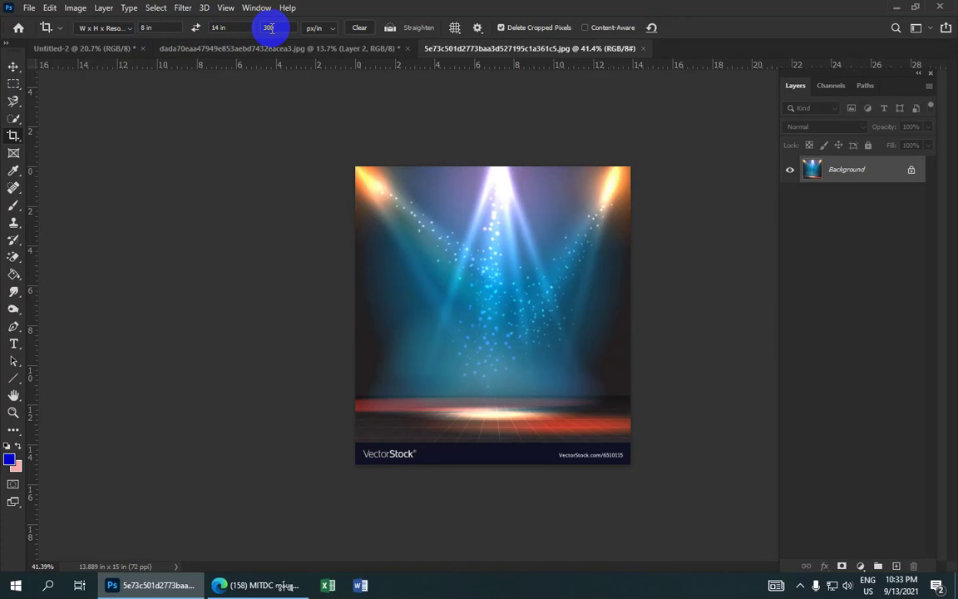
pyautogui.moveTo(356, 167)
pyautogui.mouseDown()
pyautogui.moveTo(687, 444)
pyautogui.moveTo(541, 439)
pyautogui.mouseUp()
pyautogui.press('super')
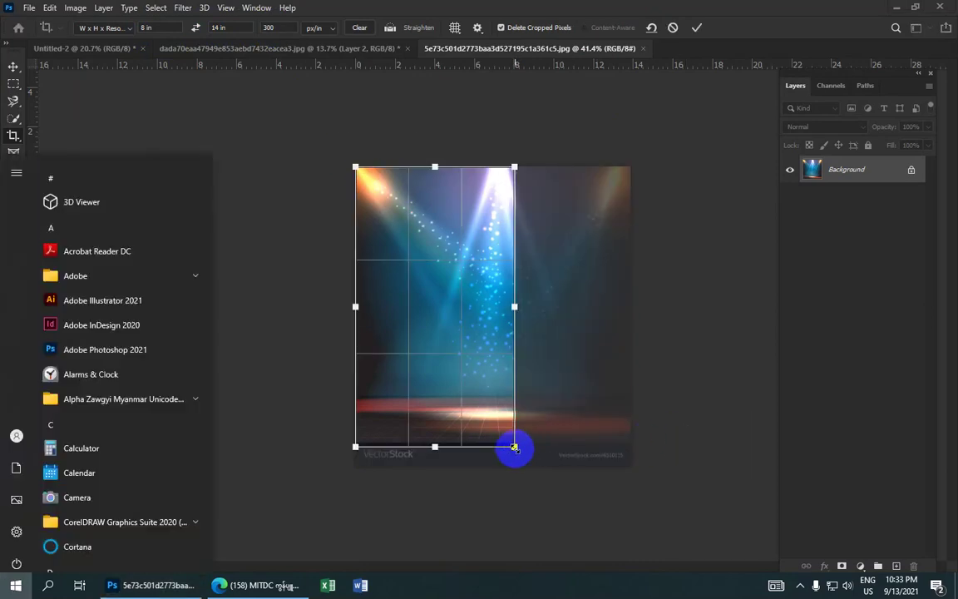
pyautogui.press('super')
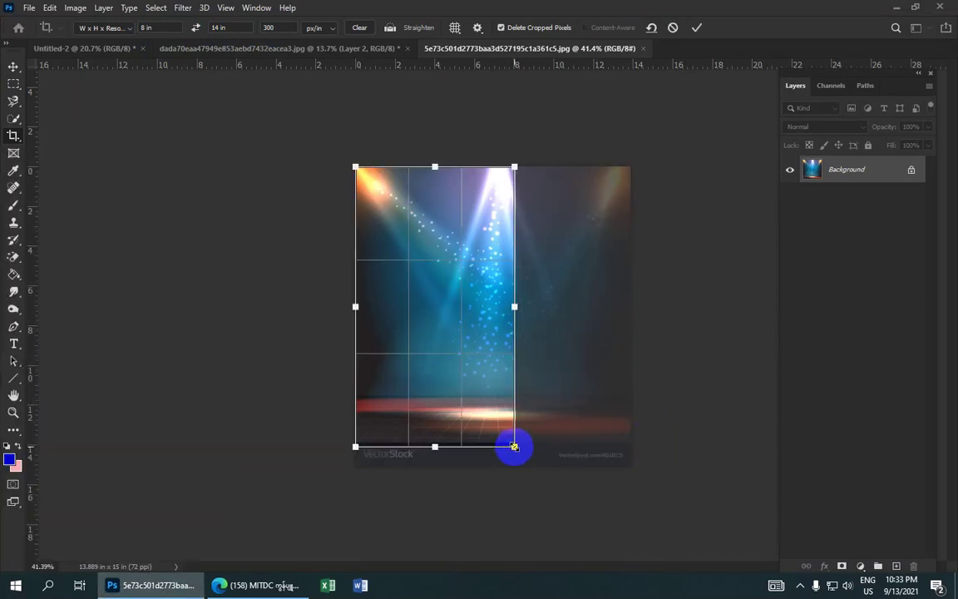
pyautogui.moveTo(514, 447); pyautogui.dragTo(611, 486)
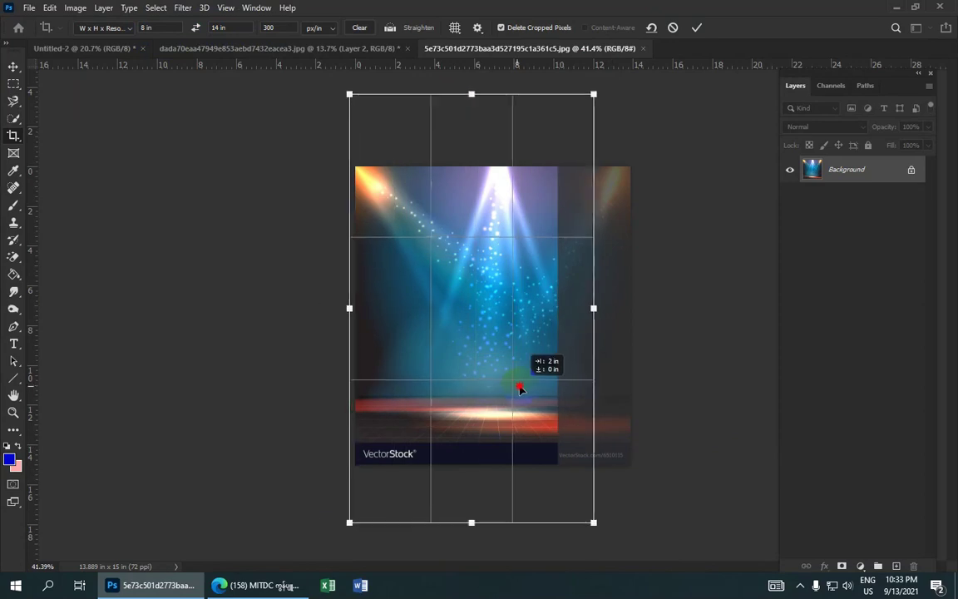
pyautogui.moveTo(485, 398); pyautogui.dragTo(529, 387)
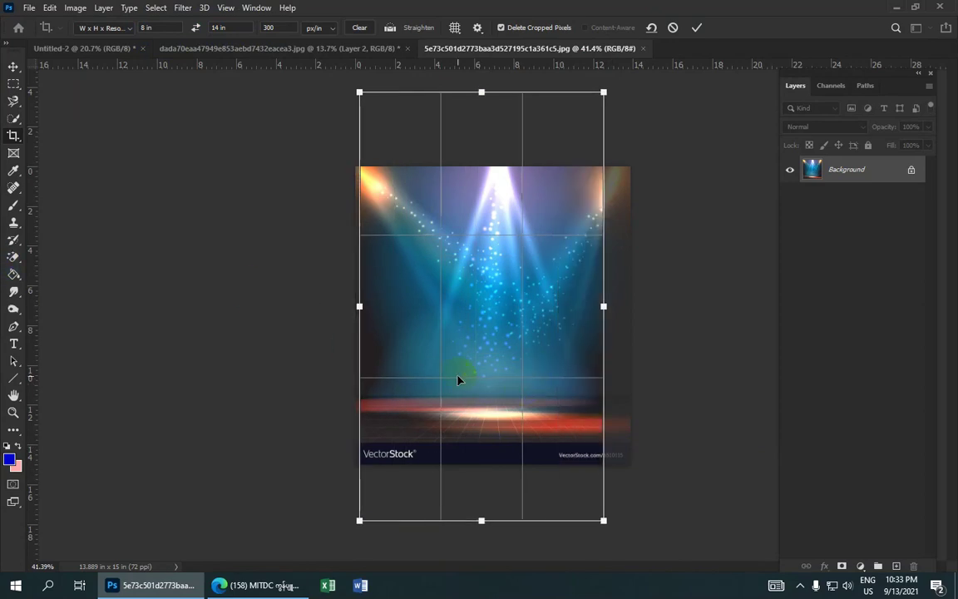
pyautogui.moveTo(457, 378); pyautogui.dragTo(489, 372)
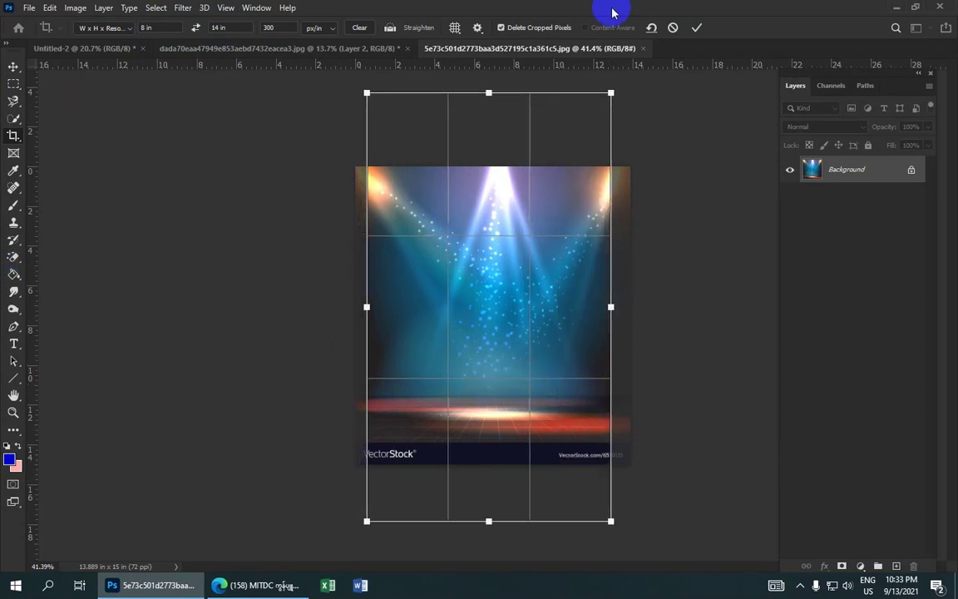
pyautogui.click(696, 29)
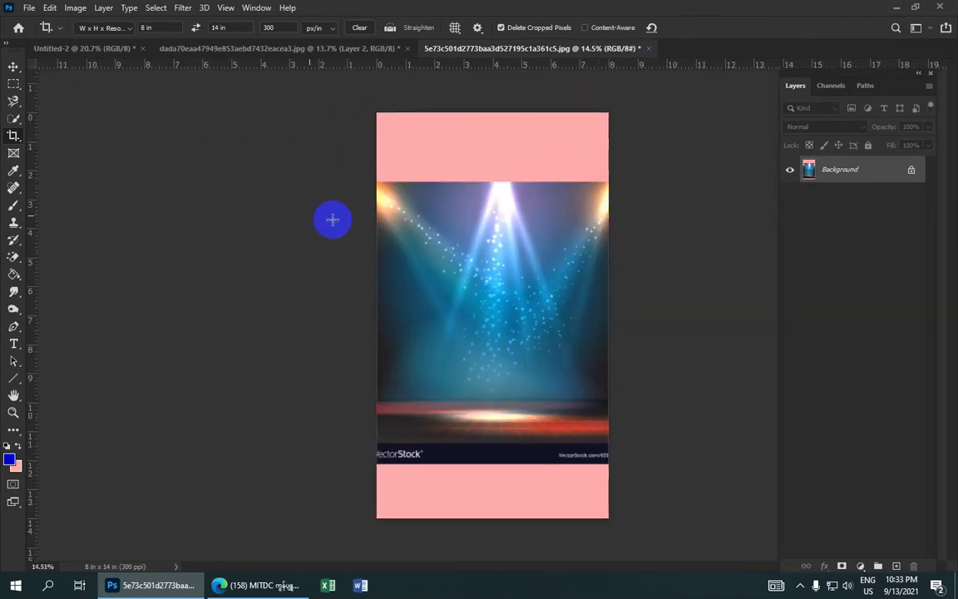
# Bring the stage-lights image into the ballerina document as Layer 3, scaled to about 161%.
pyautogui.click(13, 69)
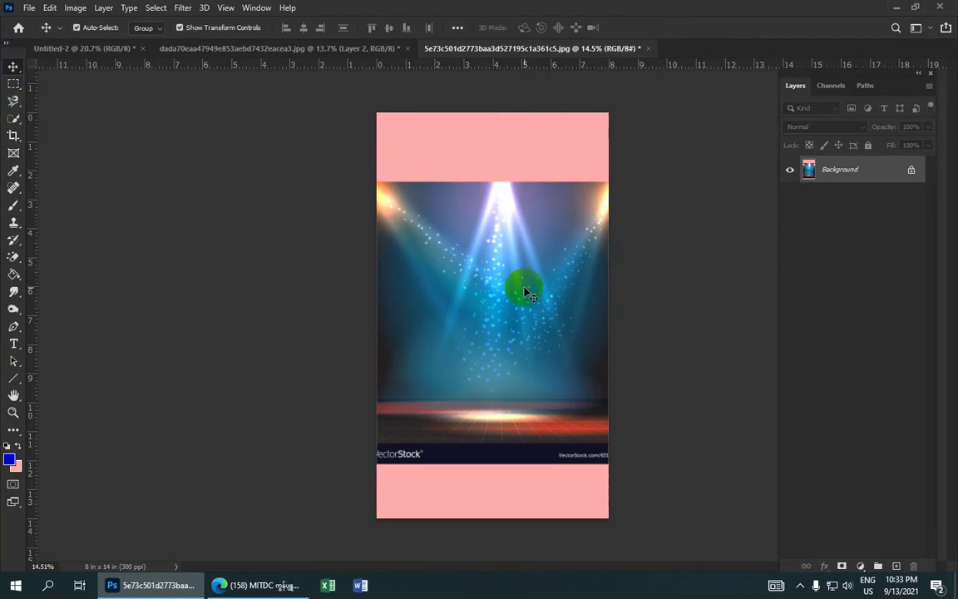
pyautogui.moveTo(543, 314)
pyautogui.mouseDown()
pyautogui.moveTo(226, 52)
pyautogui.moveTo(513, 267)
pyautogui.moveTo(499, 278)
pyautogui.mouseUp()
pyautogui.scroll(-2, 513, 267)
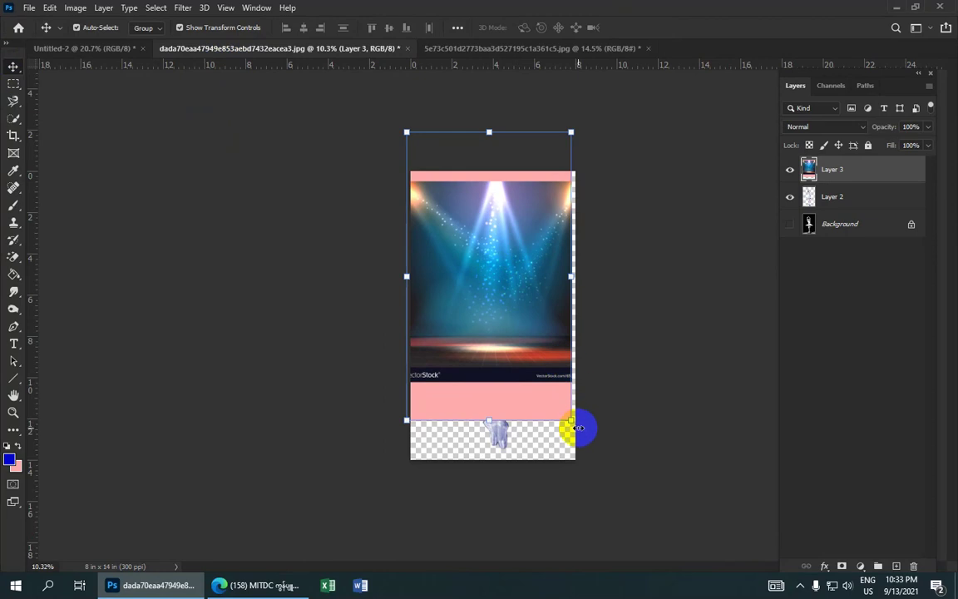
pyautogui.moveTo(570, 420)
pyautogui.mouseDown()
pyautogui.moveTo(566, 434)
pyautogui.moveTo(520, 402)
pyautogui.moveTo(518, 415)
pyautogui.mouseUp()
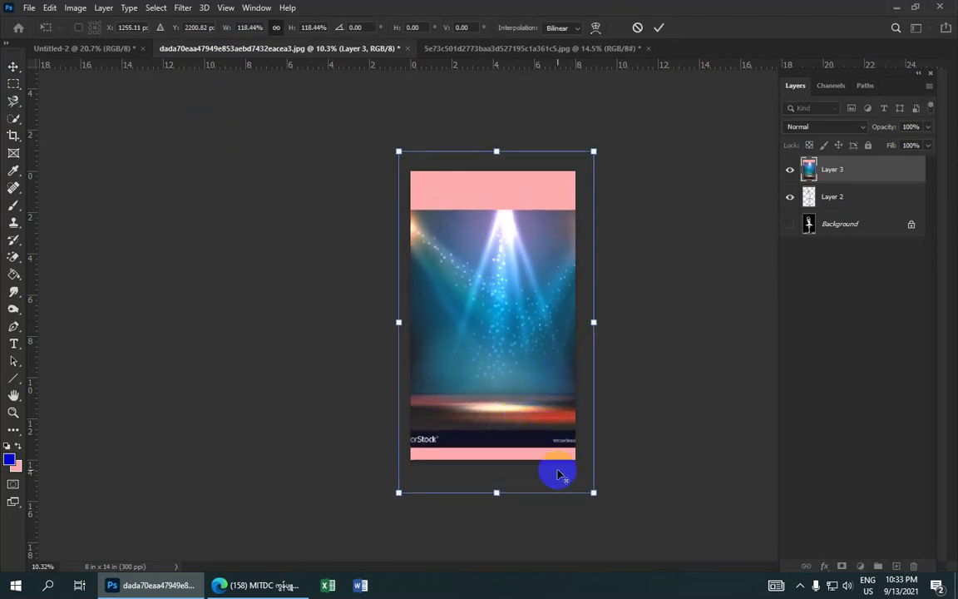
pyautogui.moveTo(594, 492); pyautogui.dragTo(629, 551)
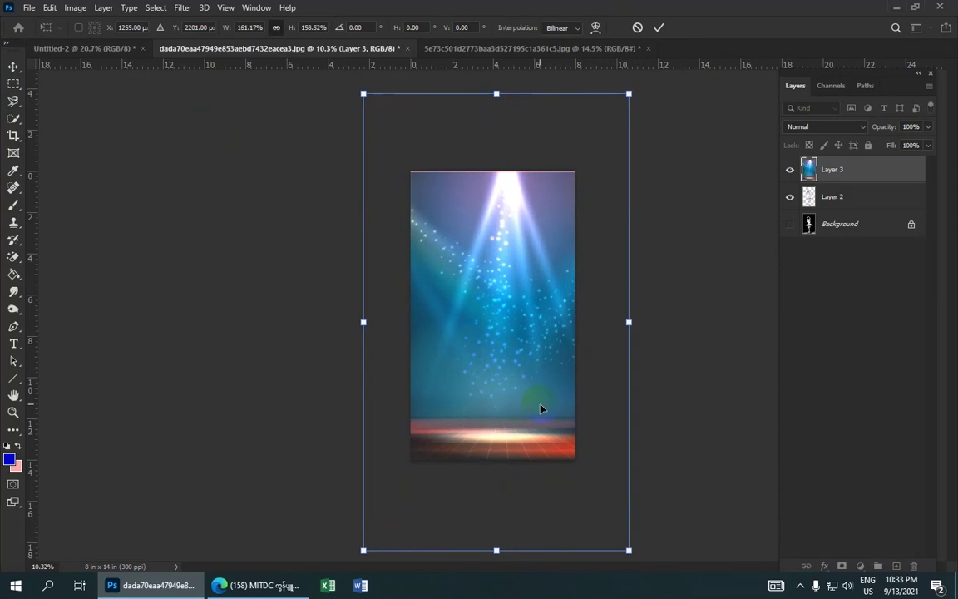
pyautogui.moveTo(541, 406); pyautogui.dragTo(536, 402)
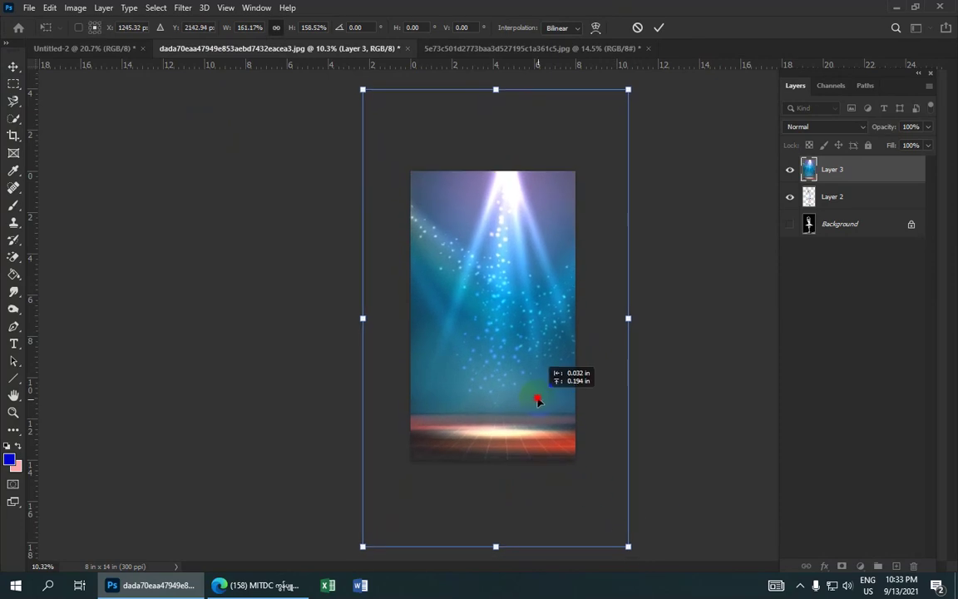
pyautogui.click(659, 29)
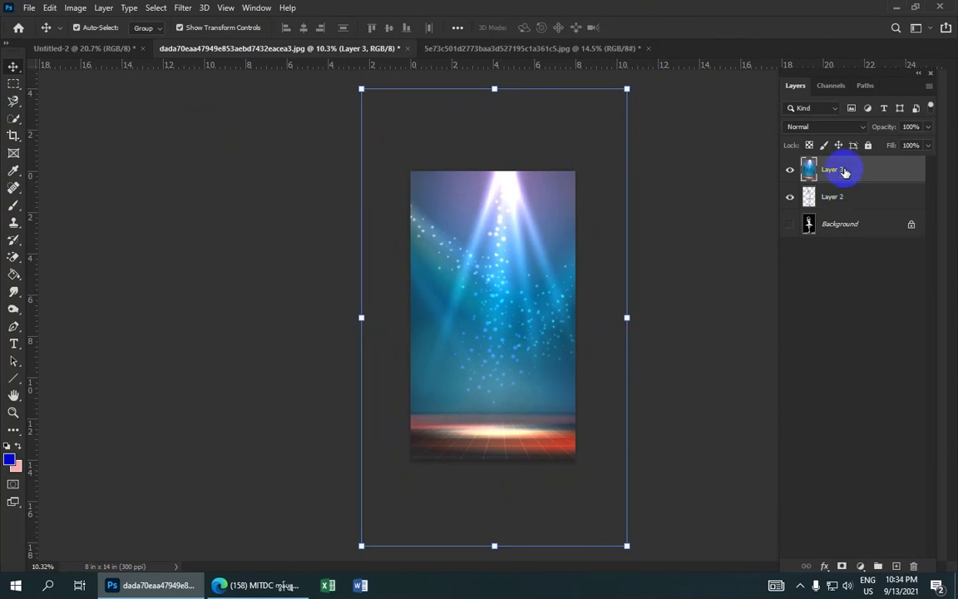
# Move the stage-lights Layer 3 beneath the ballerina's Layer 2.
pyautogui.moveTo(851, 170); pyautogui.dragTo(853, 200)
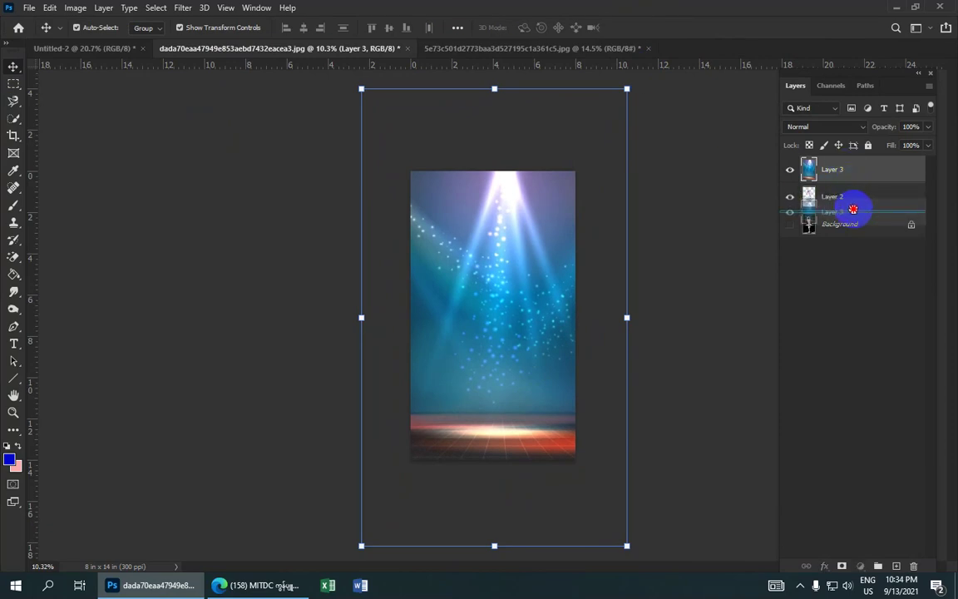
pyautogui.moveTo(853, 211); pyautogui.dragTo(853, 213)
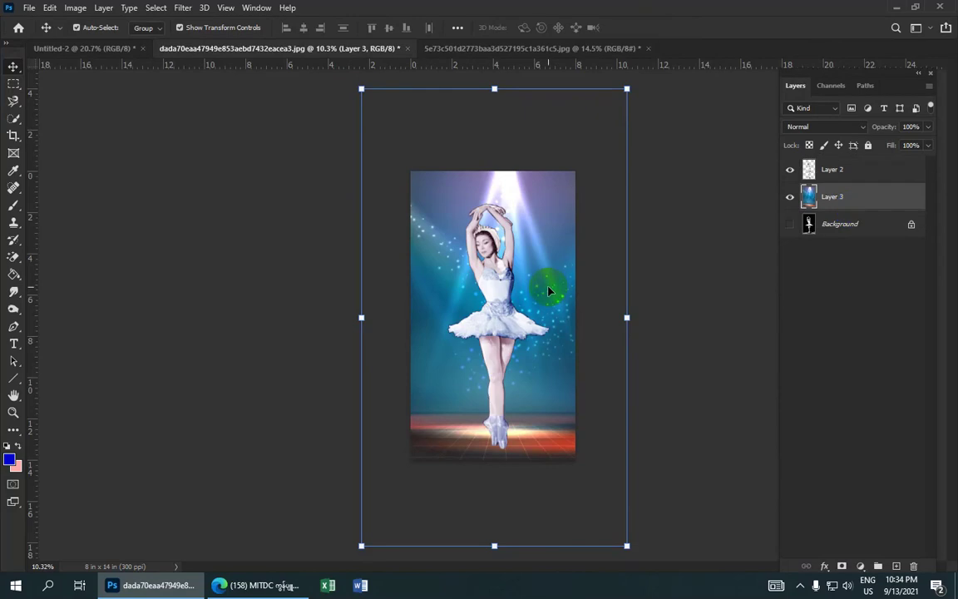
pyautogui.scroll(-1, 549, 284)
# Shrink the ballerina to about 70% and set her on the stage floor.
pyautogui.moveTo(528, 281)
pyautogui.mouseDown()
pyautogui.moveTo(461, 244)
pyautogui.moveTo(469, 257)
pyautogui.mouseUp()
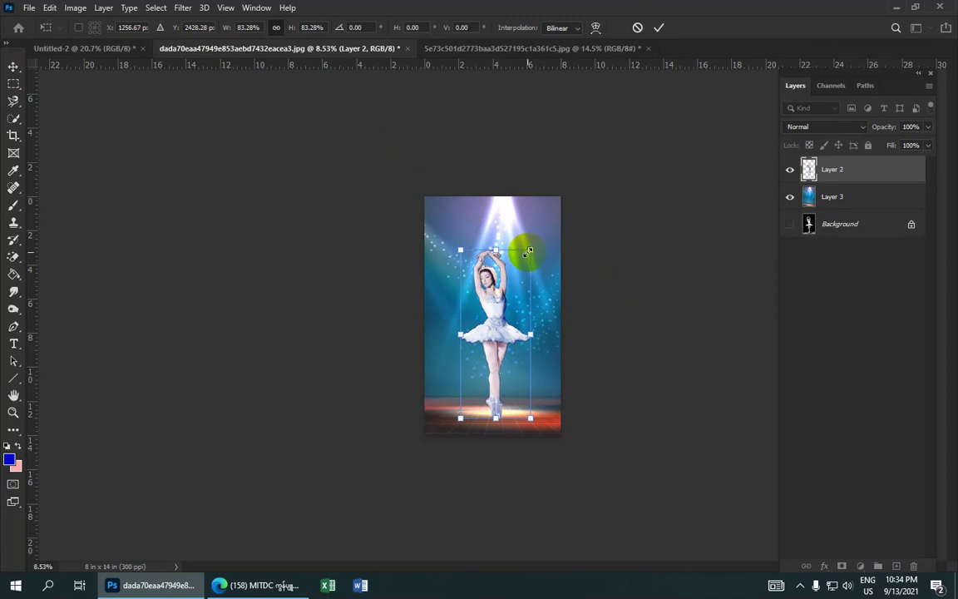
pyautogui.moveTo(500, 321)
pyautogui.mouseDown()
pyautogui.moveTo(527, 253)
pyautogui.moveTo(514, 299)
pyautogui.mouseUp()
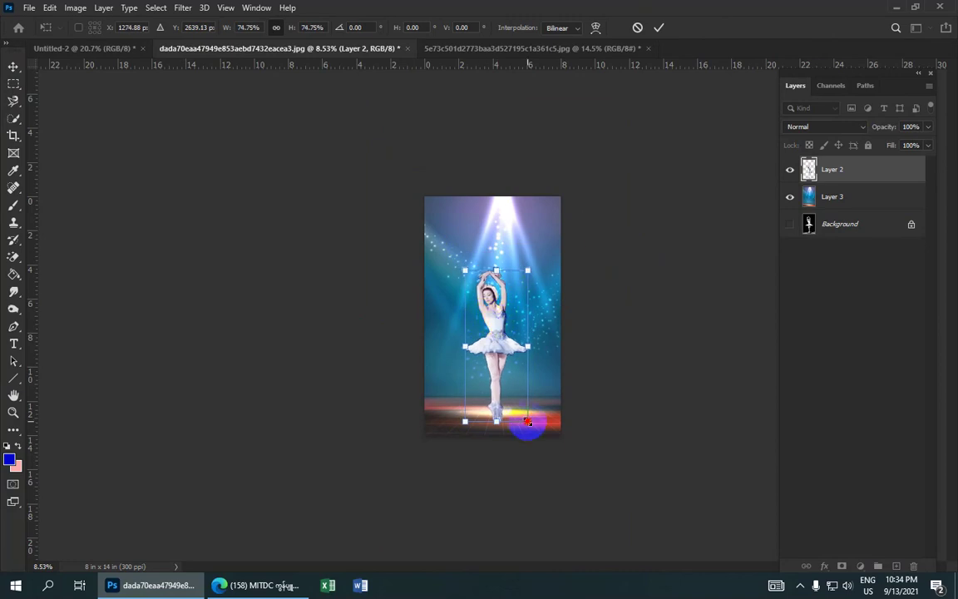
pyautogui.moveTo(526, 422); pyautogui.dragTo(523, 412)
pyautogui.moveTo(501, 360); pyautogui.dragTo(502, 362)
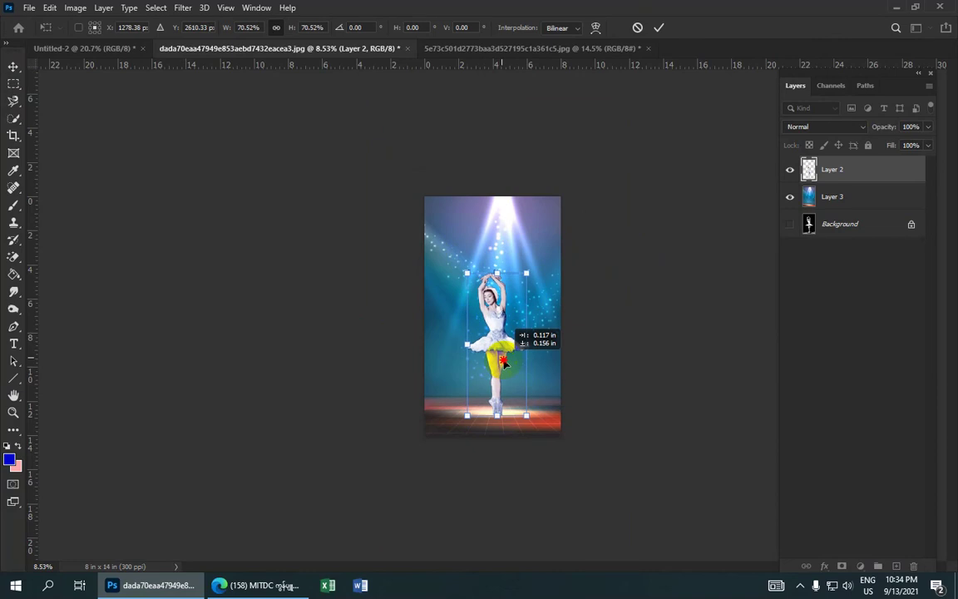
pyautogui.click(661, 29)
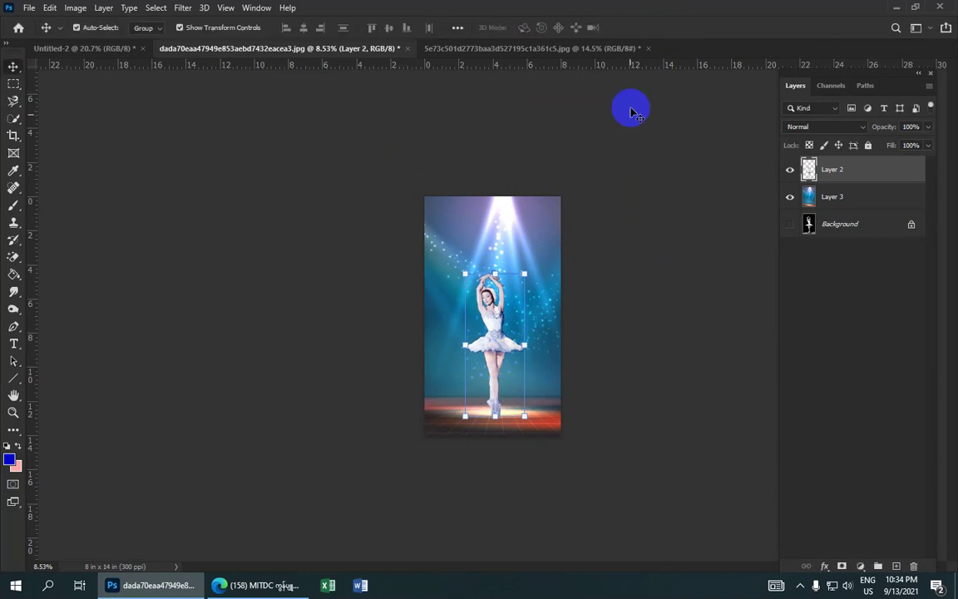
# Deselect the ballerina layer and review the composite on the canvas.
pyautogui.scroll(2, 581, 221)
pyautogui.scroll(1, 577, 229)
pyautogui.scroll(2, 577, 229)
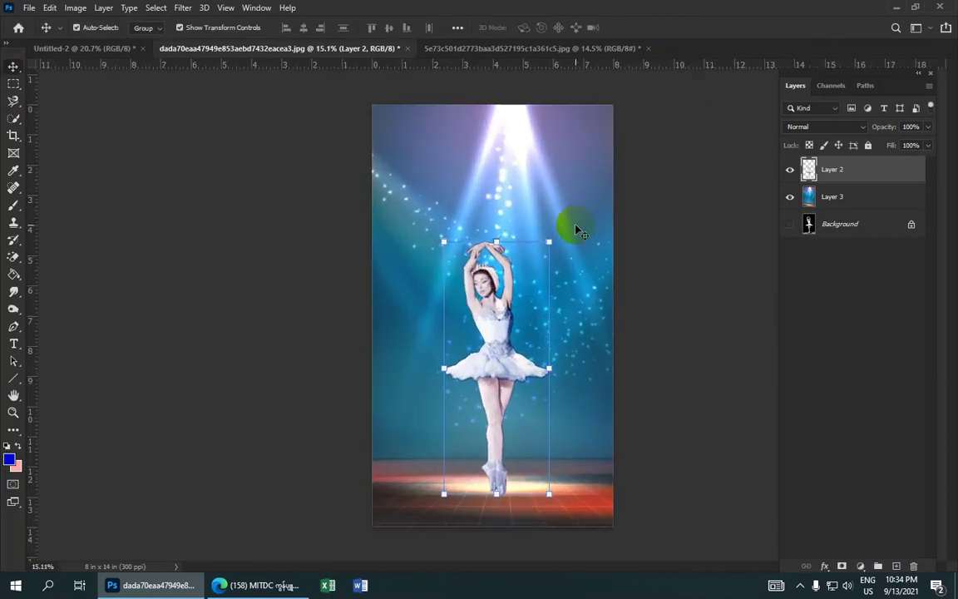
pyautogui.click(642, 206)
pyautogui.scroll(-1, 620, 233)
pyautogui.moveTo(478, 309); pyautogui.dragTo(496, 312)
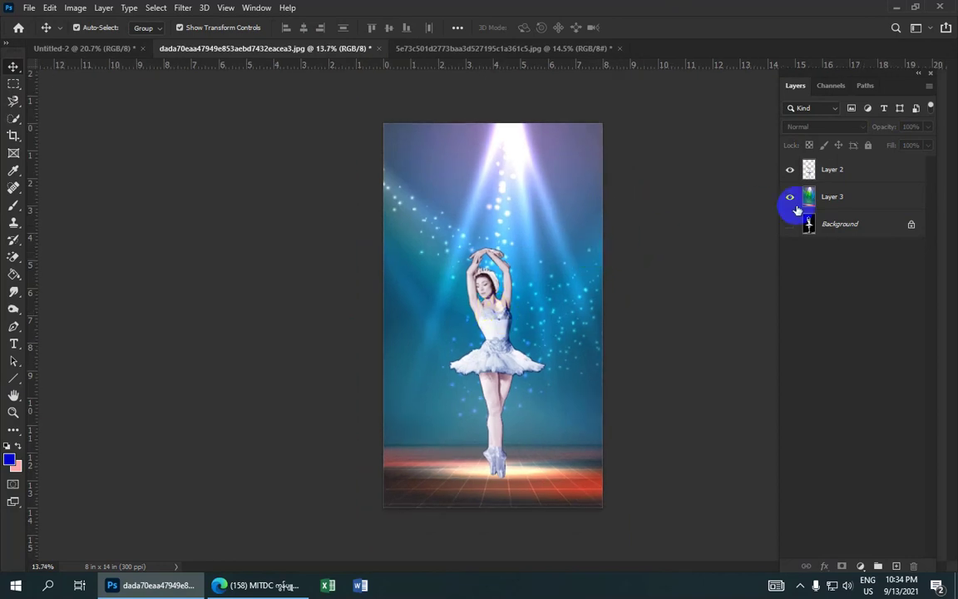
# Make the Background layer visible again and Merge Visible with Layer 2 selected.
pyautogui.click(834, 197)
pyautogui.click(791, 224)
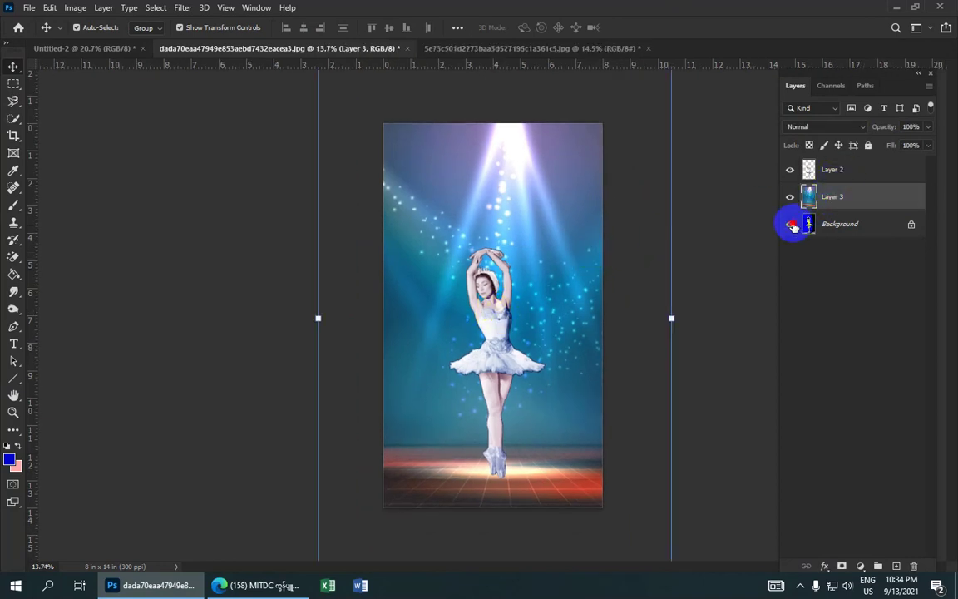
pyautogui.click(846, 172)
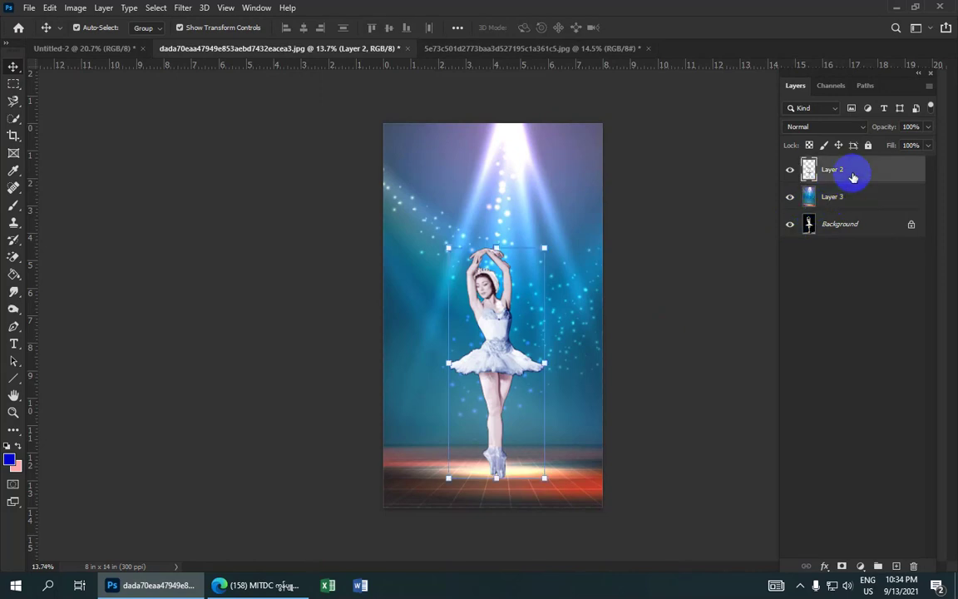
pyautogui.click(101, 10)
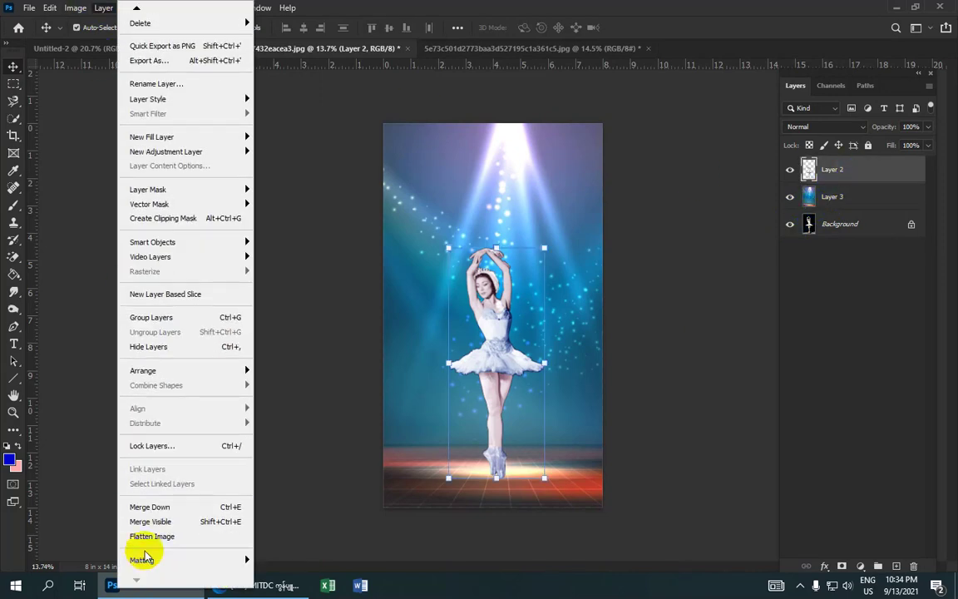
pyautogui.moveTo(136, 579)
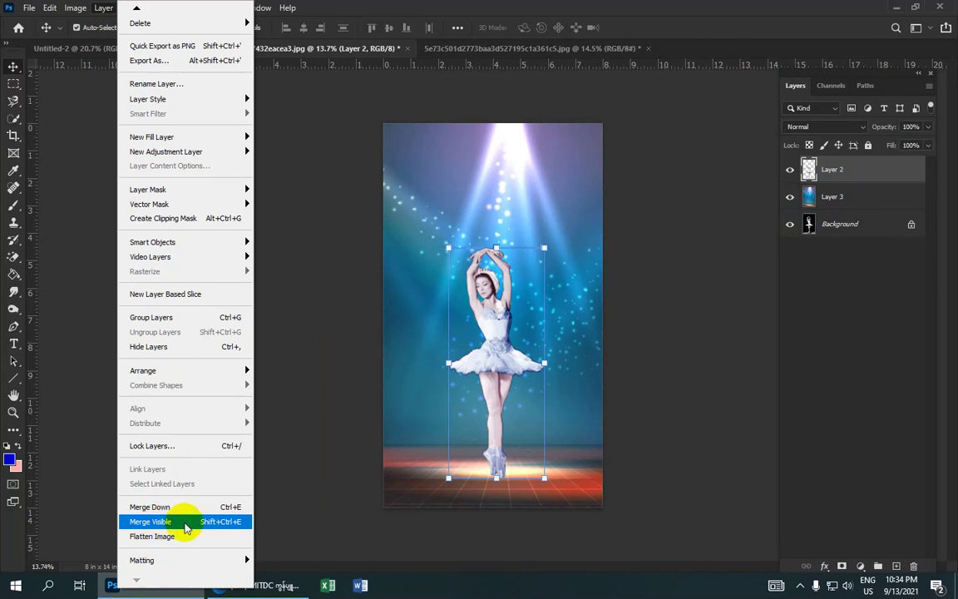
pyautogui.click(200, 521)
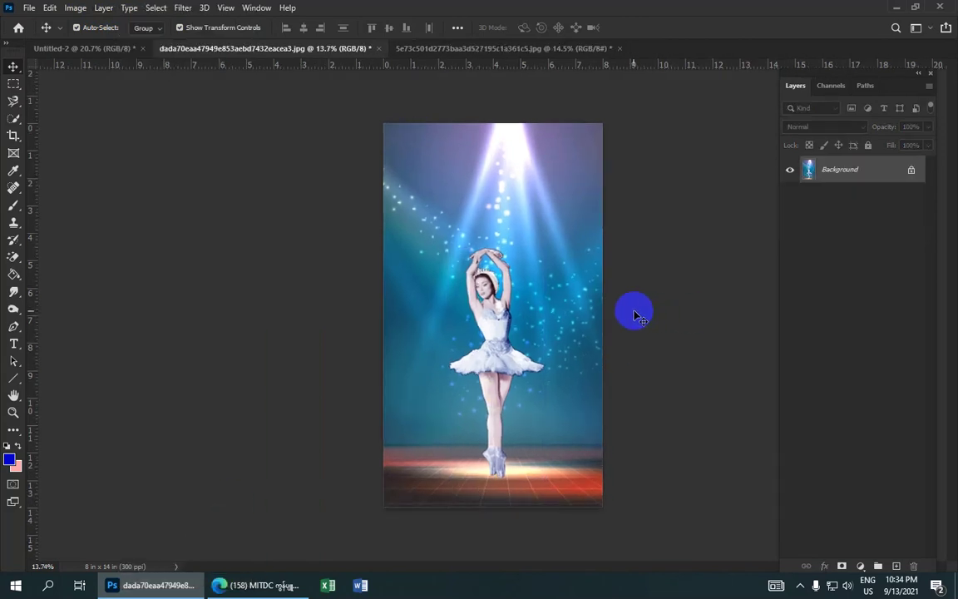
pyautogui.moveTo(581, 319); pyautogui.dragTo(463, 252)
# Save the composite to the Desktop as 001.jpg at JPEG quality 10 (Maximum).
pyautogui.click(29, 8)
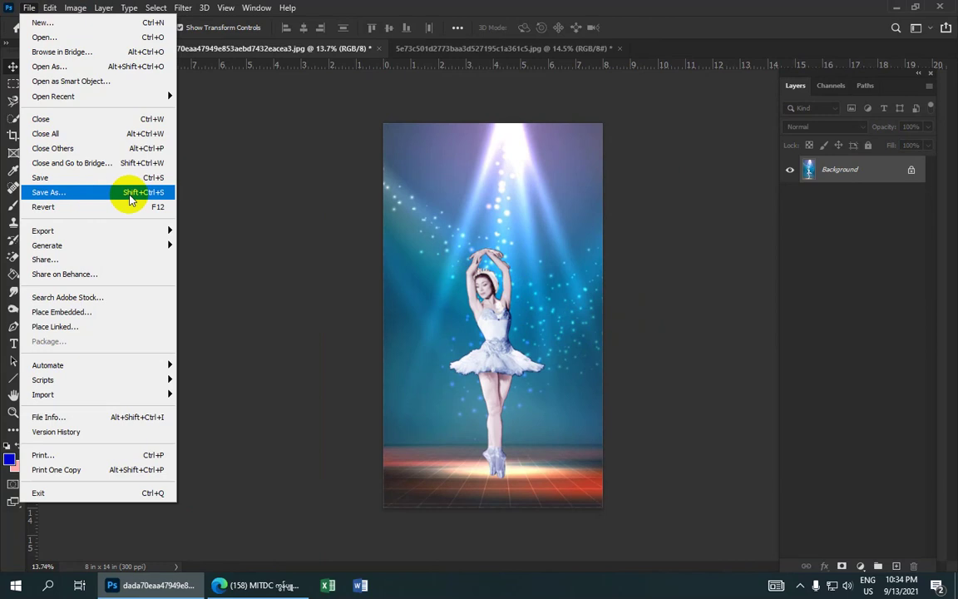
pyautogui.click(138, 197)
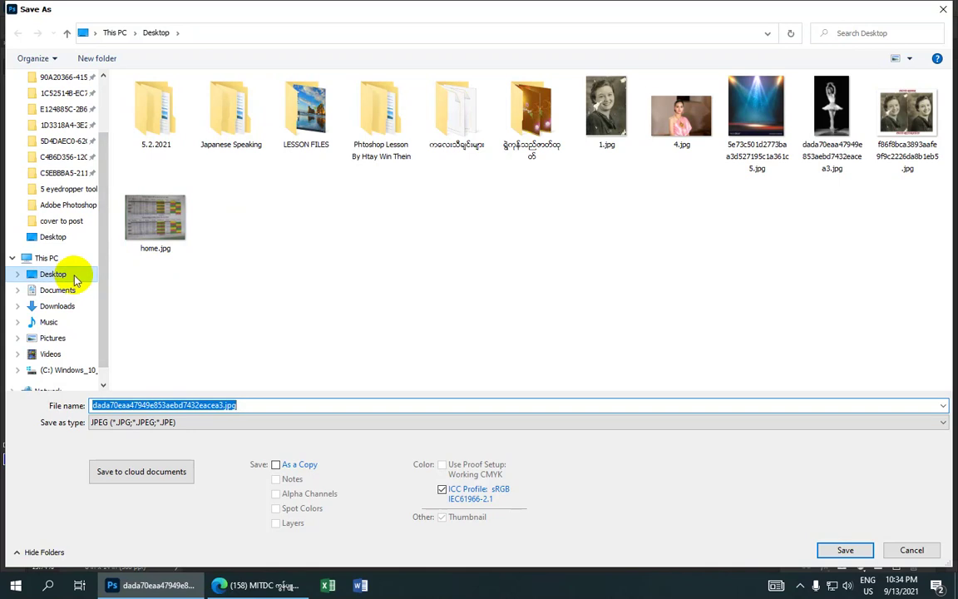
pyautogui.click(74, 279)
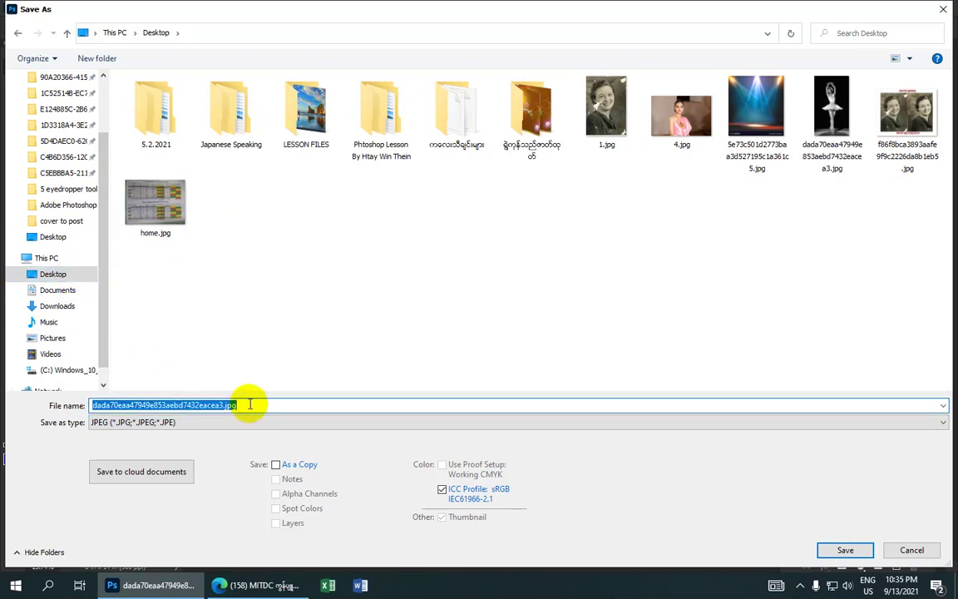
pyautogui.write('001')
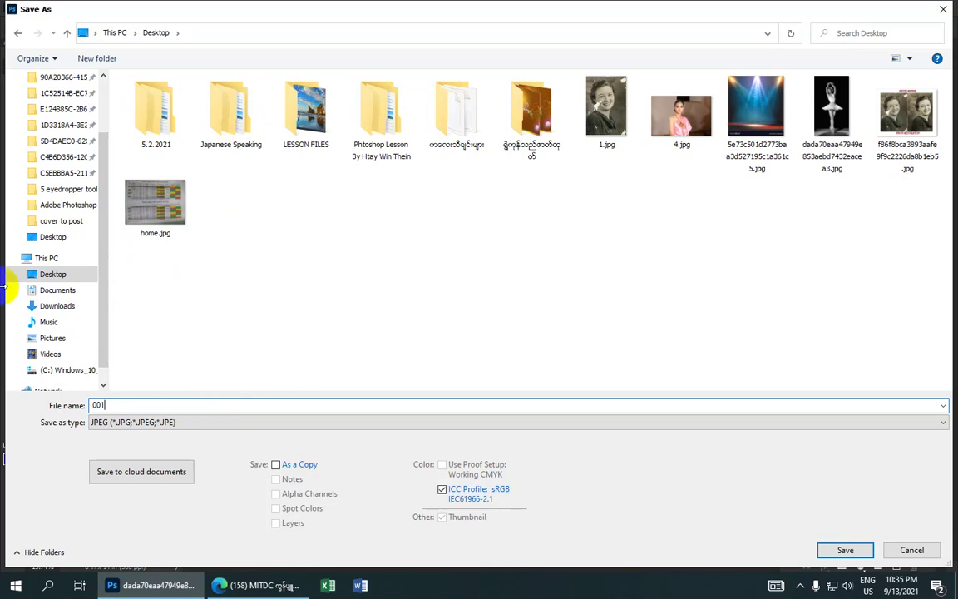
pyautogui.click(937, 422)
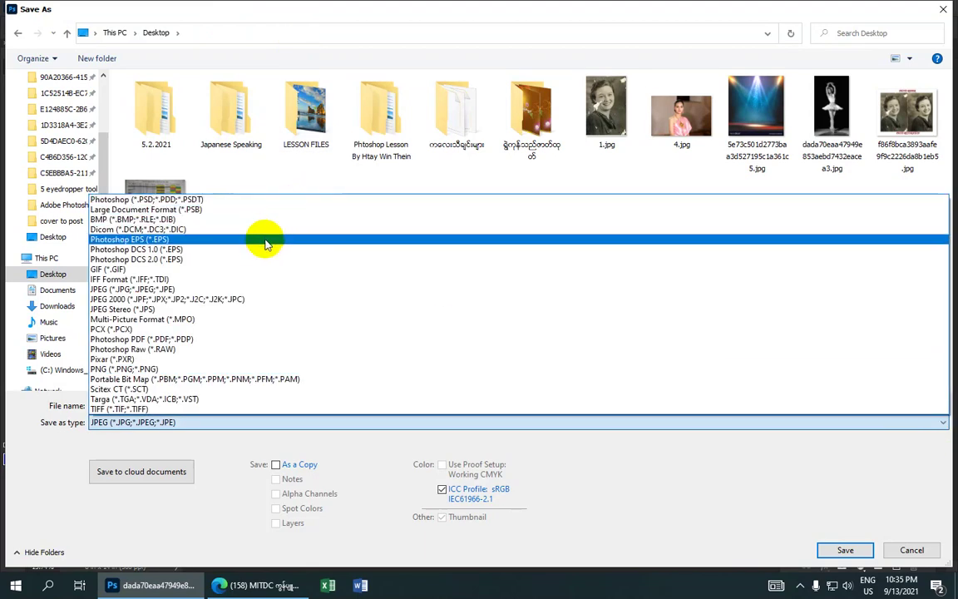
pyautogui.click(194, 291)
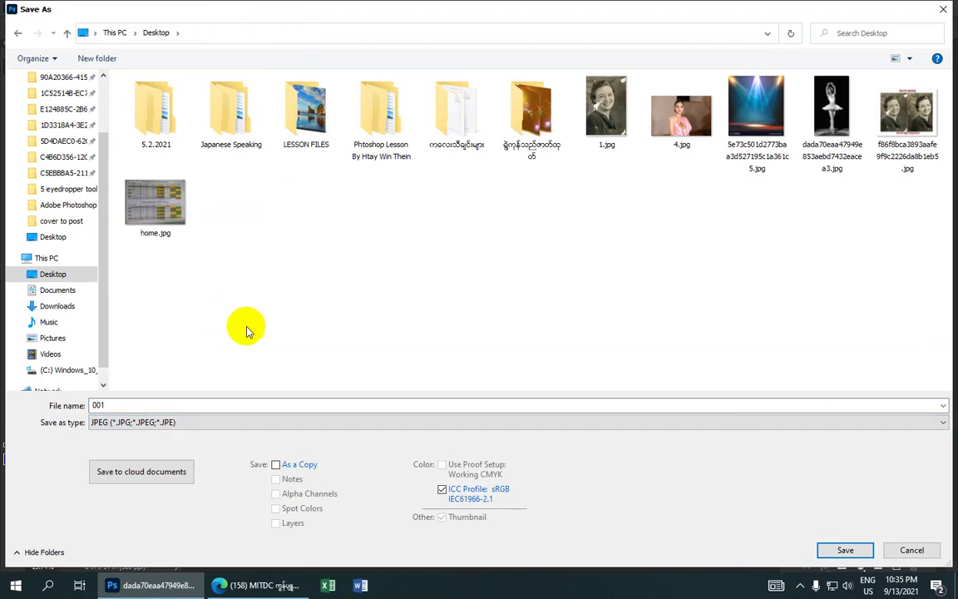
pyautogui.click(832, 555)
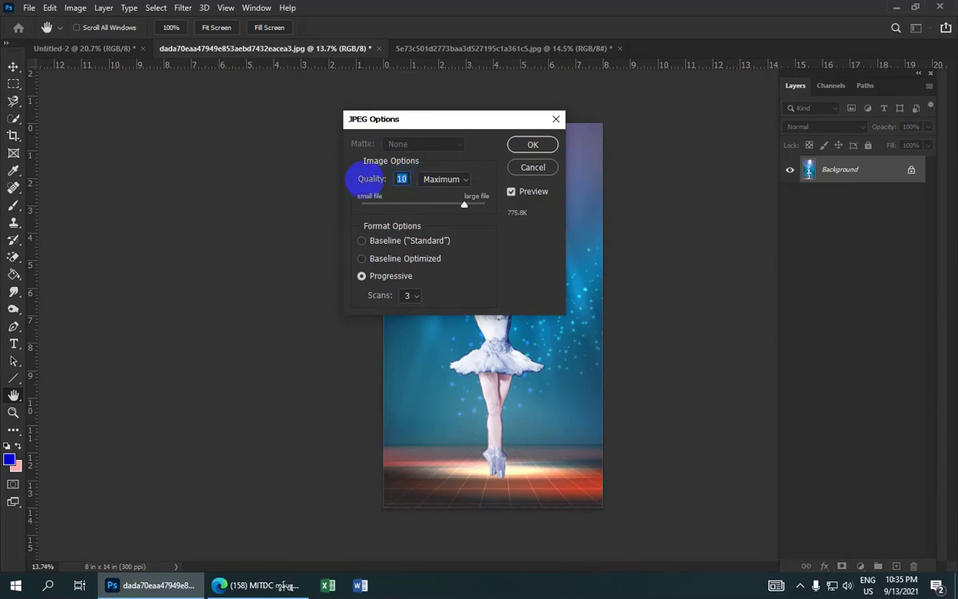
pyautogui.click(552, 147)
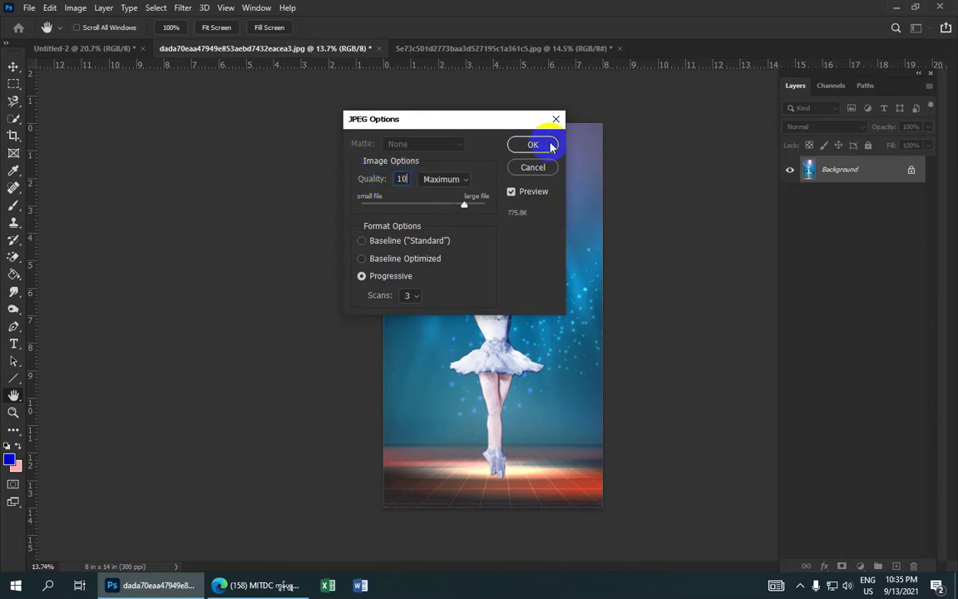
pyautogui.press('v')
pyautogui.hotkey('ctrl', '0')
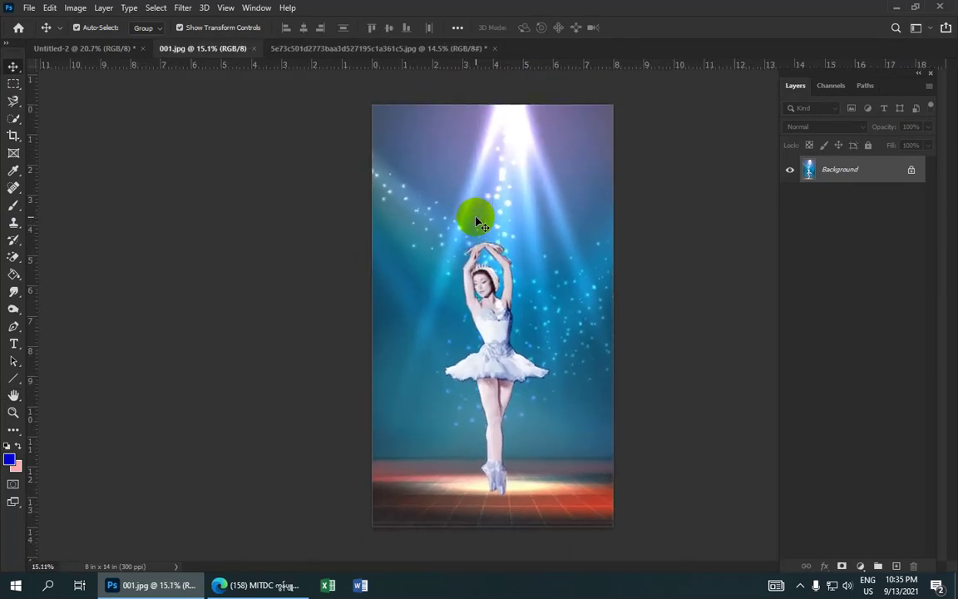
pyautogui.scroll(2, 479, 221)
pyautogui.scroll(-1, 478, 221)
pyautogui.scroll(1, 477, 220)
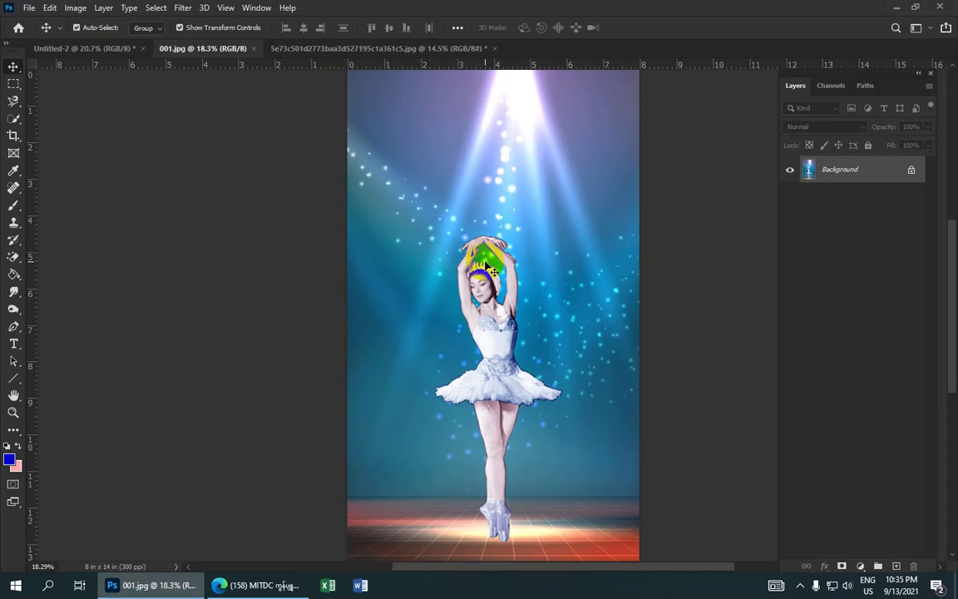
pyautogui.moveTo(488, 268); pyautogui.dragTo(487, 285)
pyautogui.moveTo(501, 306); pyautogui.dragTo(877, 22)
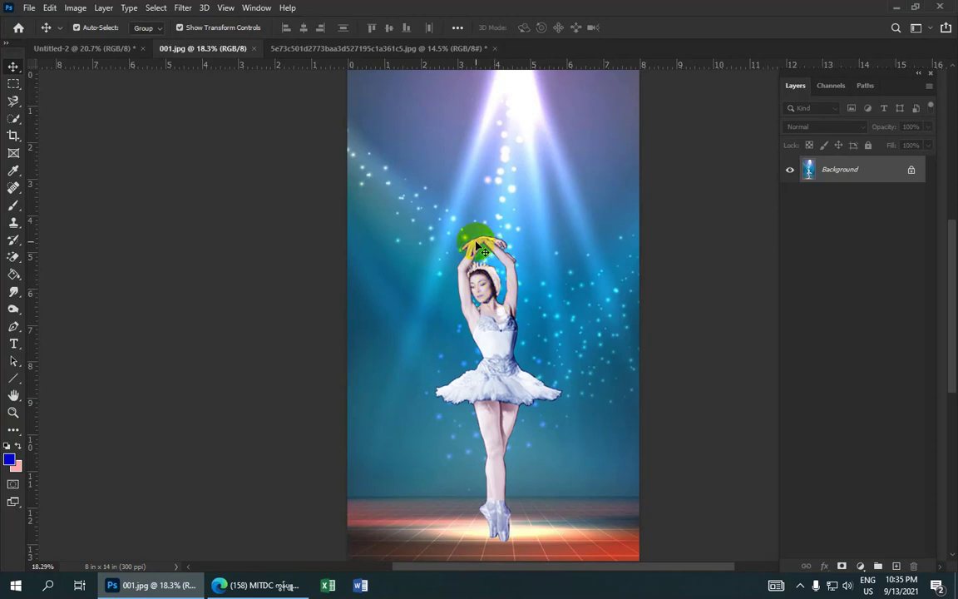